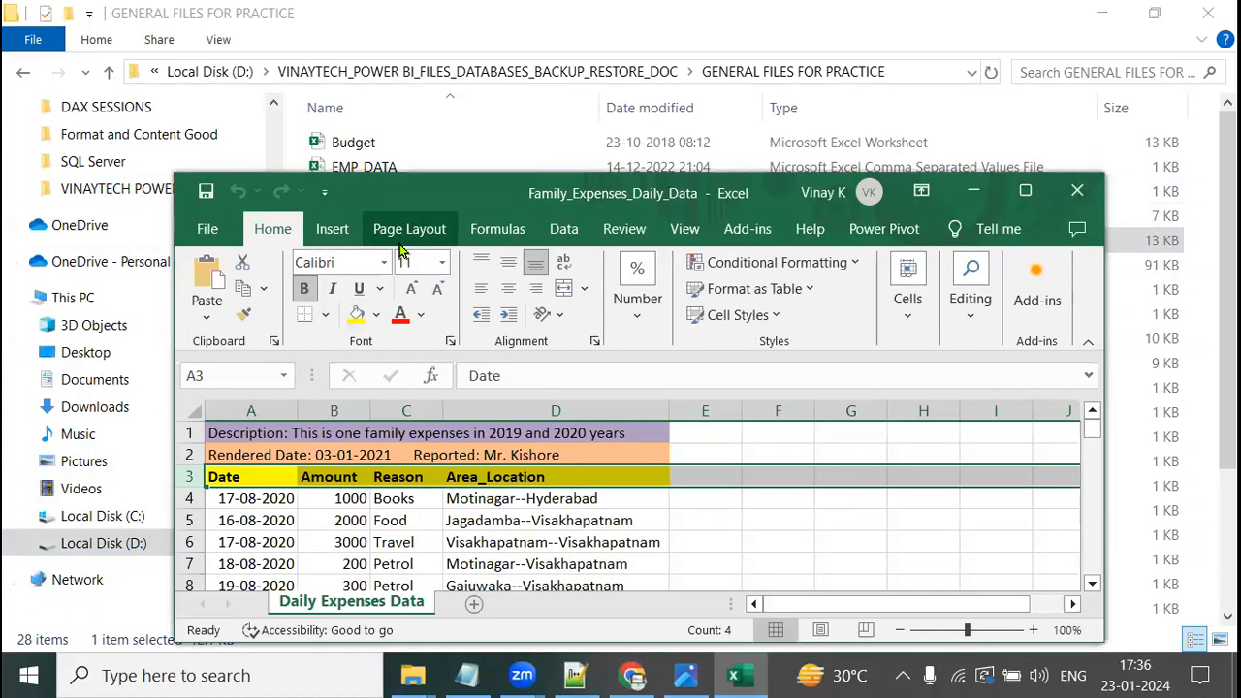
- Maximize the Family_Expenses_Daily_Data workbook and examine its description row, rendered-date row and column headers
left_click(1025, 190)
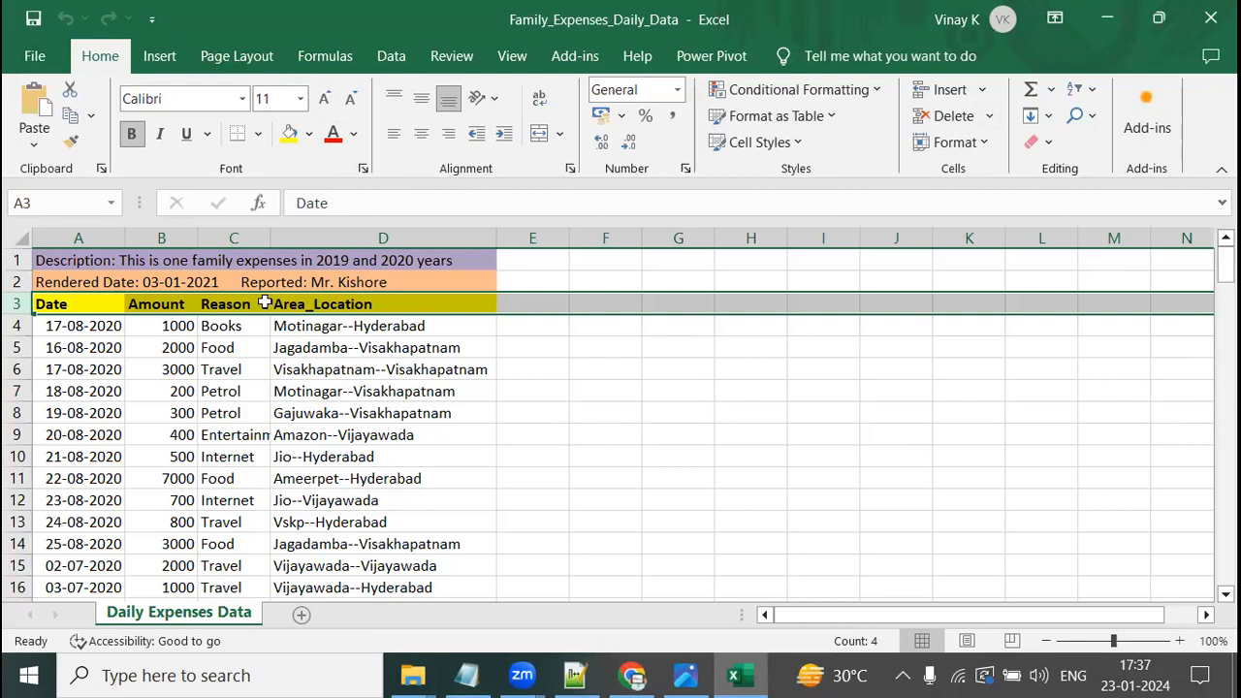
left_click(307, 259)
left_click(303, 283)
left_click(308, 260)
left_click(298, 287)
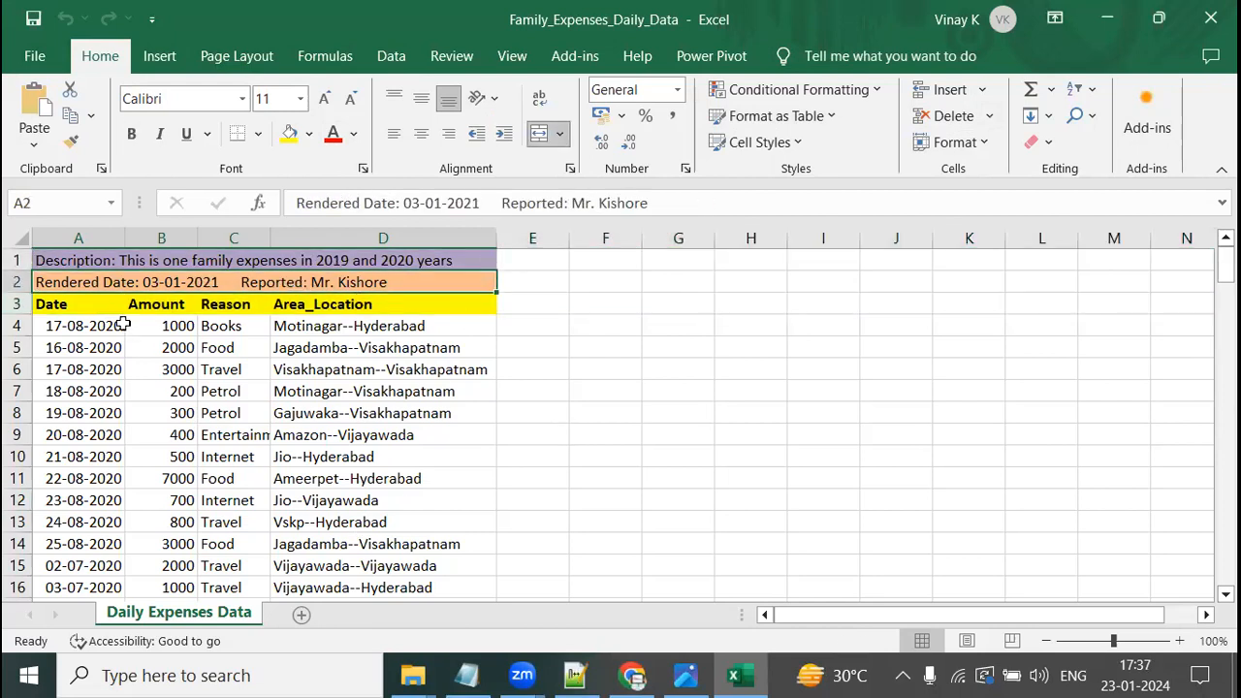
left_click(16, 304)
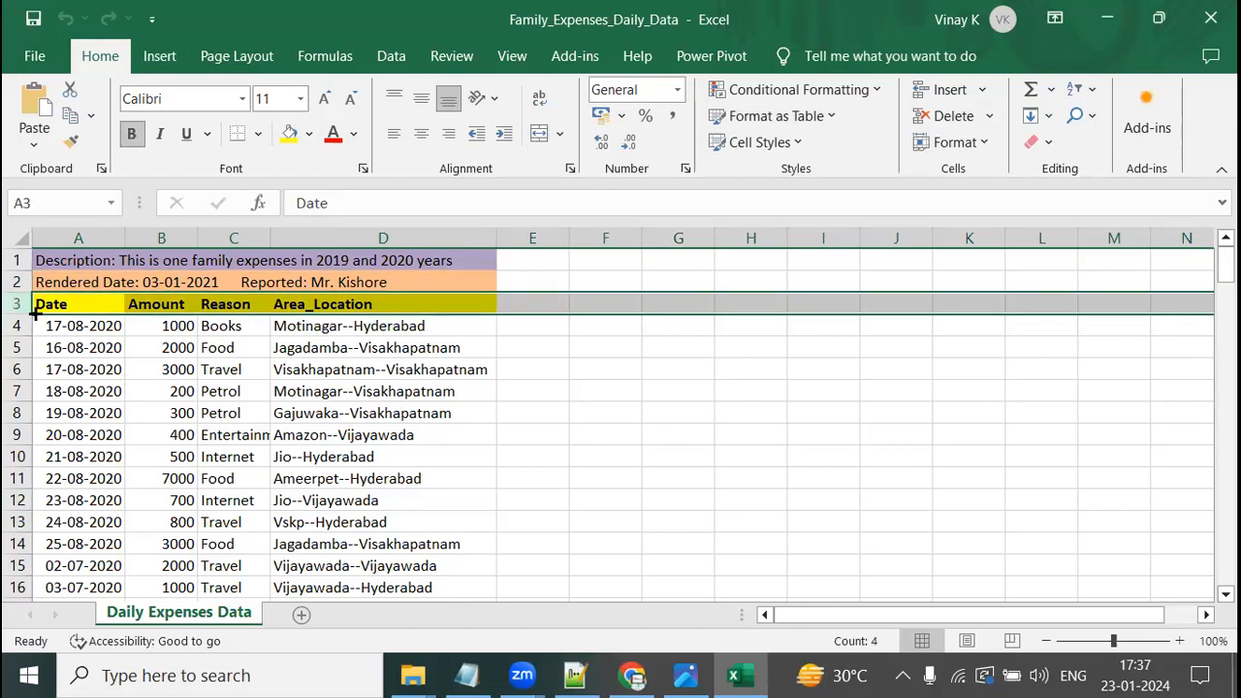
- Examine sample expense records across the Date, Amount, Reason and Area_Location columns
left_click(68, 376)
left_click(242, 375)
left_click(388, 373)
left_click(89, 477)
left_click(246, 479)
left_click(359, 480)
left_click(175, 494)
left_click_drag(341, 528, 364, 539)
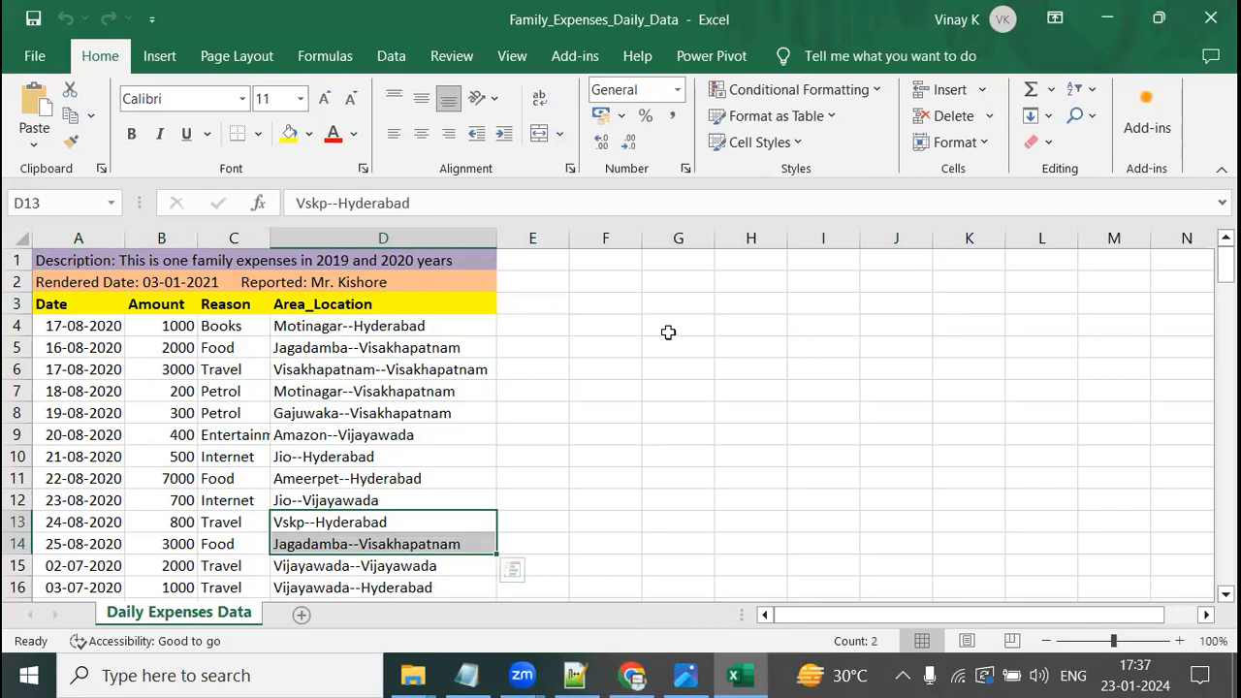
- Switch to the session notes in Notepad++ and review the definitions of Desktop and PBI Desktop
left_click(576, 676)
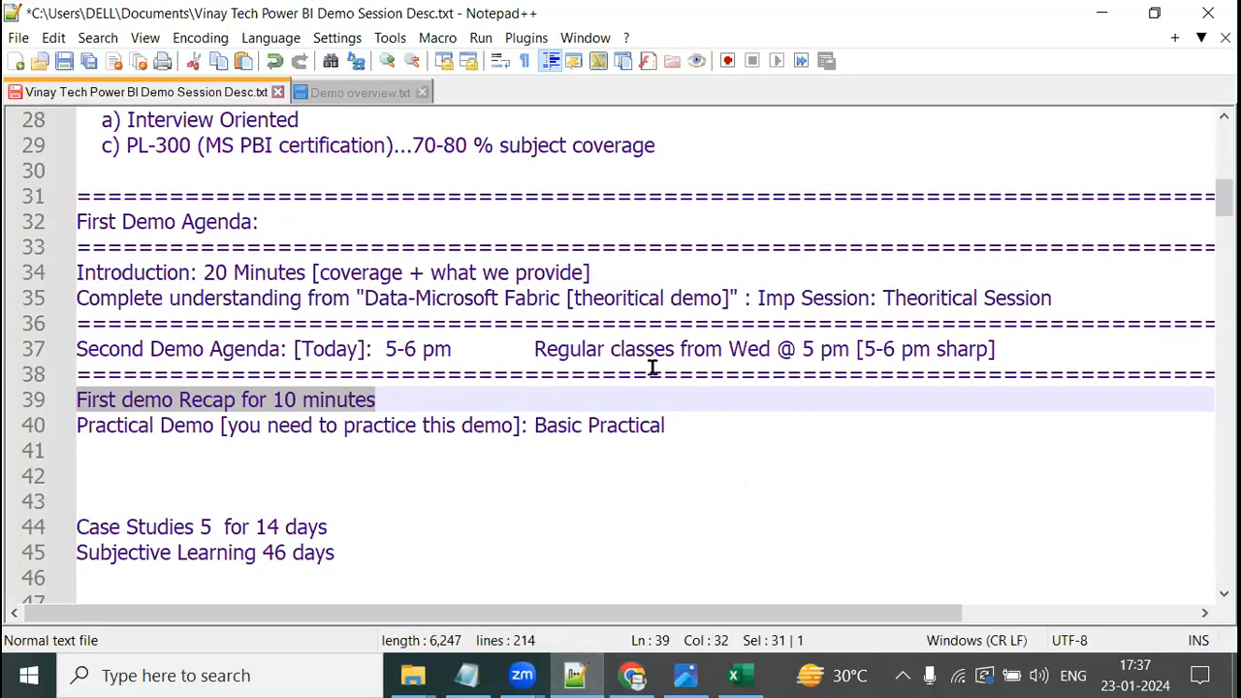
scroll(654, 371, "down", 14)
scroll(657, 377, "down", 17)
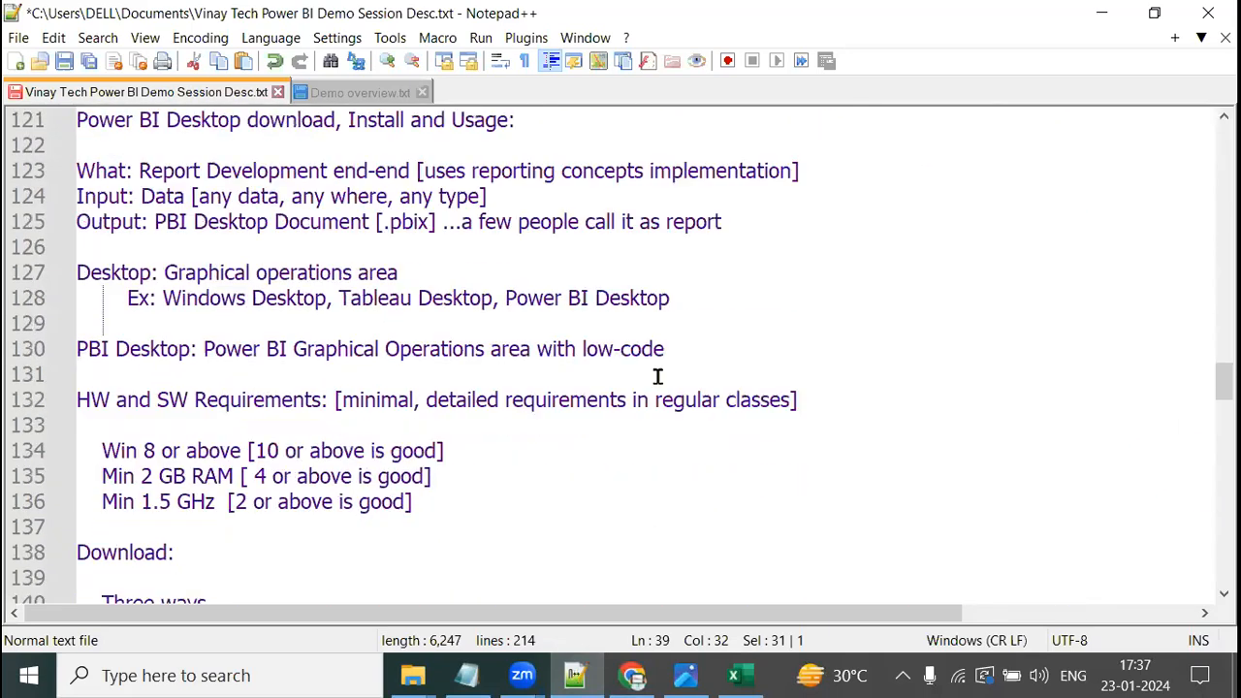
scroll(658, 376, "down", 1)
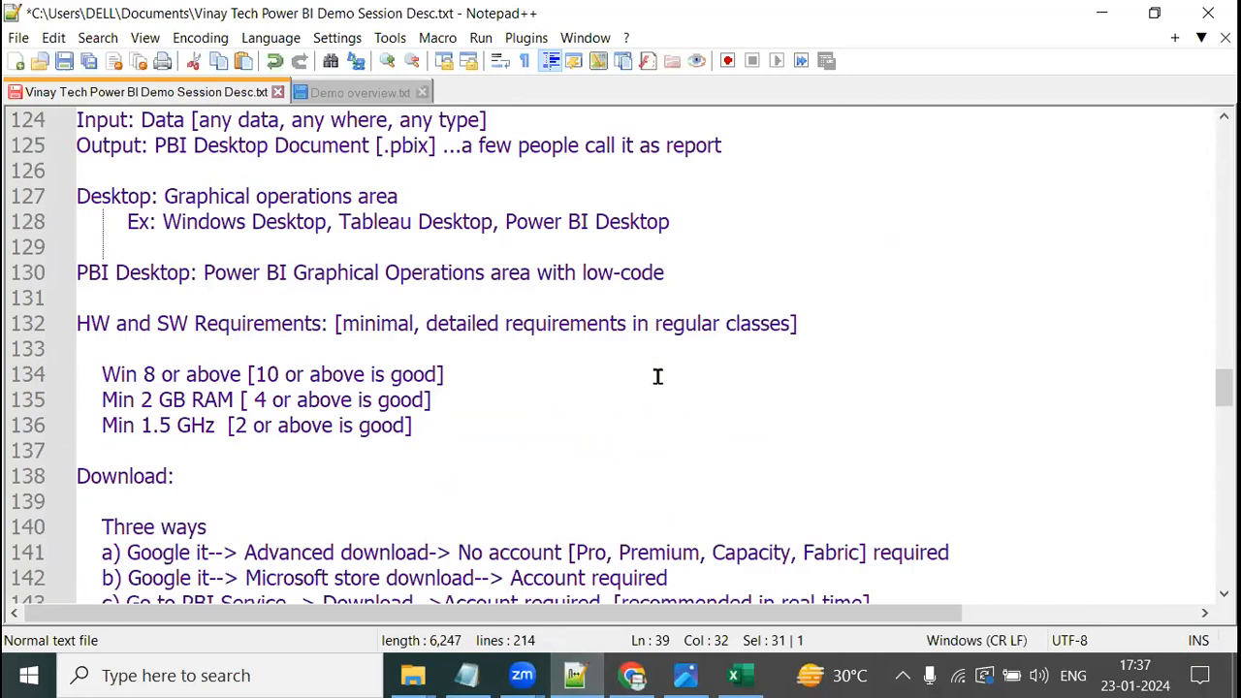
scroll(658, 376, "down", 1)
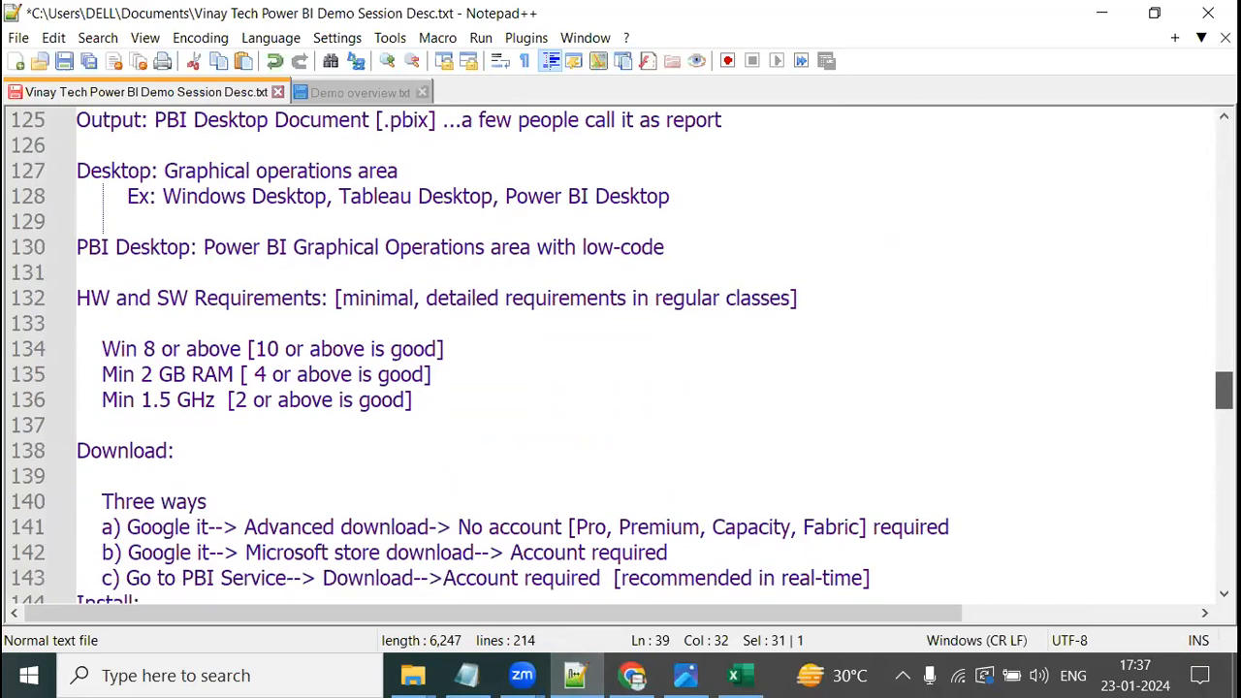
left_click_drag(77, 120, 418, 113)
left_click(214, 186)
left_click(165, 117)
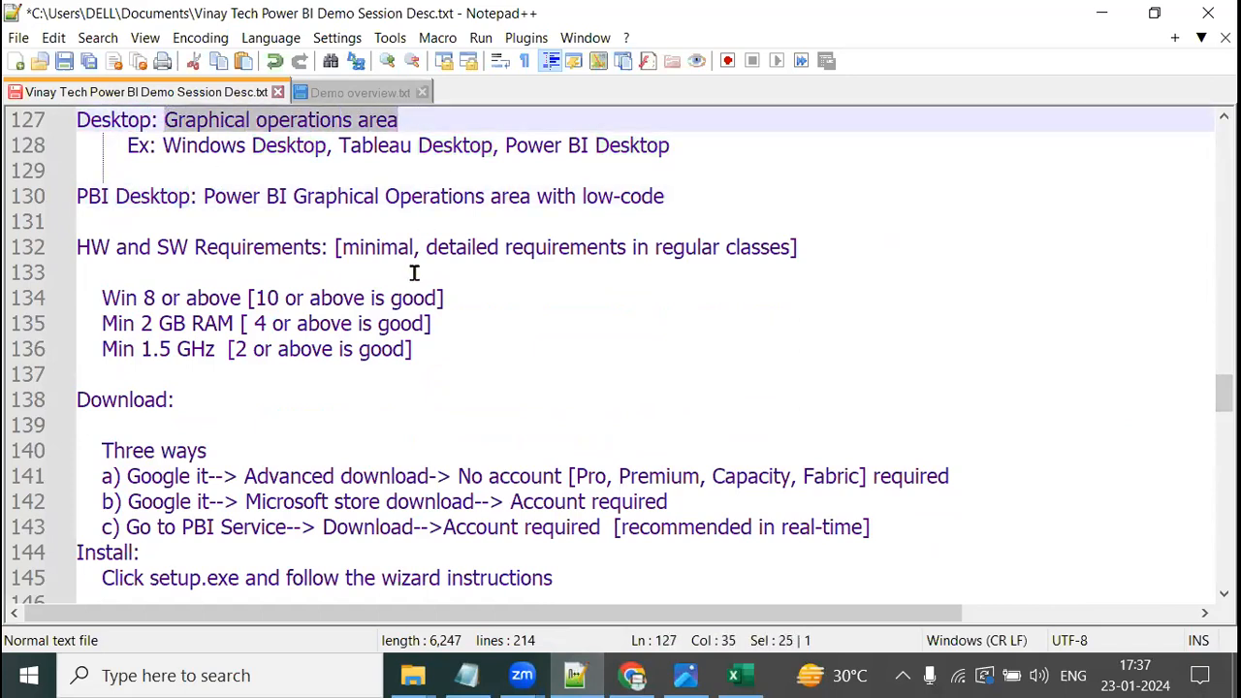
left_click_drag(163, 146, 694, 147)
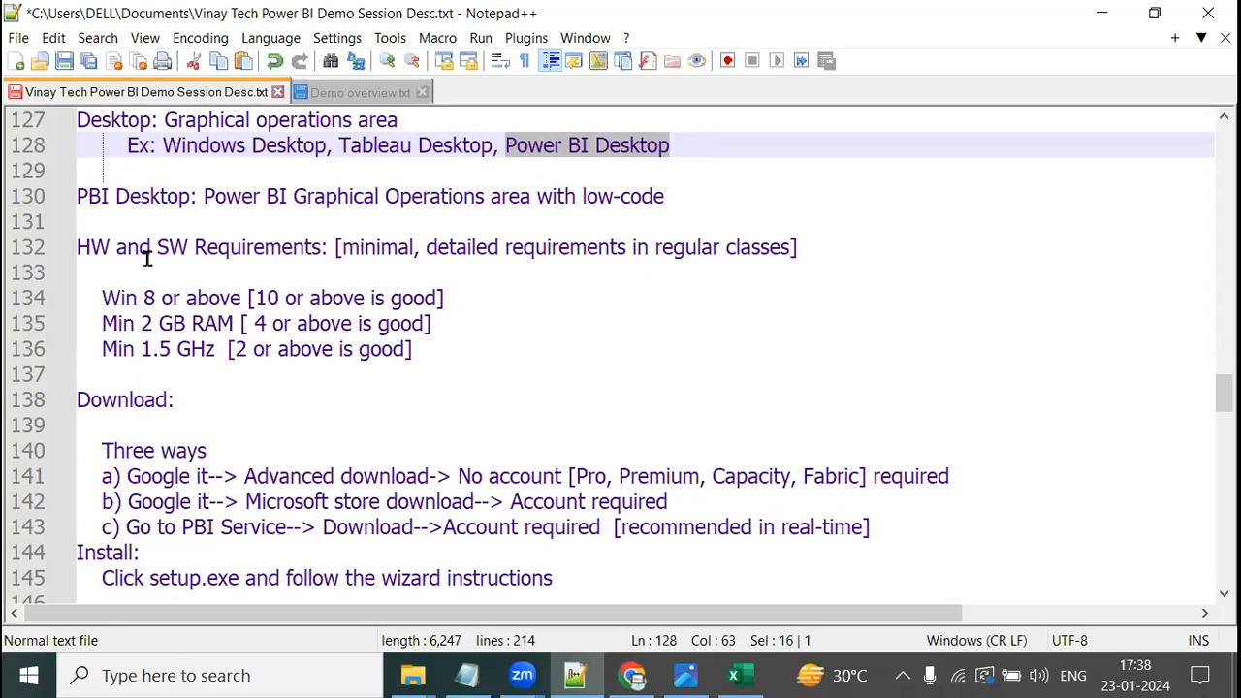
left_click_drag(204, 196, 664, 194)
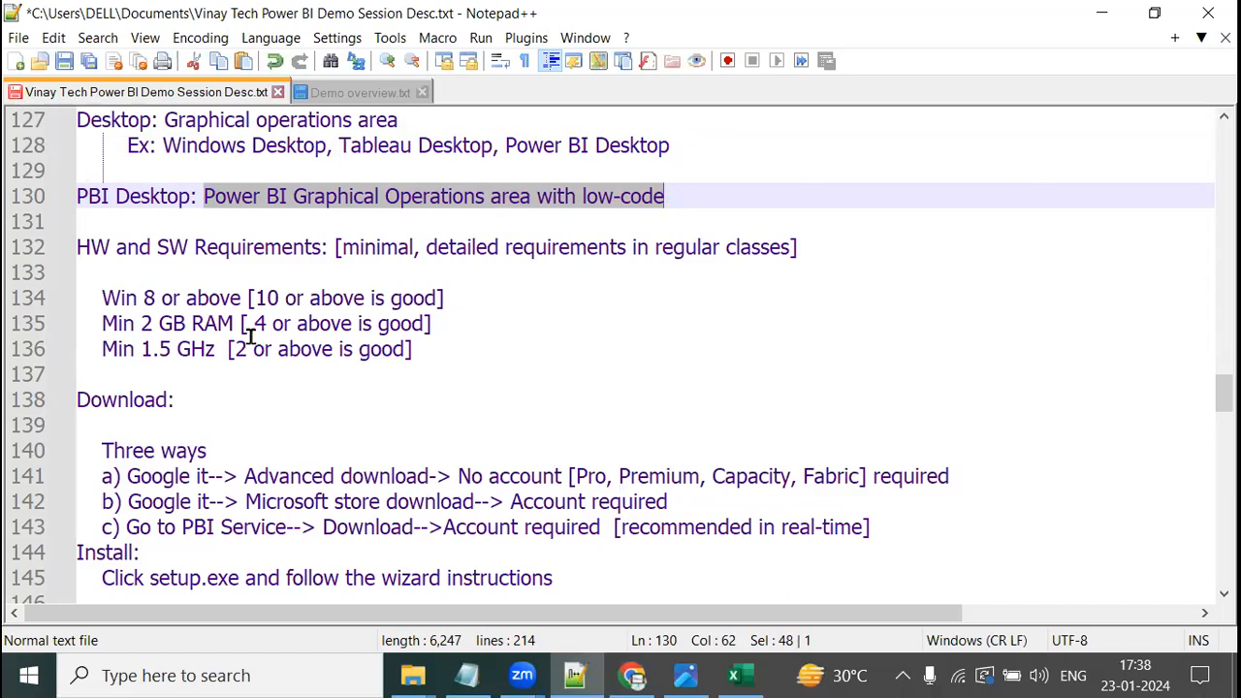
- Review the hardware and software requirements in the notes, covering the Windows version, RAM and processor speed lines
left_click_drag(77, 246, 327, 244)
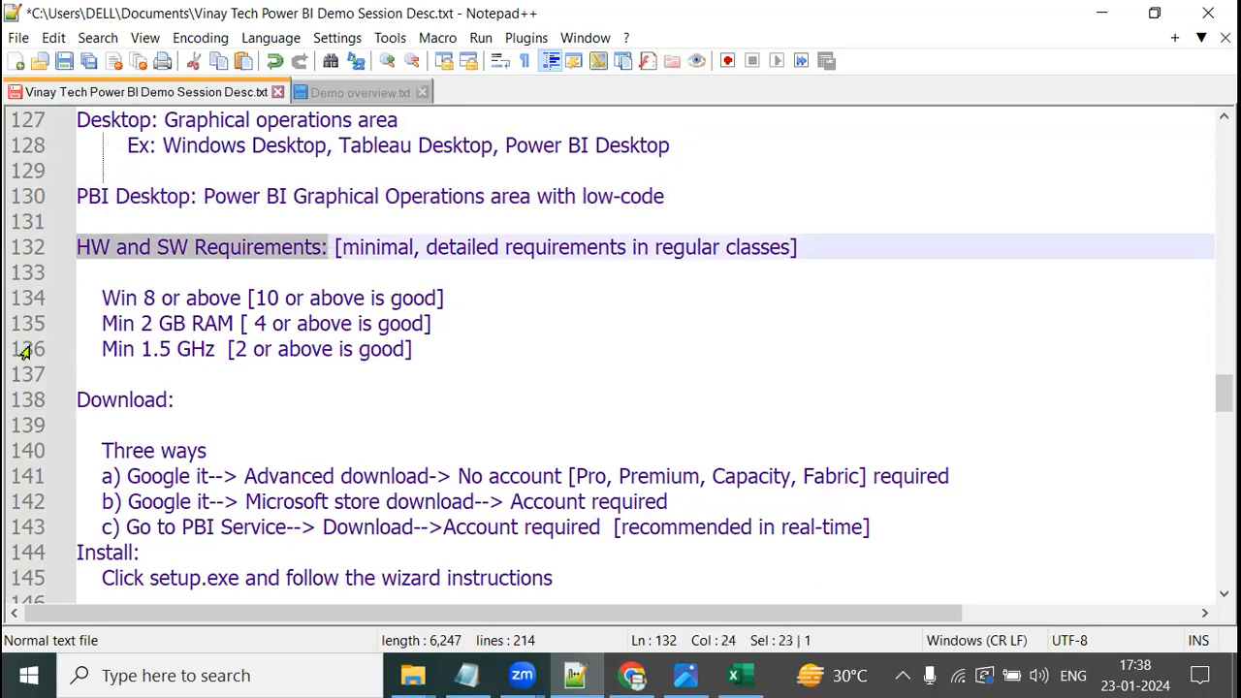
left_click_drag(204, 197, 61, 198)
left_click_drag(330, 247, 804, 245)
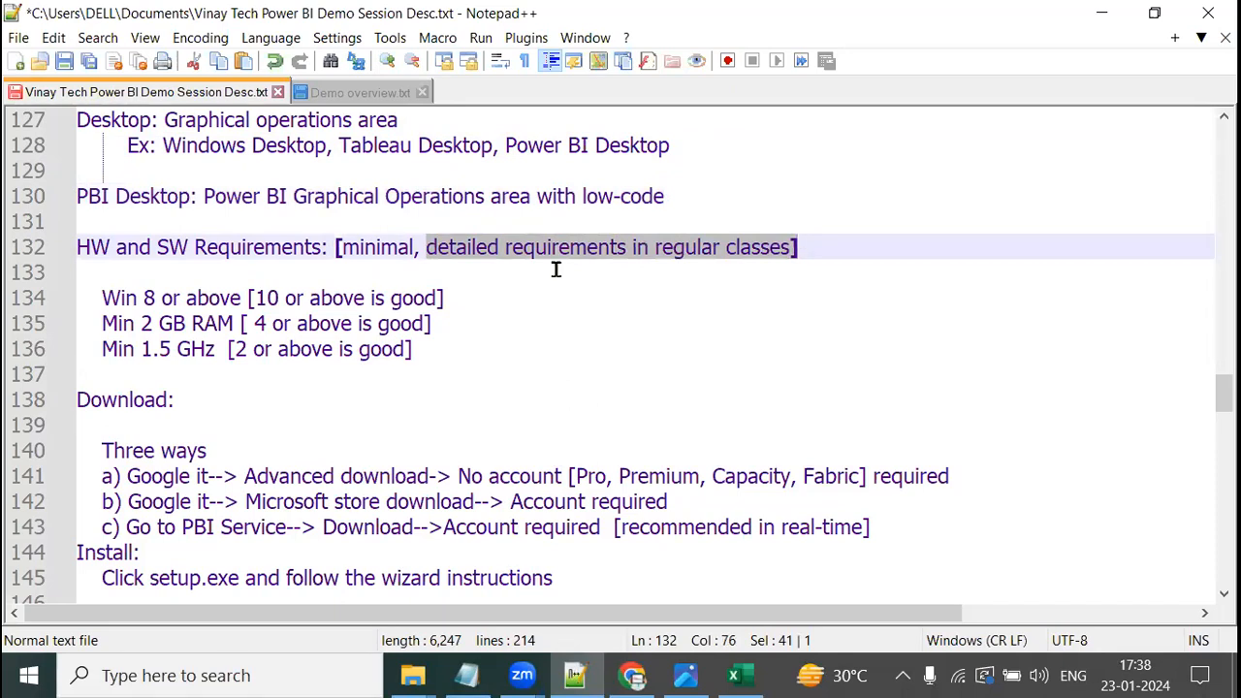
left_click_drag(339, 247, 422, 248)
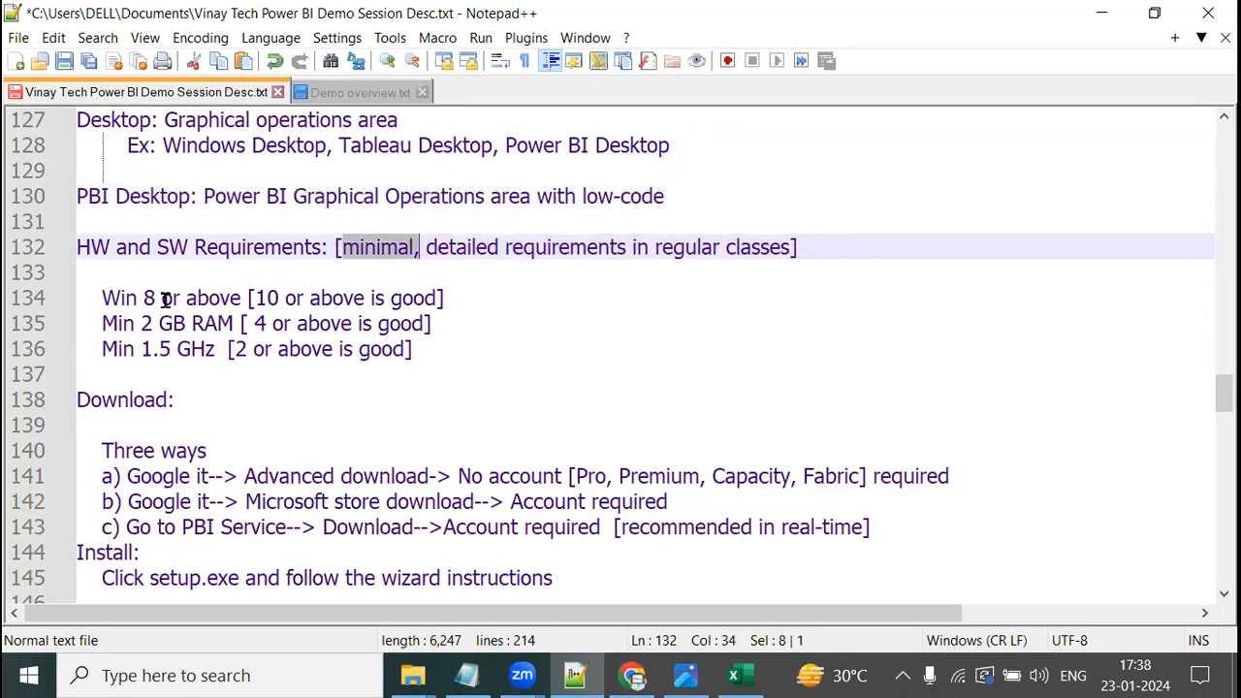
left_click_drag(102, 298, 465, 294)
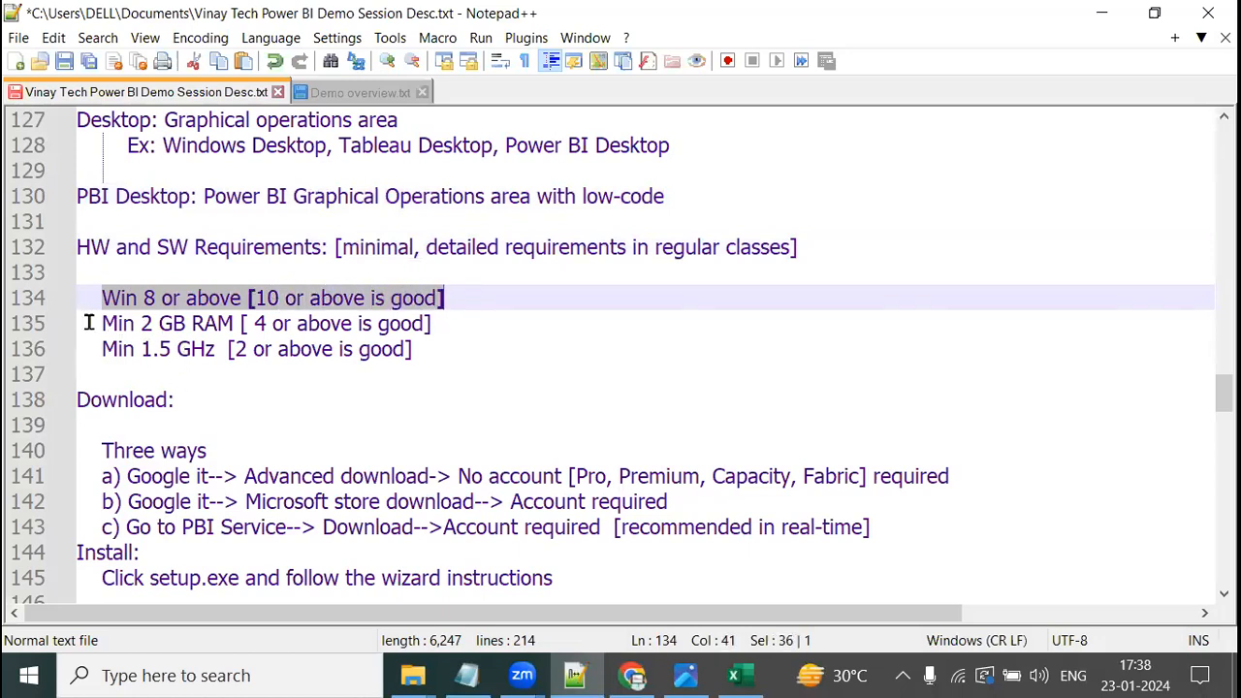
left_click_drag(91, 322, 260, 320)
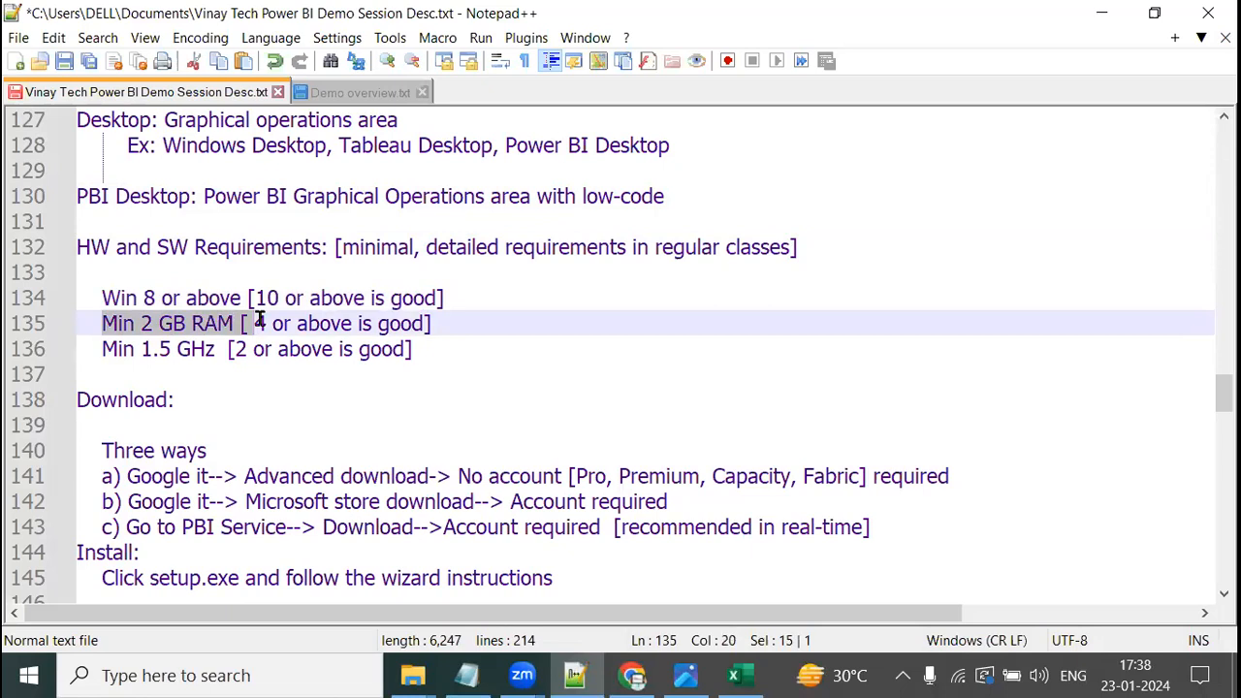
left_click_drag(260, 320, 433, 323)
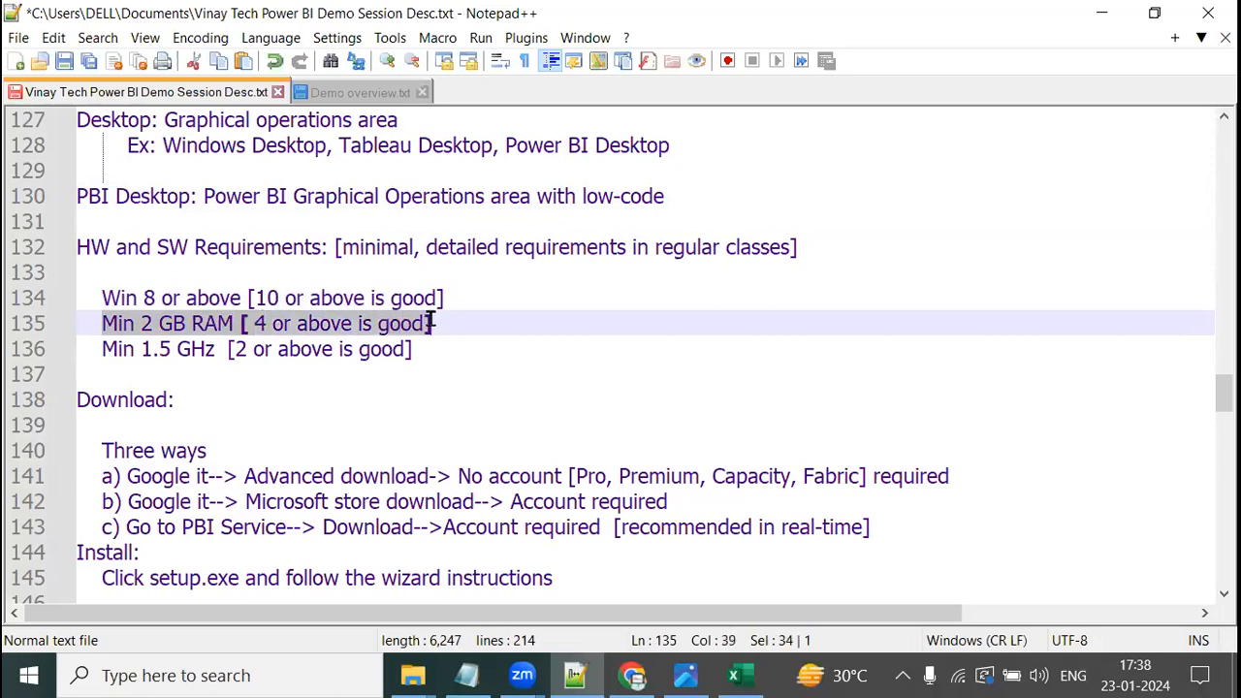
left_click_drag(100, 349, 425, 350)
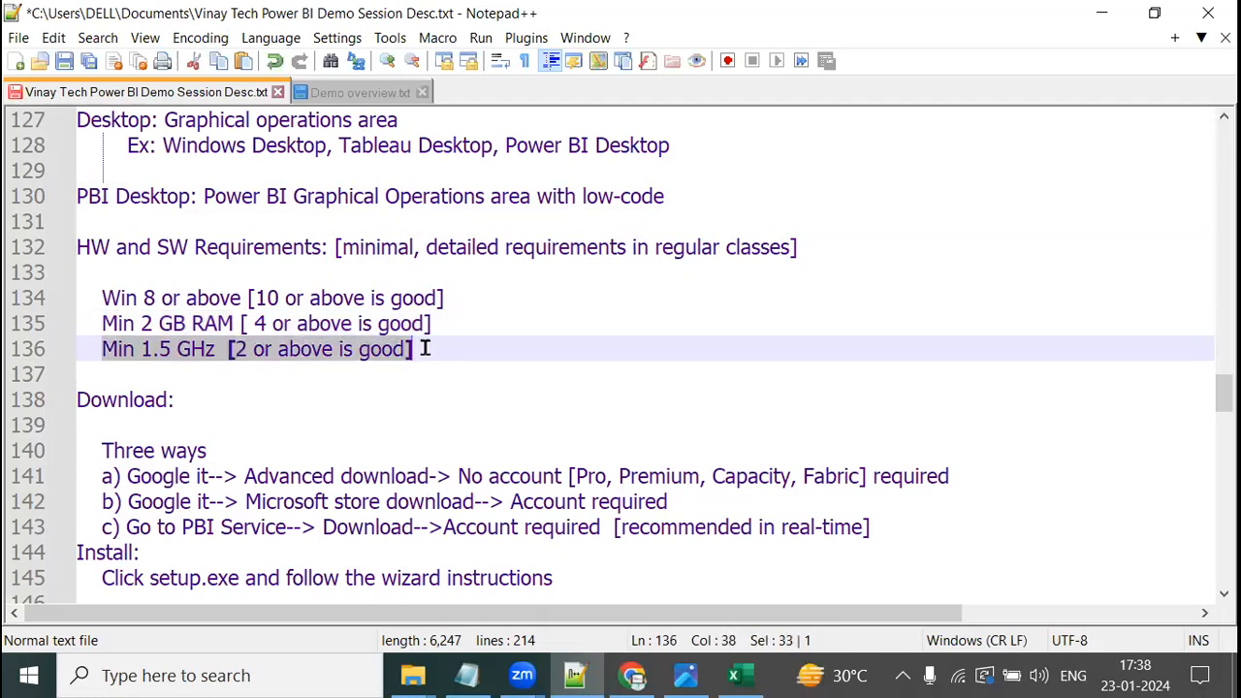
left_click(396, 401)
left_click_drag(429, 351, 76, 303)
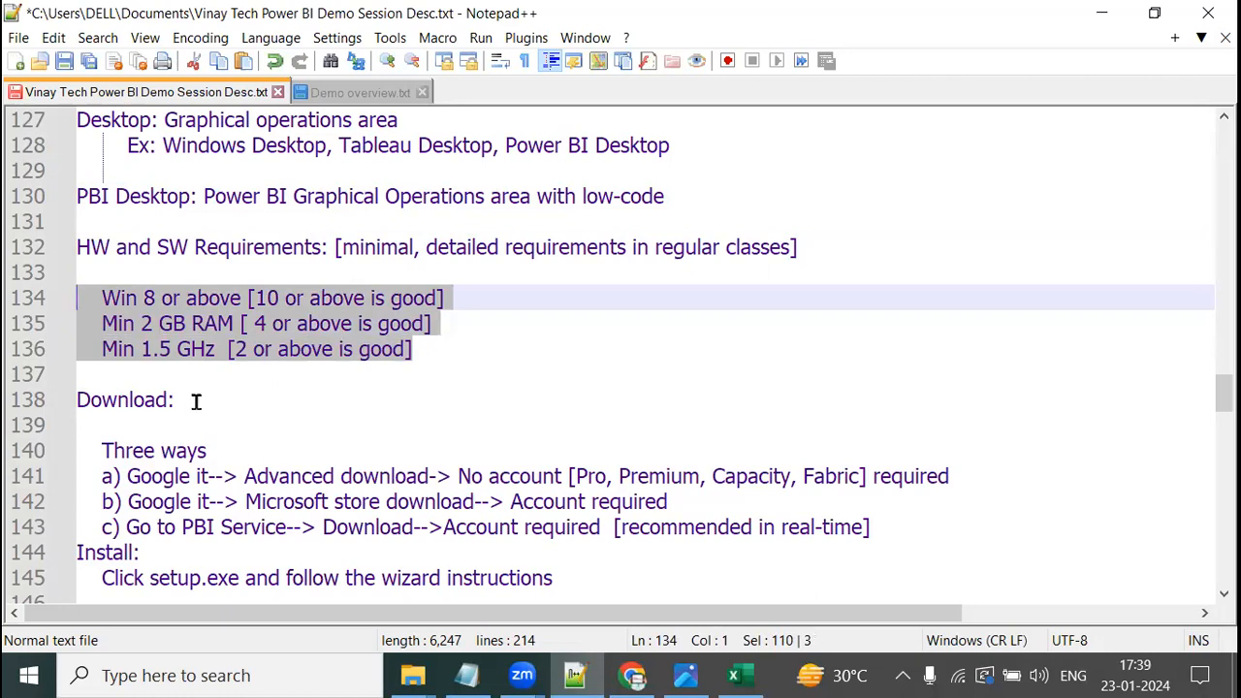
left_click(472, 377)
left_click_drag(466, 352, 82, 296)
- Review the three Power BI Desktop download methods and the install instruction in the notes
left_click_drag(101, 449, 201, 433)
left_click_drag(127, 476, 968, 473)
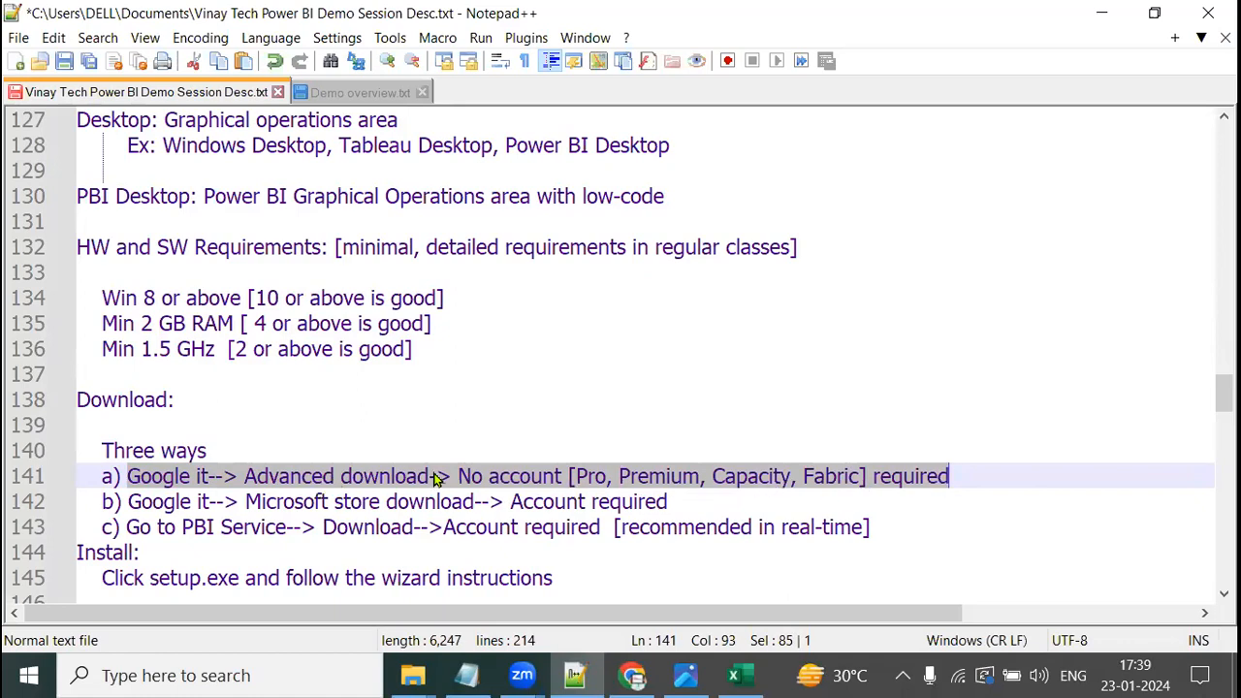
left_click_drag(127, 501, 675, 502)
left_click_drag(126, 526, 872, 527)
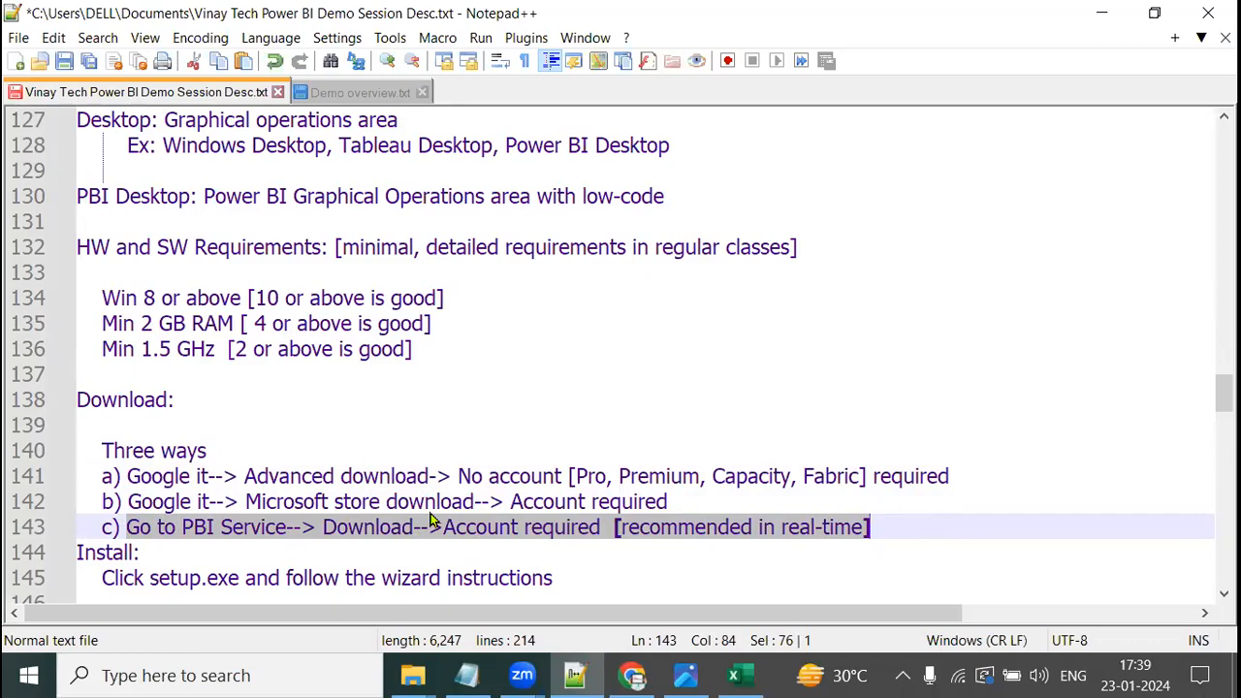
left_click(328, 560)
left_click_drag(95, 531, 878, 528)
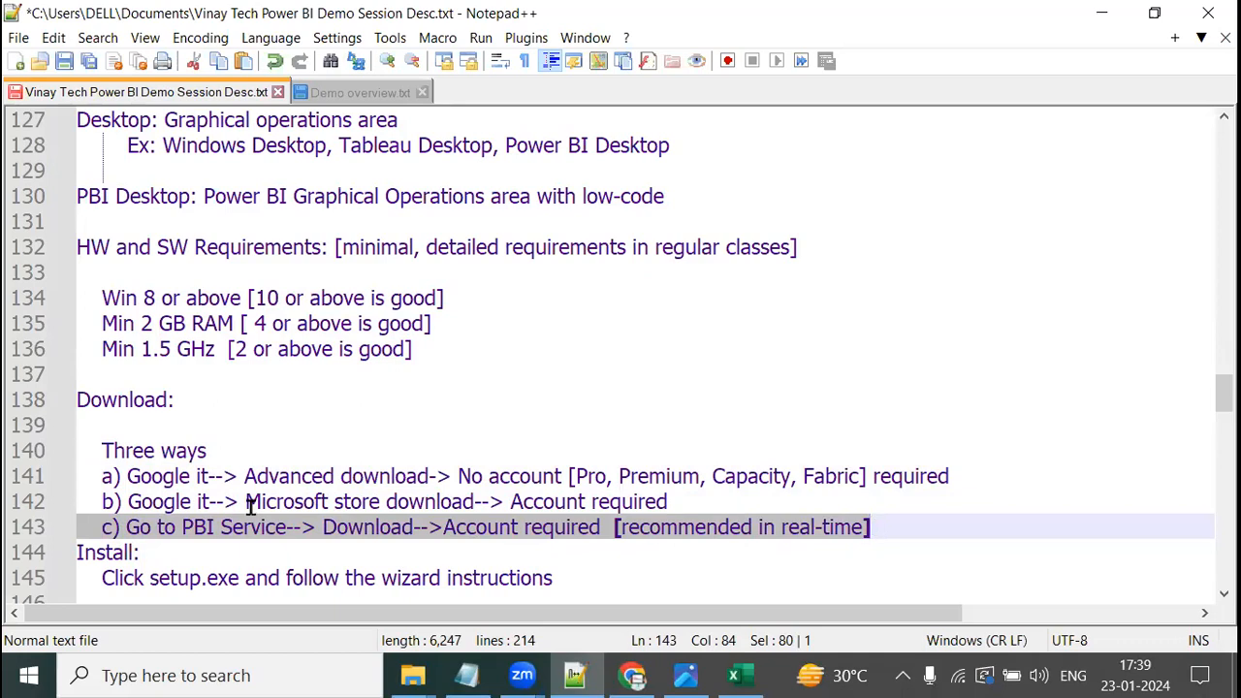
left_click_drag(83, 475, 967, 476)
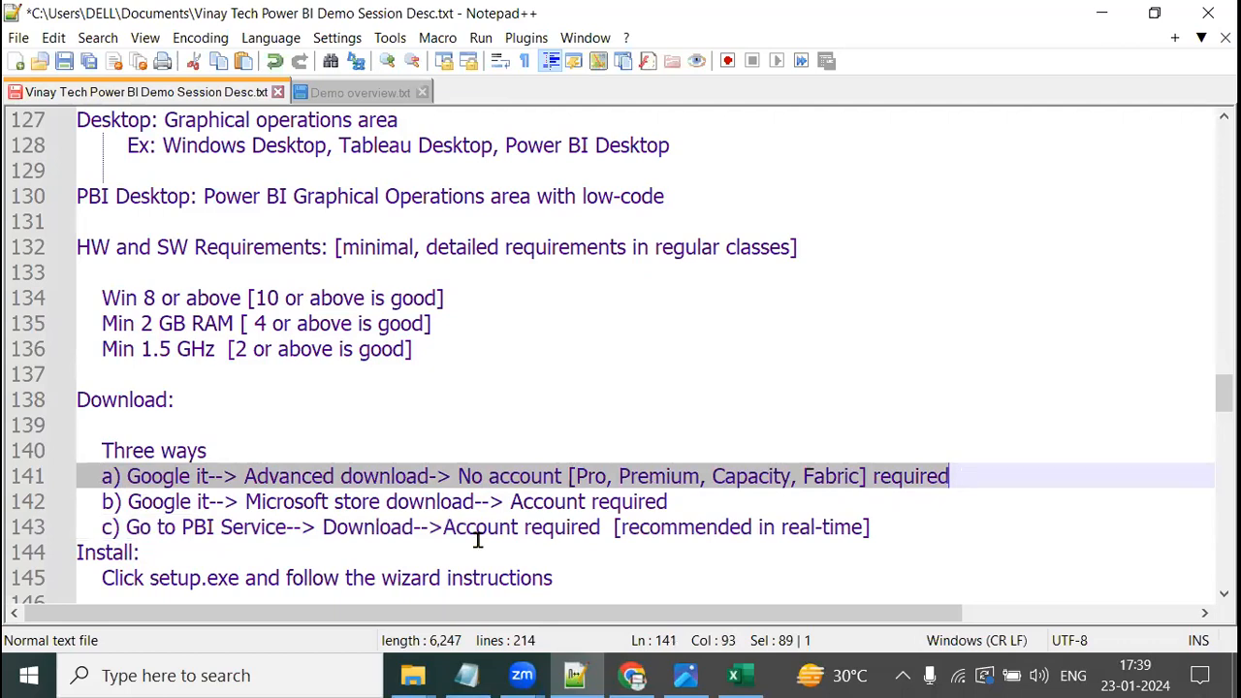
left_click_drag(102, 577, 602, 572)
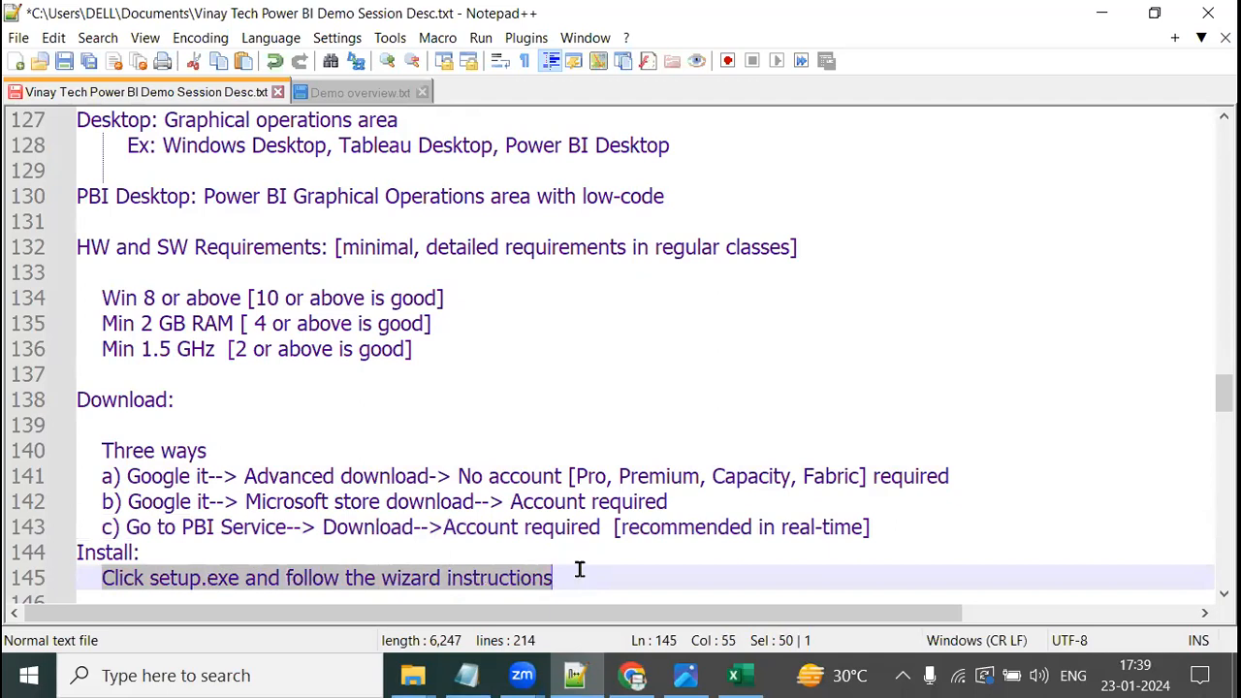
- Switch to Chrome and open google.com in a new tab
left_click(635, 676)
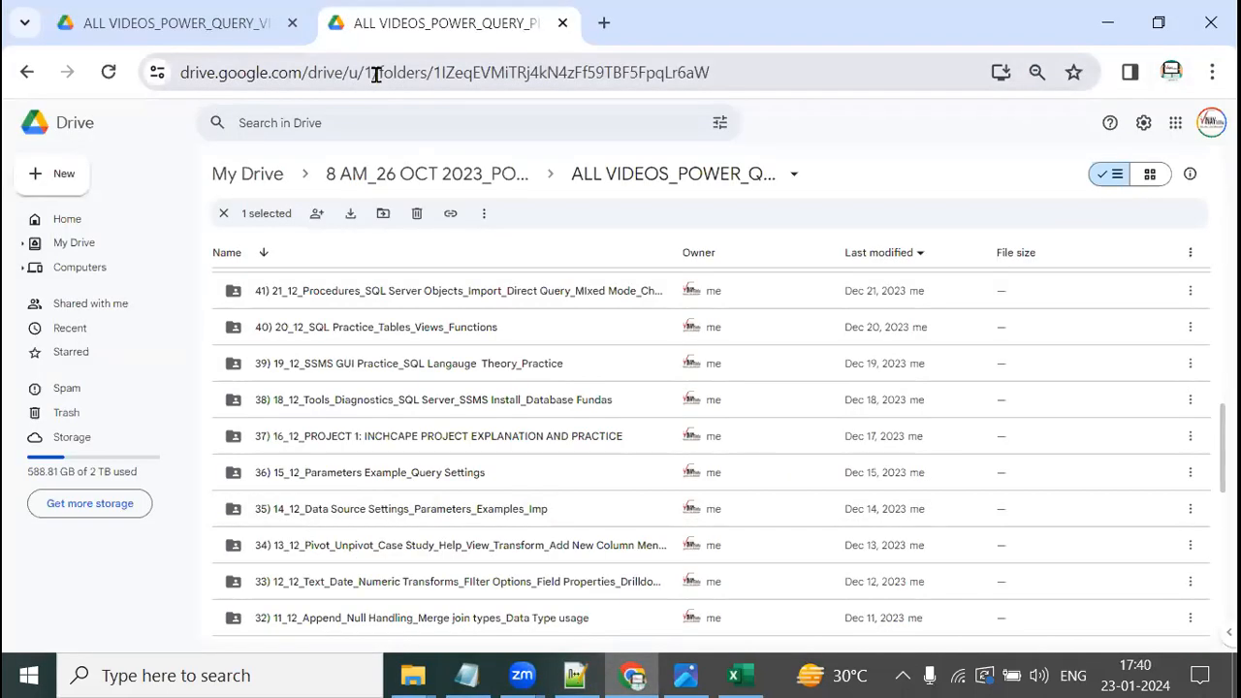
left_click(257, 39)
left_click(415, 33)
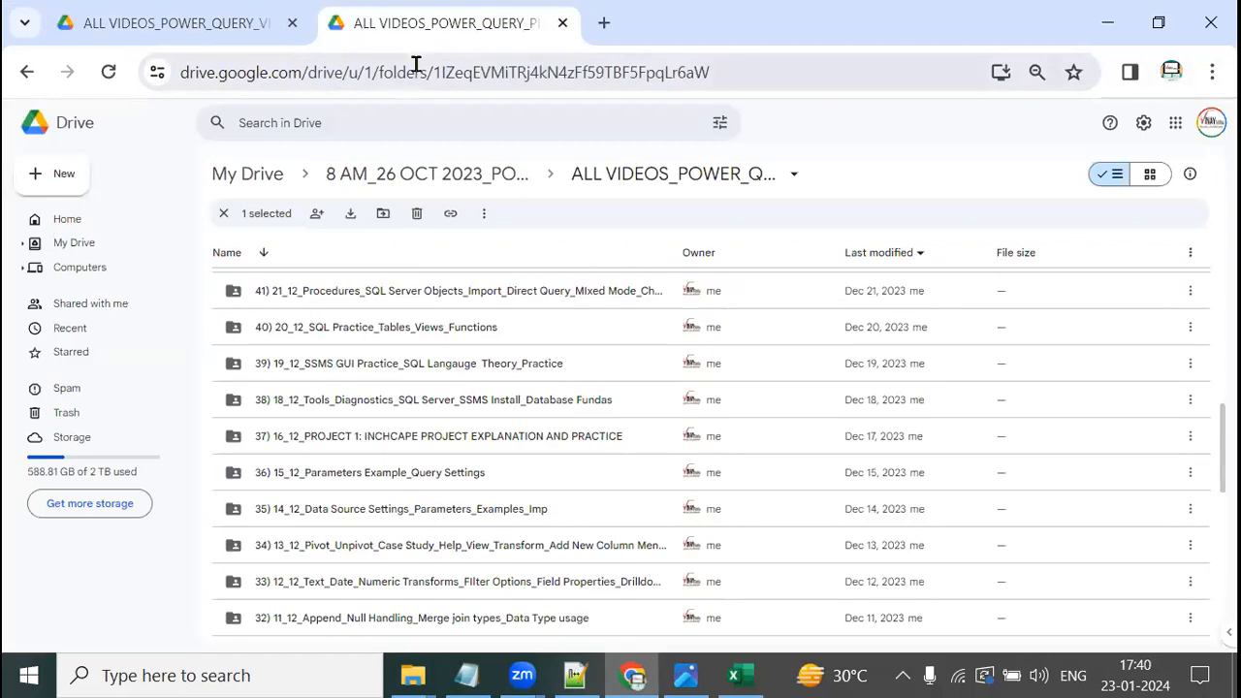
left_click(415, 66)
left_click(603, 23)
type("google.com")
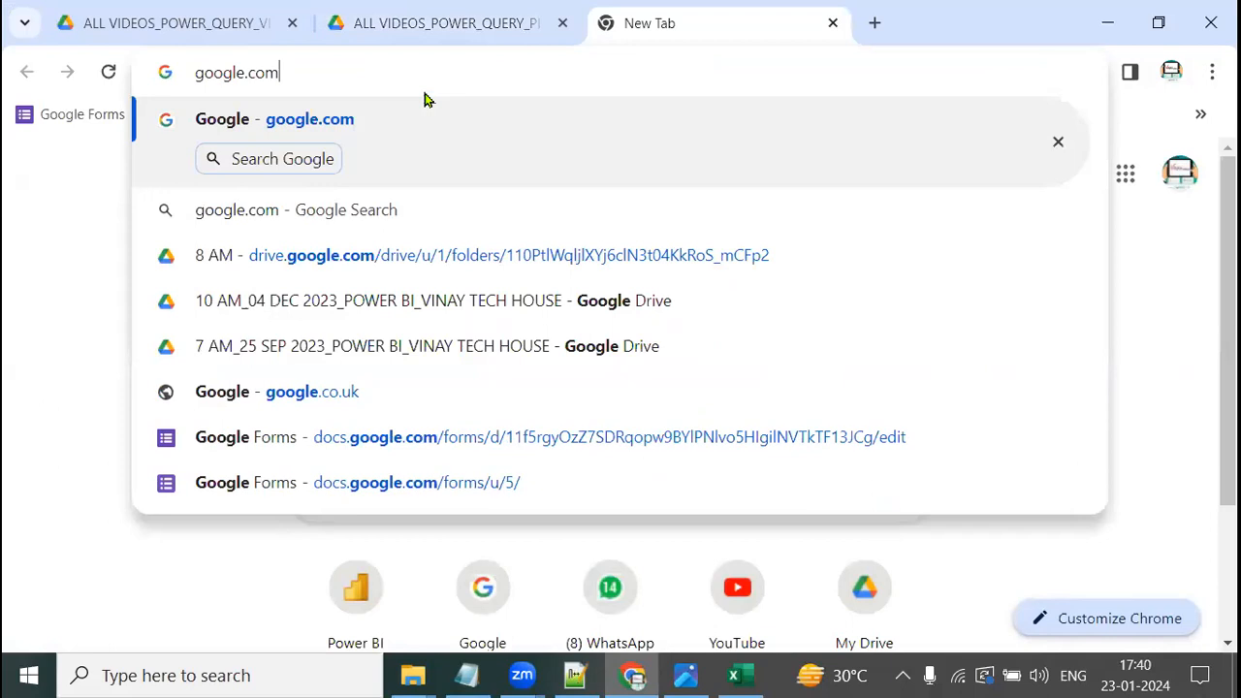
key("Return")
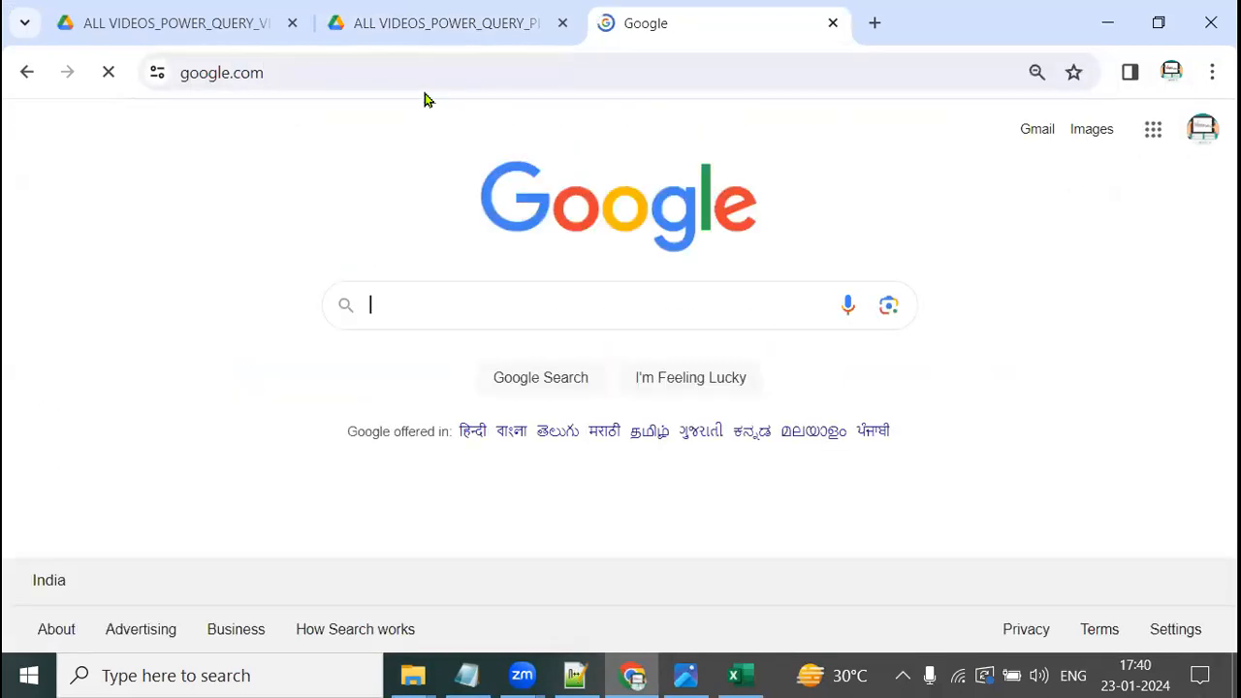
- Search Google for "power bi desktop download" and open Microsoft's official Power BI Desktop download page
left_click(432, 305)
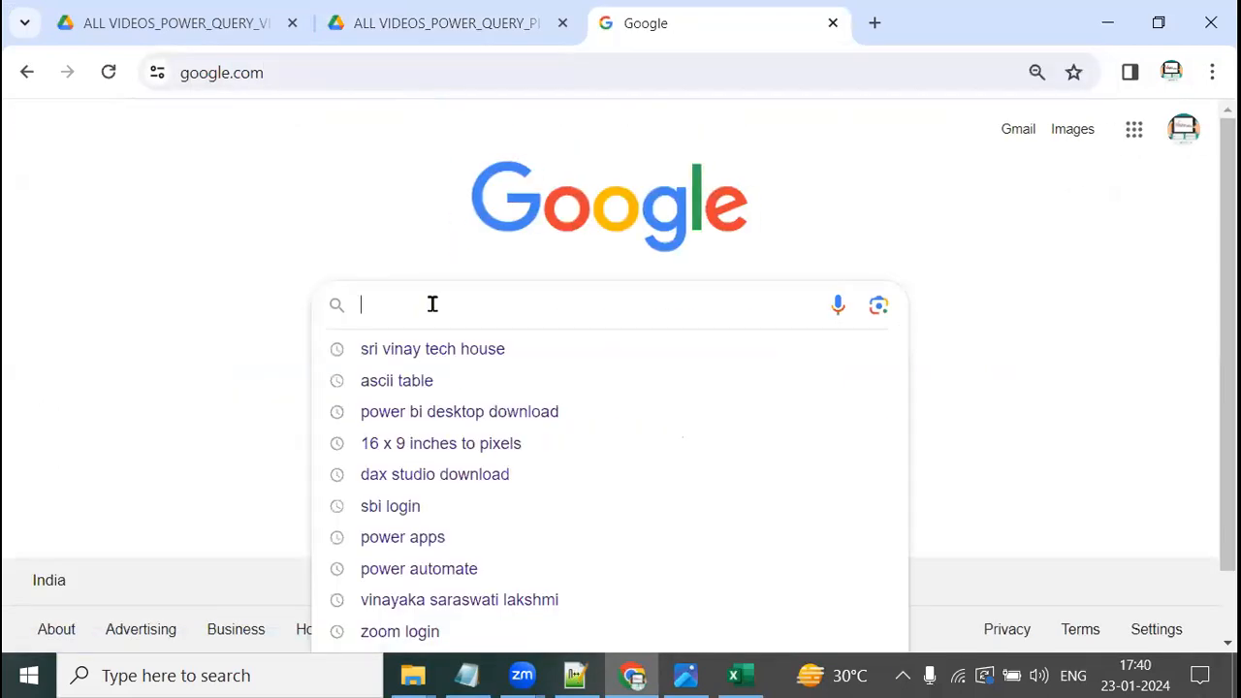
type("po")
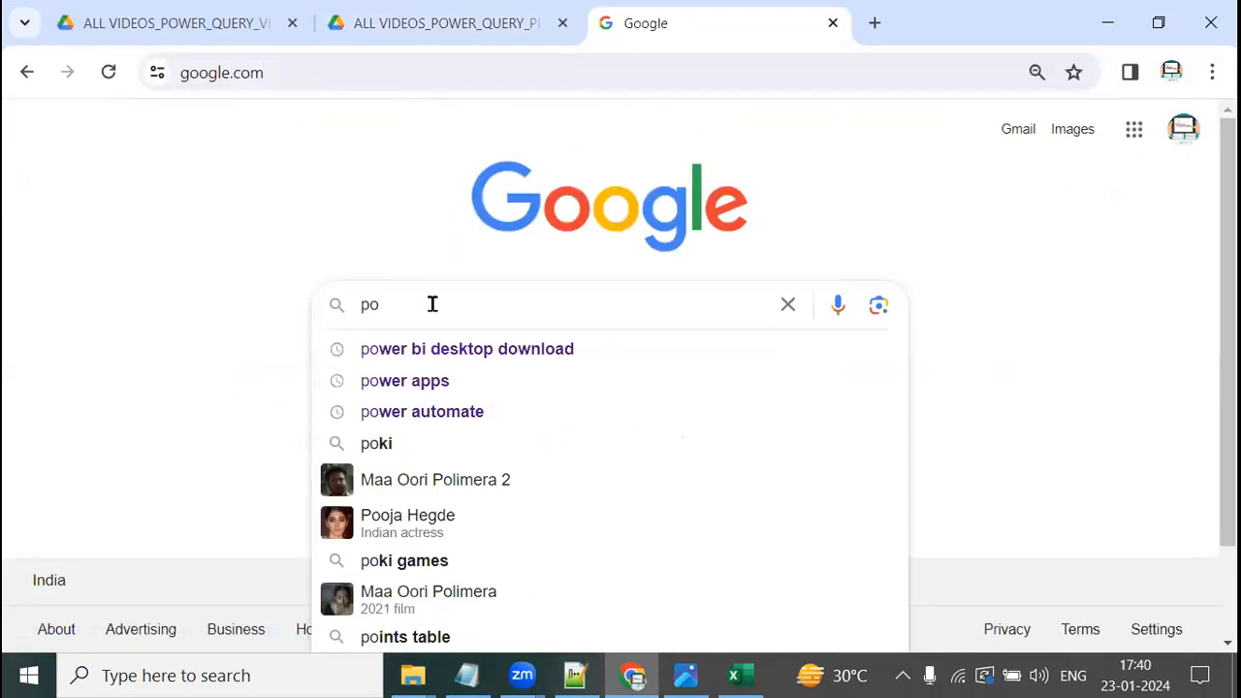
left_click(553, 358)
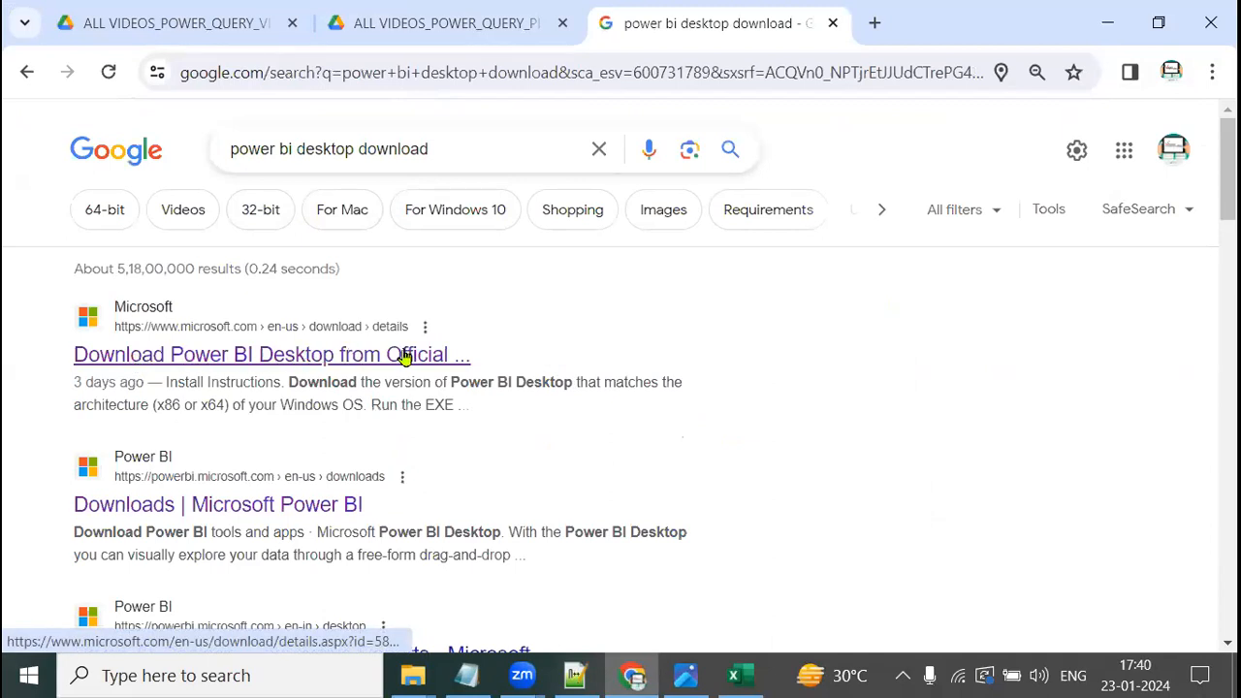
left_click(219, 357)
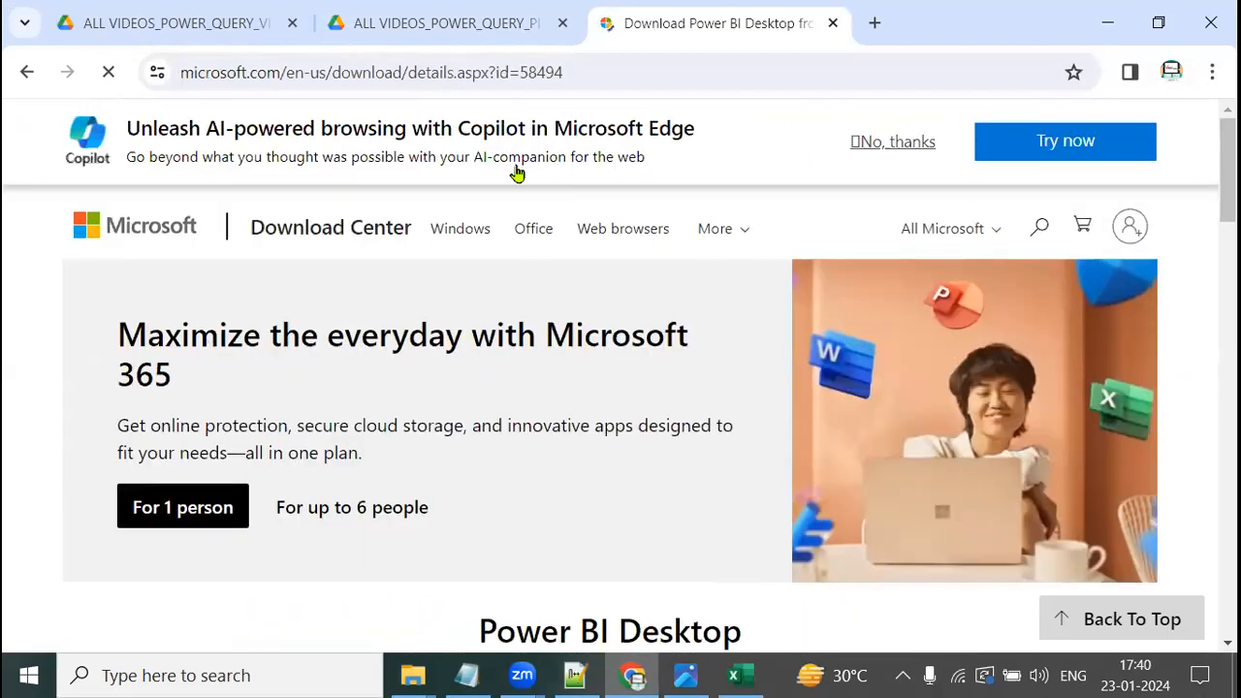
- Examine the Power BI Desktop heading and product description on the download page
scroll(689, 478, "down", 5)
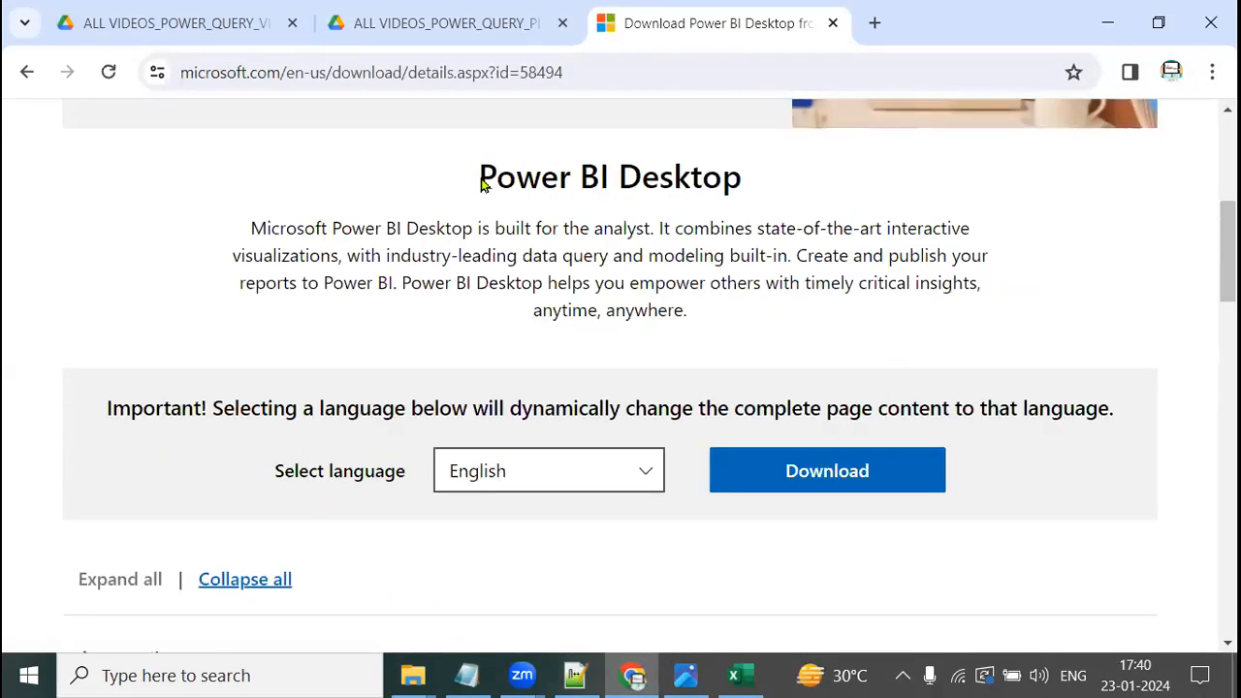
left_click_drag(480, 177, 812, 188)
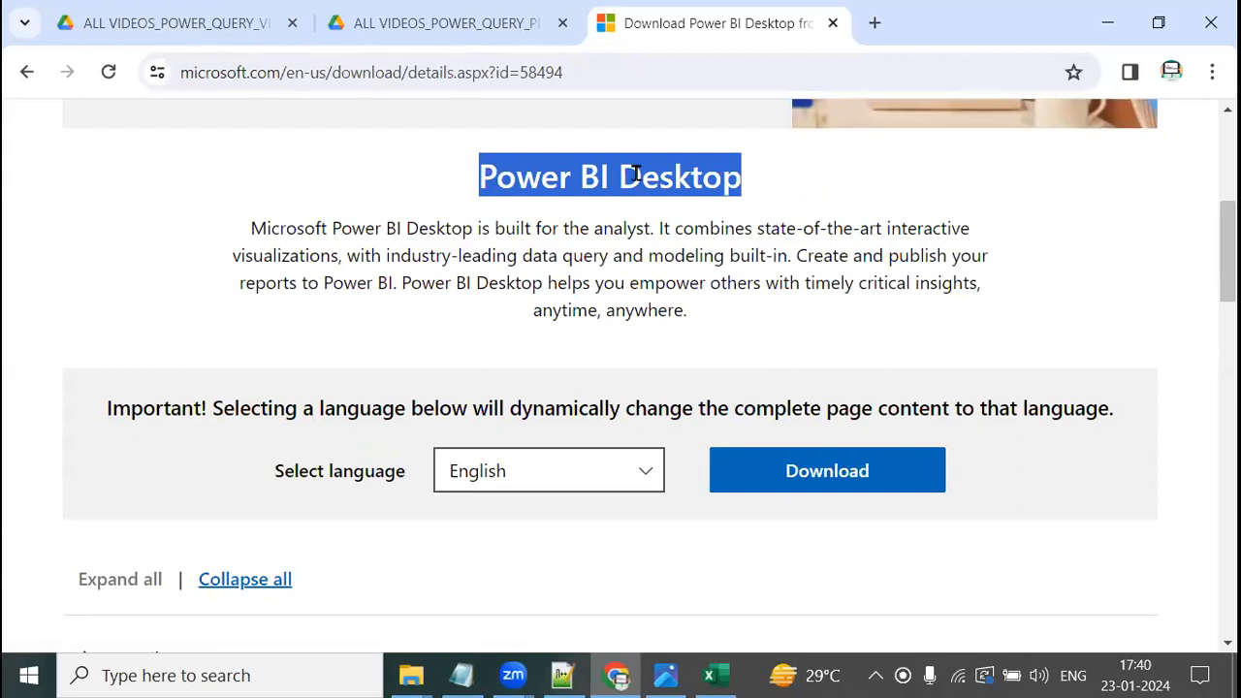
left_click_drag(250, 230, 705, 349)
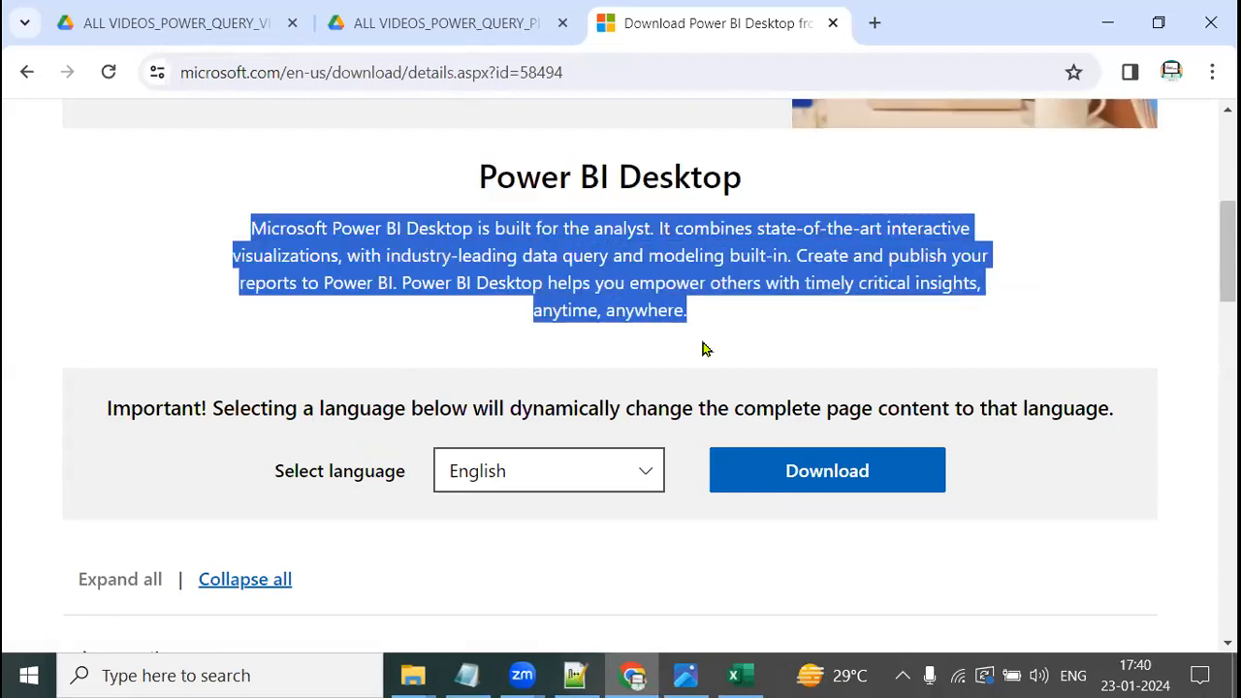
- Examine the Power BI Desktop description, the version and file details, and the feature list on the download page
left_click(545, 345)
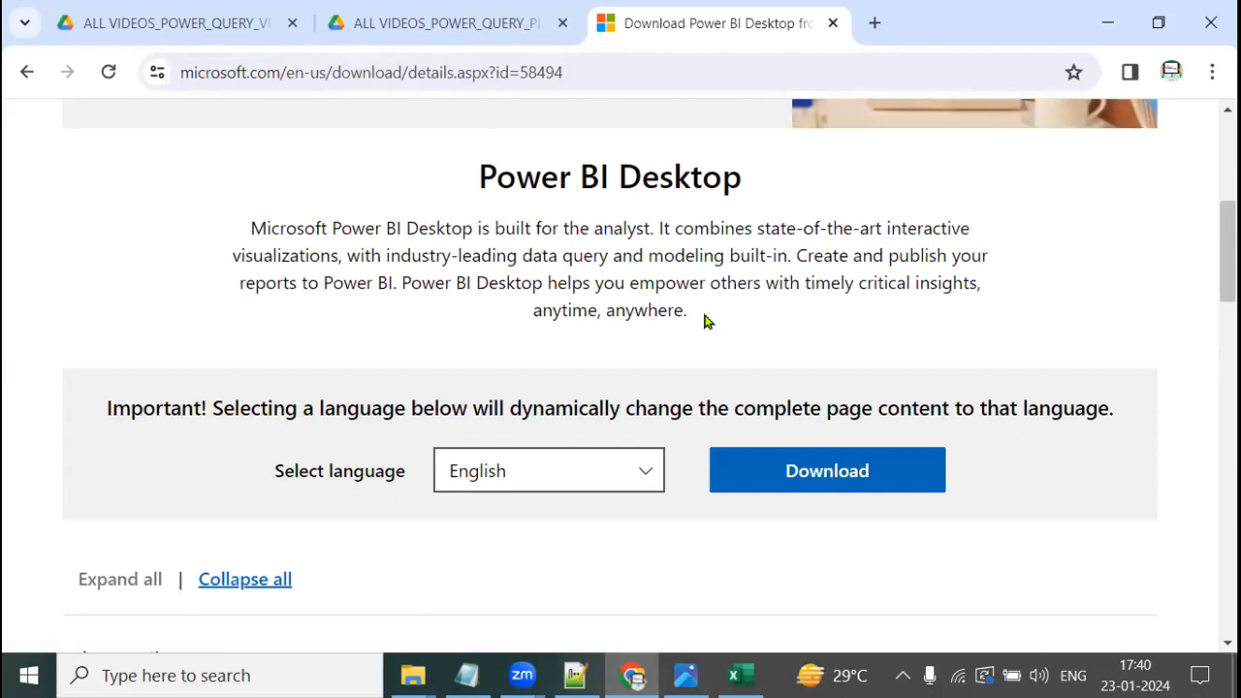
left_click_drag(254, 230, 663, 321)
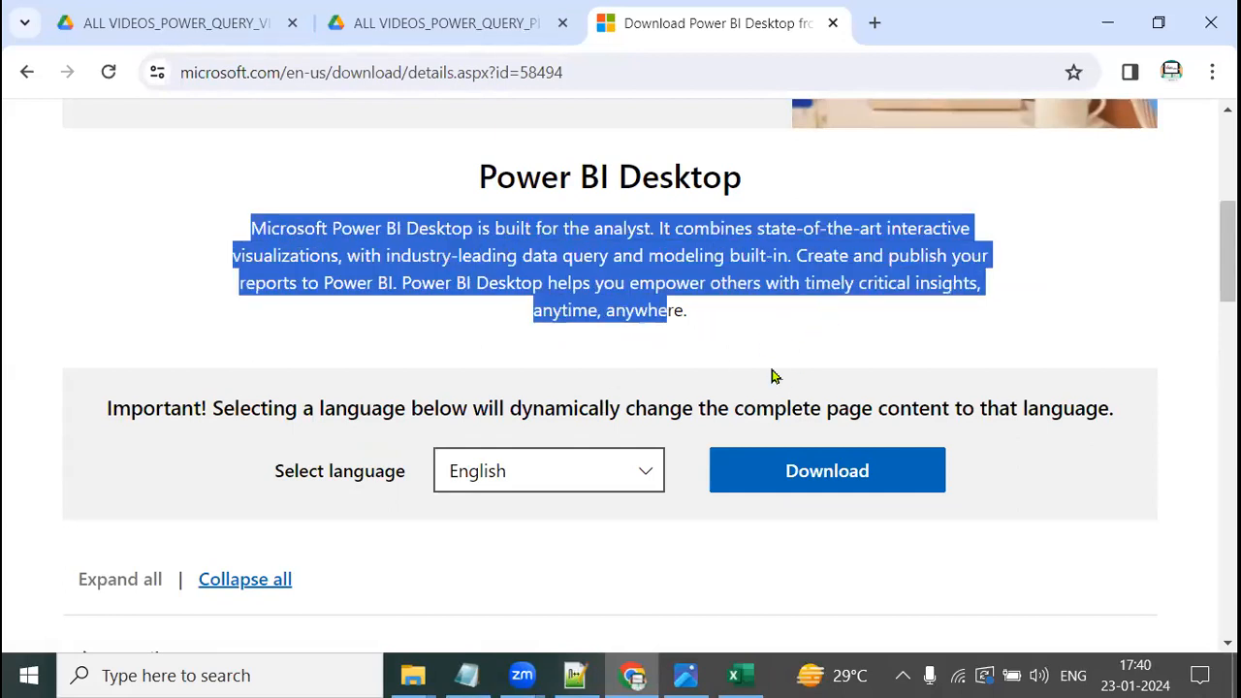
scroll(826, 340, "down", 4)
scroll(826, 345, "down", 1)
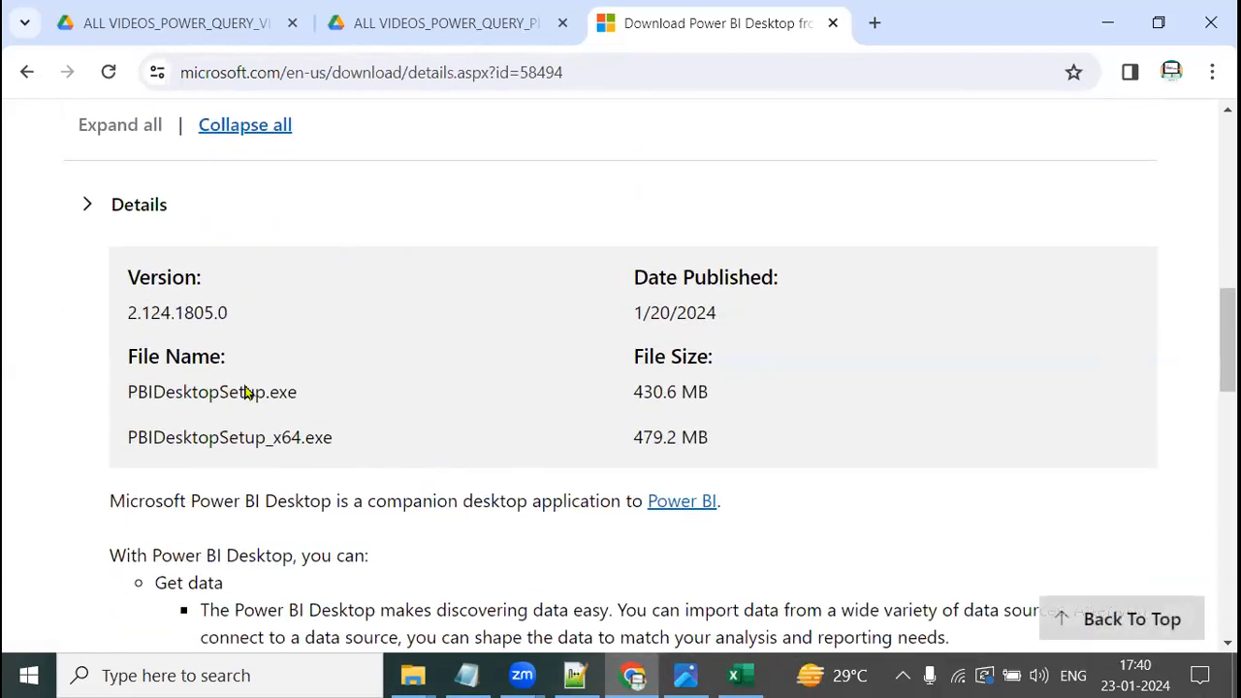
left_click_drag(626, 320, 734, 380)
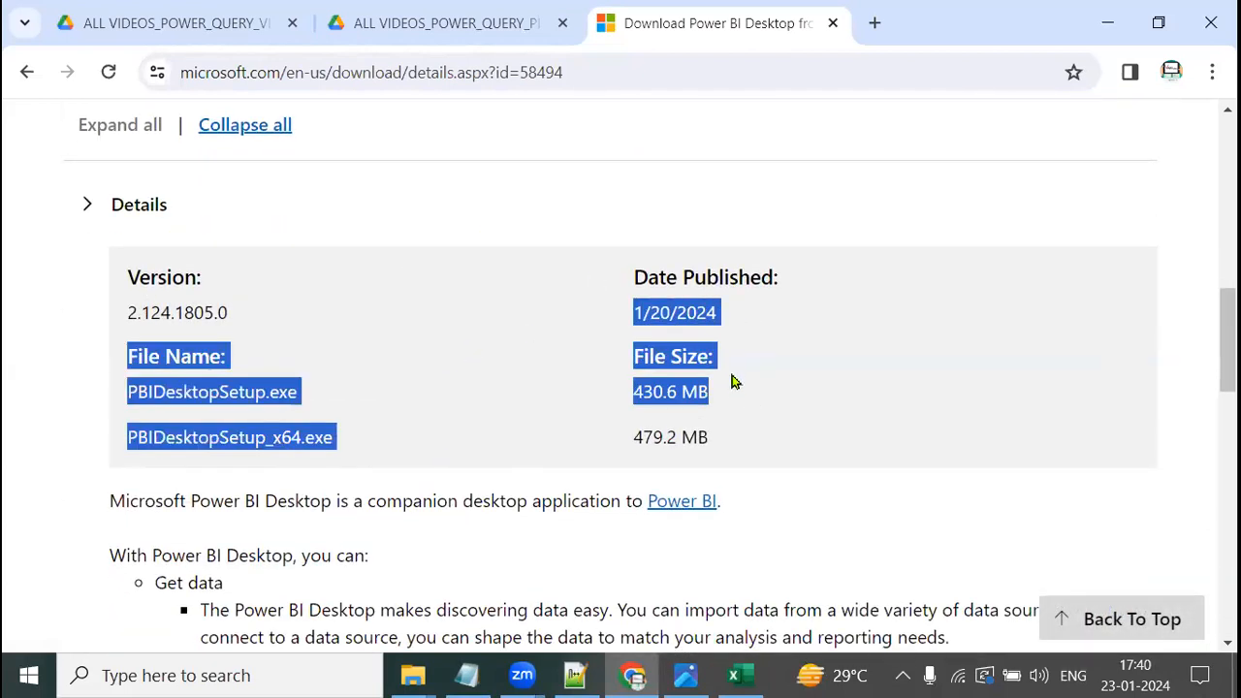
scroll(814, 377, "down", 2)
scroll(817, 376, "down", 2)
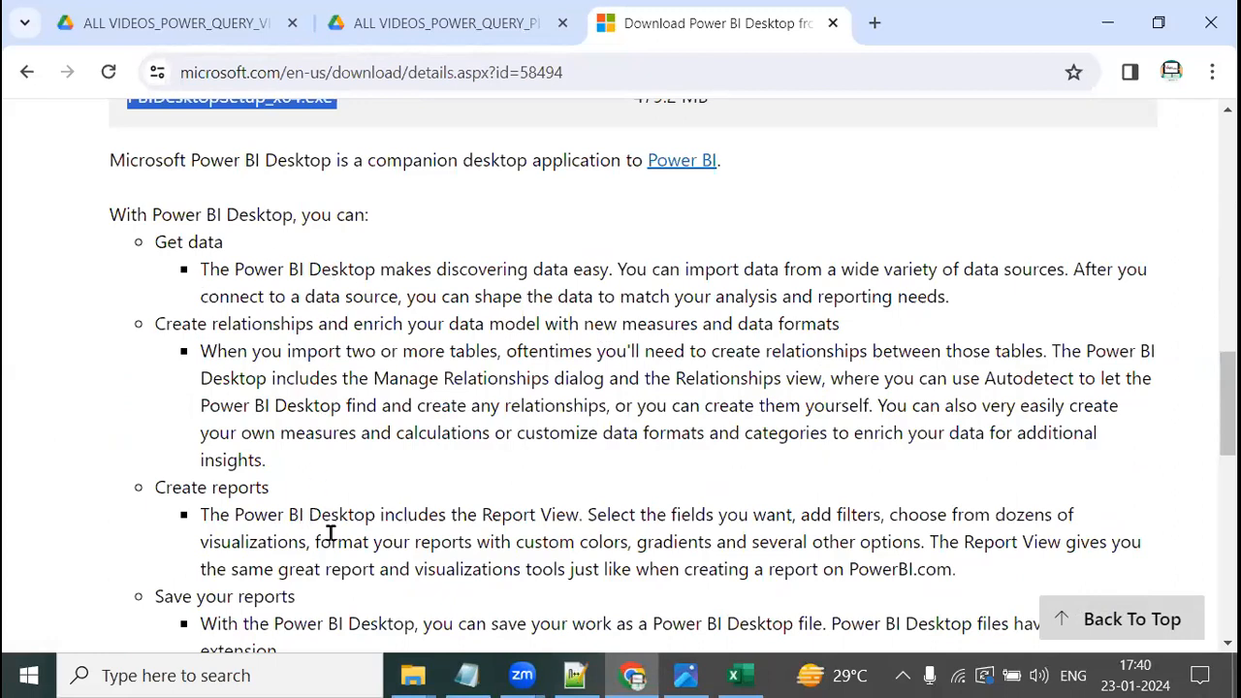
scroll(327, 530, "down", 2)
scroll(332, 543, "down", 2)
- Expand the System Requirements and Install Instructions sections and review their contents
left_click(116, 367)
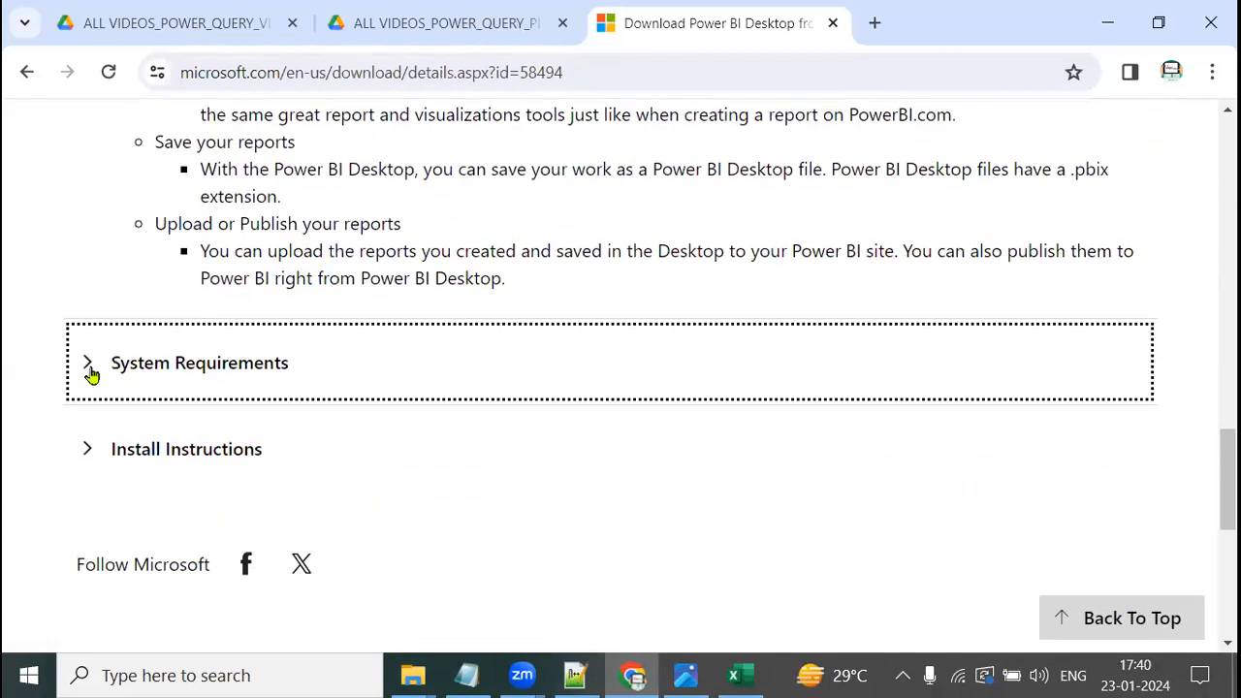
scroll(679, 281, "down", 2)
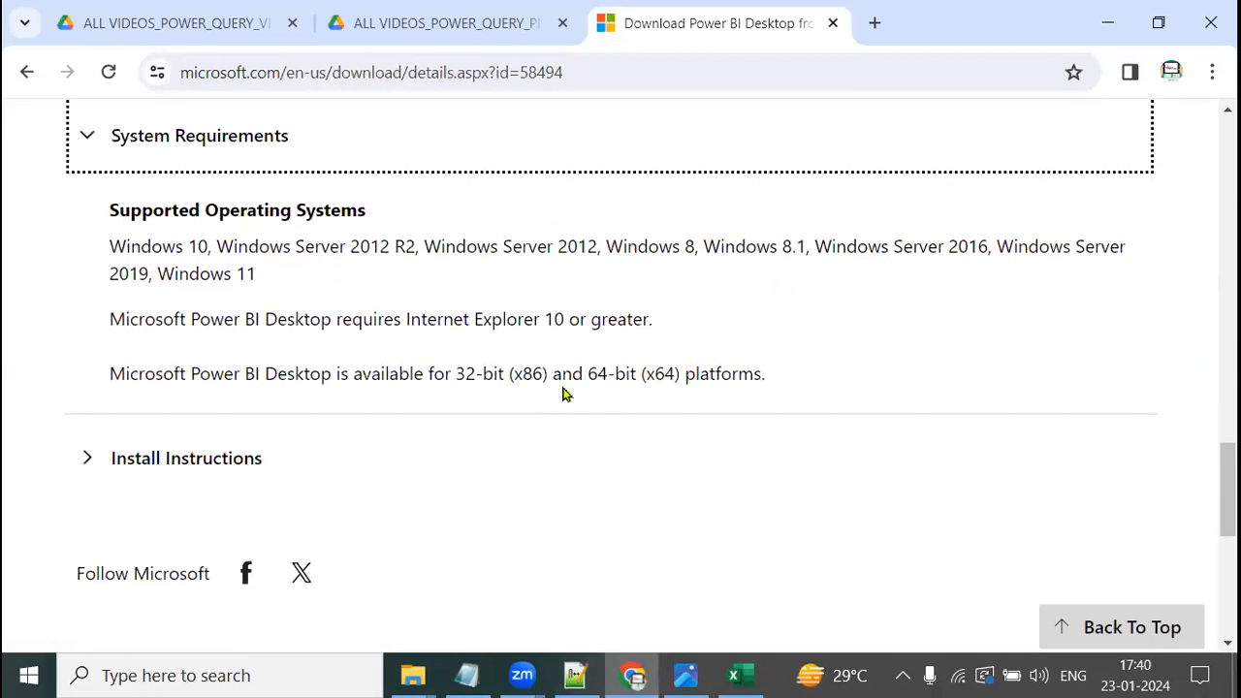
left_click(89, 460)
scroll(450, 452, "down", 1)
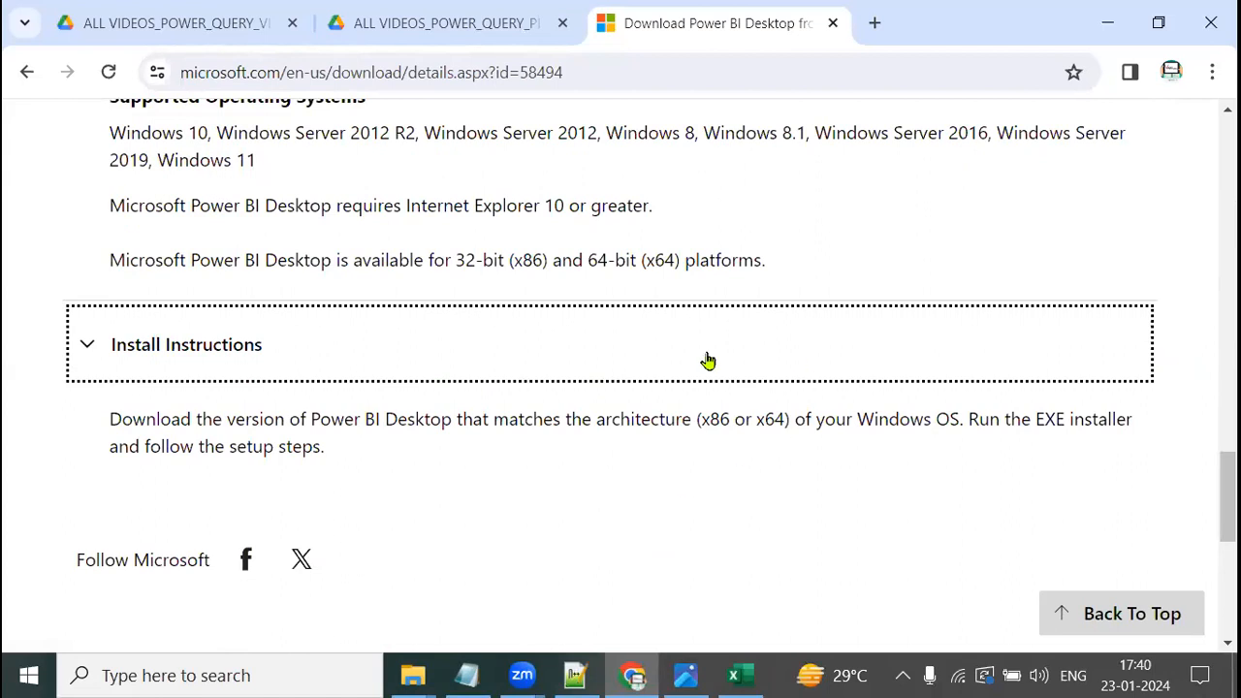
- Open the installer choices for download and annotate PBIDesktopSetup.exe as 32 bit and PBIDesktopSetup_x64.exe as 64 bit
scroll(786, 380, "up", 12)
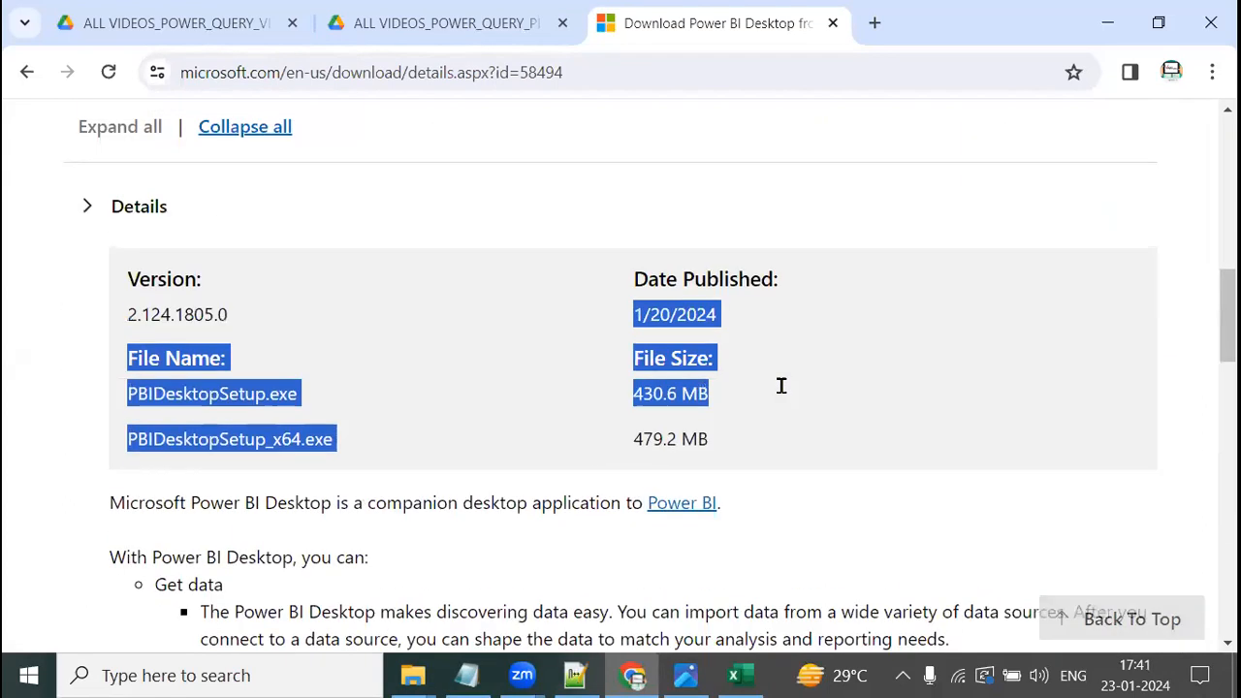
left_click(833, 367)
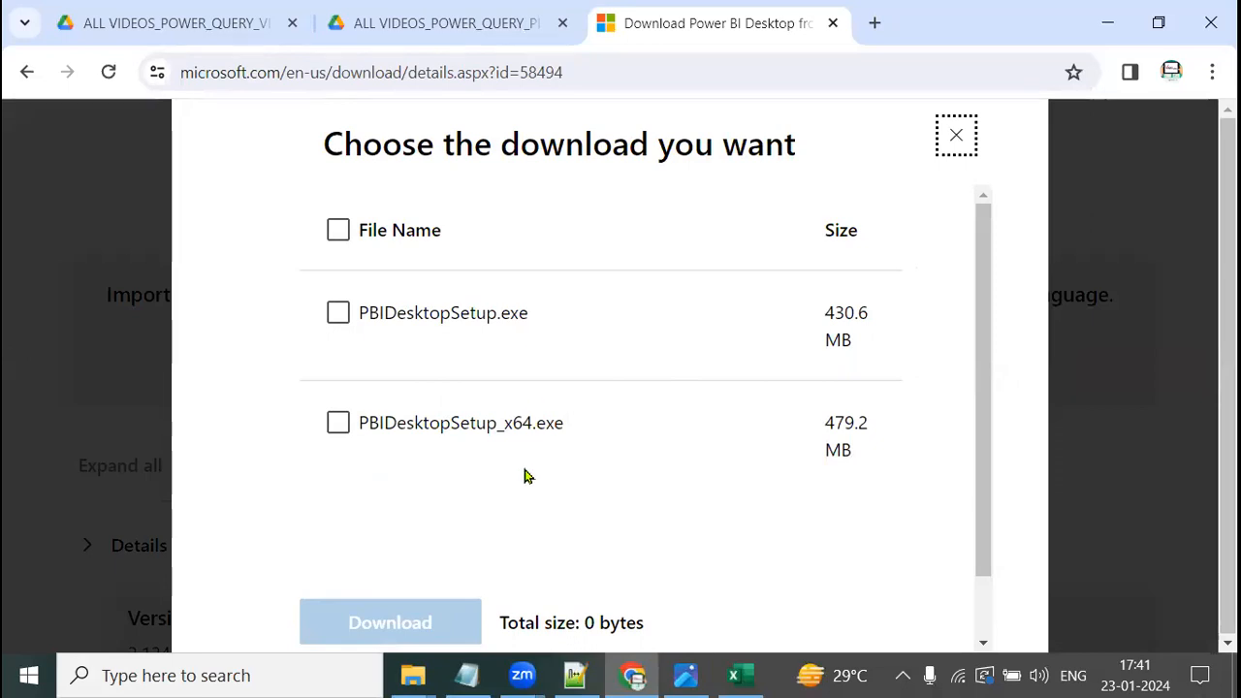
left_click_drag(470, 453, 658, 438)
left_click_drag(419, 346, 569, 343)
mouse_move(570, 260)
left_mouse_down()
mouse_move(586, 233)
mouse_move(580, 275)
mouse_move(685, 242)
left_mouse_up()
mouse_move(697, 199)
left_mouse_down()
mouse_move(698, 224)
mouse_move(738, 254)
mouse_move(789, 197)
left_mouse_up()
mouse_move(631, 494)
left_mouse_down()
mouse_move(636, 536)
mouse_move(722, 562)
left_mouse_up()
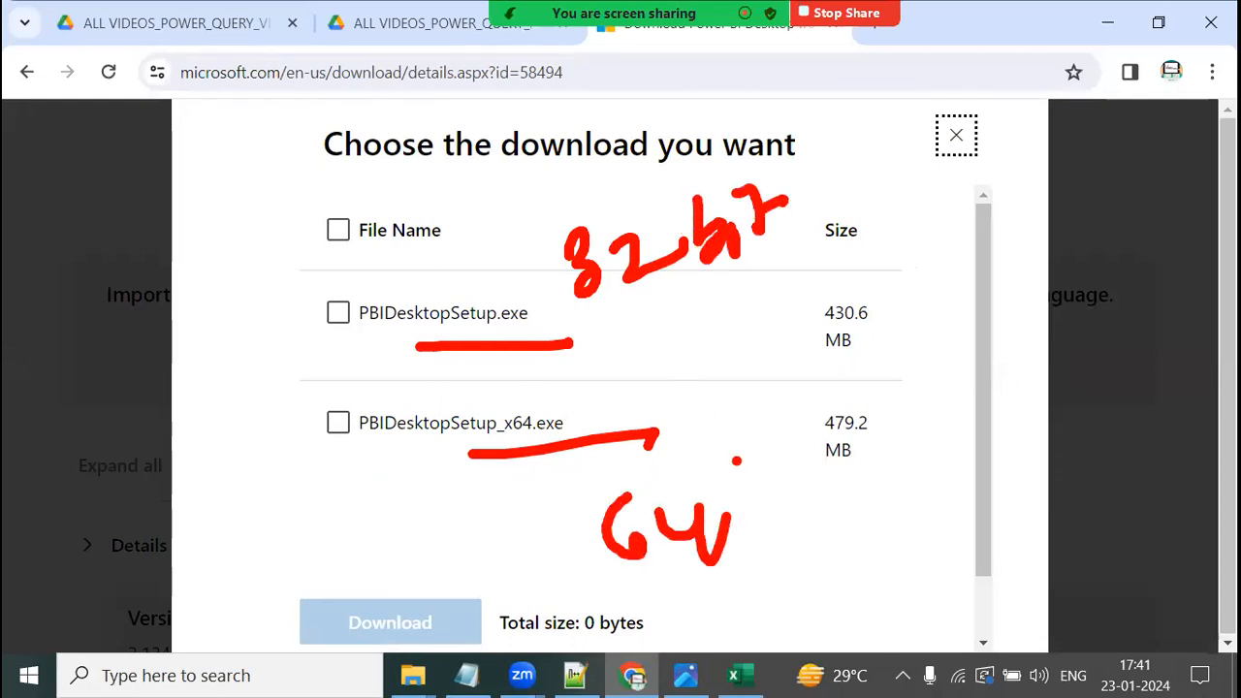
left_click_drag(742, 480, 776, 514)
mouse_move(782, 448)
left_mouse_down()
mouse_move(787, 519)
mouse_move(825, 475)
left_mouse_up()
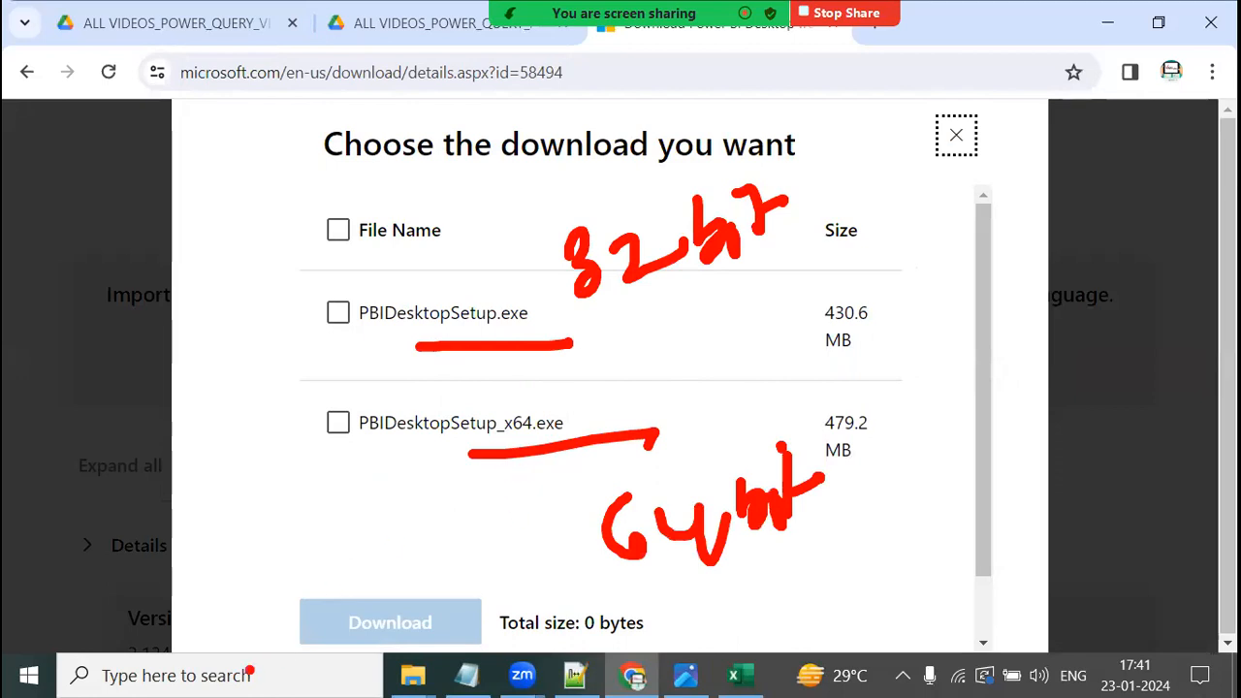
key("Escape")
- Open the properties of This PC from the desktop and check the System type under Device specifications
left_click(133, 669)
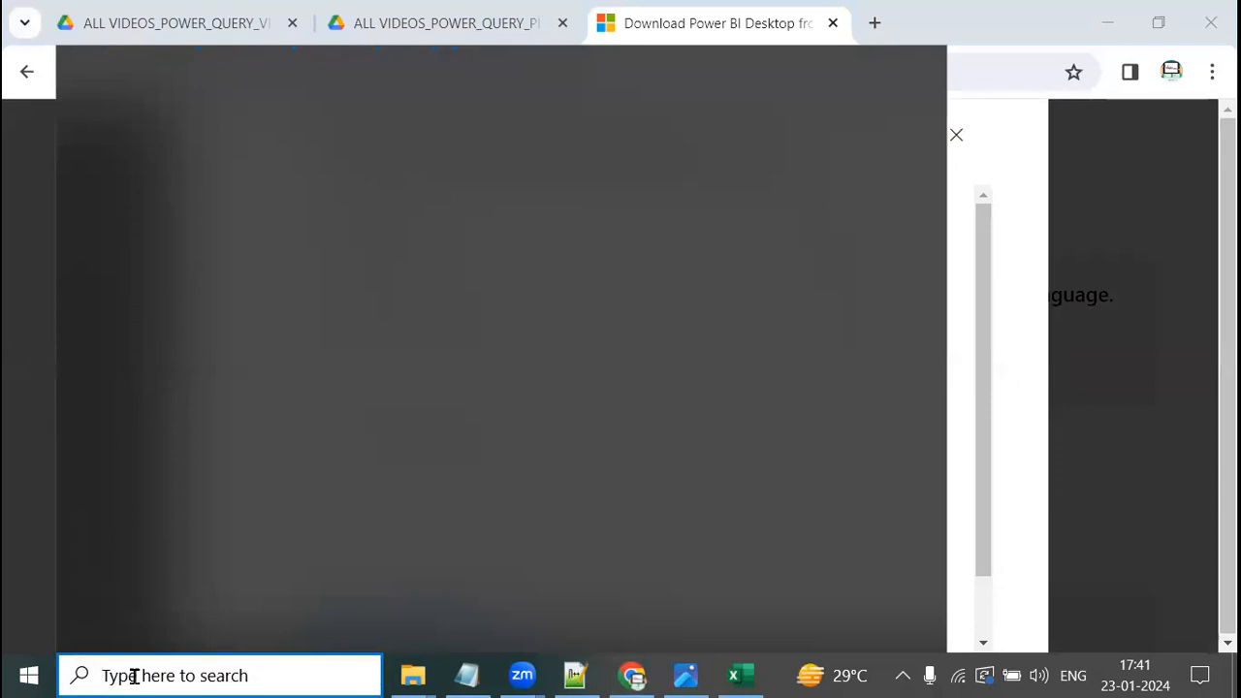
type("sysinfo")
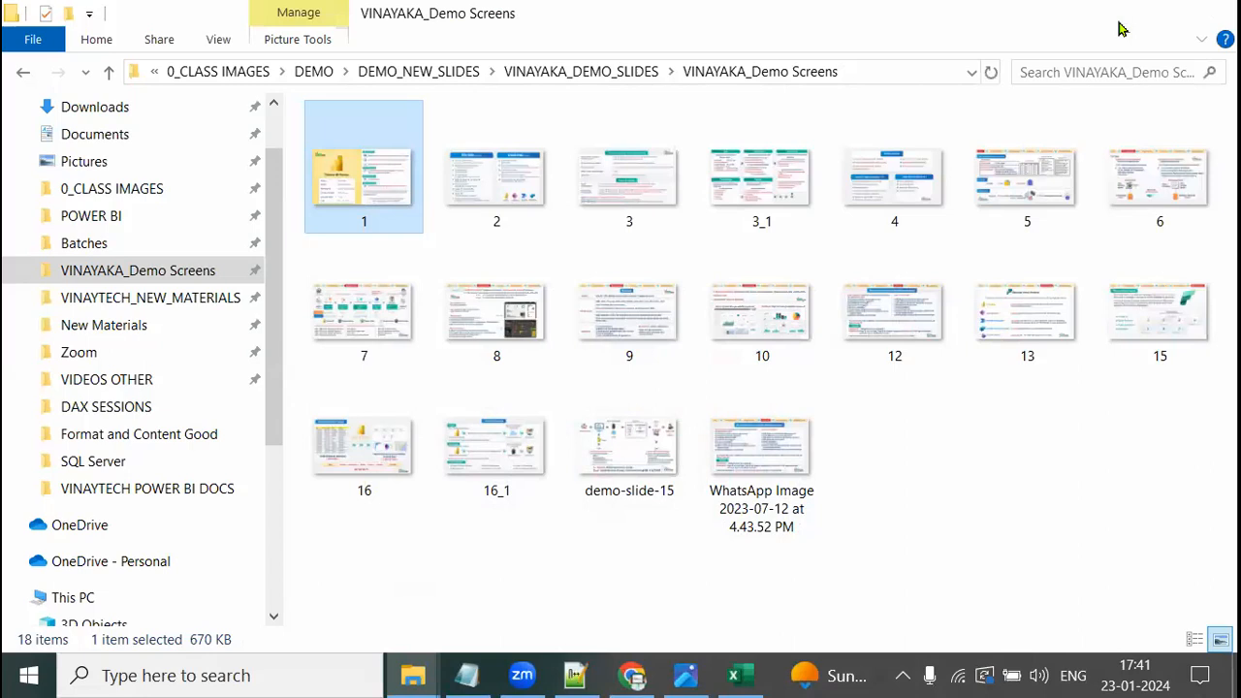
left_click(1118, 24)
right_click(24, 185)
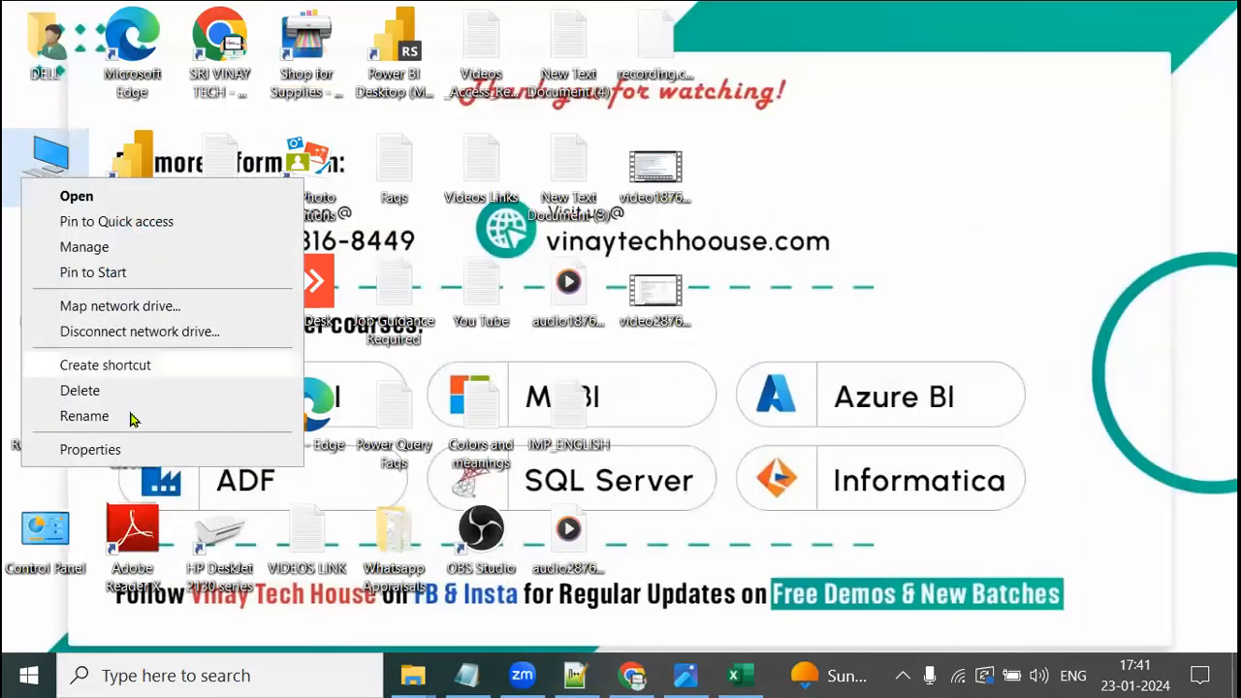
left_click(102, 450)
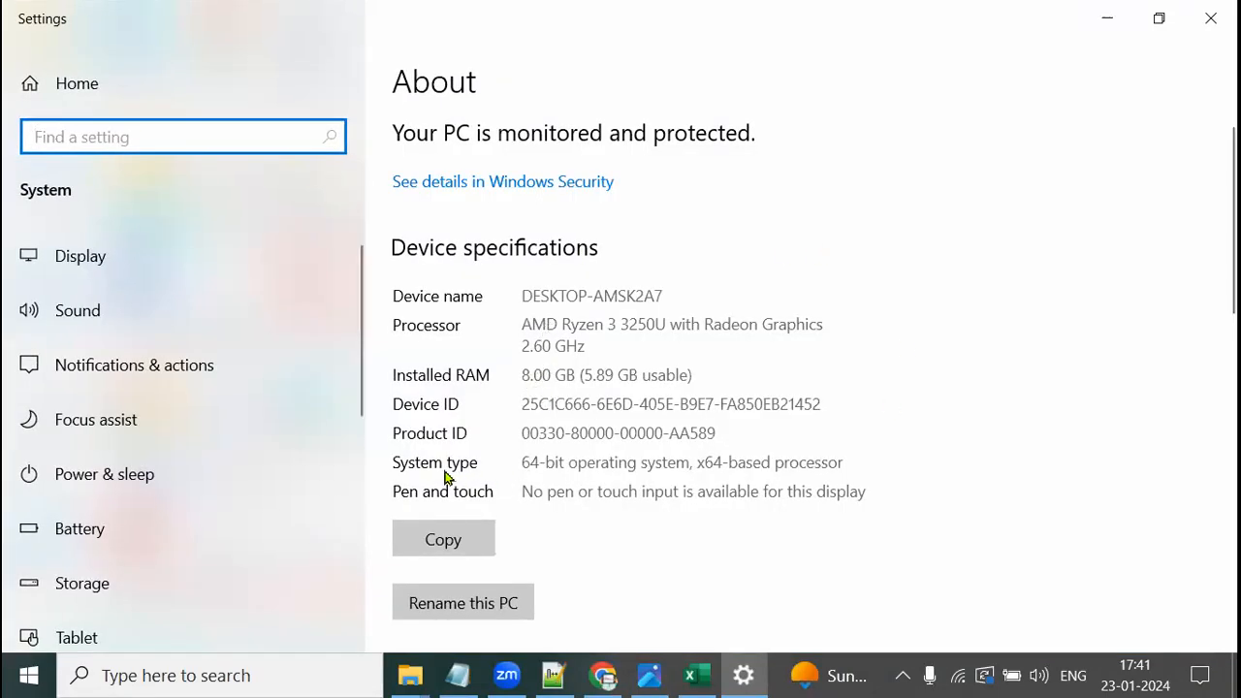
left_click(550, 461)
left_click_drag(550, 461, 870, 462)
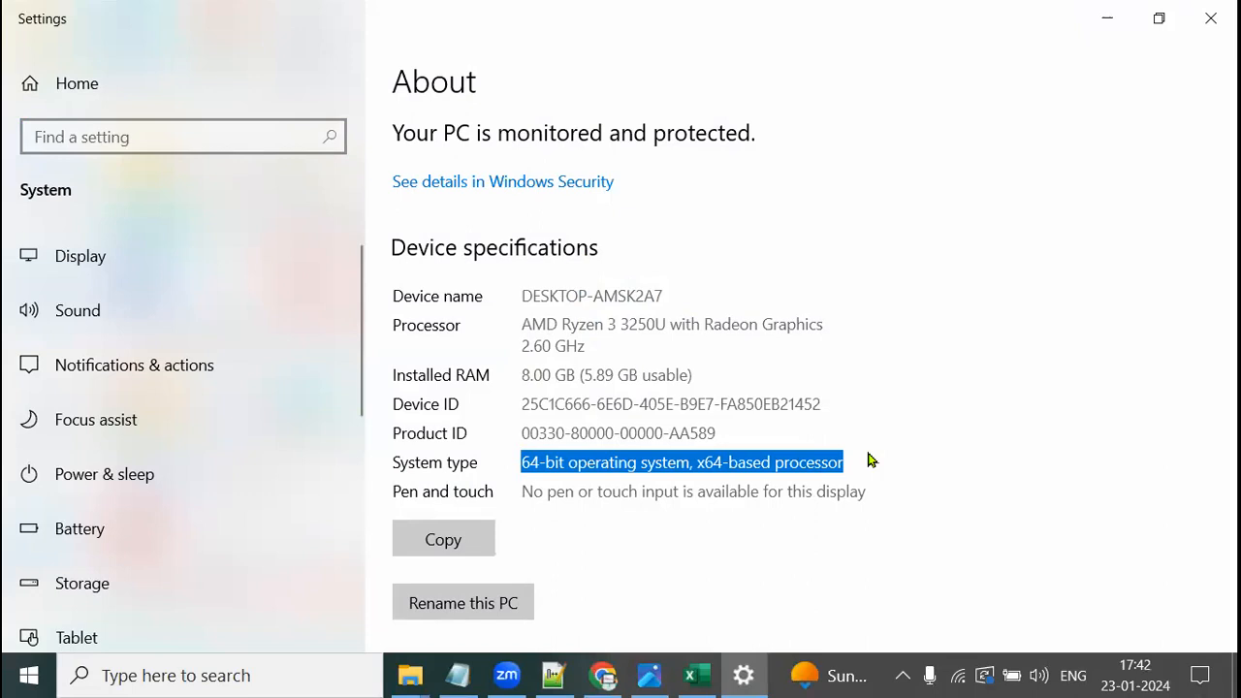
- Close the system settings, return to the browser and select PBIDesktopSetup_x64.exe as the file to download
left_click(1210, 19)
right_click(41, 192)
left_click(106, 467)
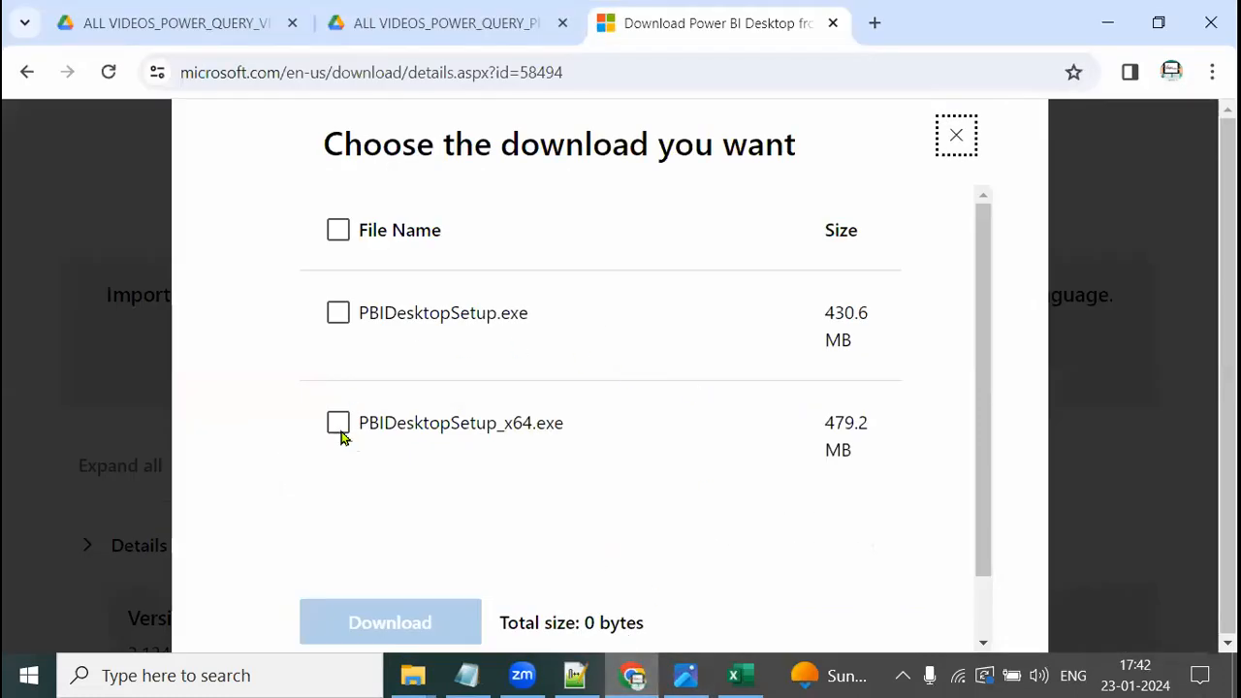
left_click(338, 425)
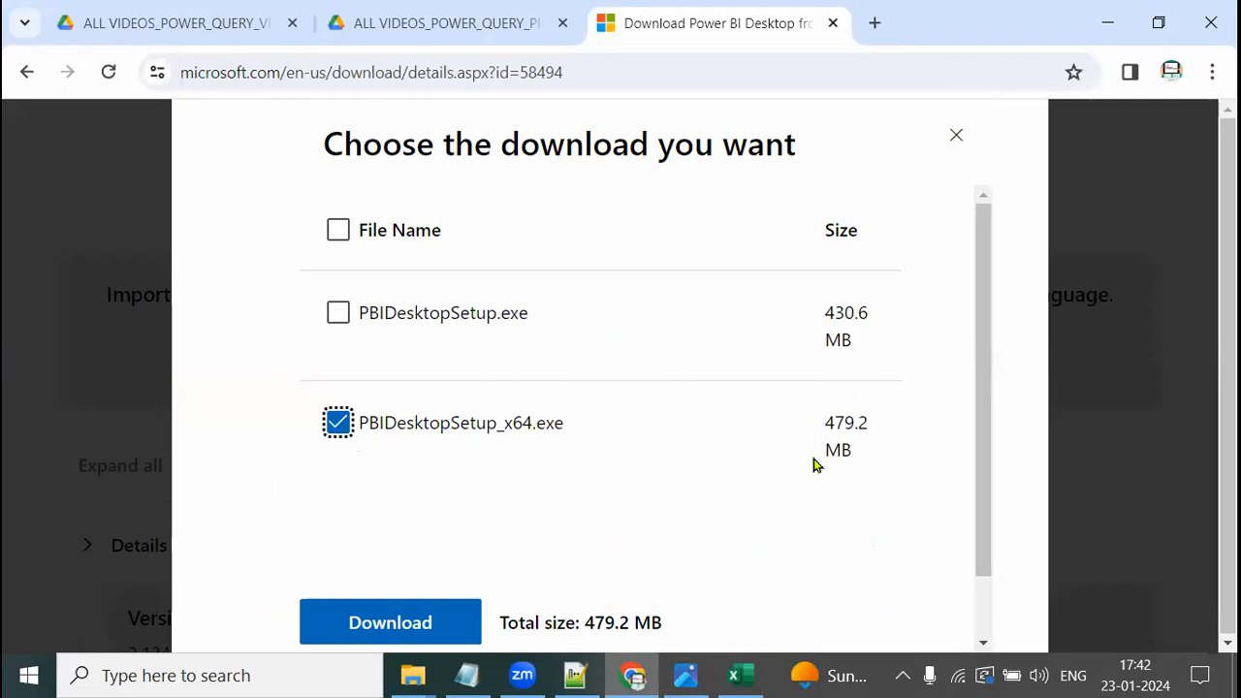
- Switch to File Explorer, open the folder 12192022 on Local Disk (D:) and select the PBIDesktopSetup_x64 installer
left_click(414, 676)
left_click(519, 610)
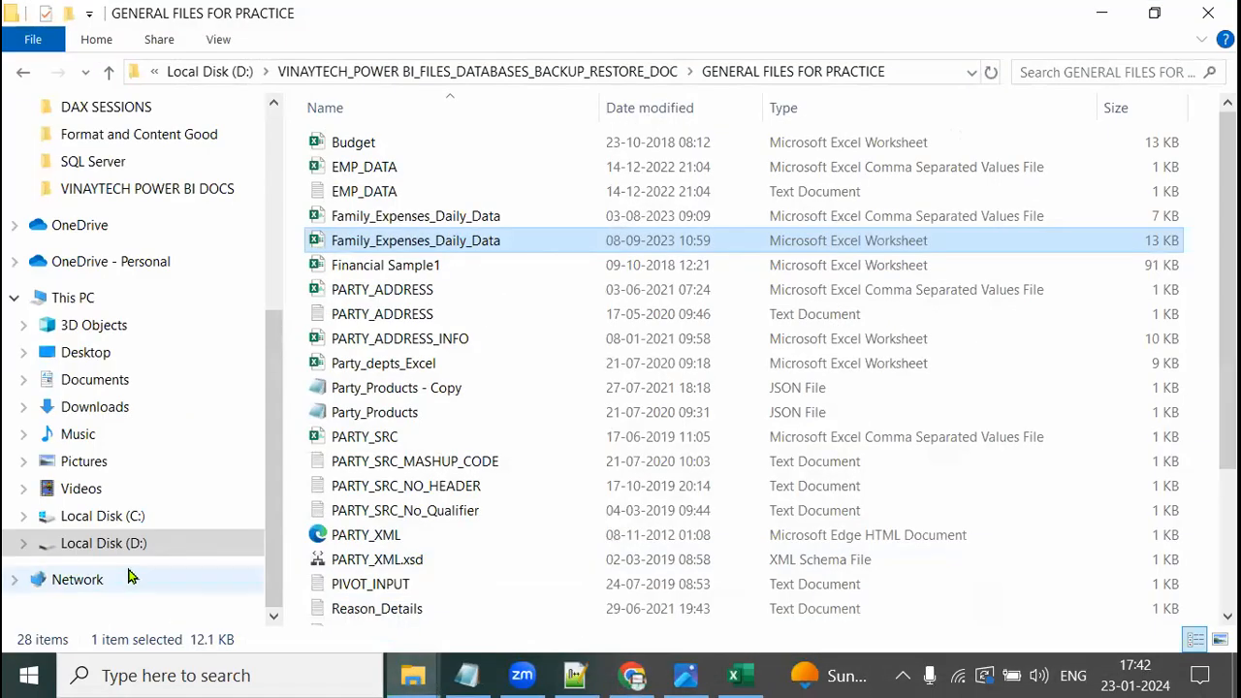
left_click(134, 545)
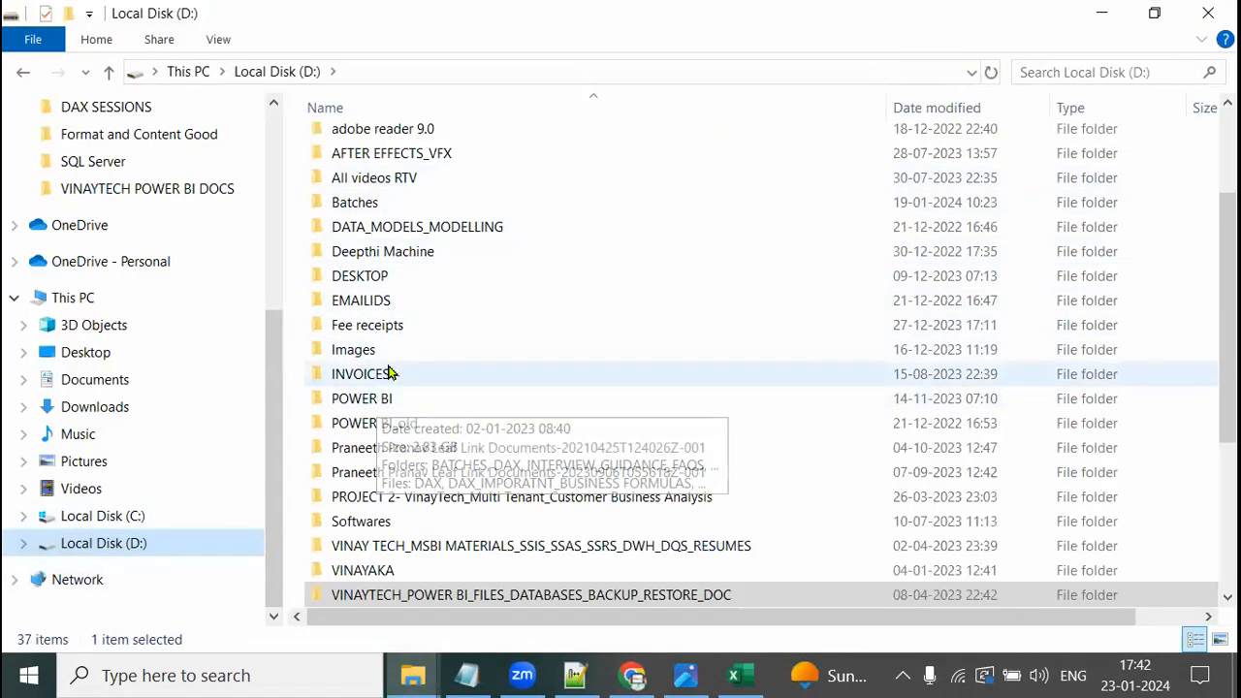
scroll(409, 223, "up", 2)
double_click(410, 223)
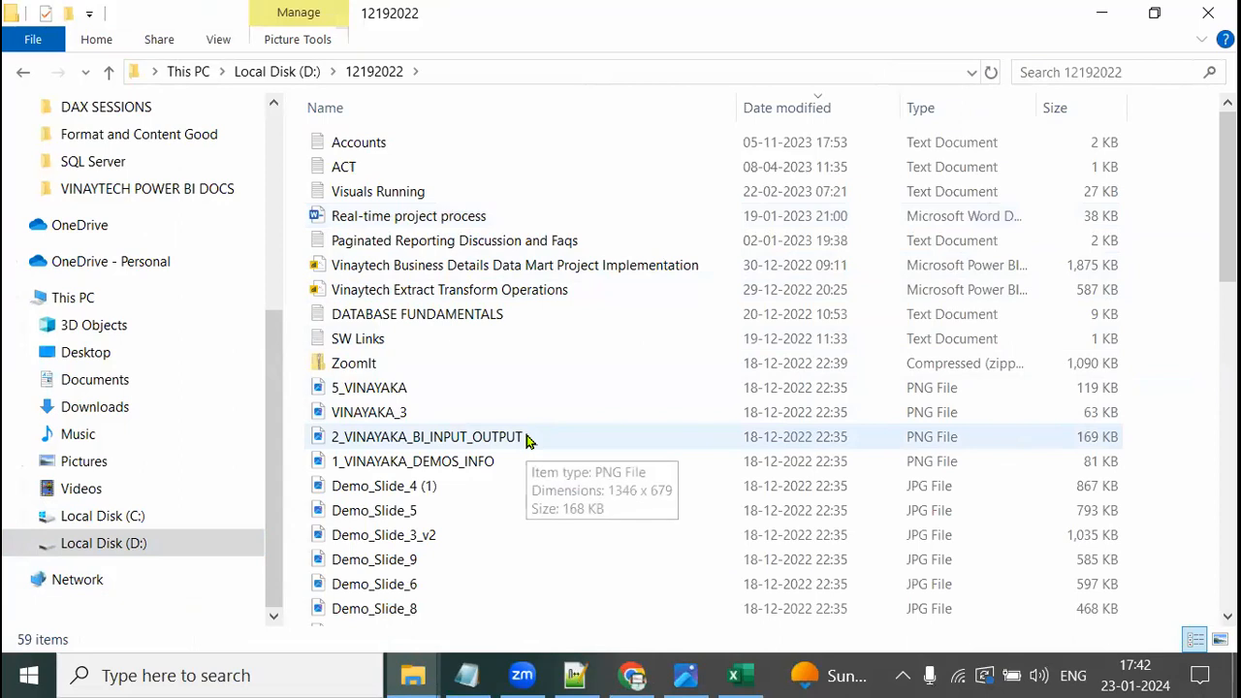
scroll(524, 436, "down", 5)
scroll(527, 443, "down", 3)
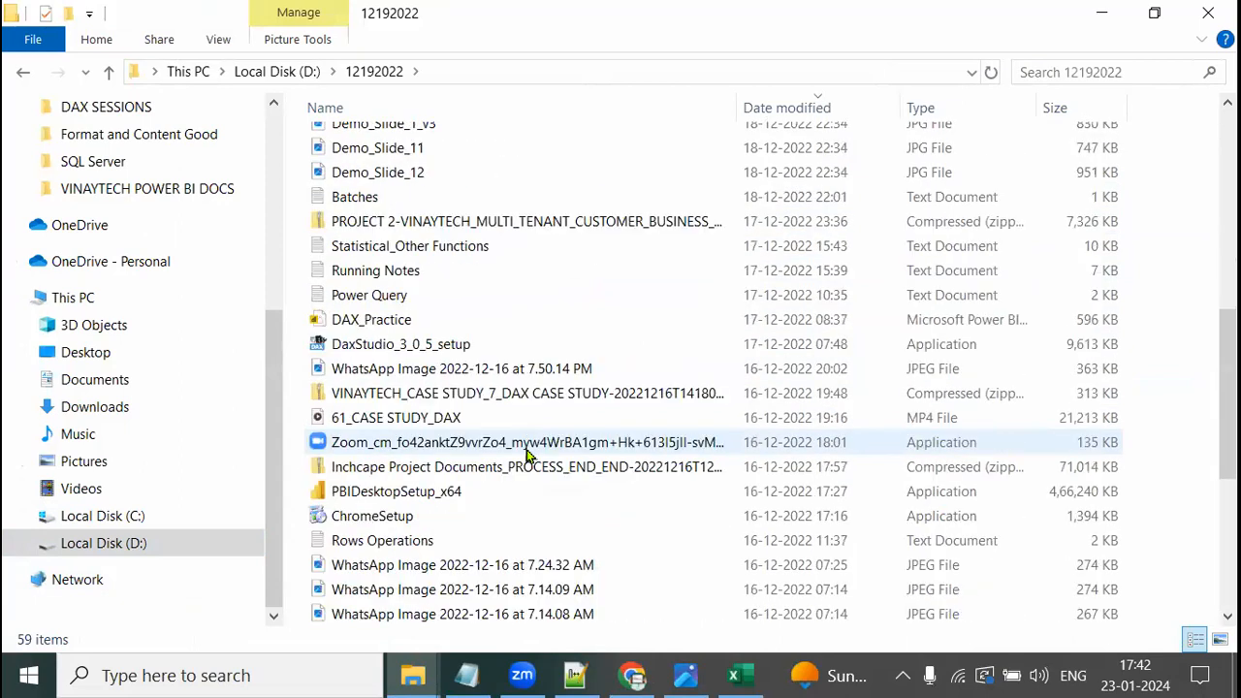
left_click(433, 500)
- Underline PBIDesktopSetup_x64 on screen, draw an arrow from it and annotate it with "Next Next Finish"
key("ctrl+2")
mouse_move(293, 510)
left_mouse_down()
mouse_move(497, 505)
mouse_move(592, 381)
mouse_move(613, 372)
mouse_move(611, 400)
left_mouse_up()
type("Ne")
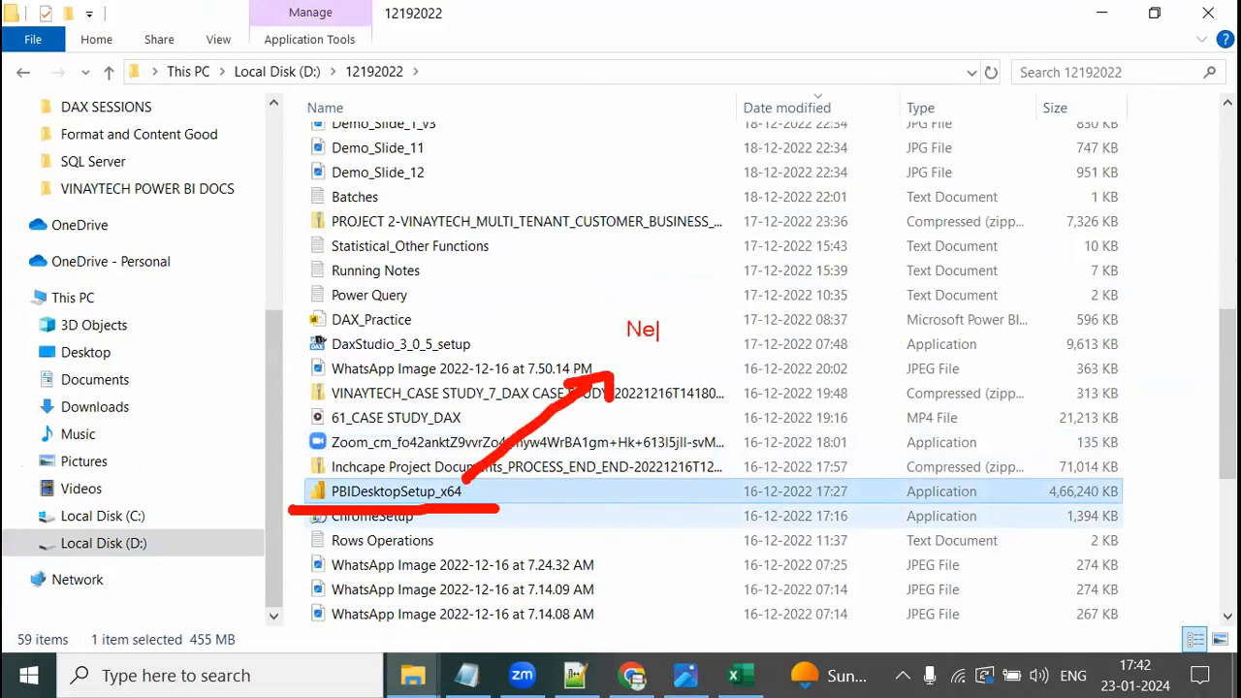
type("xtNext")
key("BackSpace")
key("BackSpace")
key("BackSpace")
type("Next Finish")
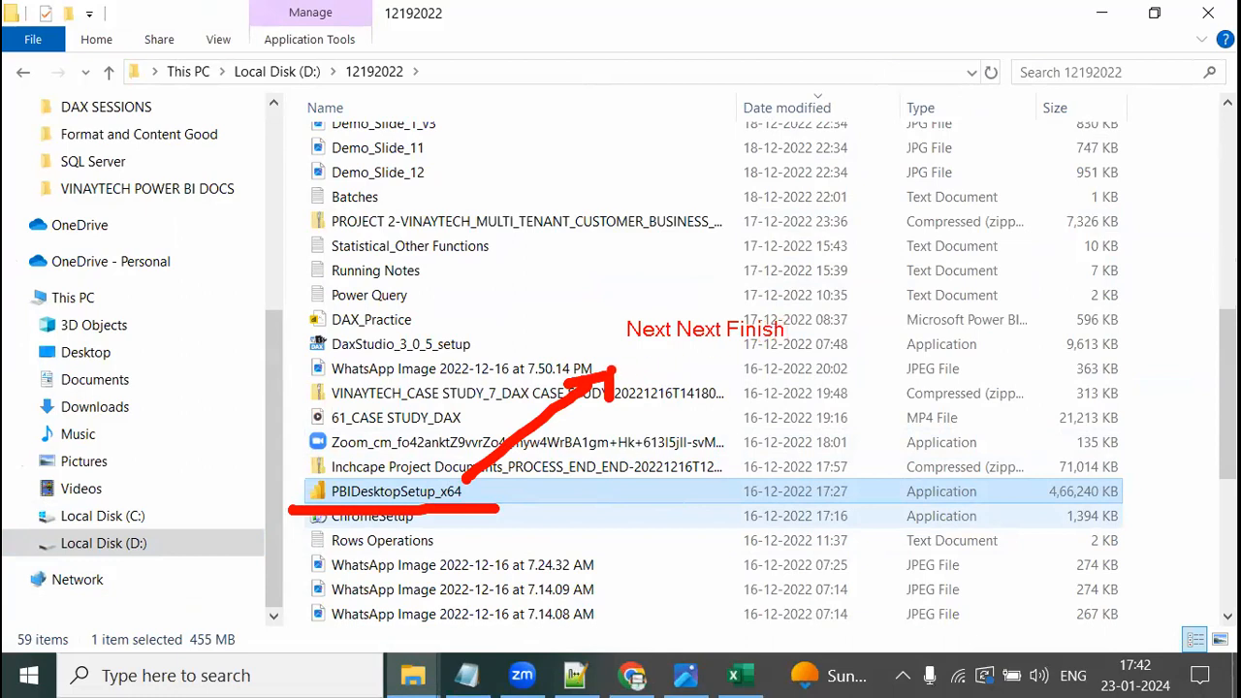
left_click_drag(609, 368, 838, 369)
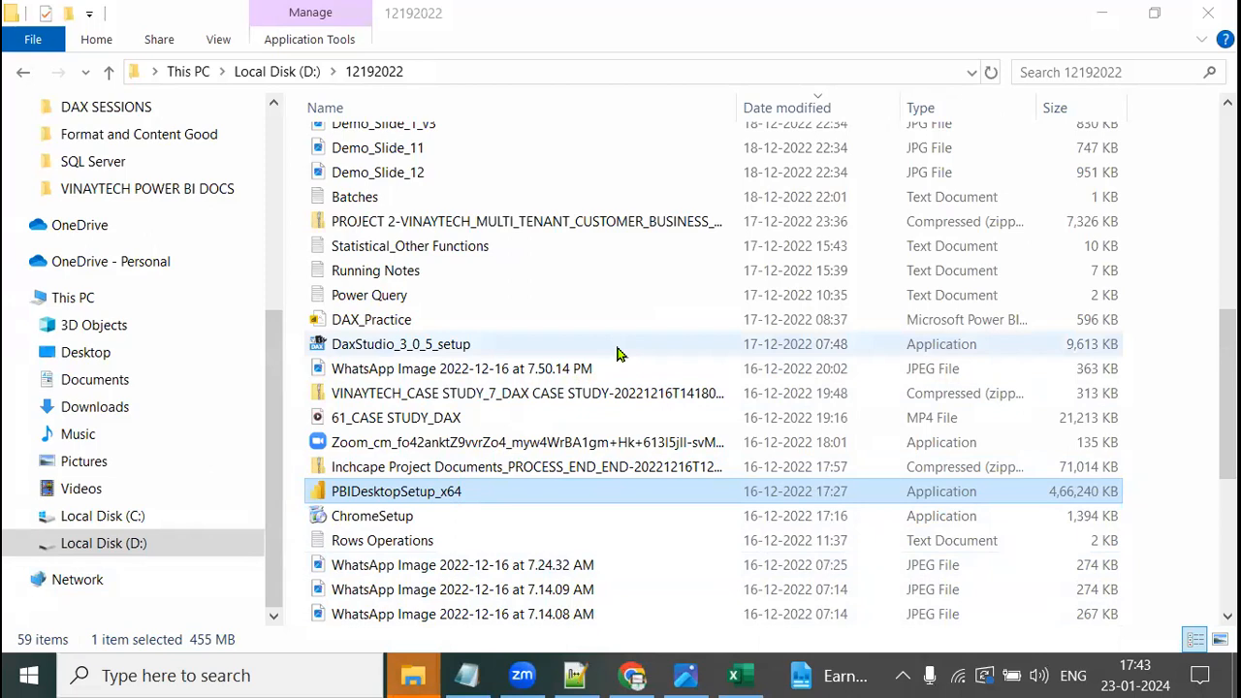
- Minimize the File Explorer windows and launch Power BI Desktop from the desktop
left_click(1106, 12)
left_click(1111, 13)
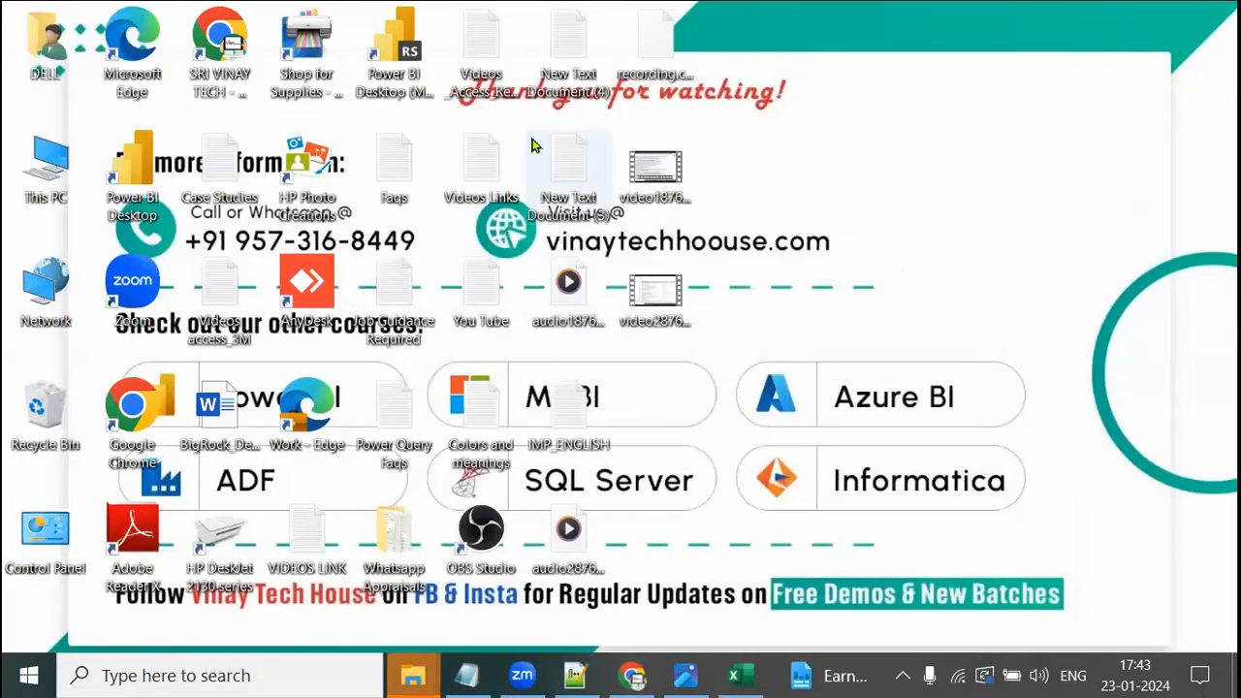
left_click(140, 201)
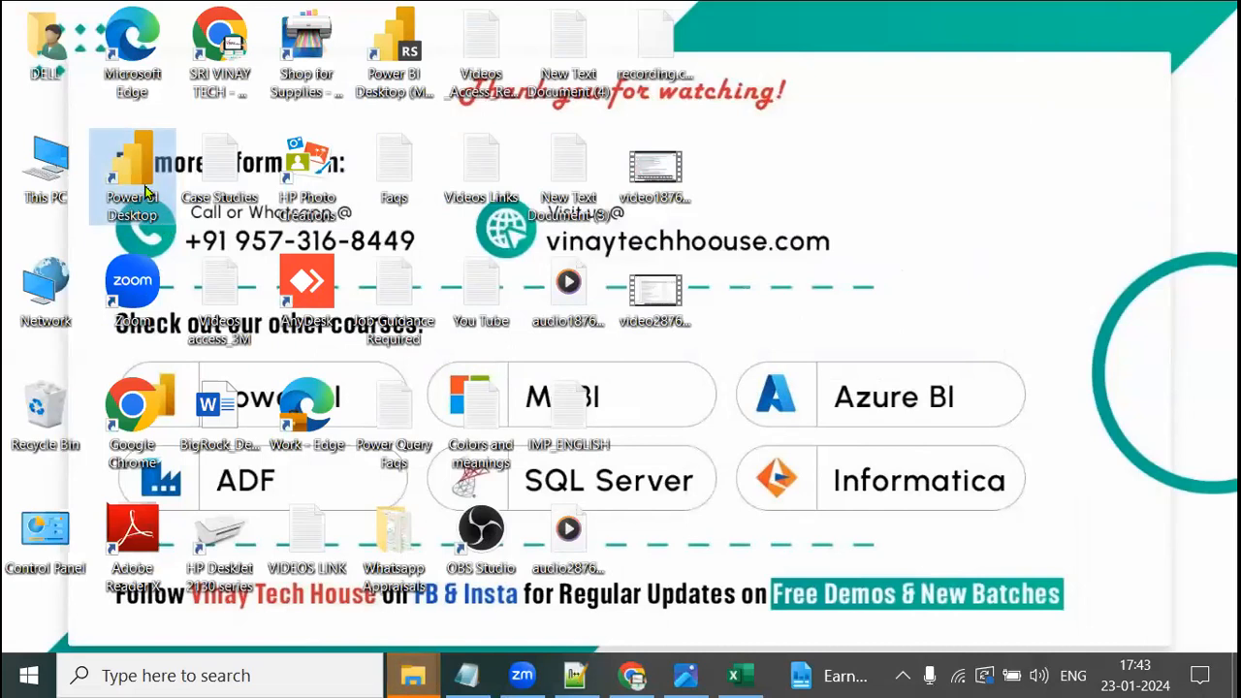
double_click(140, 170)
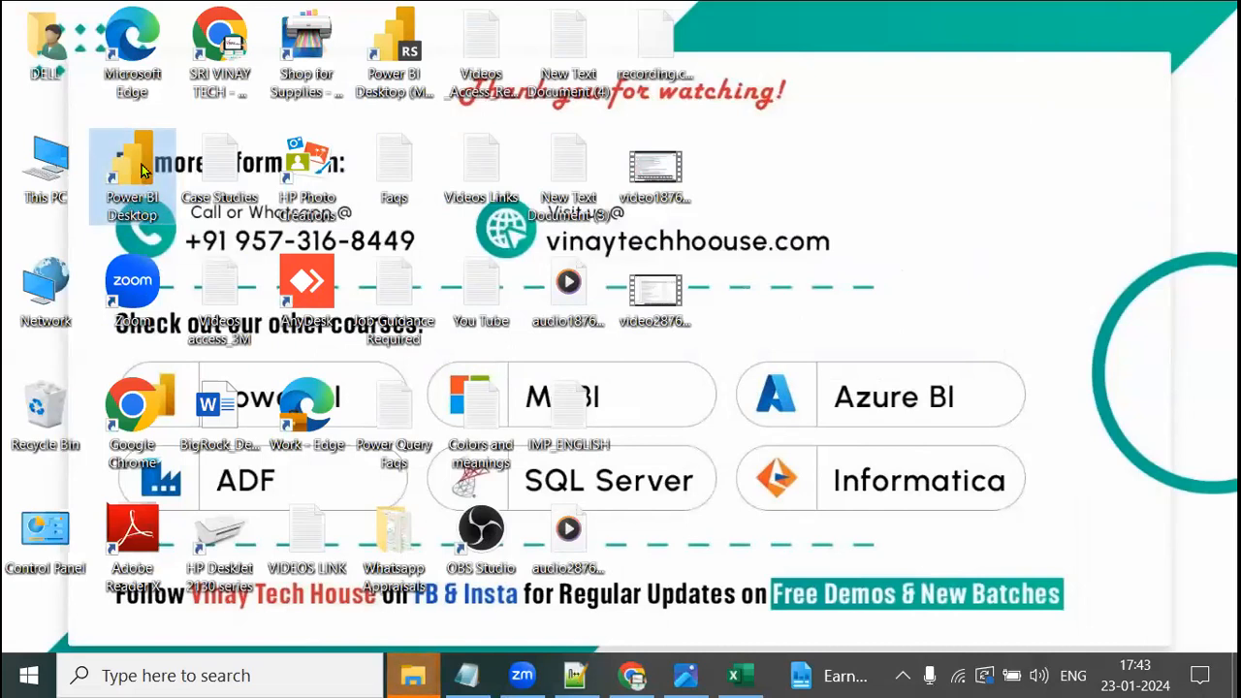
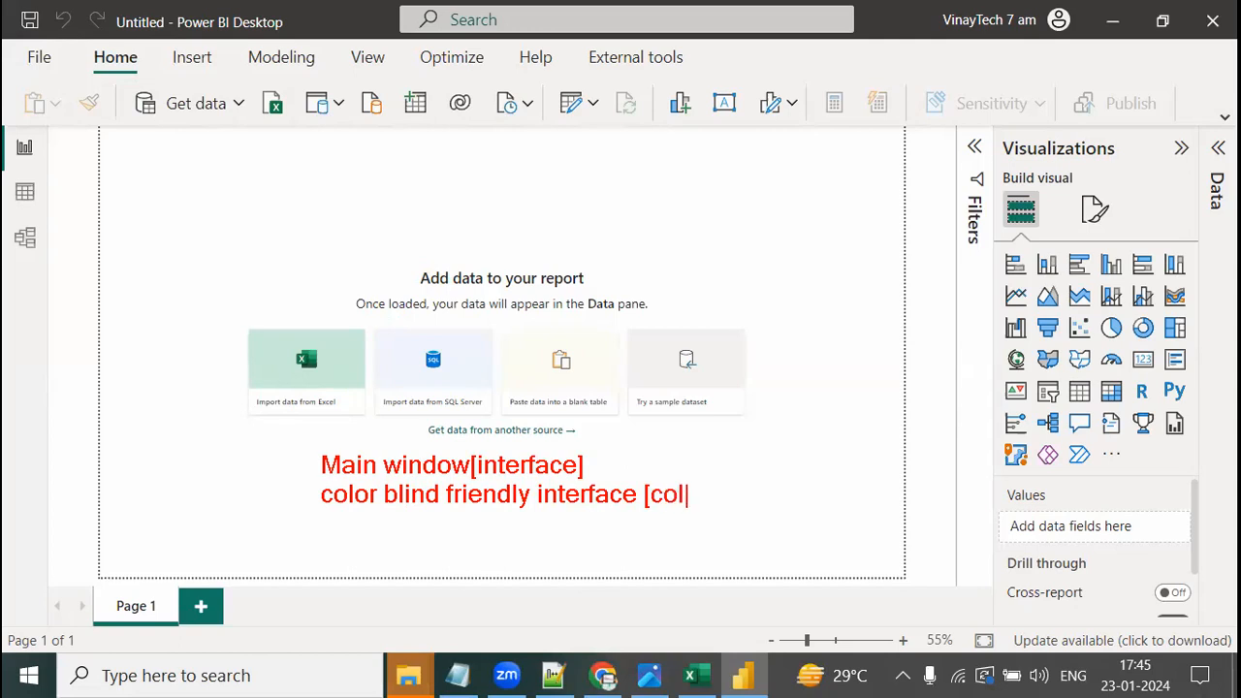
- Complete the on-screen note about the color blind friendly interface with "color blind people can work on]"
type("blind")
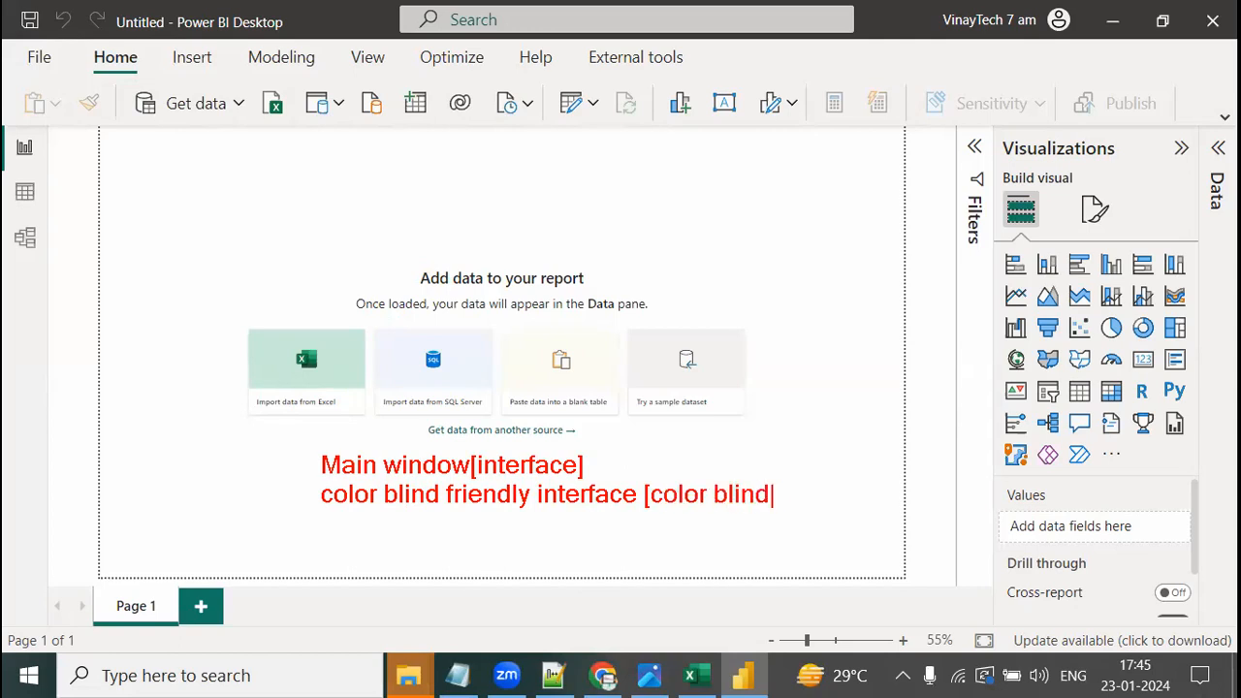
type(" people can wo")
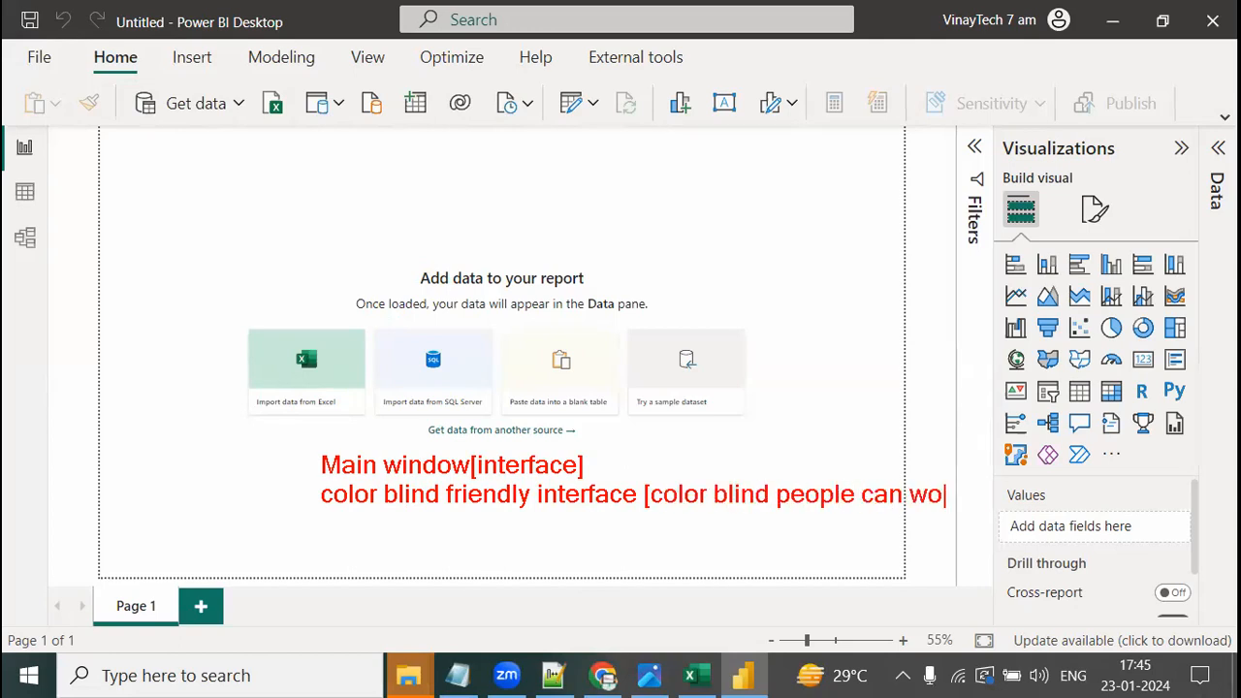
type("rk on]")
key("Return")
- Add the line "It is SSBI interface" to the on-screen note, below a blank line
key("Return")
type("It is S")
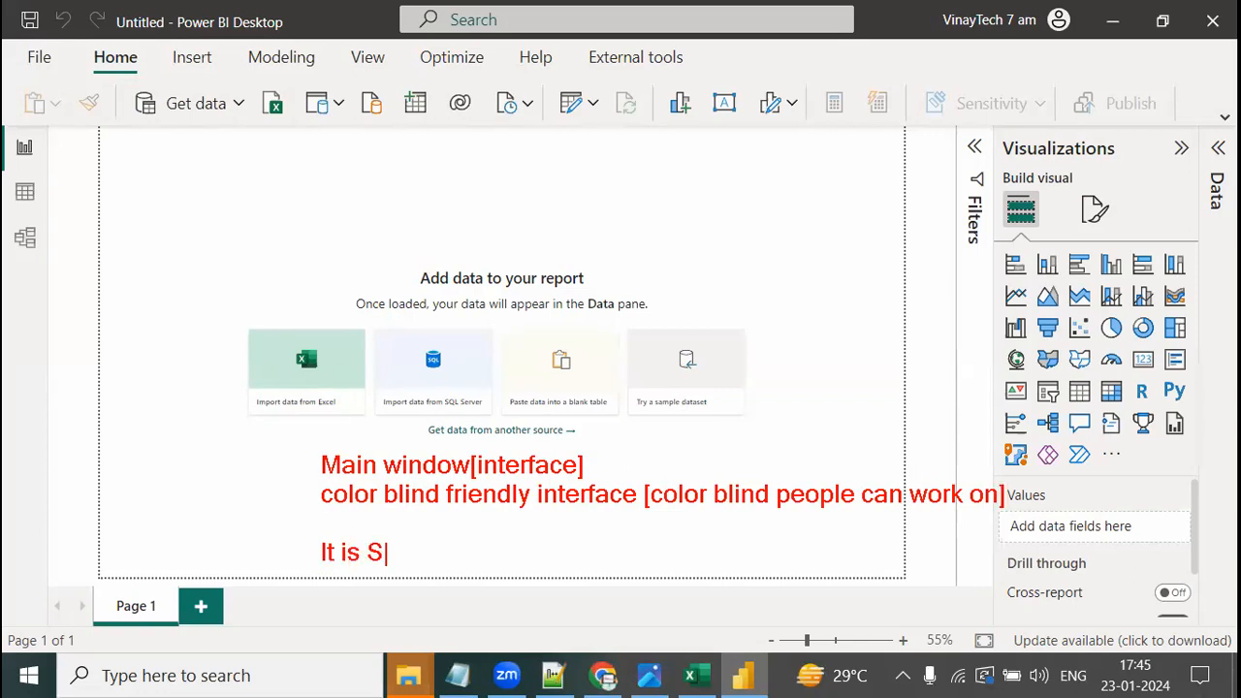
type("SBI interface")
key("Return")
- Add the flow "Data->Extract->Transform->Model->Secure->Visual->BI Data" as the last line of the on-screen note
type("Data")
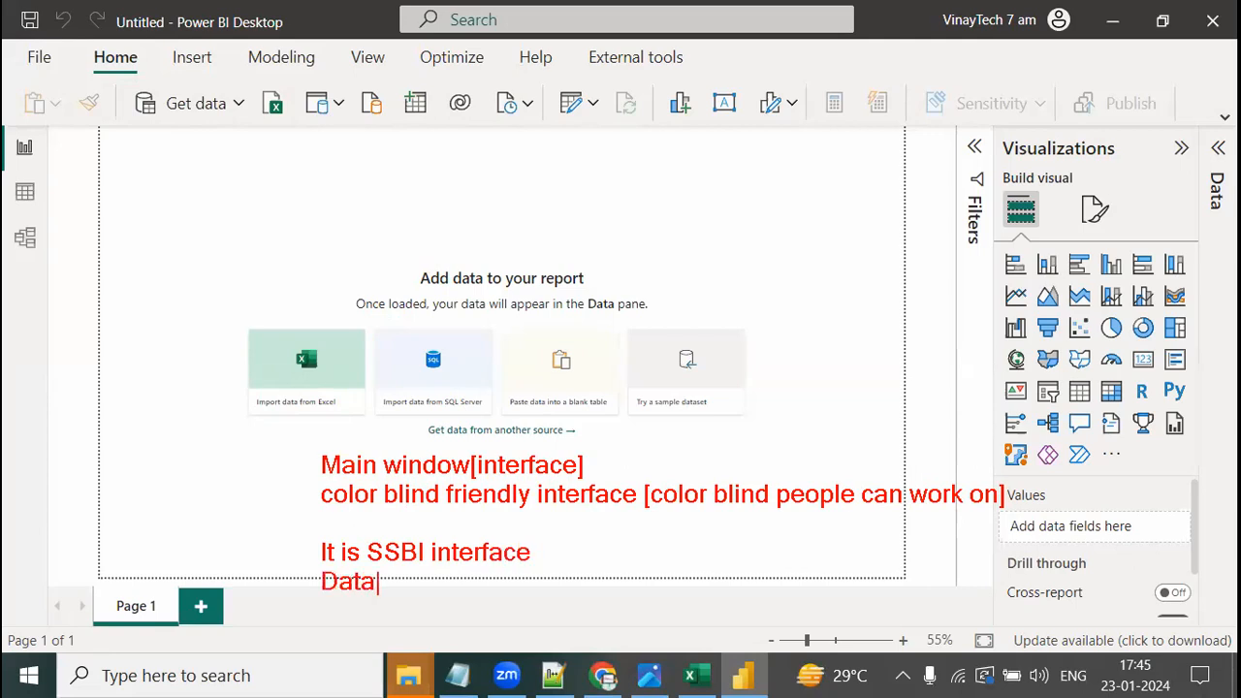
type("->Extract->Transform->Model->")
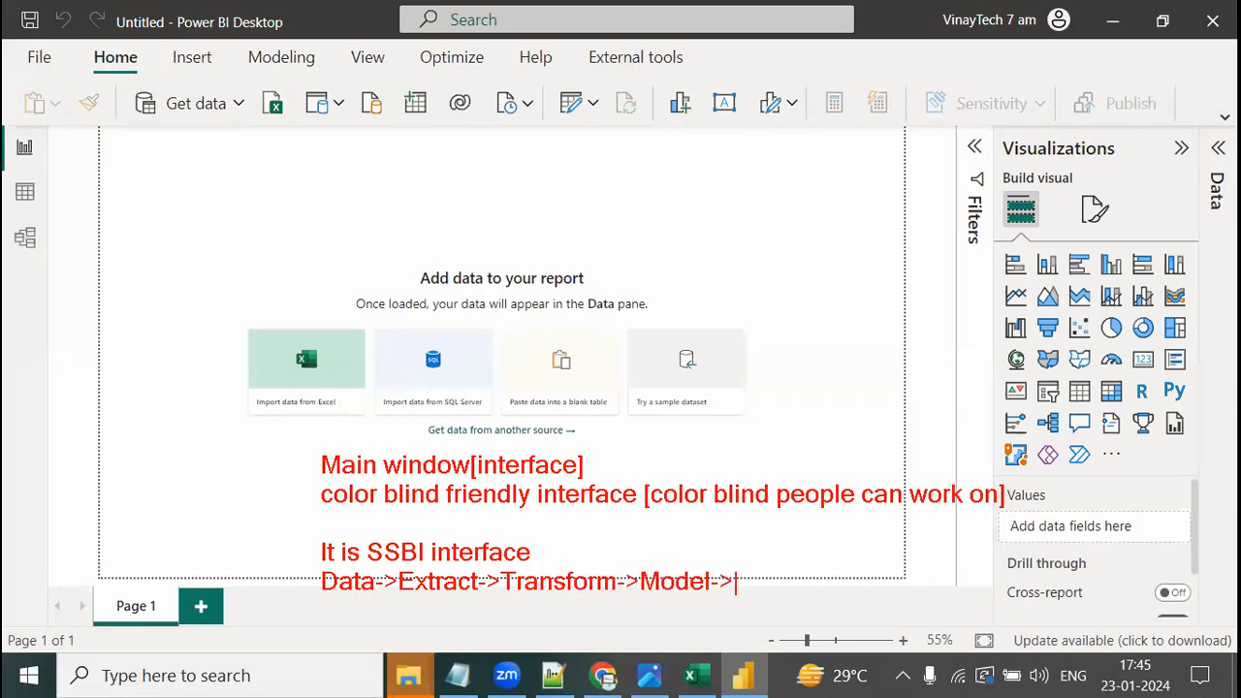
type("Secure")
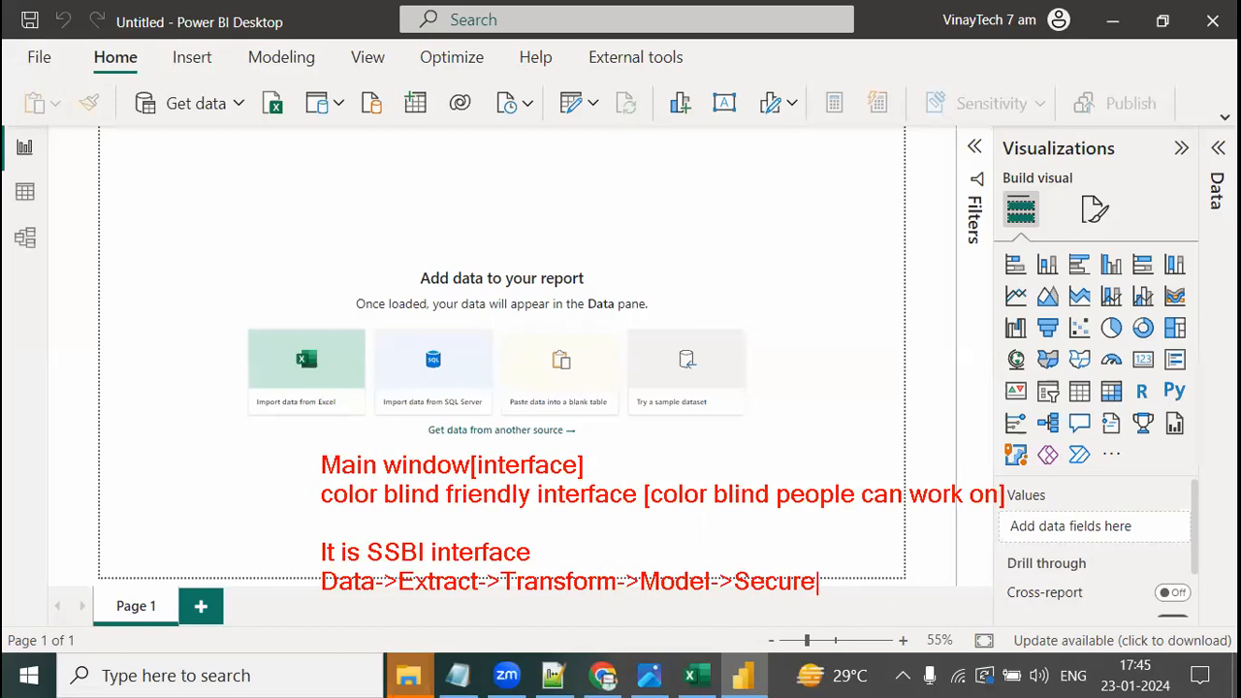
type("->Visual")
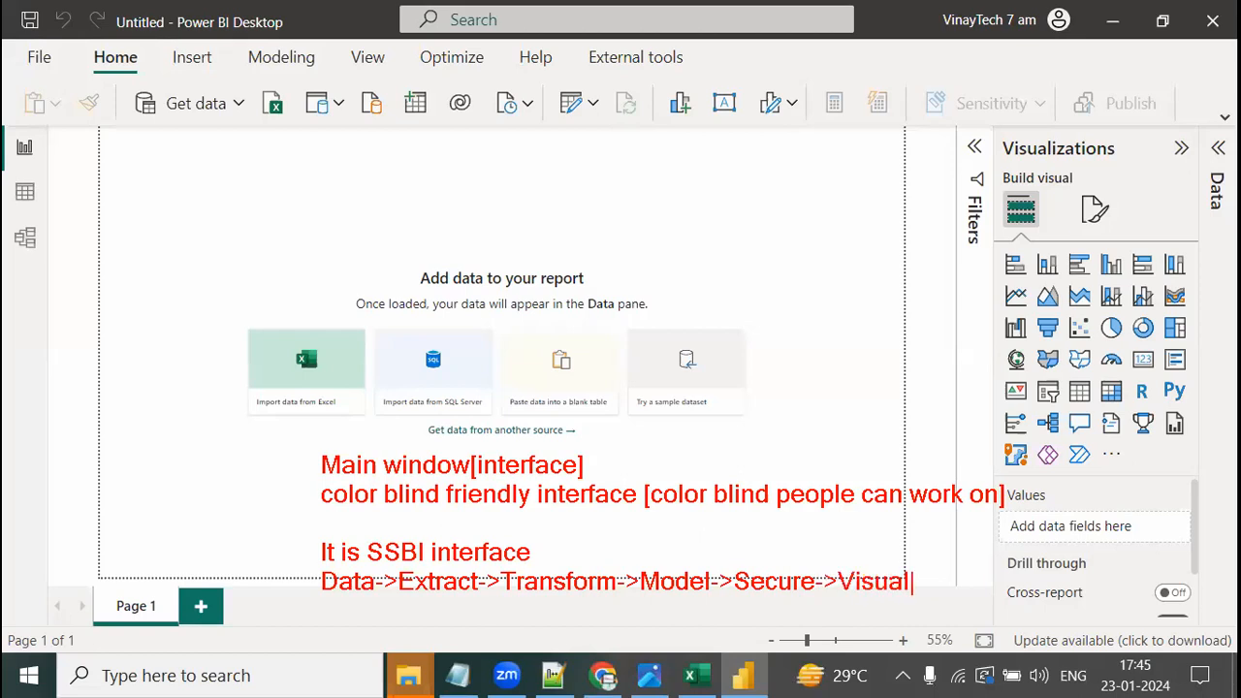
type("->BI Data")
key("Escape")
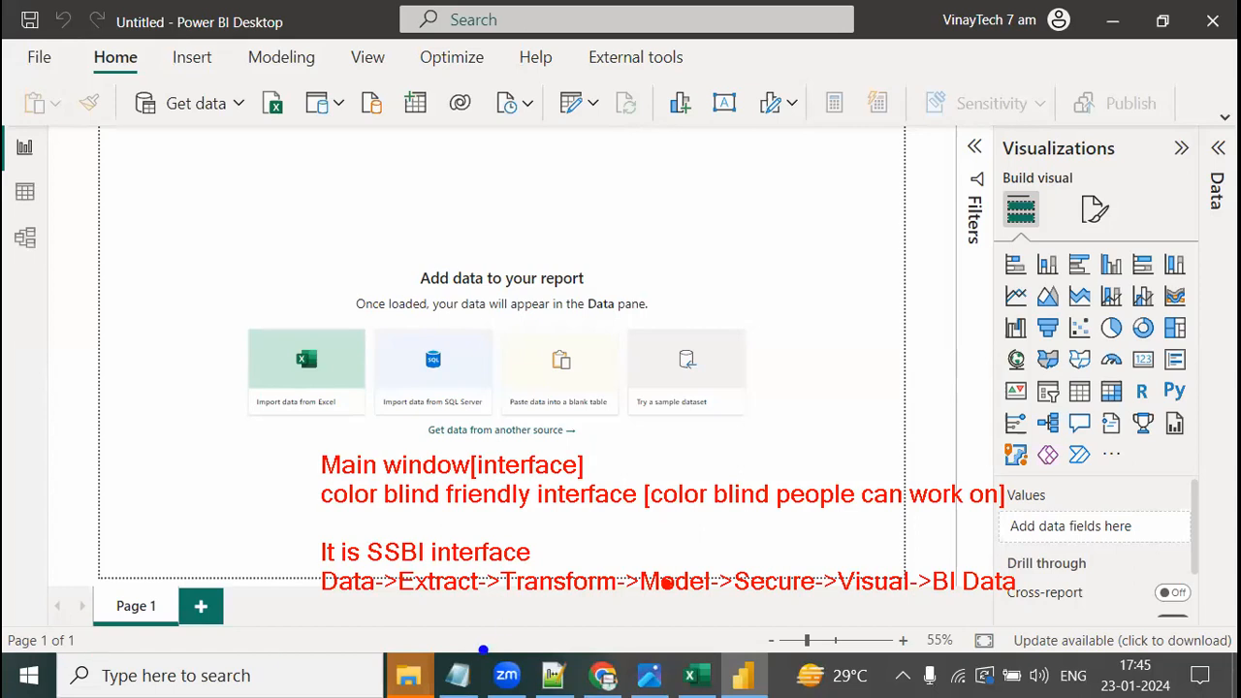
- Handwrite the numbers 1 to 5 in blue beneath Extract, Transform, Model, Secure and Visual in the flow line
left_click_drag(449, 600, 448, 625)
left_click_drag(549, 605, 589, 615)
mouse_move(687, 594)
left_mouse_down()
mouse_move(690, 621)
mouse_move(673, 632)
left_mouse_up()
mouse_move(762, 600)
left_mouse_down()
mouse_move(783, 621)
mouse_move(780, 647)
left_mouse_up()
left_click_drag(880, 602, 871, 637)
left_click_drag(883, 607, 909, 592)
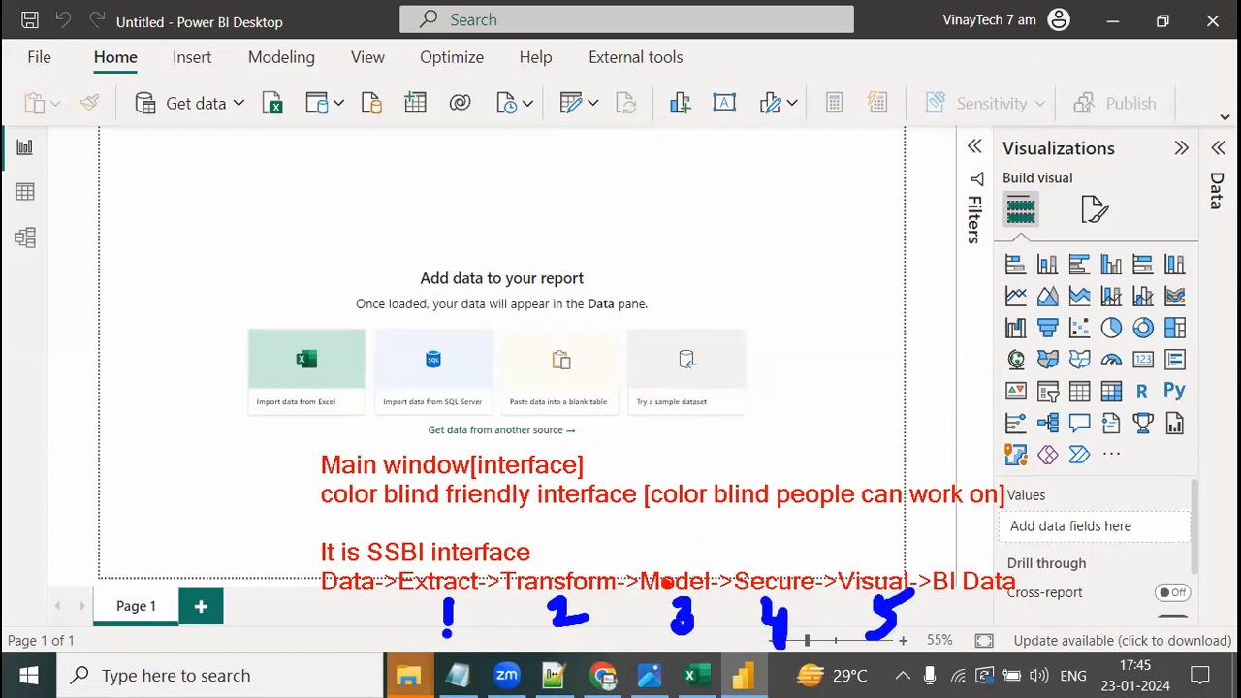
- Mark the matching interface parts by hand: Get data as 1, Transform data as 2, the model view as 3 and Modeling as 3 and 4
mouse_move(132, 130)
left_mouse_down()
mouse_move(236, 136)
mouse_move(198, 165)
left_mouse_up()
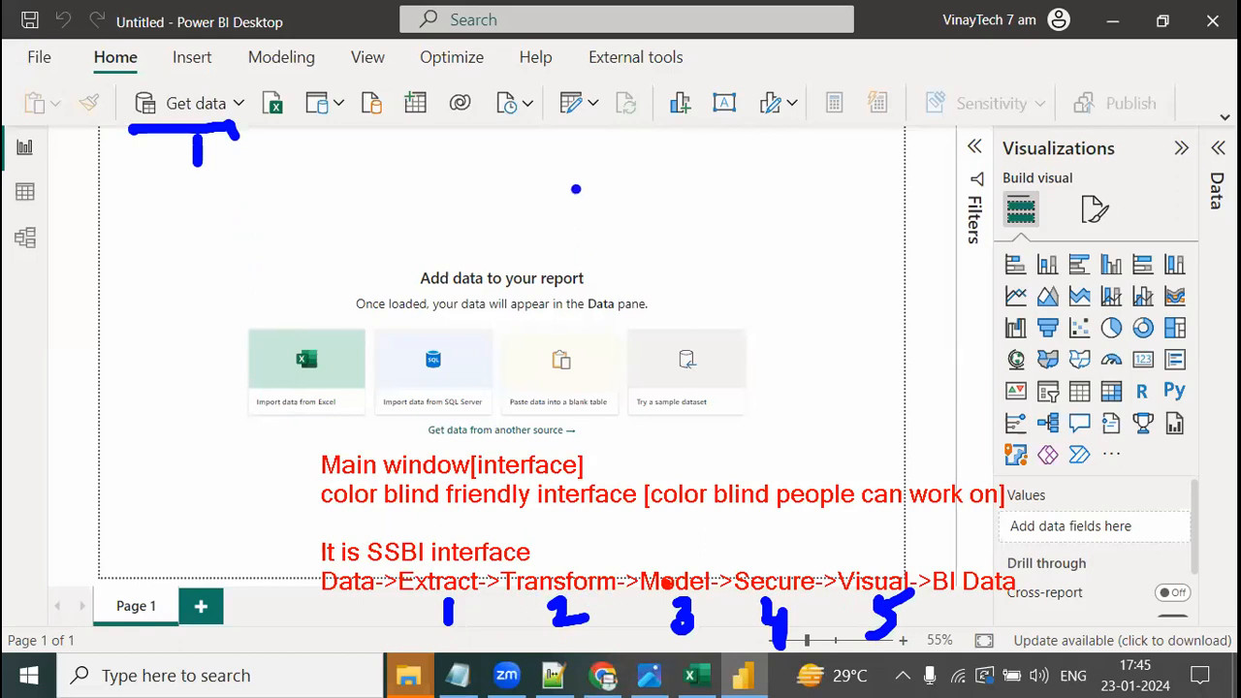
mouse_move(541, 127)
left_mouse_down()
mouse_move(605, 124)
mouse_move(572, 171)
mouse_move(605, 165)
left_mouse_up()
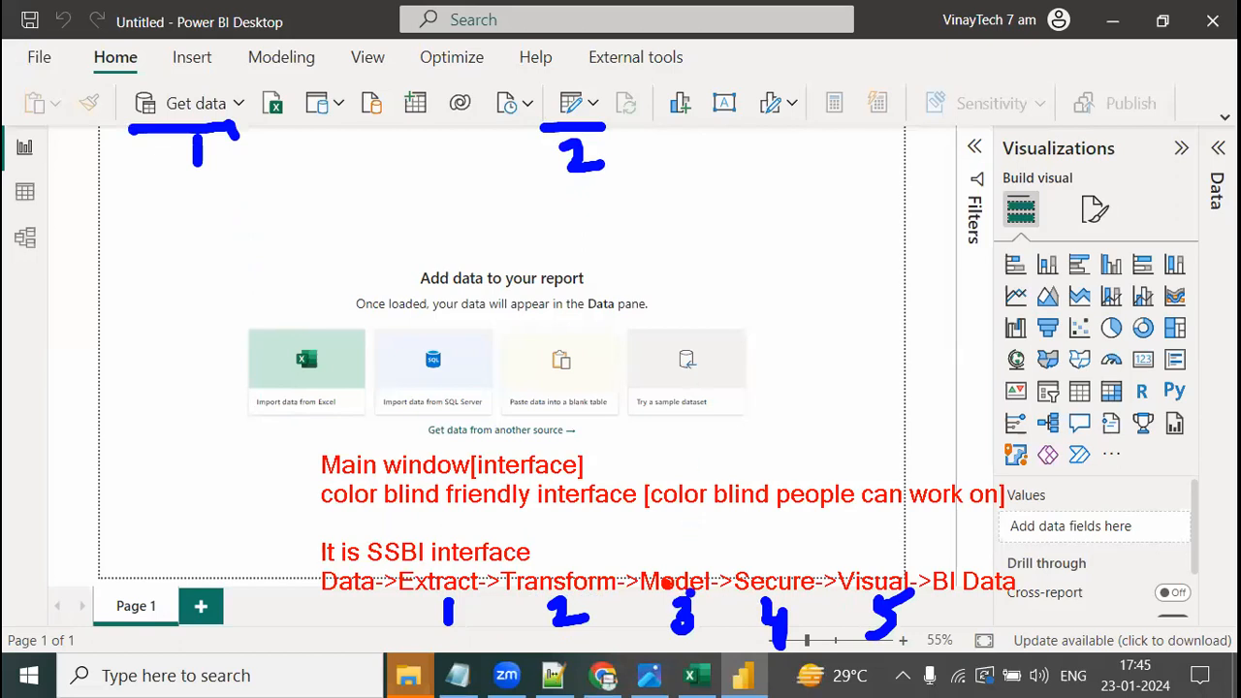
left_click_drag(14, 260, 66, 255)
mouse_move(45, 283)
left_mouse_down()
mouse_move(80, 306)
mouse_move(47, 313)
left_mouse_up()
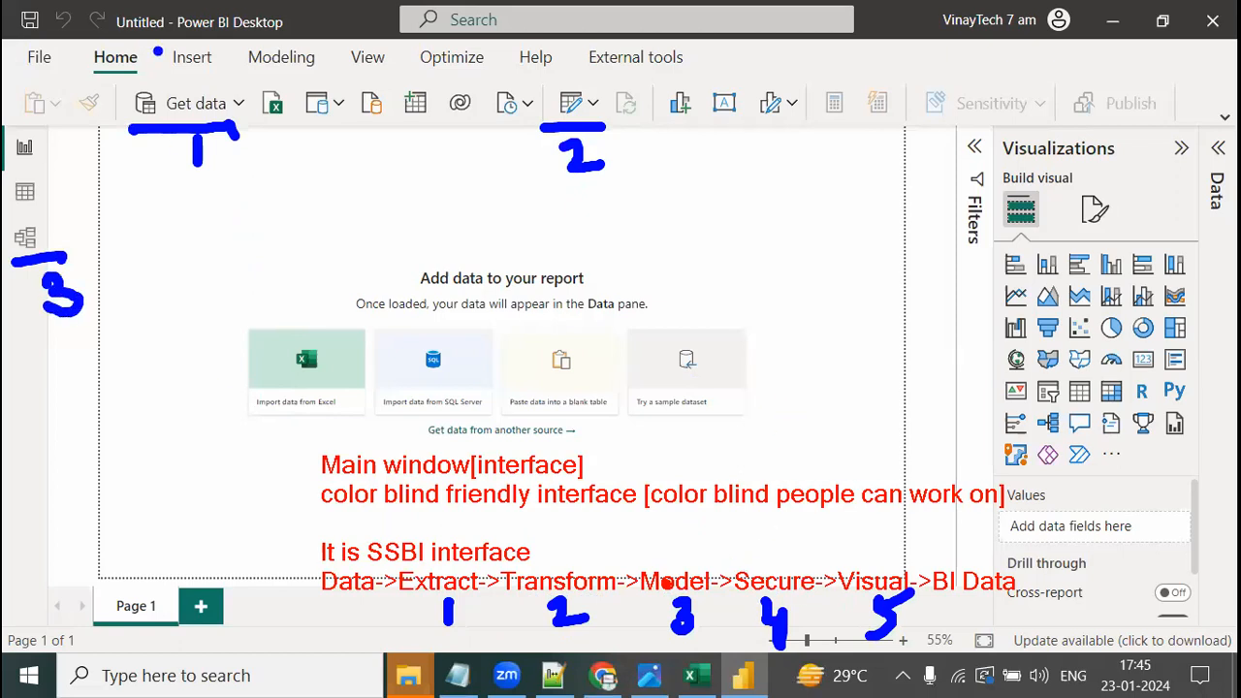
mouse_move(289, 65)
left_mouse_down()
mouse_move(310, 81)
mouse_move(297, 99)
left_mouse_up()
mouse_move(324, 70)
left_mouse_down()
mouse_move(341, 87)
mouse_move(328, 103)
left_mouse_up()
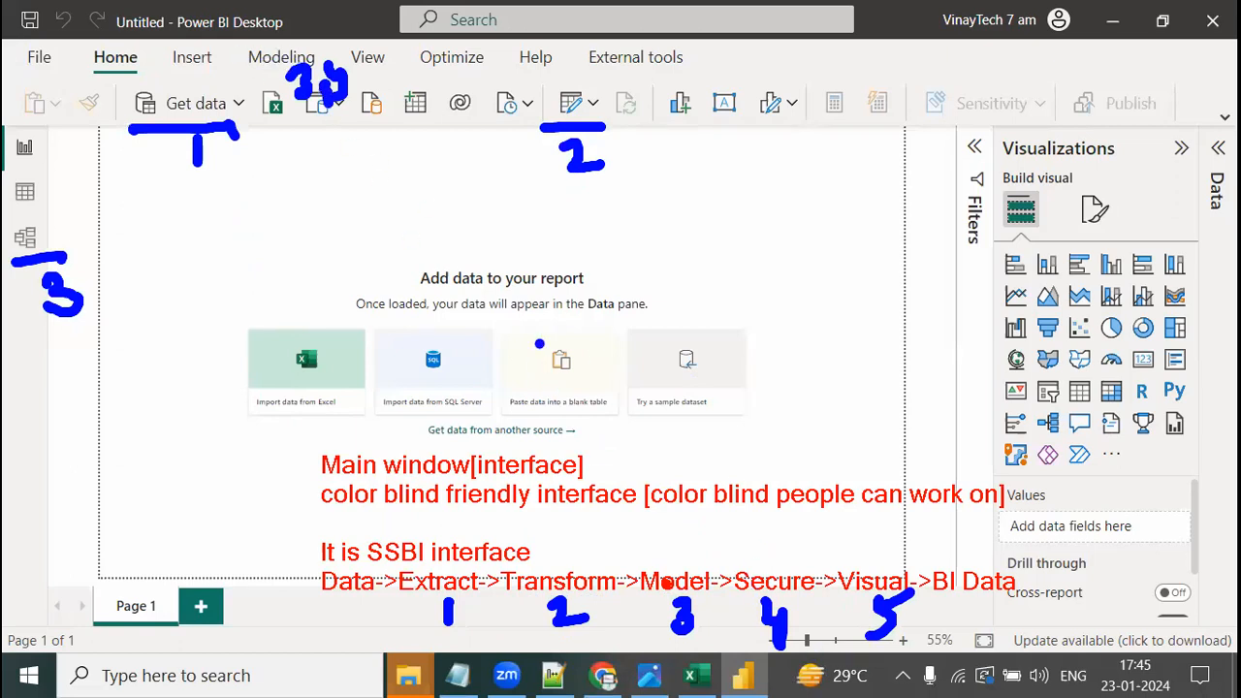
- Draw a large 5 on the report page and label the area "Report Canvas[visuals+data]"
mouse_move(482, 315)
left_mouse_down()
mouse_move(528, 347)
mouse_move(500, 383)
mouse_move(594, 299)
left_mouse_up()
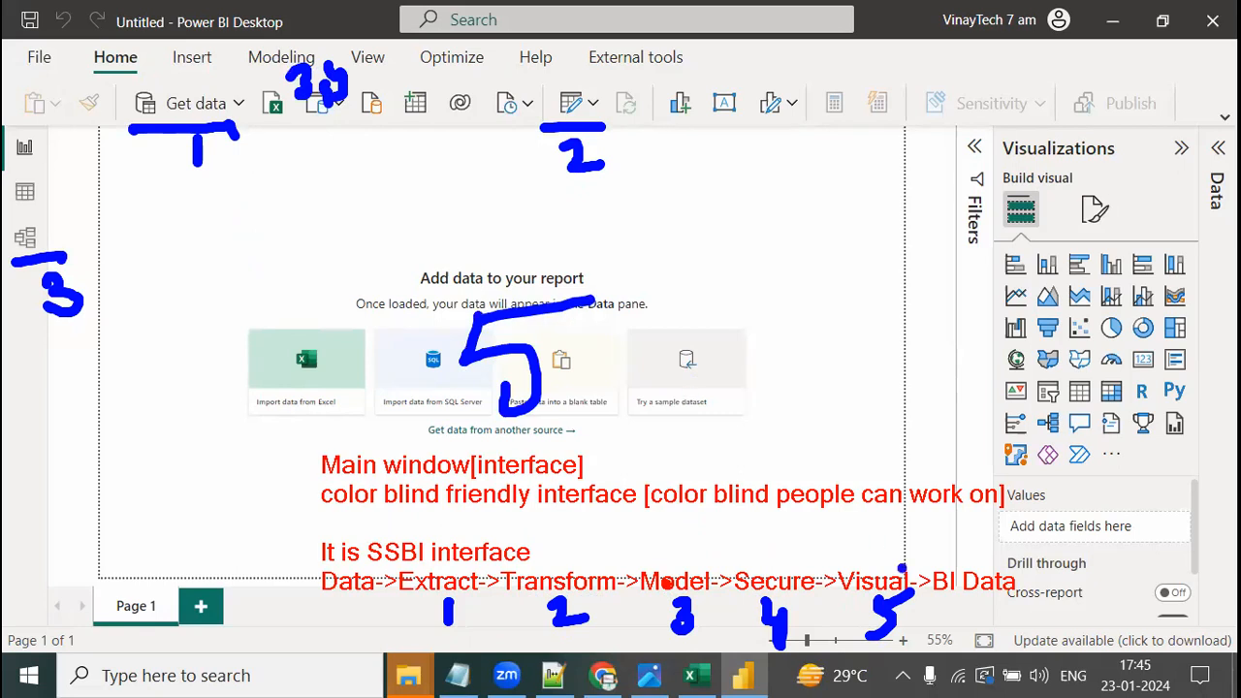
type("tReport")
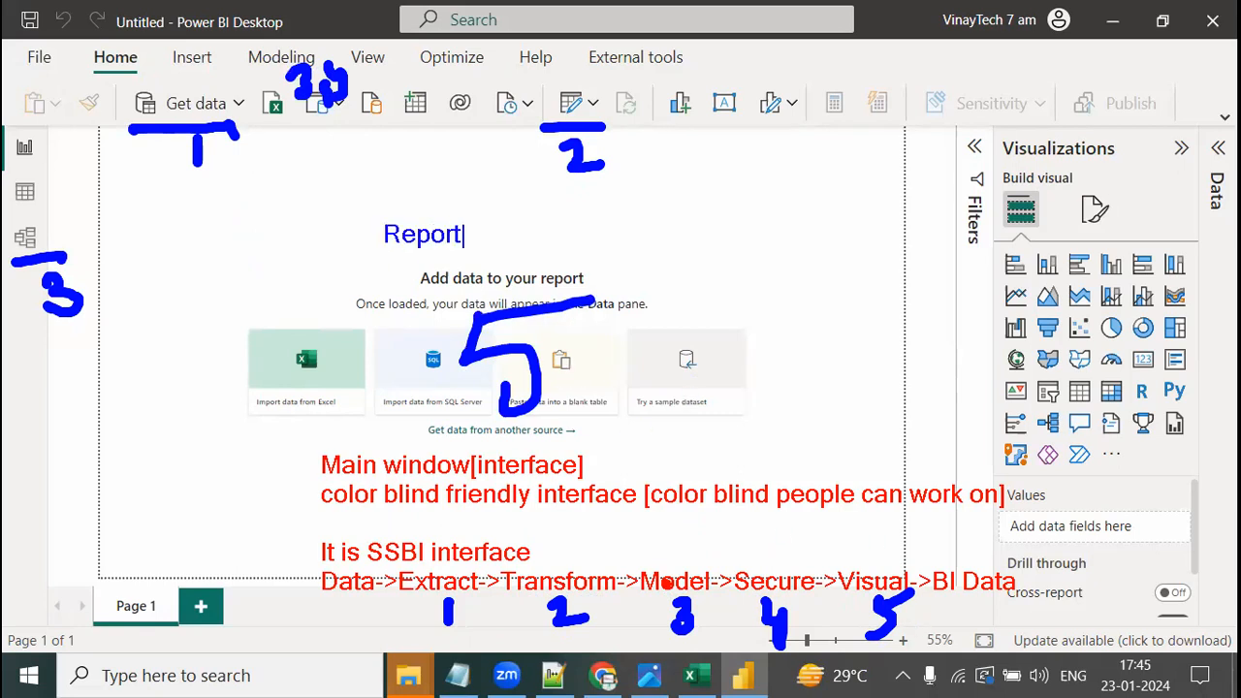
type(" Canvas")
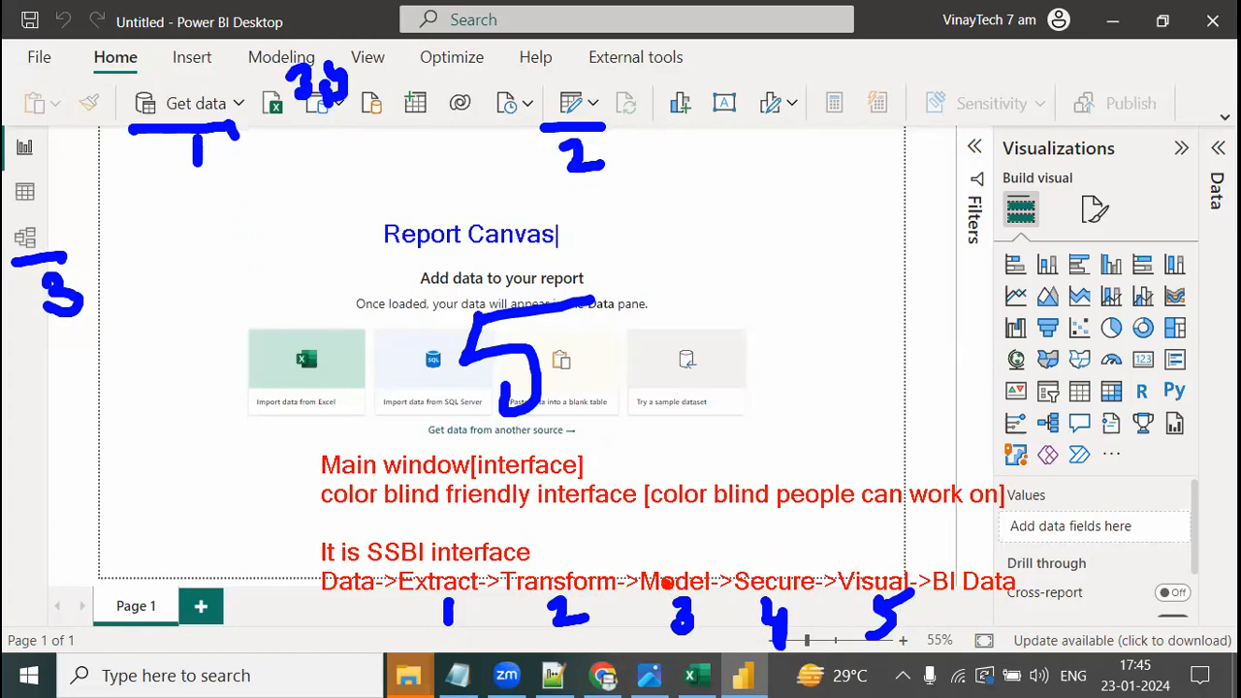
type("[visuals+data]")
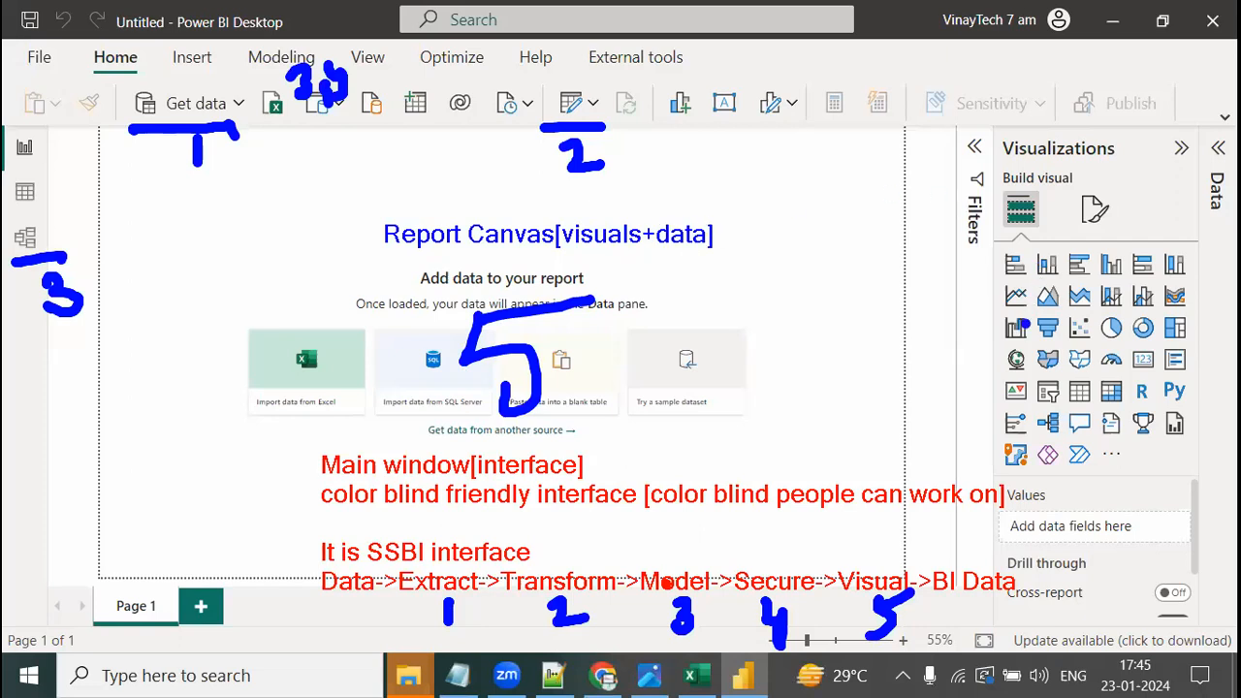
- Bracket the visuals gallery and draw arrows from it and from the Data pane to the Report Canvas label
left_click_drag(996, 264, 989, 468)
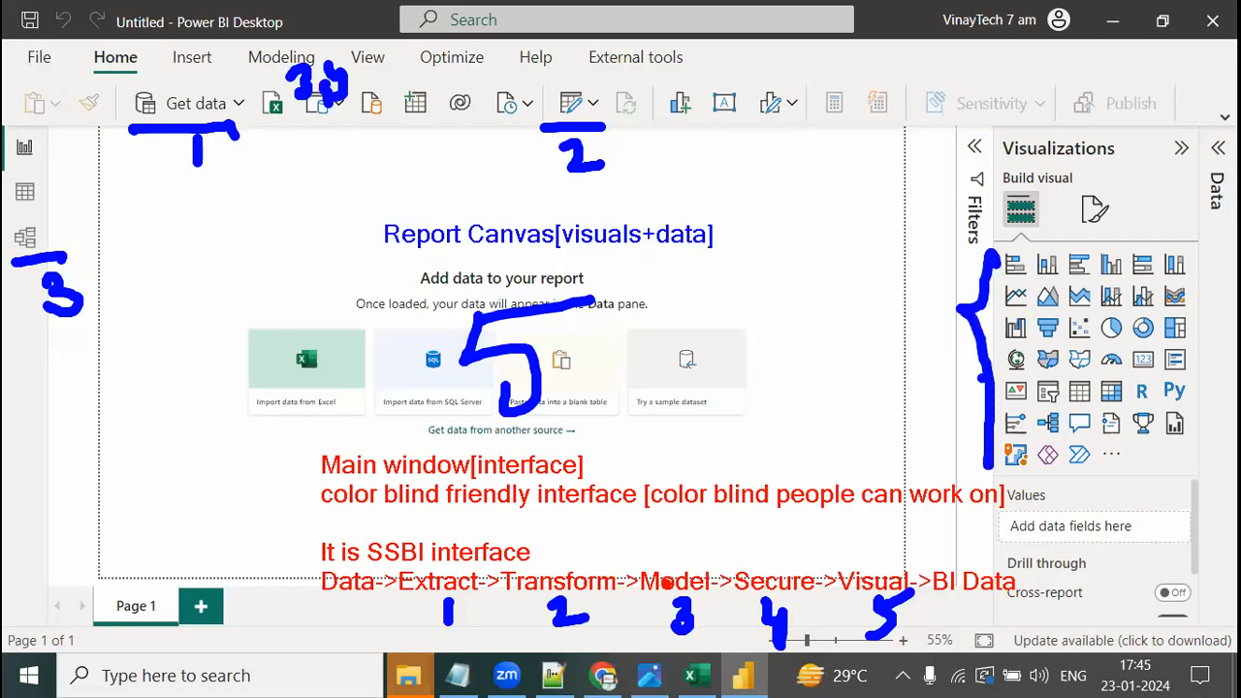
mouse_move(981, 361)
left_mouse_down()
mouse_move(756, 275)
mouse_move(729, 296)
mouse_move(786, 247)
left_mouse_up()
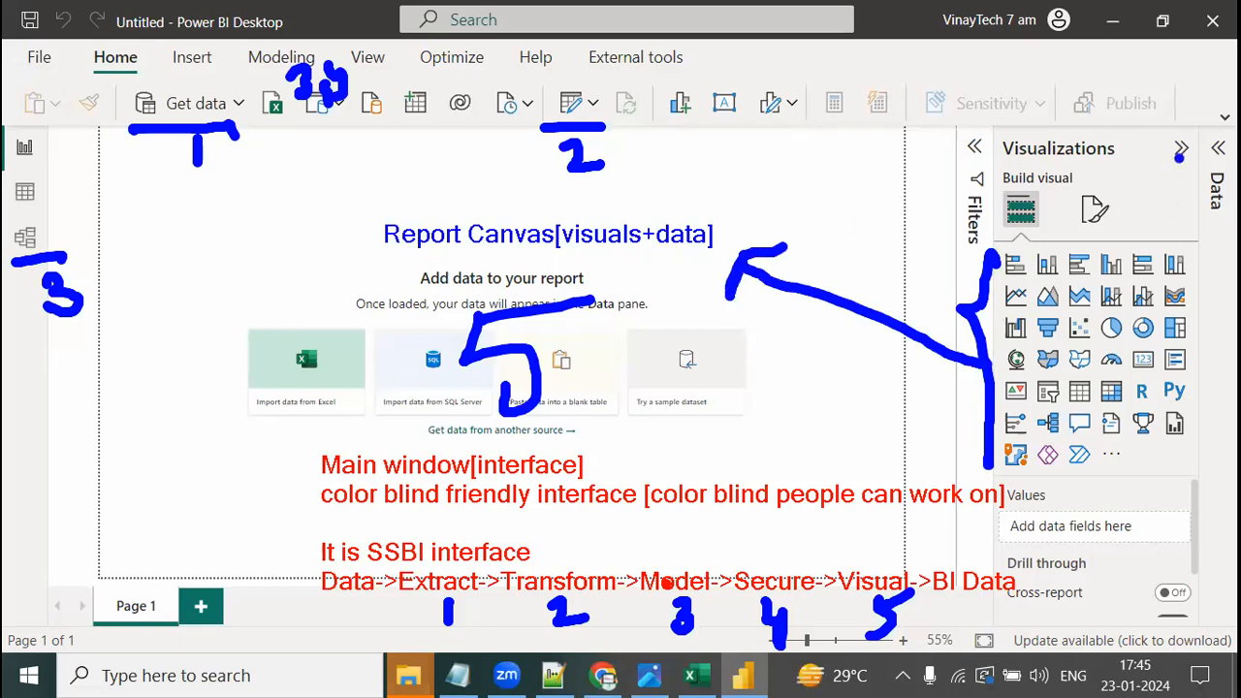
mouse_move(1219, 147)
left_mouse_down()
mouse_move(1078, 113)
mouse_move(662, 184)
mouse_move(682, 151)
mouse_move(686, 211)
left_mouse_up()
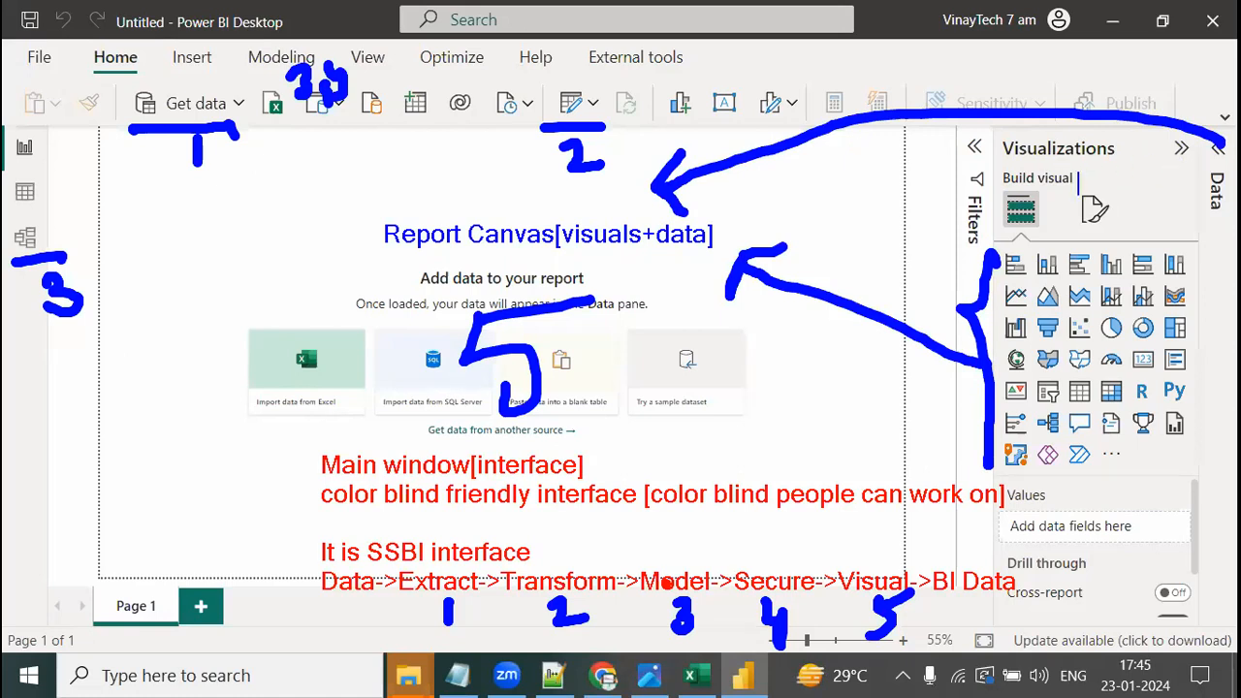
- Label Visualizations as "Pane", handwrite "MS" over the built-in visuals, and circle the ellipsis for more visuals with a handwritten label below
type("Pane")
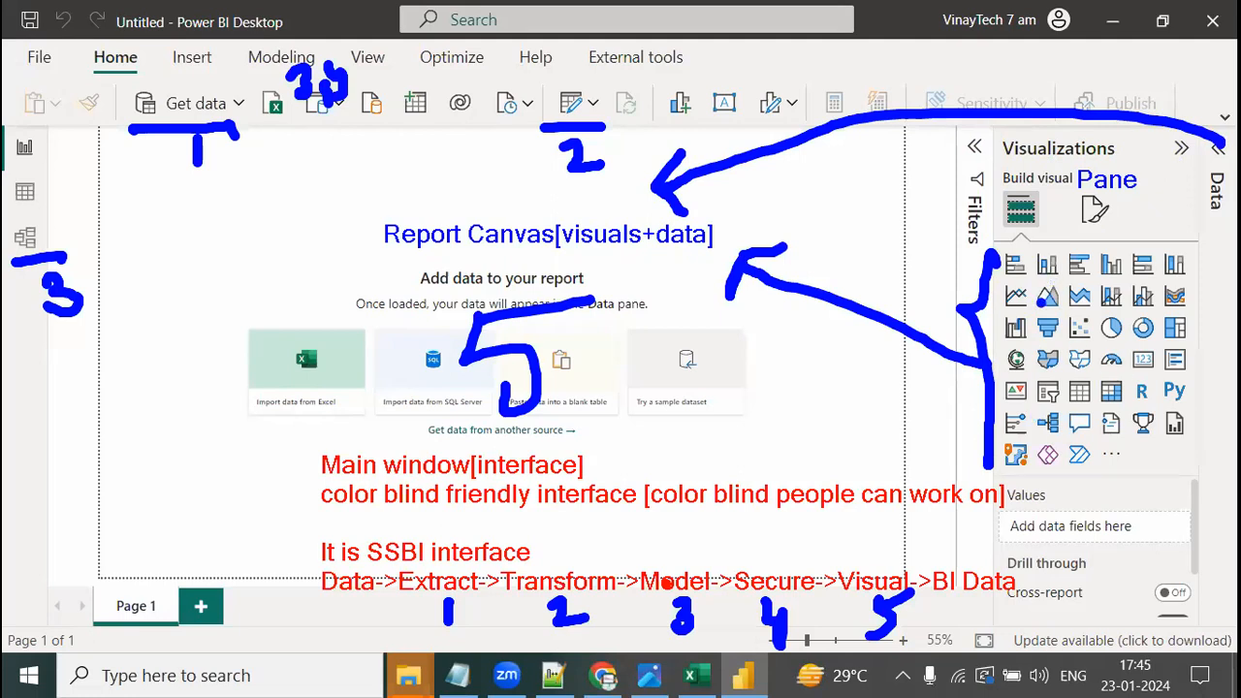
mouse_move(1033, 333)
left_mouse_down()
mouse_move(1033, 346)
mouse_move(1067, 342)
mouse_move(1081, 361)
left_mouse_up()
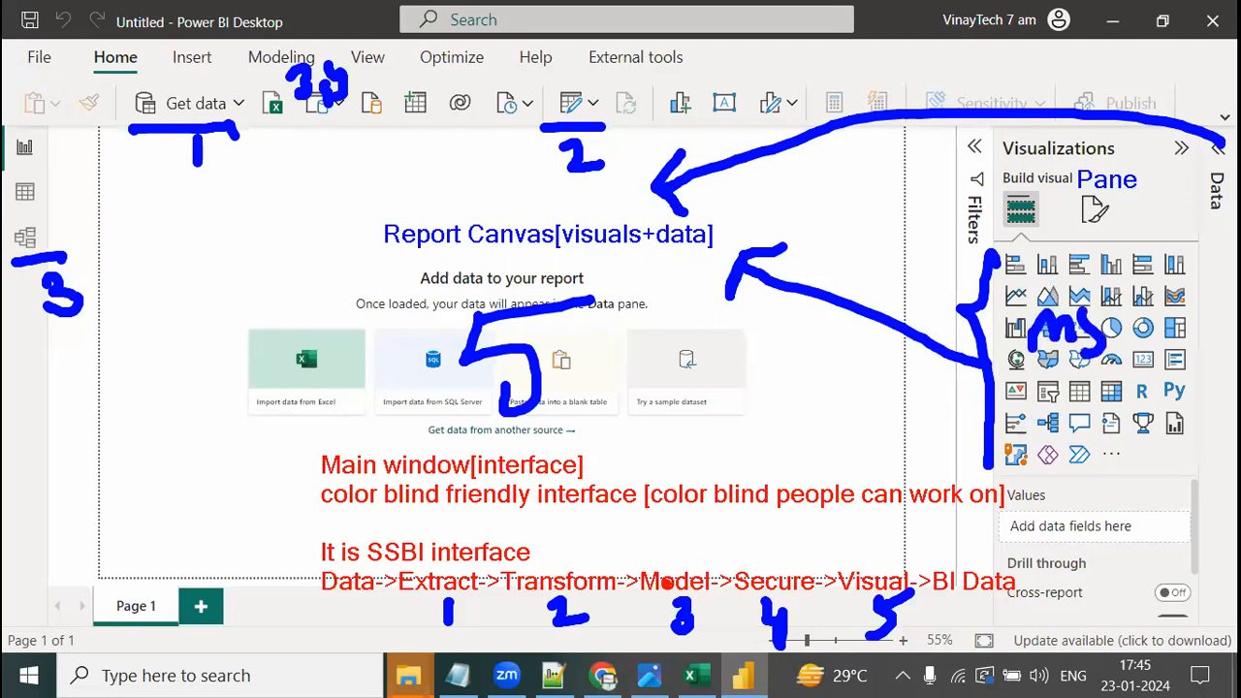
mouse_move(1146, 446)
left_mouse_down()
mouse_move(1084, 468)
mouse_move(1156, 458)
left_mouse_up()
mouse_move(1090, 487)
left_mouse_down()
mouse_move(1067, 504)
mouse_move(1100, 519)
mouse_move(1130, 497)
mouse_move(1169, 504)
mouse_move(1181, 473)
mouse_move(1179, 515)
left_mouse_up()
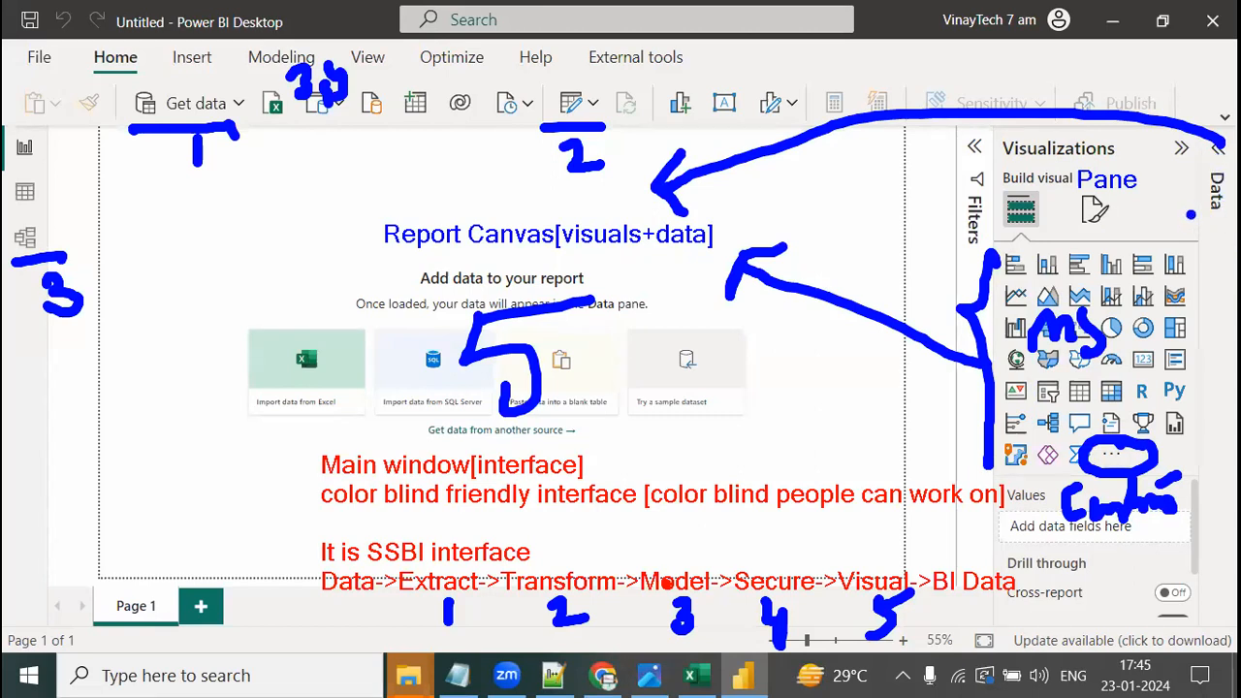
- Annotate the Data pane with "Dataset pane Tables Fields [query]" and draw a curved arrow from Tables to [query]
type("Dataset ")
type("pane")
key("Return")
type("Tab")
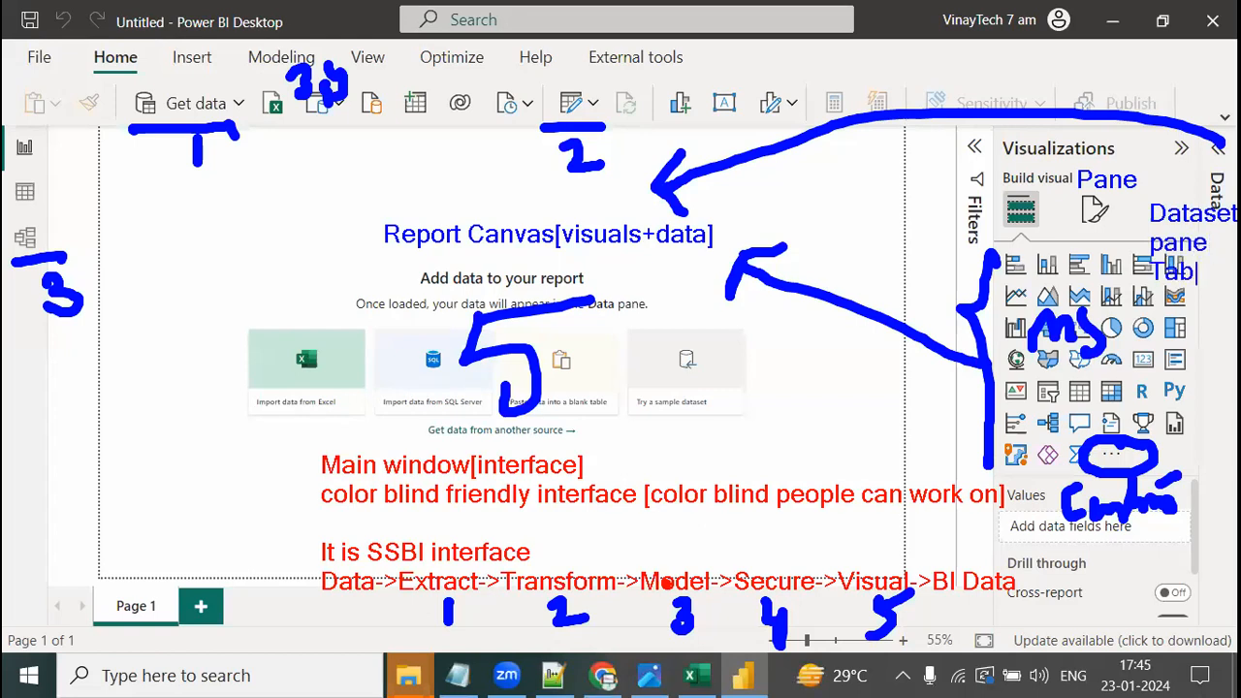
type("les Fields")
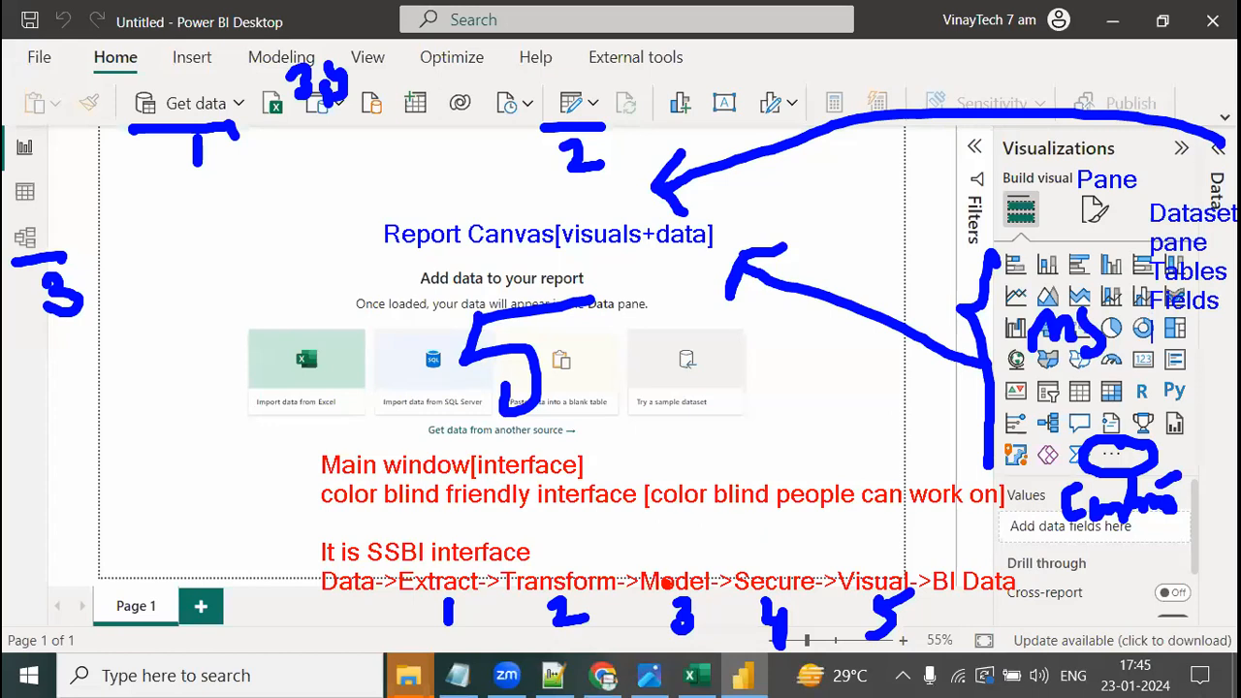
type("[query]")
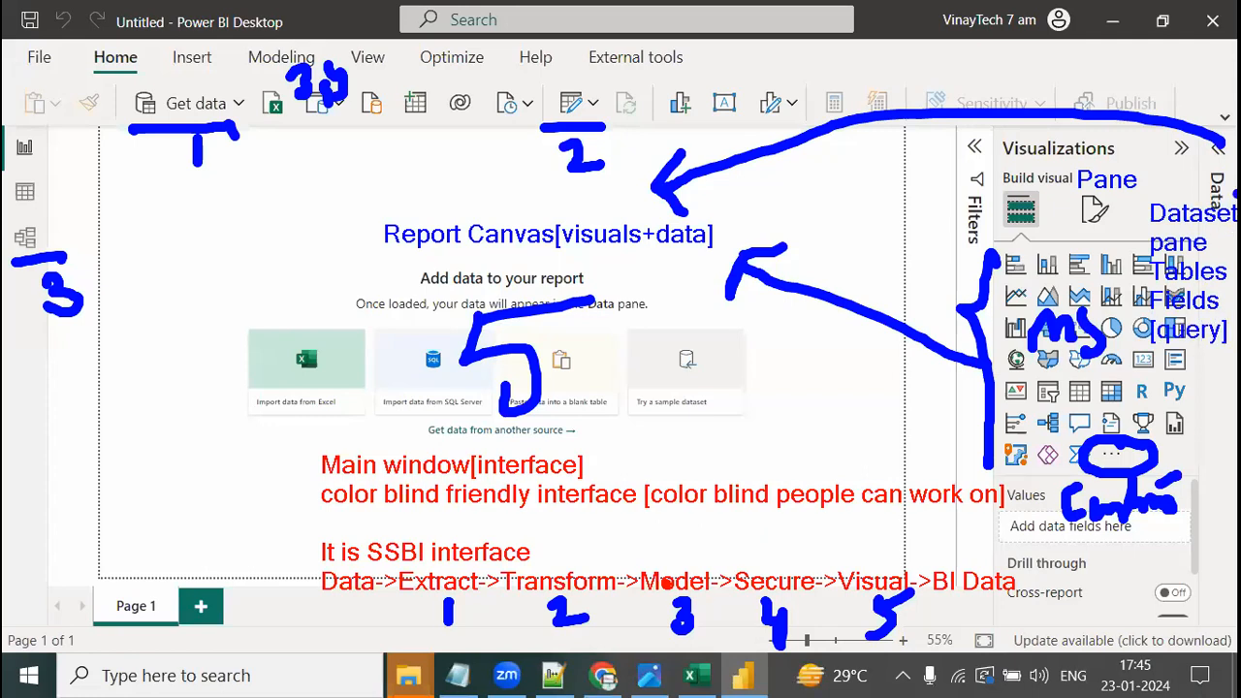
mouse_move(1147, 269)
left_mouse_down()
mouse_move(1117, 283)
mouse_move(1140, 338)
left_mouse_up()
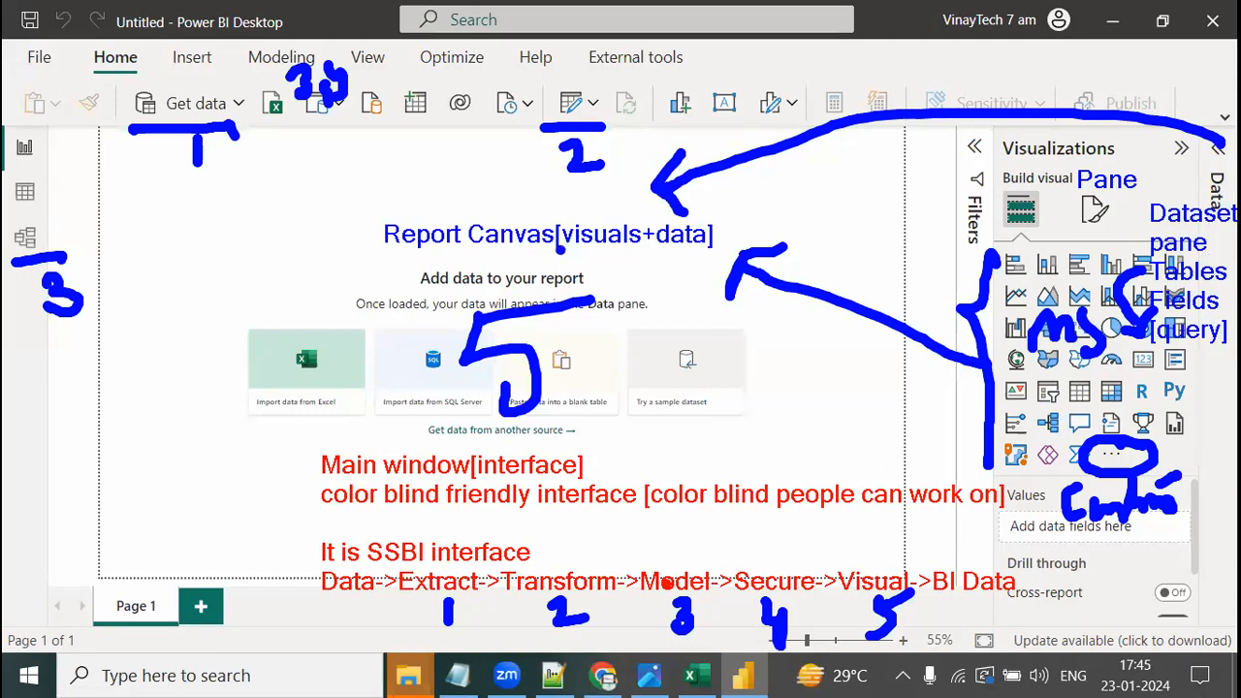
- Frame the three view icons, draw an arrow from the report icon to the canvas and label it "Report view"
mouse_move(2, 117)
left_mouse_down()
mouse_move(70, 213)
mouse_move(84, 288)
left_mouse_up()
left_click_drag(4, 330, 75, 330)
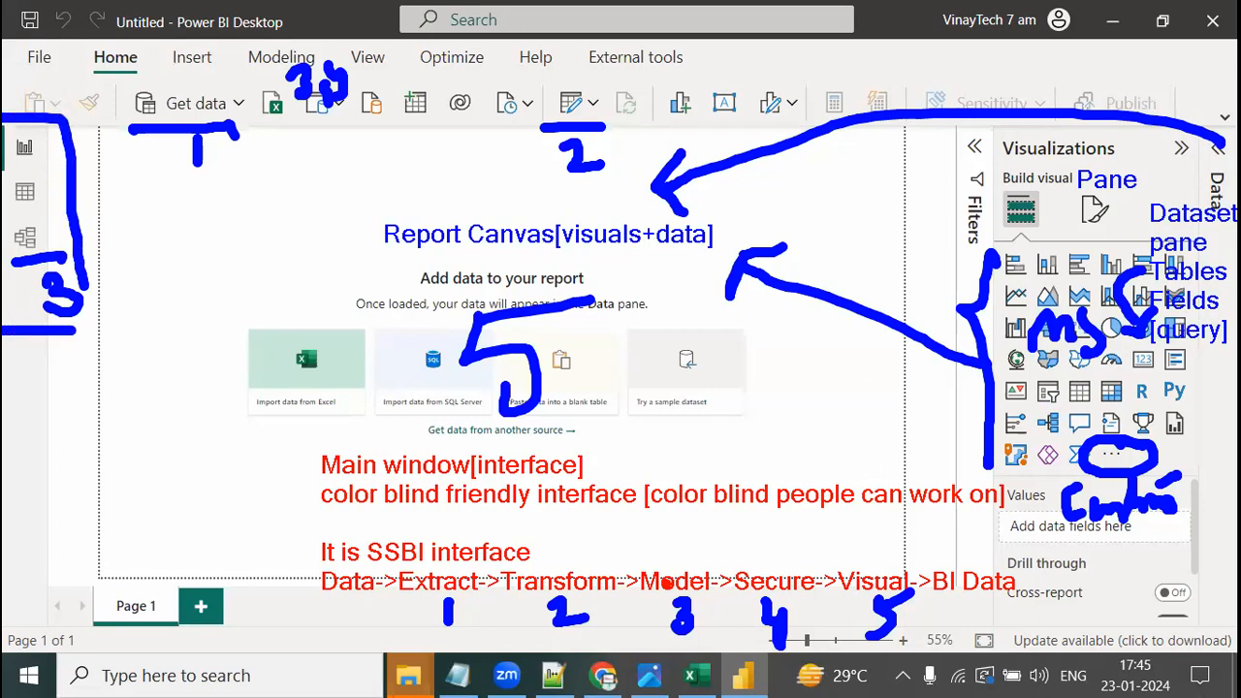
mouse_move(51, 153)
left_mouse_down()
mouse_move(423, 203)
mouse_move(374, 192)
left_mouse_up()
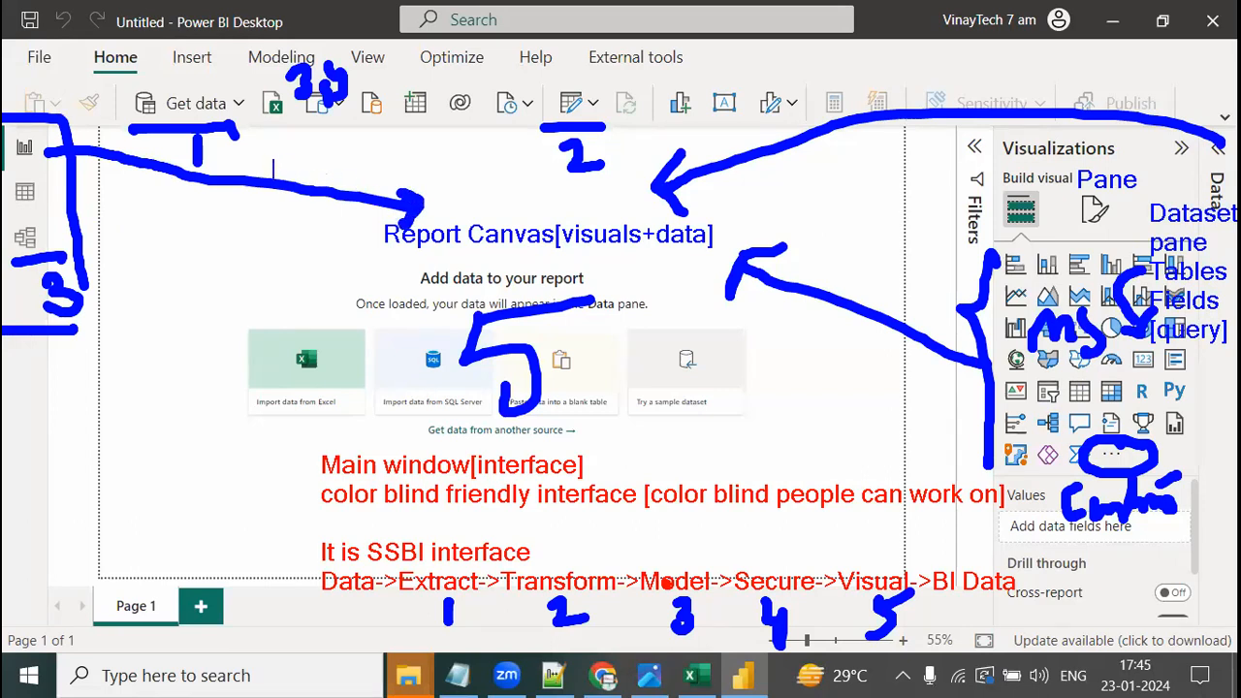
type("Report view")
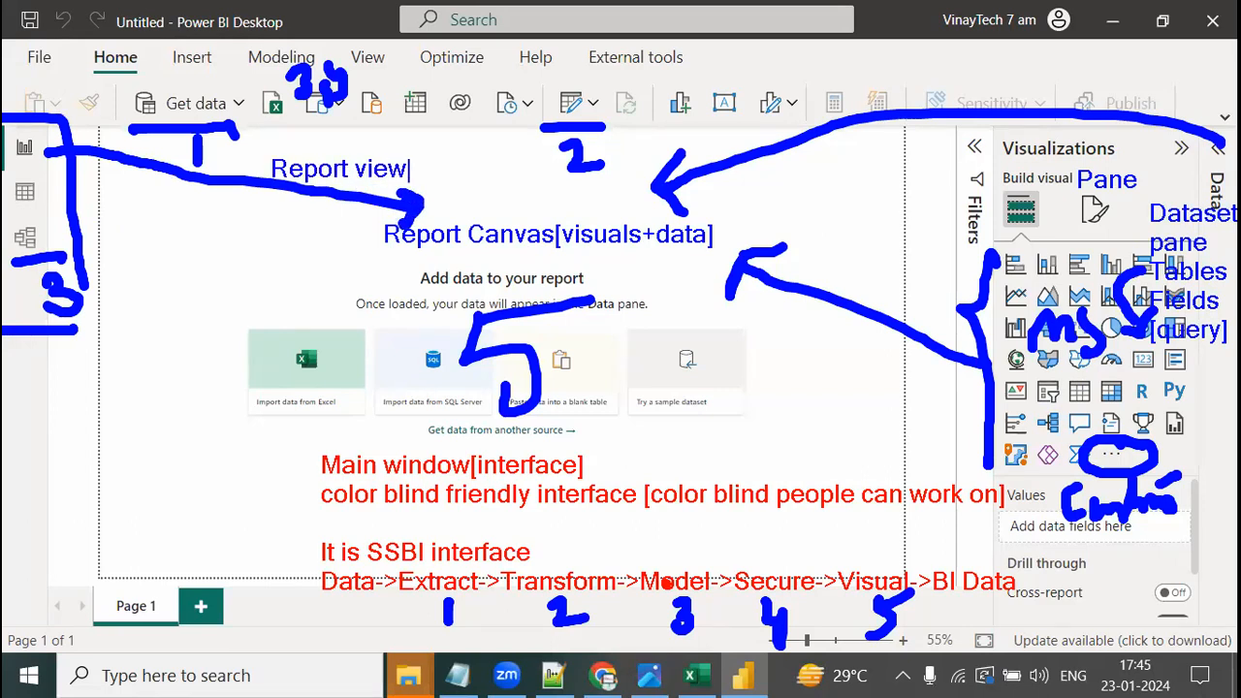
- Draw lines from the table and model icons and label them "Data view" and "Relationships view"
left_click_drag(43, 190, 191, 231)
left_click(198, 233)
type("Dat")
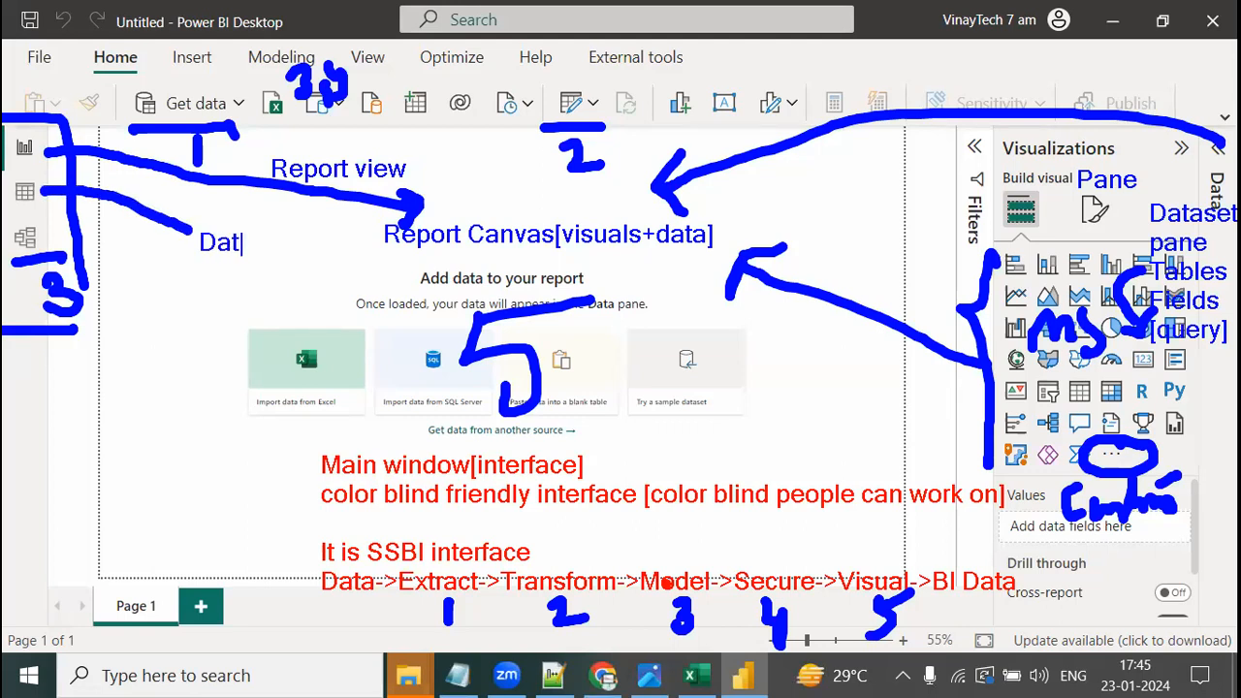
type("a view")
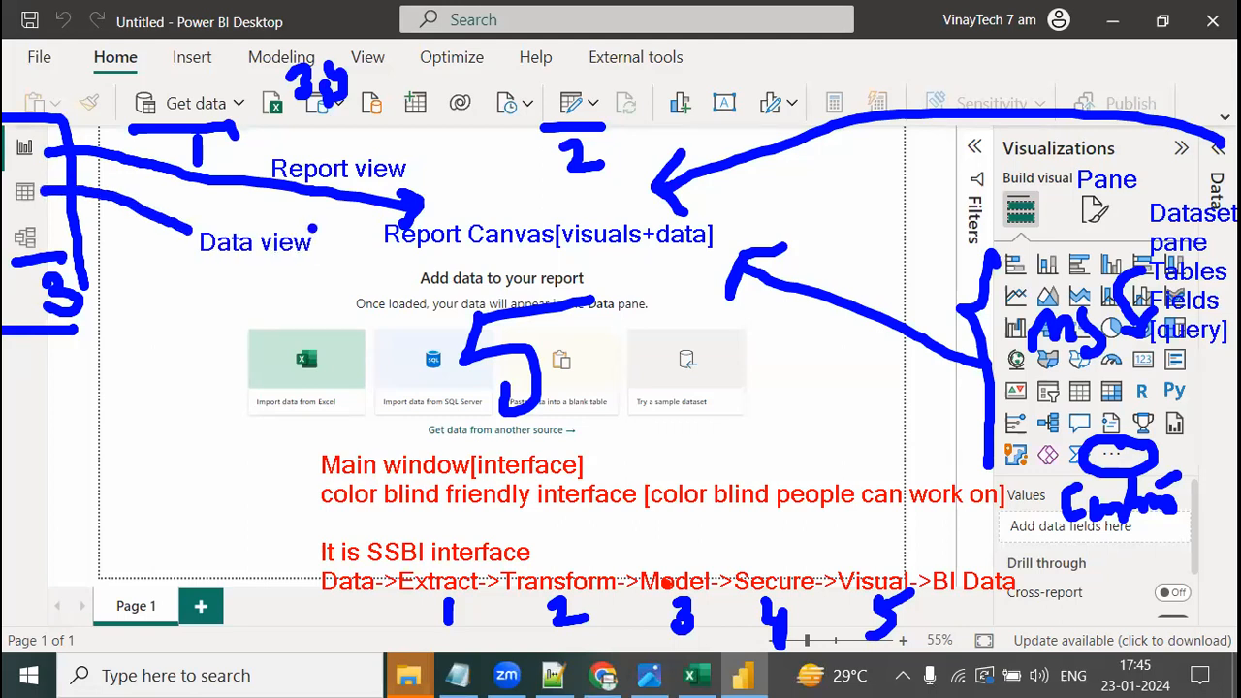
mouse_move(29, 234)
left_mouse_down()
mouse_move(106, 234)
mouse_move(202, 284)
left_mouse_up()
left_click(178, 318)
type("Relation")
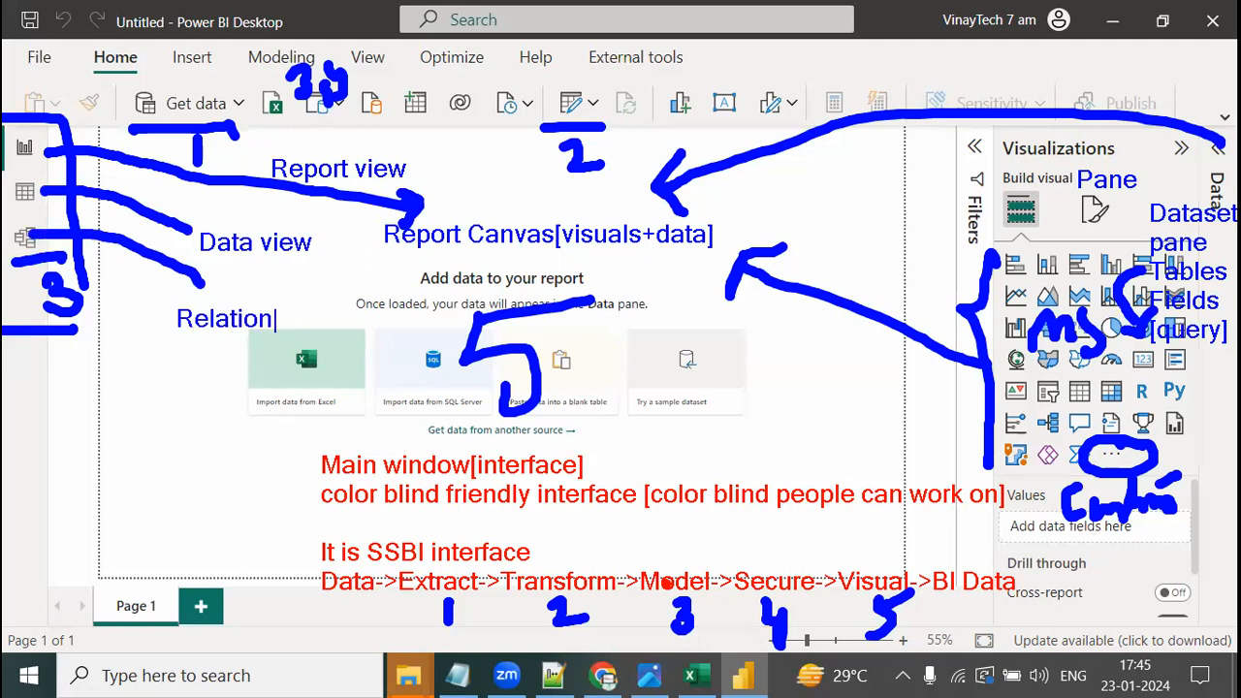
type("ships view")
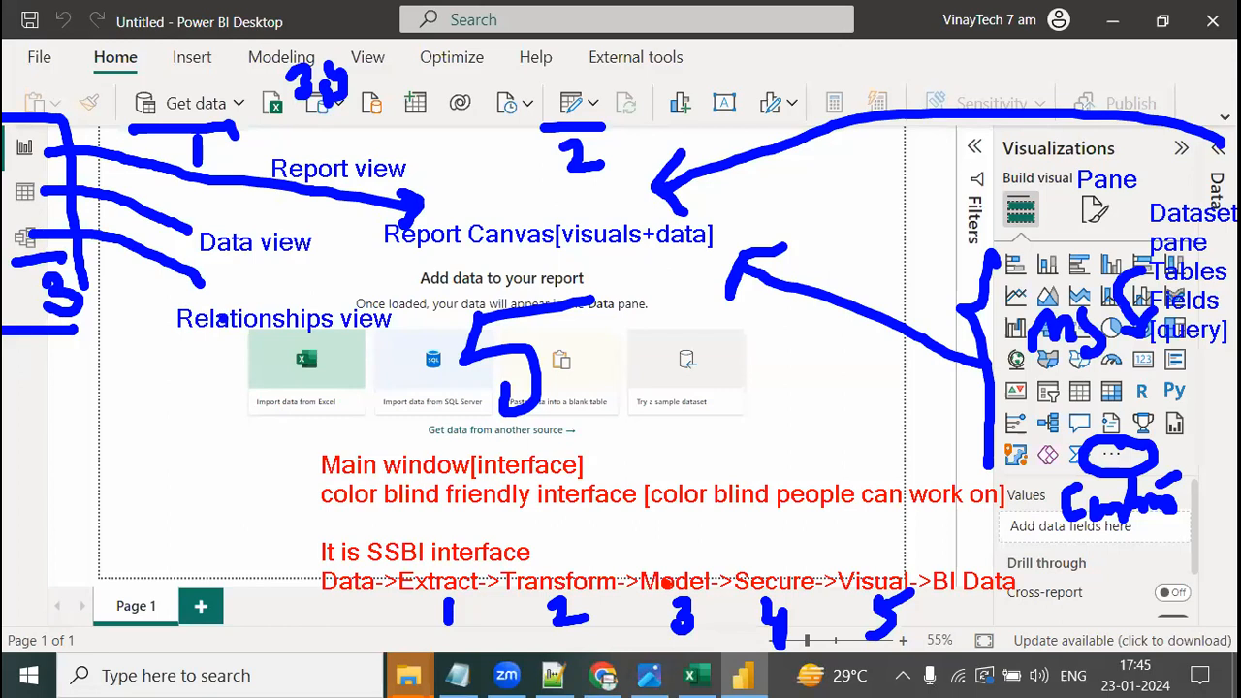
- Tick the title bar's save and undo area, file title, account name and window controls, and underline the account name
left_click_drag(56, 25, 101, 1)
left_click_drag(294, 14, 355, 1)
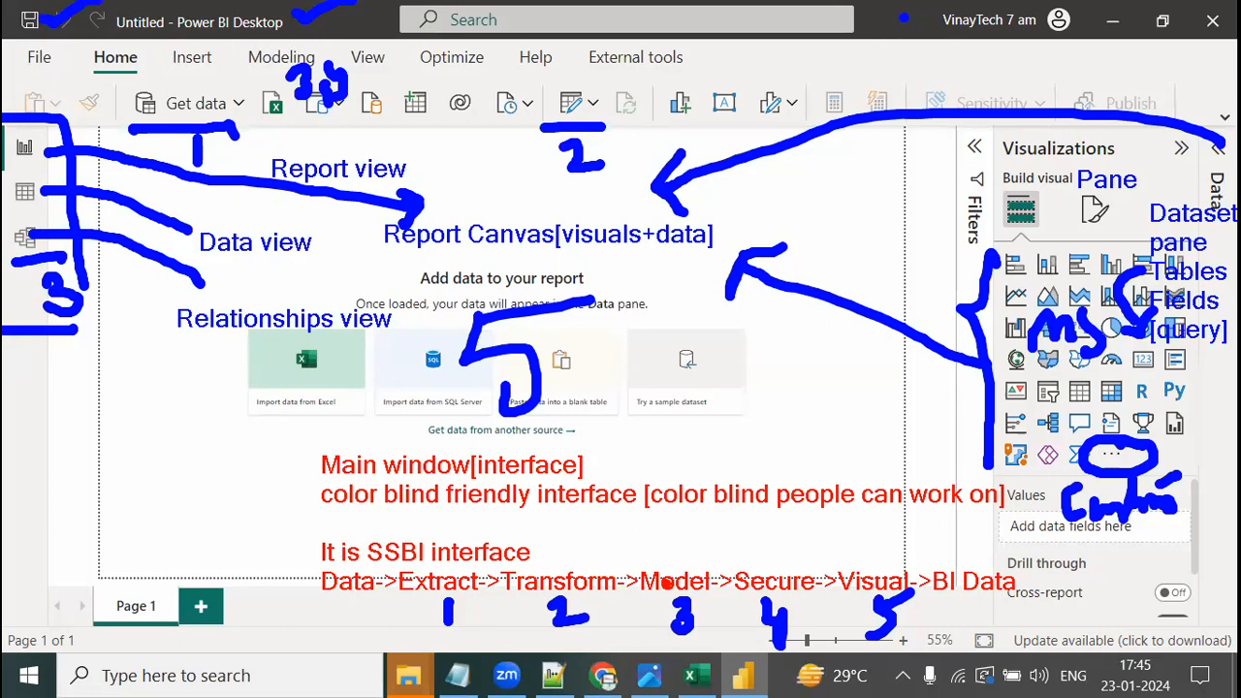
mouse_move(907, 8)
left_mouse_down()
mouse_move(948, 44)
mouse_move(1086, 44)
left_mouse_up()
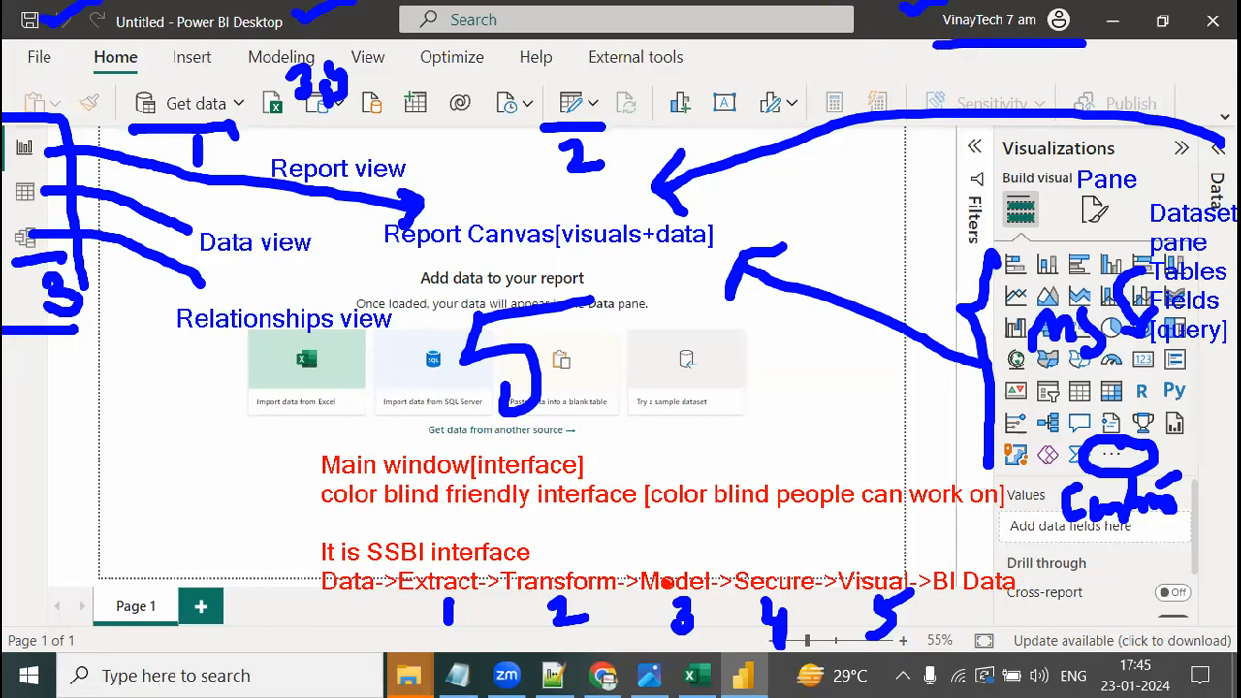
mouse_move(1108, 46)
left_mouse_down()
mouse_move(1136, 29)
mouse_move(1227, 36)
left_mouse_up()
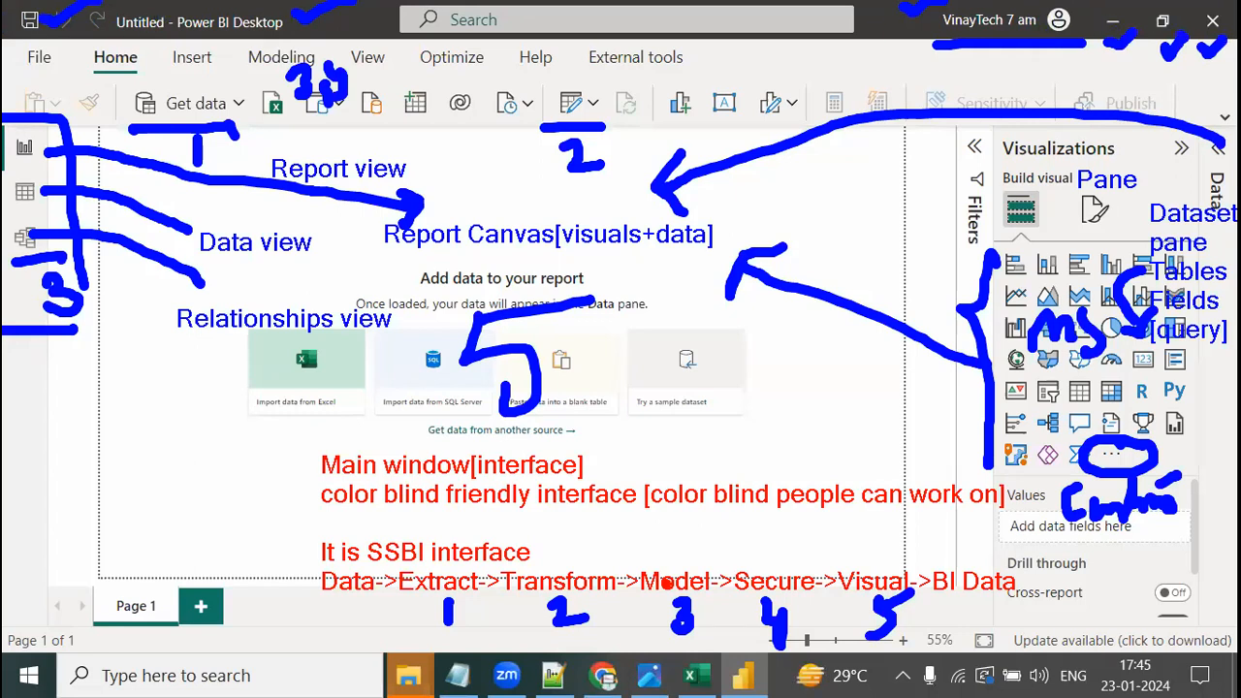
- Frame the row of menu tabs, label it "menu tabs", then circle Home and label it "Home ribbon options"
left_click_drag(14, 42, 714, 81)
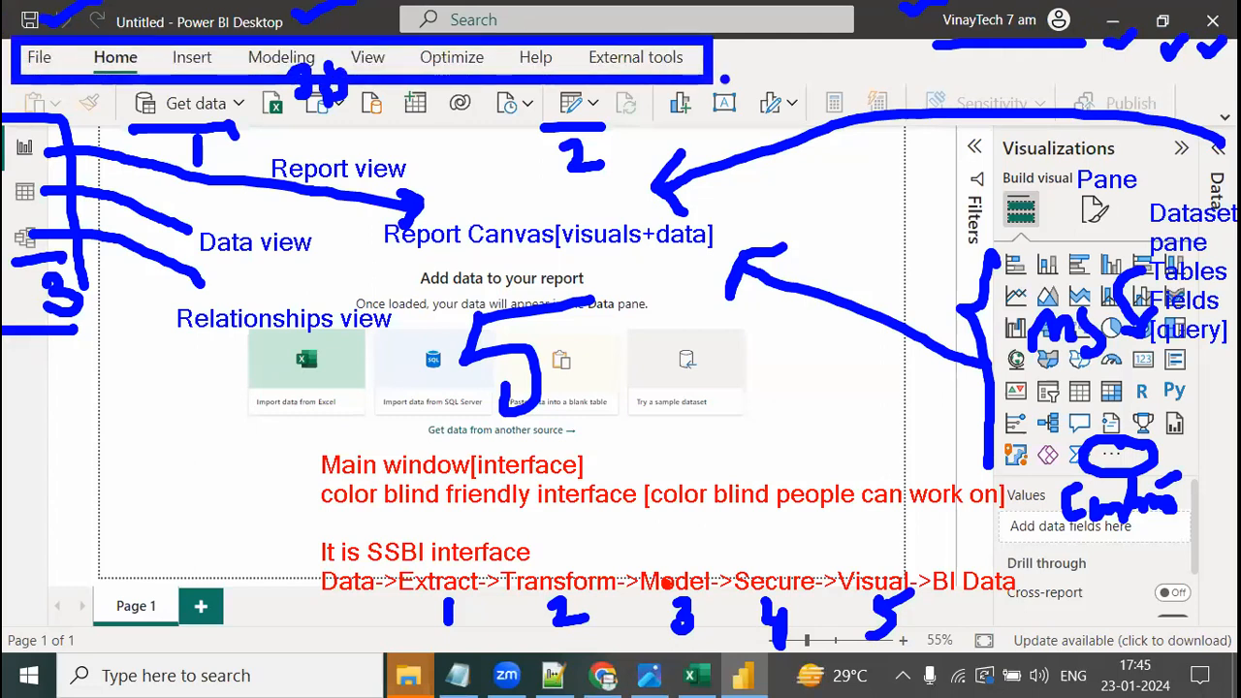
type("menu tabs")
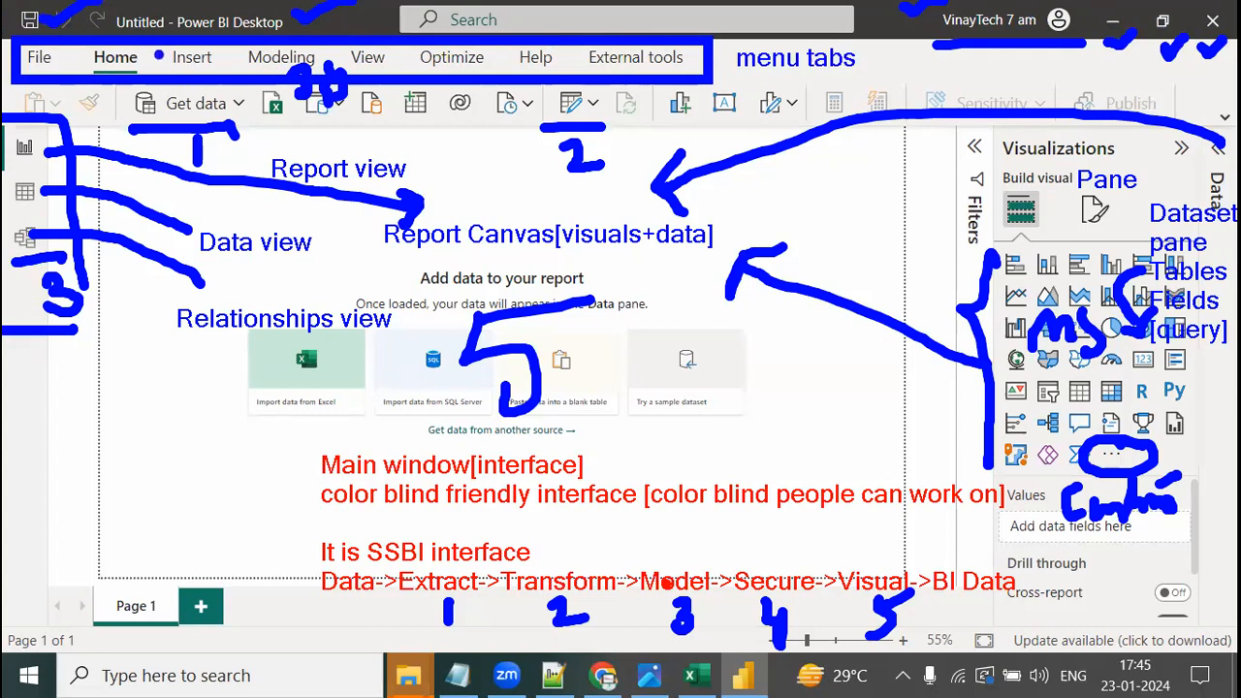
mouse_move(87, 45)
left_mouse_down()
mouse_move(126, 97)
mouse_move(176, 47)
left_mouse_up()
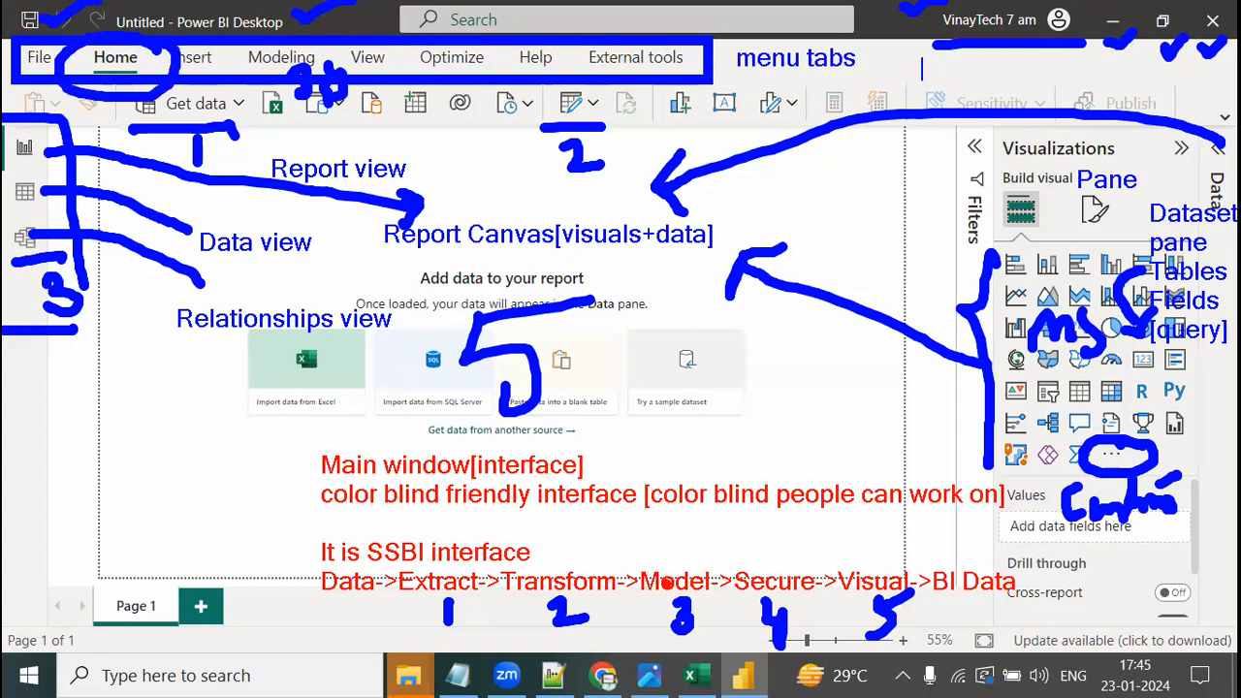
type("Home")
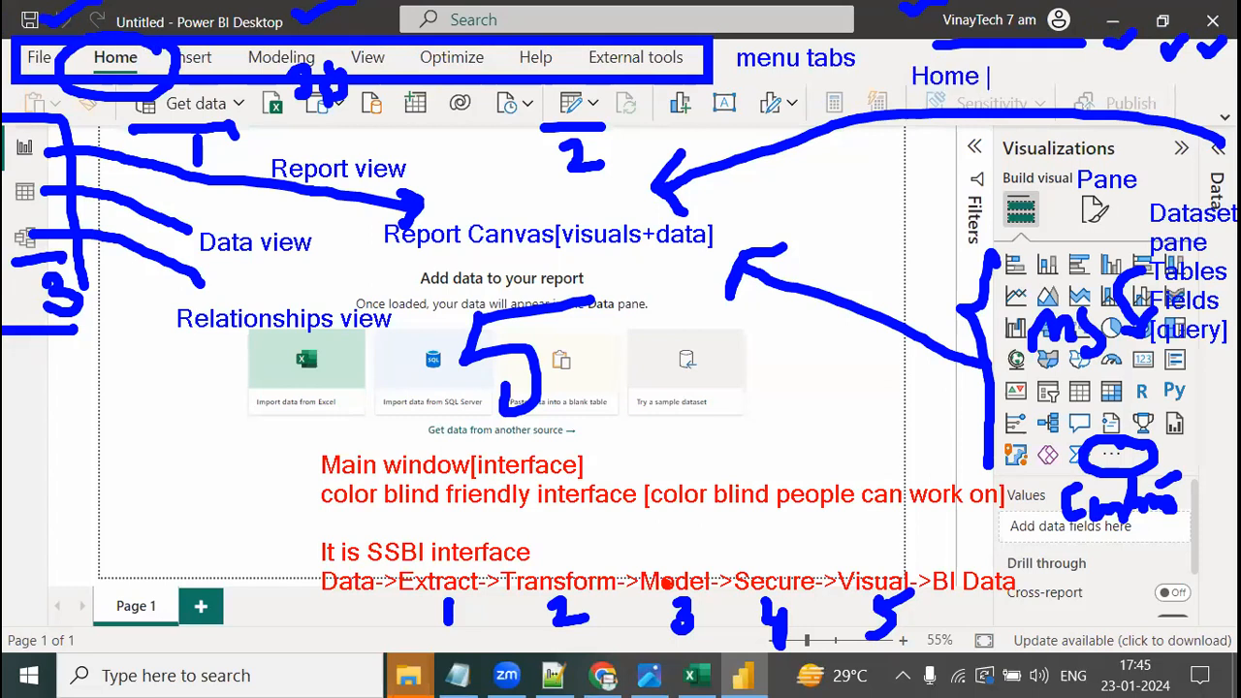
type(" ribbon ")
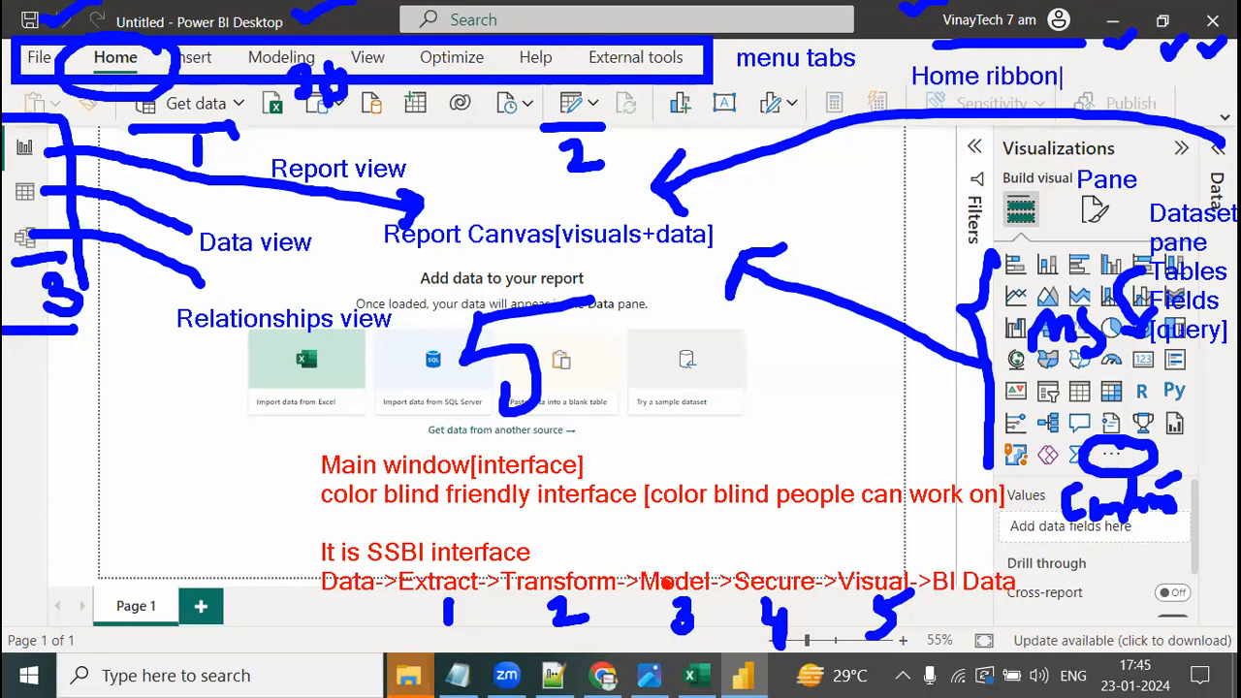
type("optioms")
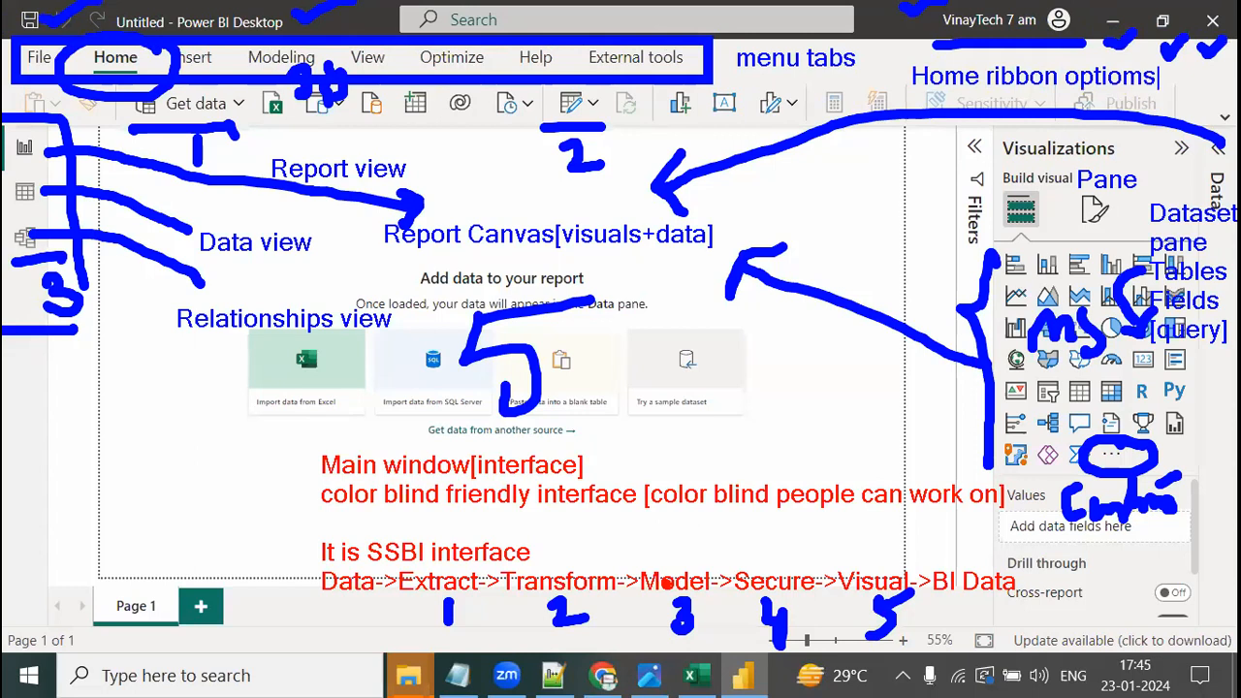
key("BackSpace")
key("BackSpace")
key("BackSpace")
type("ons")
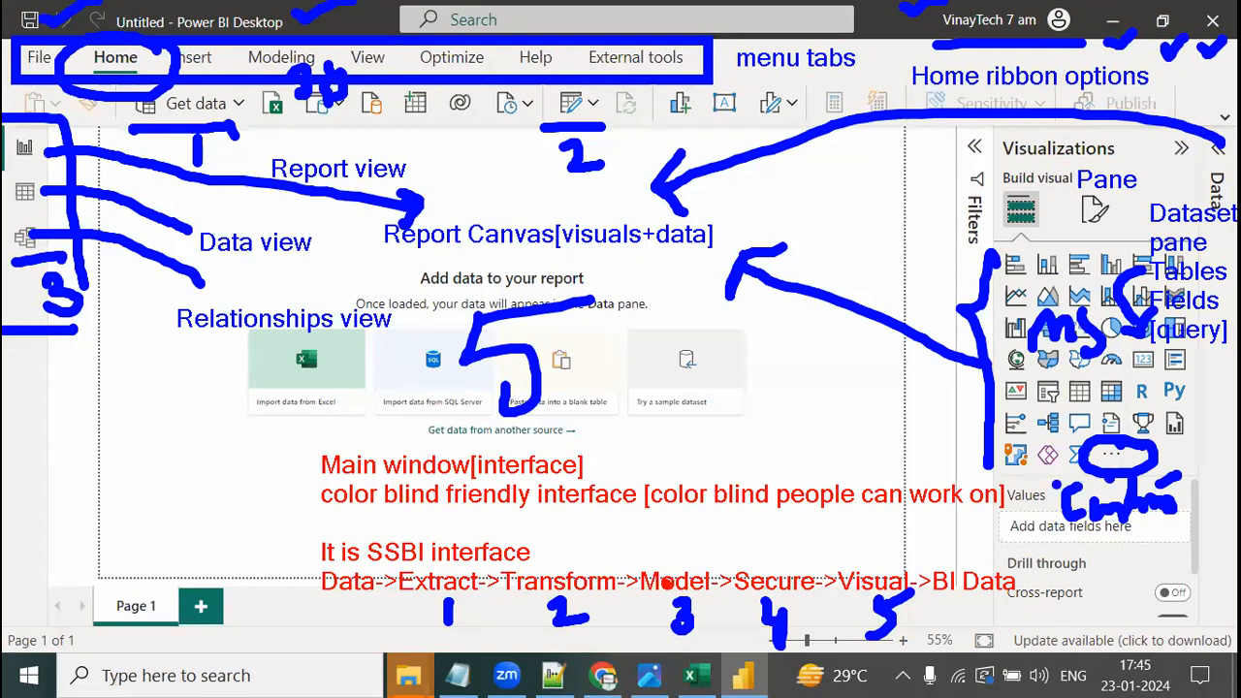
mouse_move(842, 166)
left_mouse_down()
mouse_move(831, 229)
mouse_move(890, 202)
mouse_move(923, 153)
left_mouse_up()
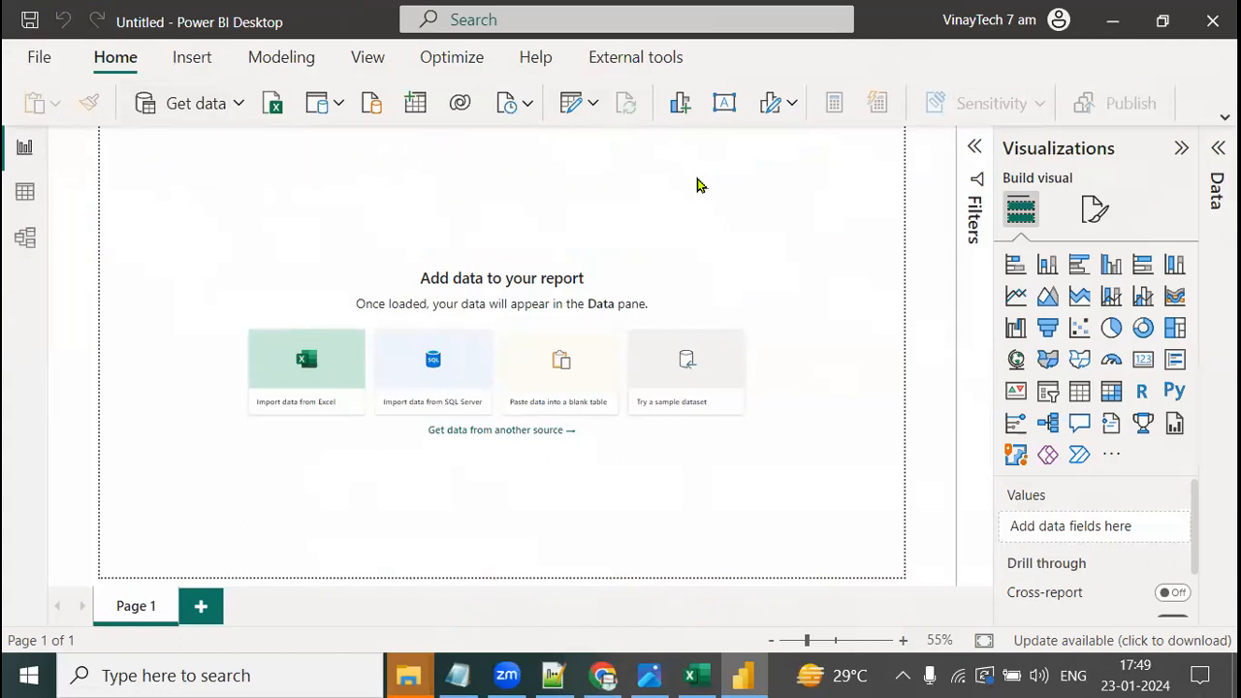
- Check the Self Service BI example image 16.jpeg, return to Power BI Desktop and start an Excel workbook import
left_click(649, 676)
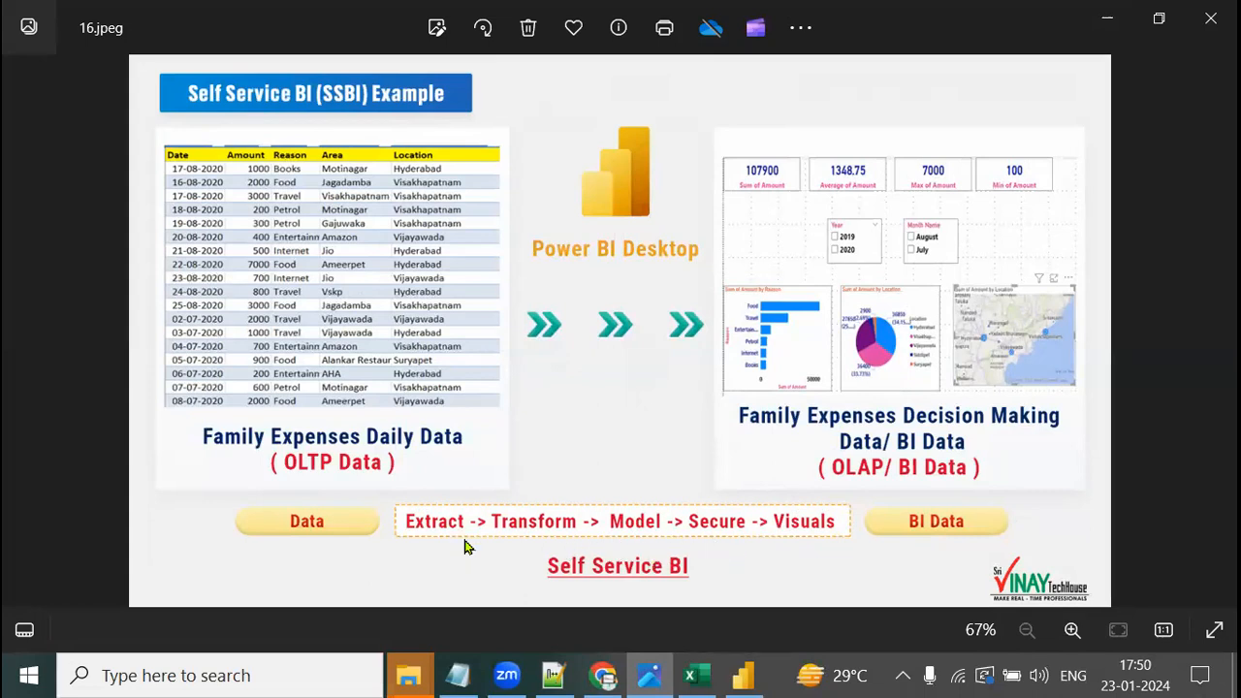
left_click(759, 679)
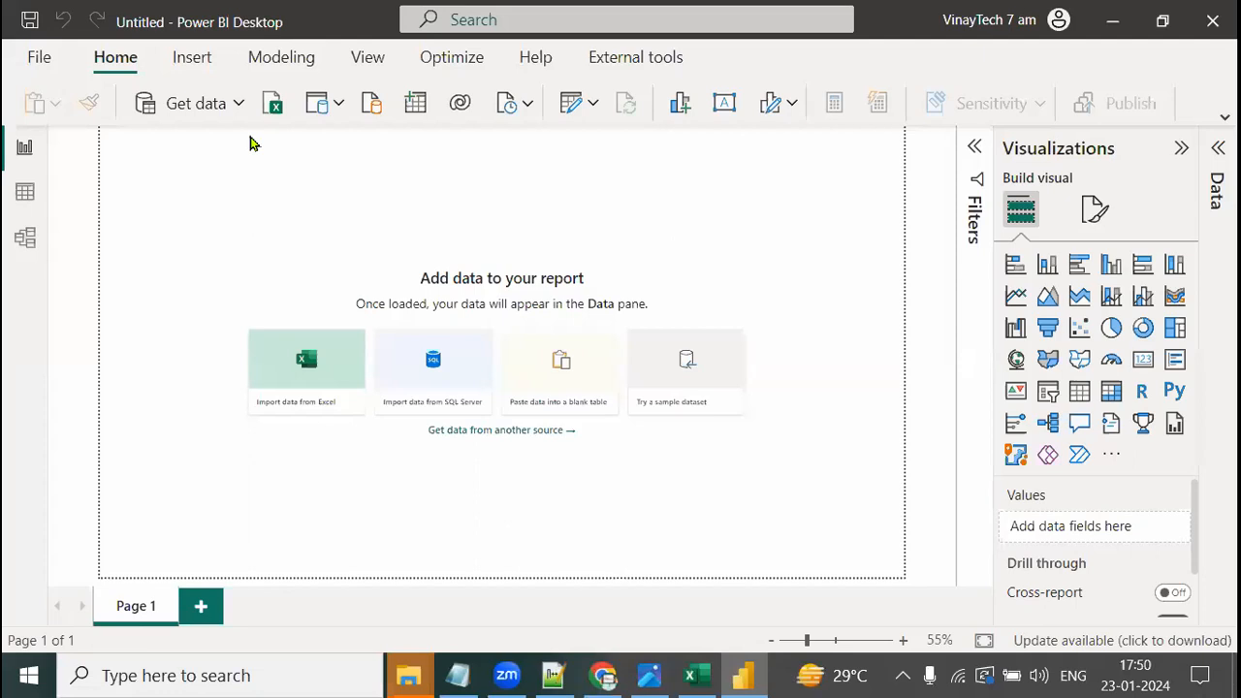
left_click(241, 101)
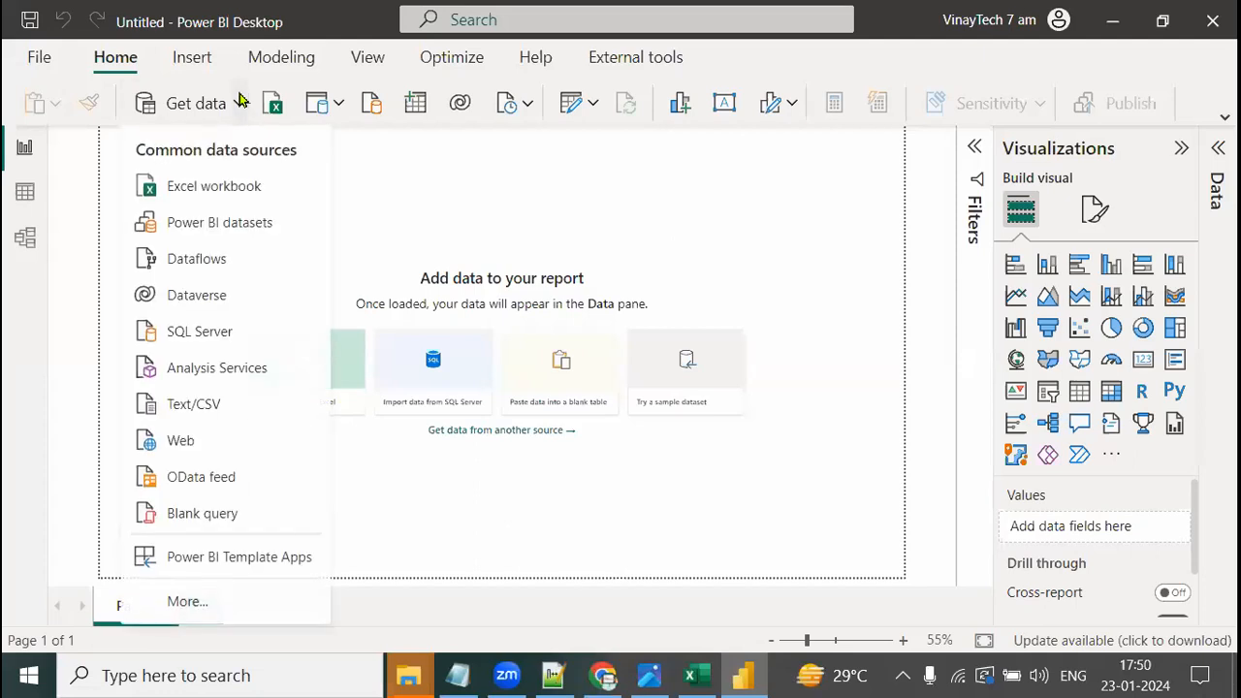
left_click(219, 187)
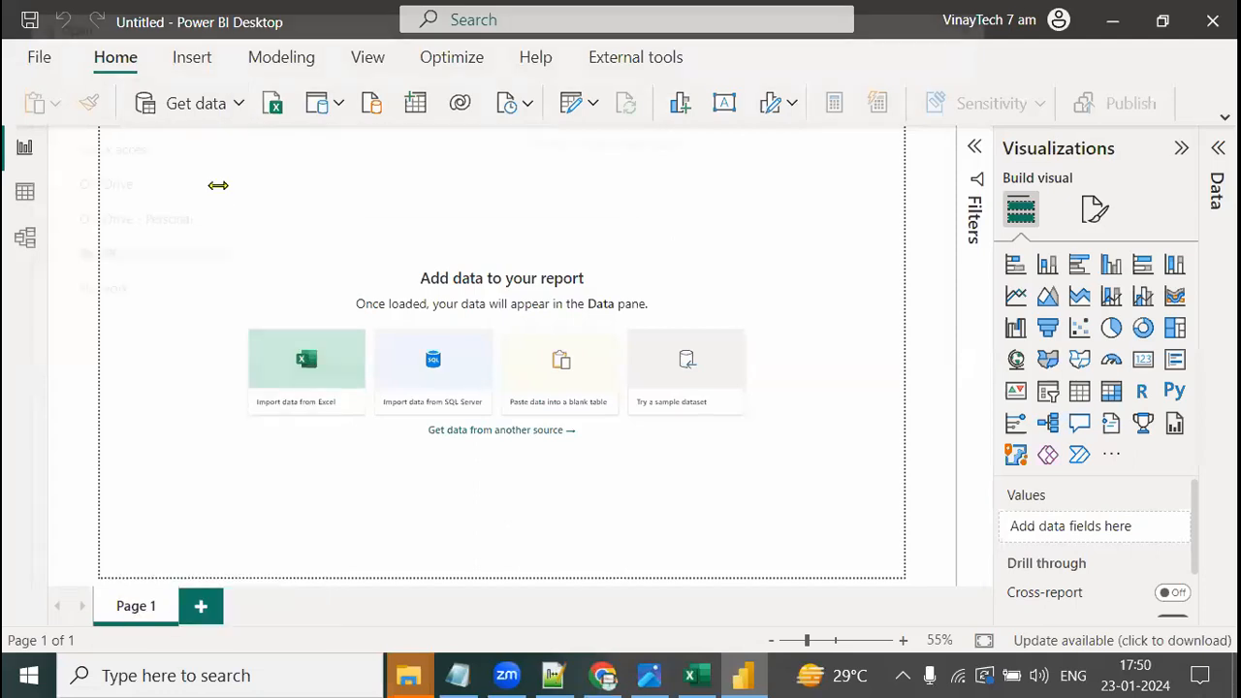
- Load the Daily Expenses Data sheet from Family_Expenses_Daily_Data in the 6 PM AUG folder under Batches
scroll(144, 304, "up", 3)
scroll(146, 305, "up", 3)
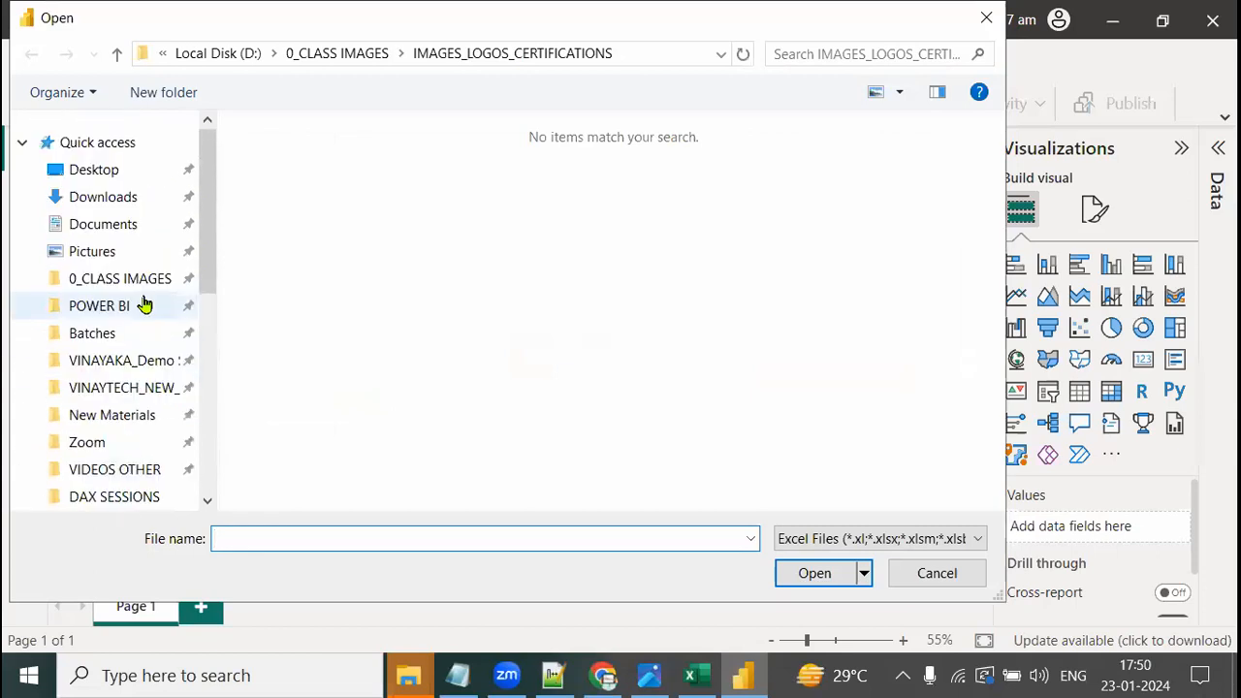
scroll(158, 359, "down", 2)
scroll(155, 333, "up", 2)
left_click(120, 332)
double_click(306, 238)
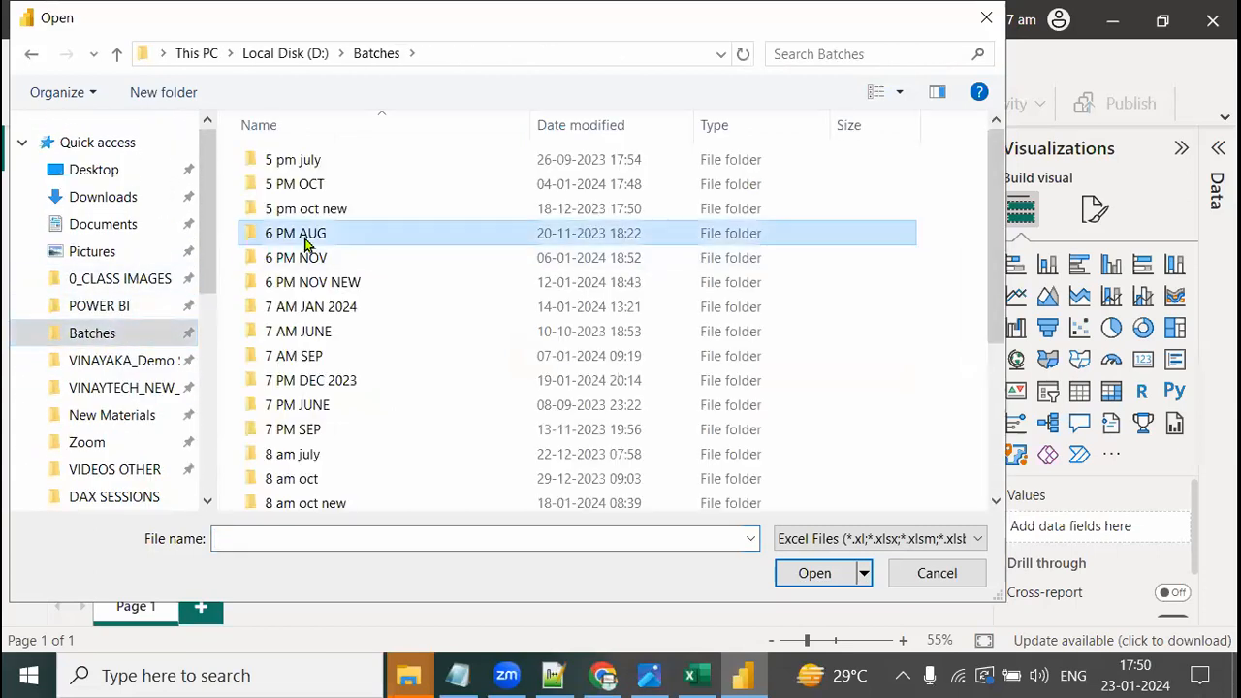
left_click(401, 194)
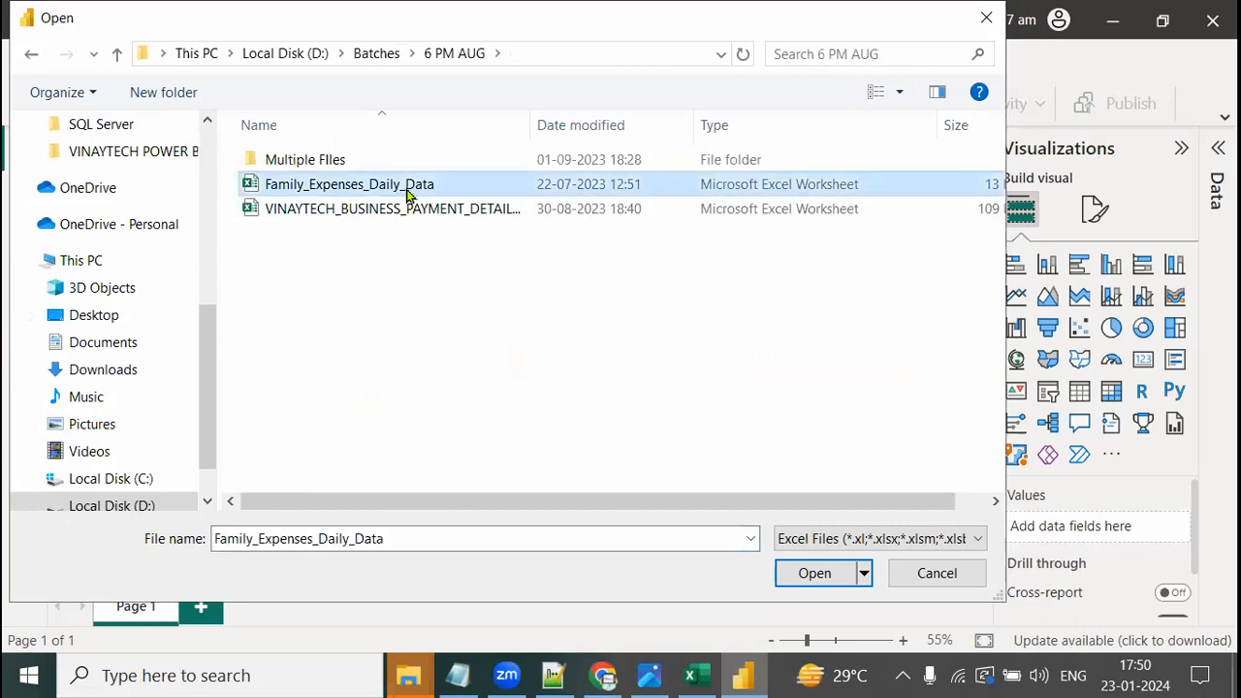
left_click(815, 573)
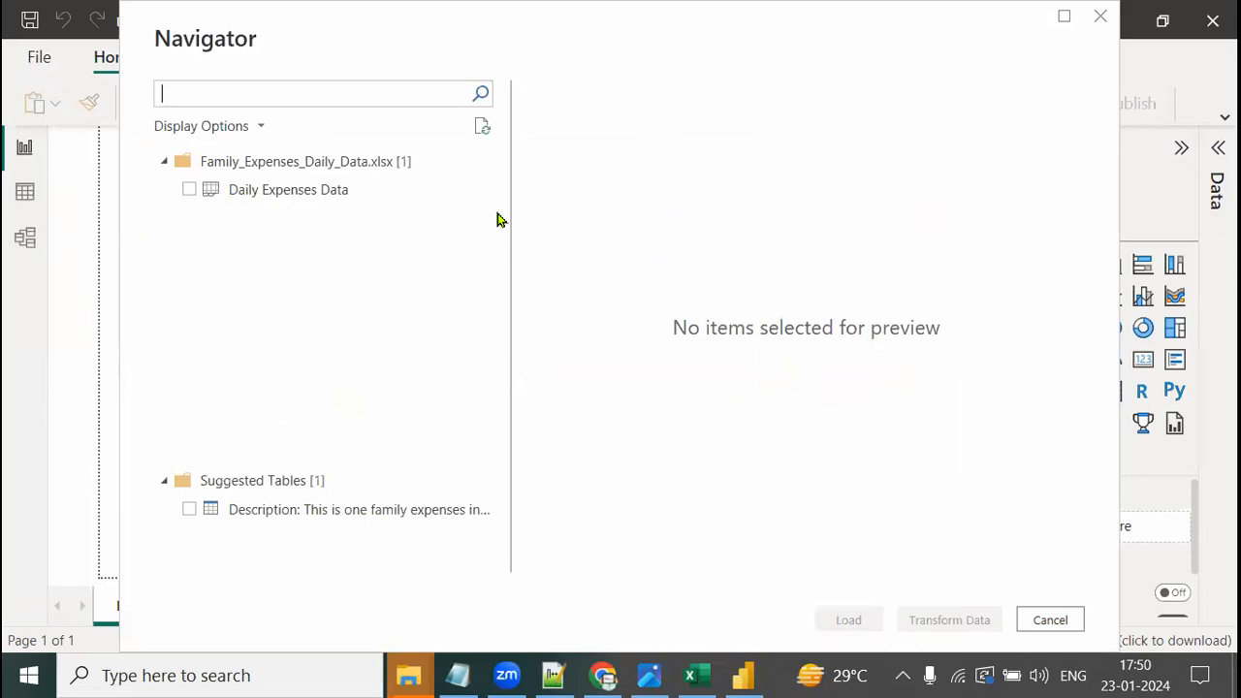
left_click(190, 192)
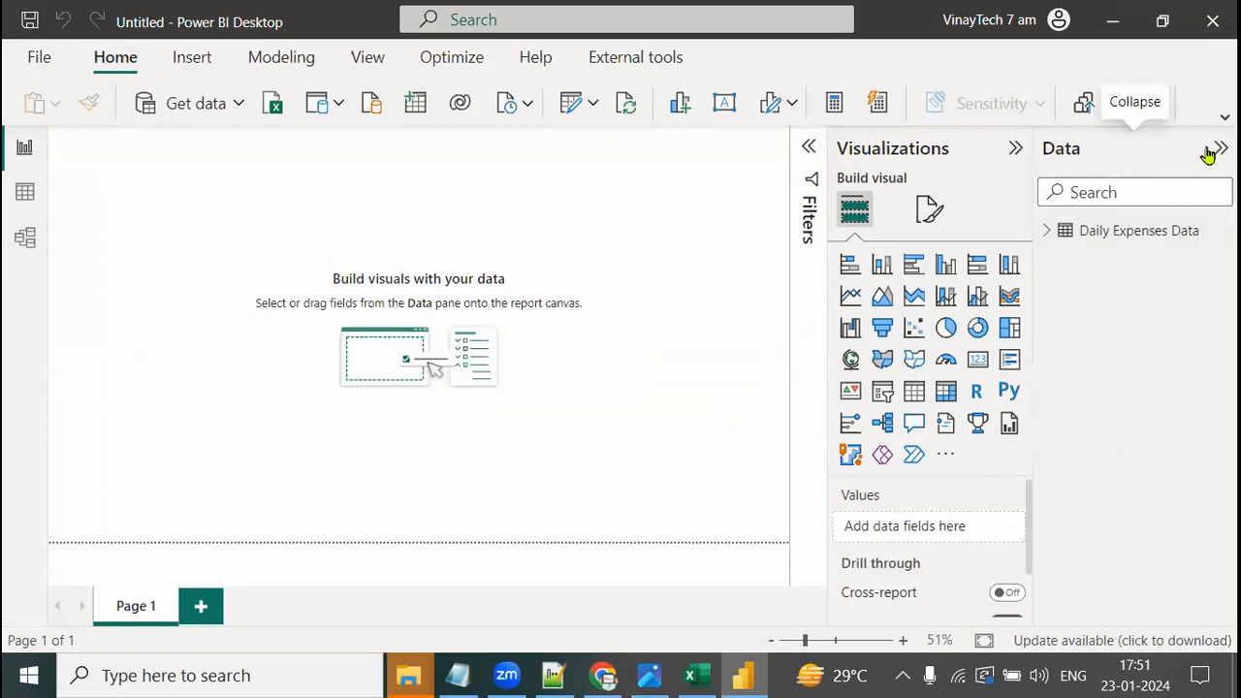
- Expand the Daily Expenses Data table's fields and examine its rows in Data view
left_click(1048, 229)
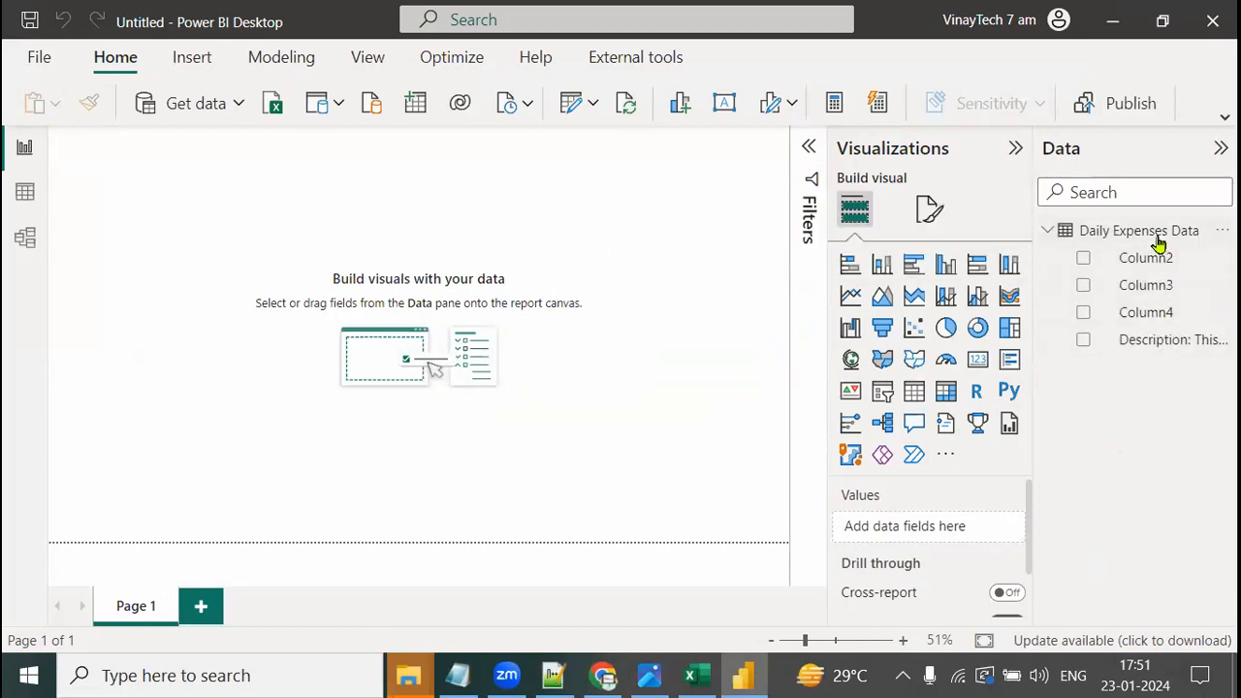
mouse_move(1159, 244)
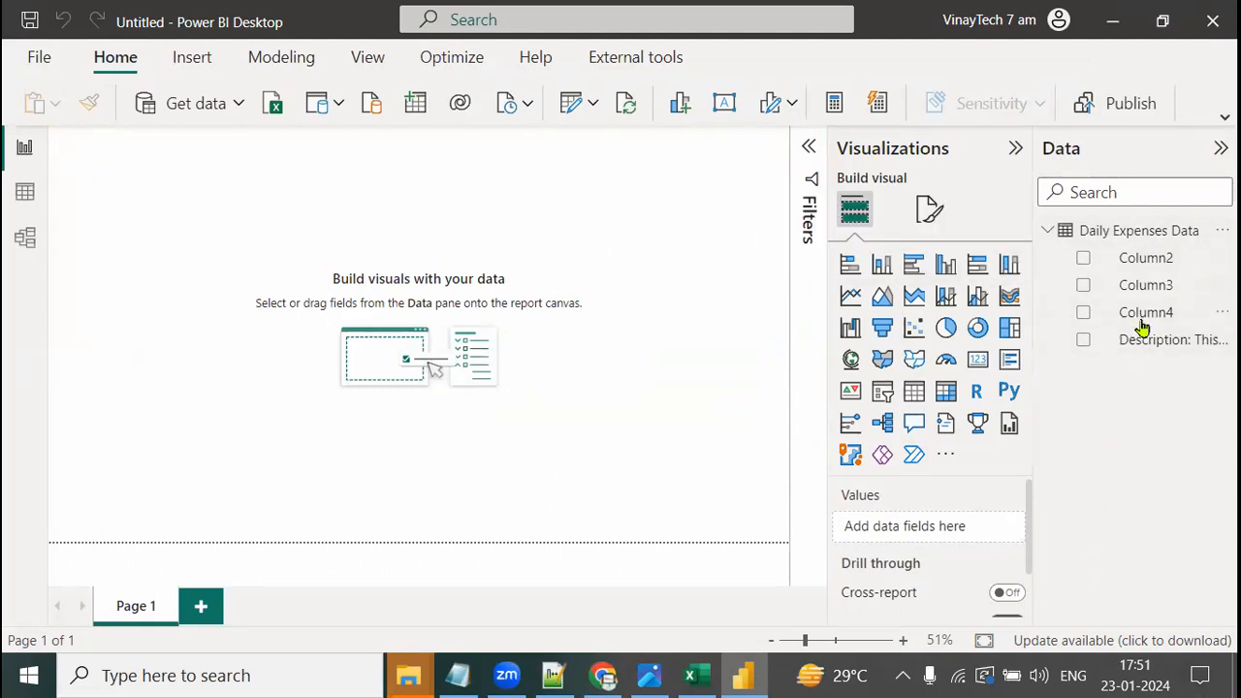
left_click(24, 192)
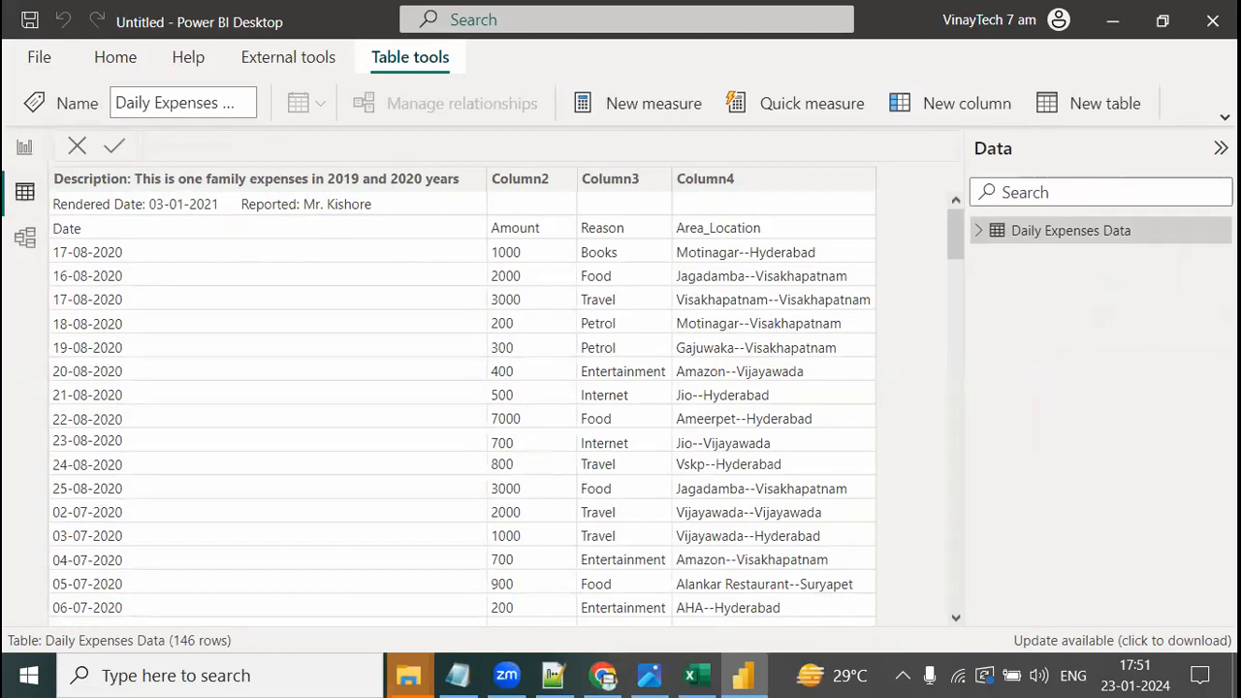
- Draw a curved arrow from the Date row up to the header and write "PBI expects column by column data for its reporting"
mouse_move(43, 227)
left_mouse_down()
mouse_move(19, 211)
mouse_move(35, 170)
mouse_move(51, 167)
left_mouse_up()
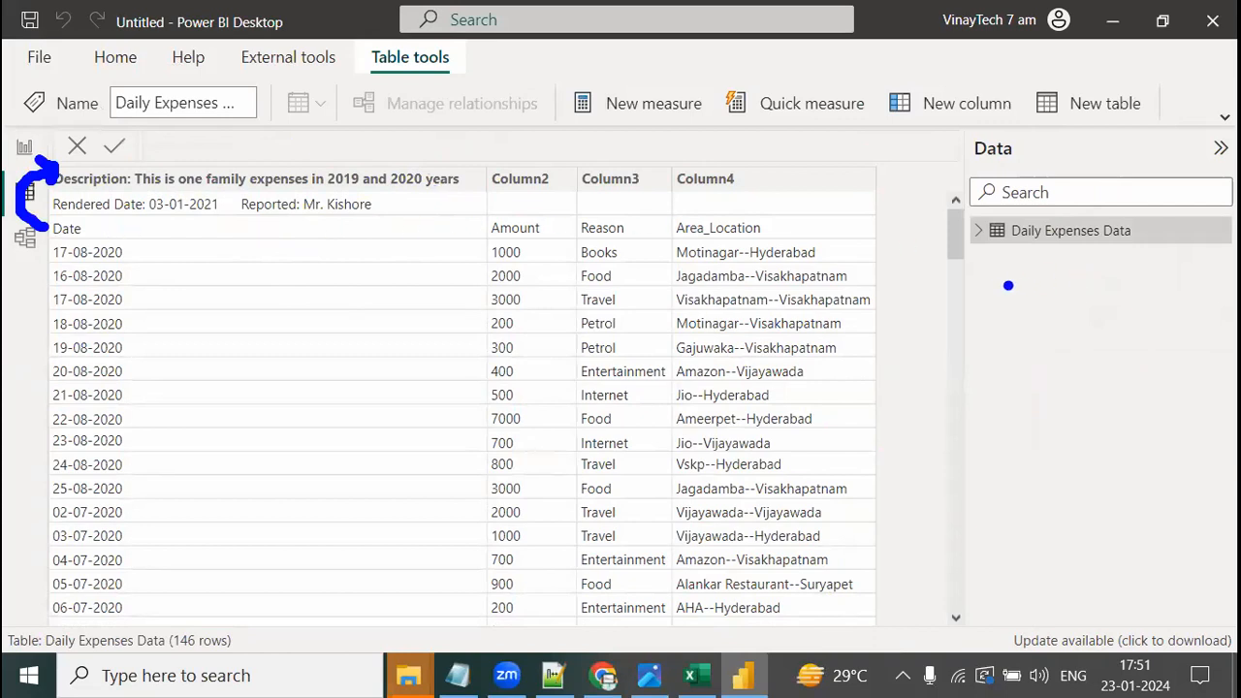
type("PBI expects ")
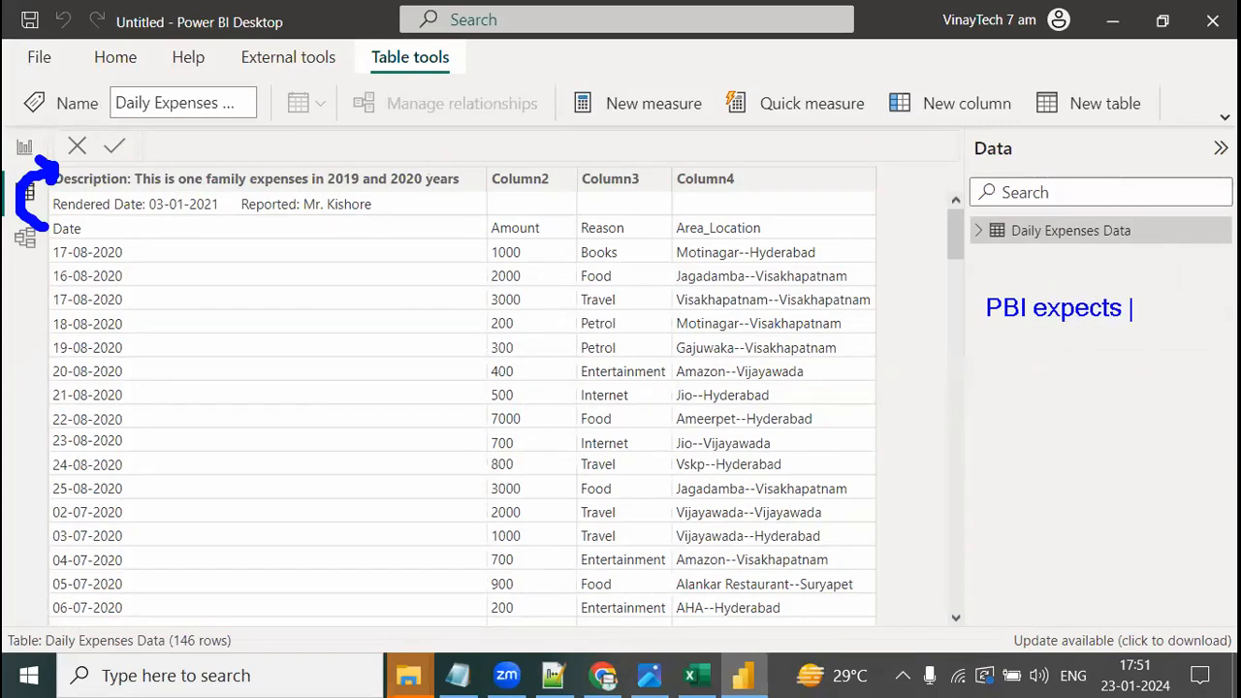
type("column by column data for its reporting")
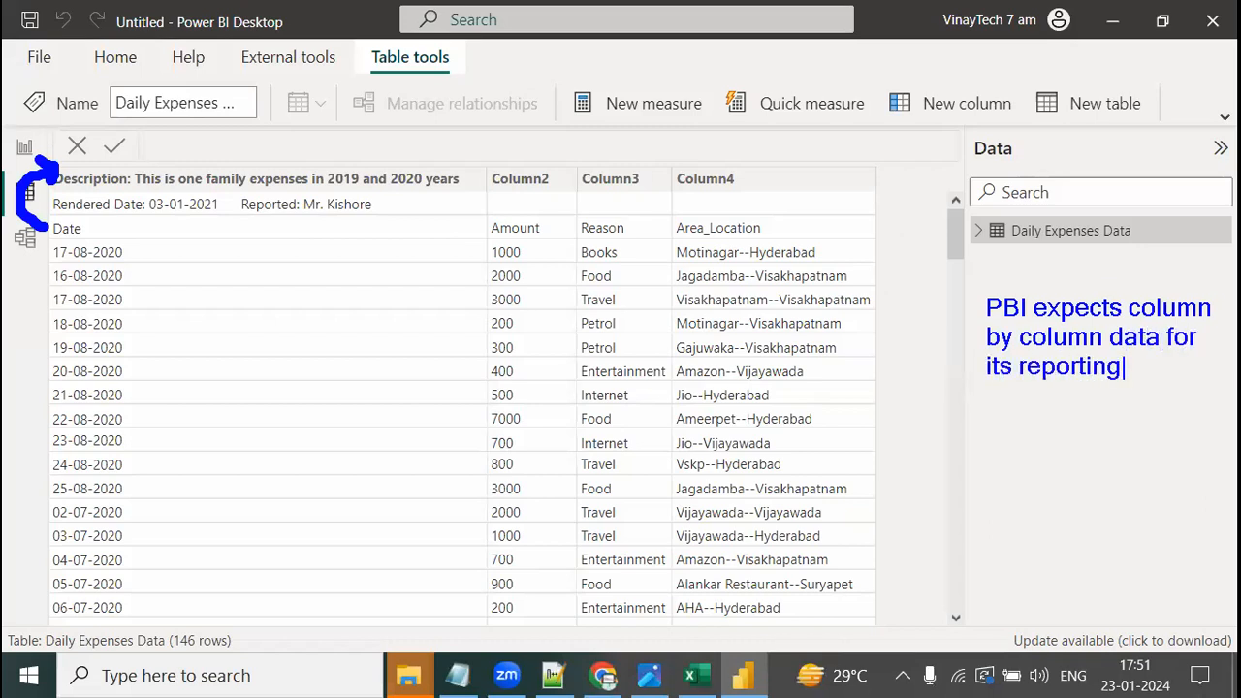
- Add the note line "If it is not in that format [shape], we need to transform [shape]"
key("Return")
type("Of i")
key("BackSpace")
key("BackSpace")
key("BackSpace")
key("BackSpace")
type("If its")
key("BackSpace")
key("BackSpace")
type("is not in that format [shape], we nee to")
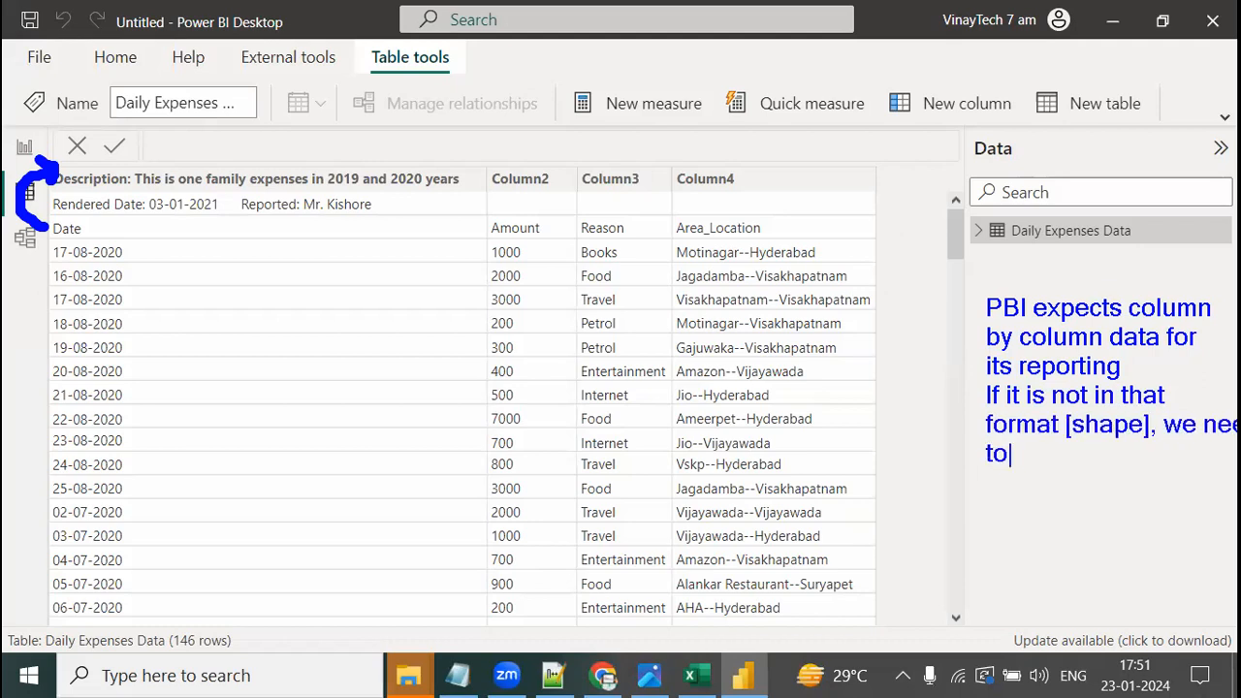
type(" transform [shape]")
key("Return")
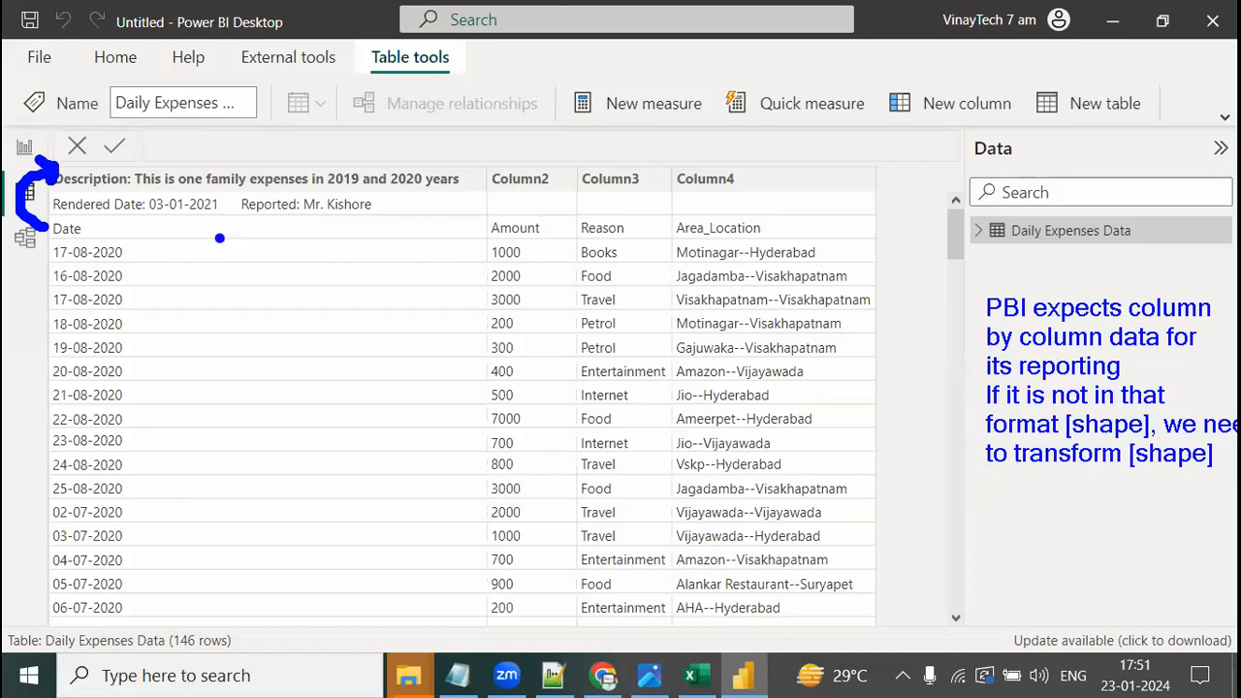
- Cross out the description header as problem 1, write 2 beside the Date arrow, and mark the Area_Location column down its length
mouse_move(264, 173)
left_mouse_down()
mouse_move(314, 198)
mouse_move(247, 212)
left_mouse_up()
left_click_drag(332, 127, 332, 163)
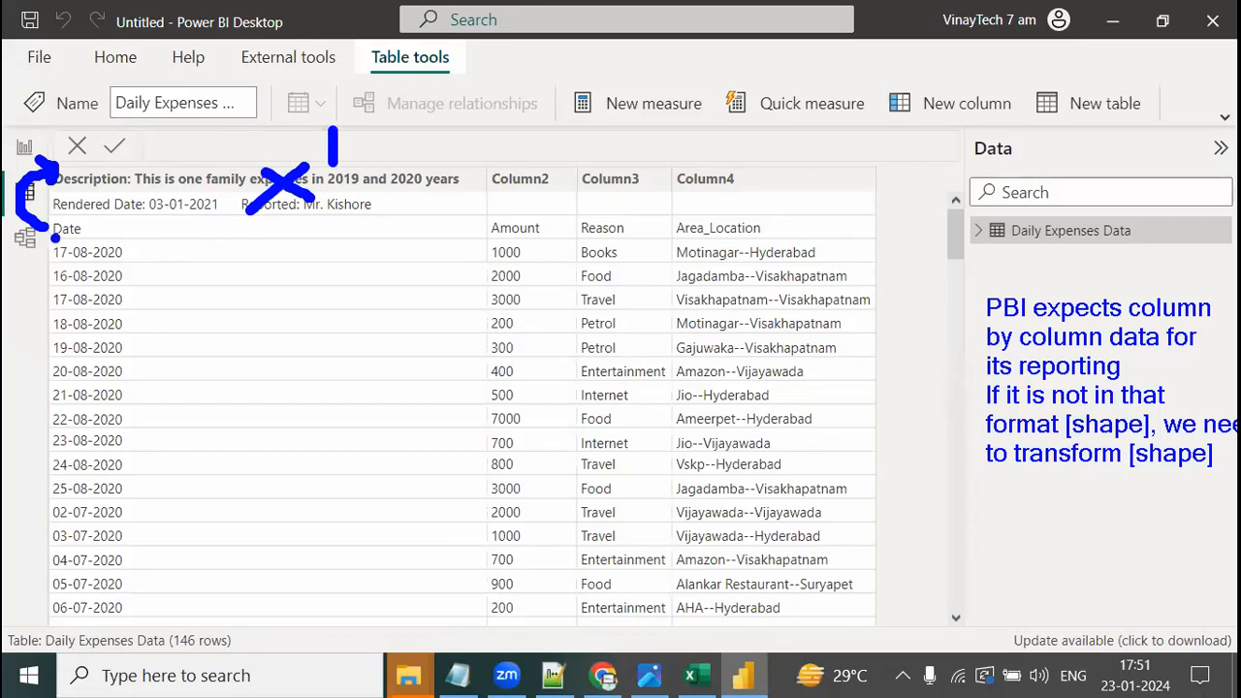
mouse_move(83, 149)
left_mouse_down()
mouse_move(101, 153)
mouse_move(87, 184)
mouse_move(126, 182)
left_mouse_up()
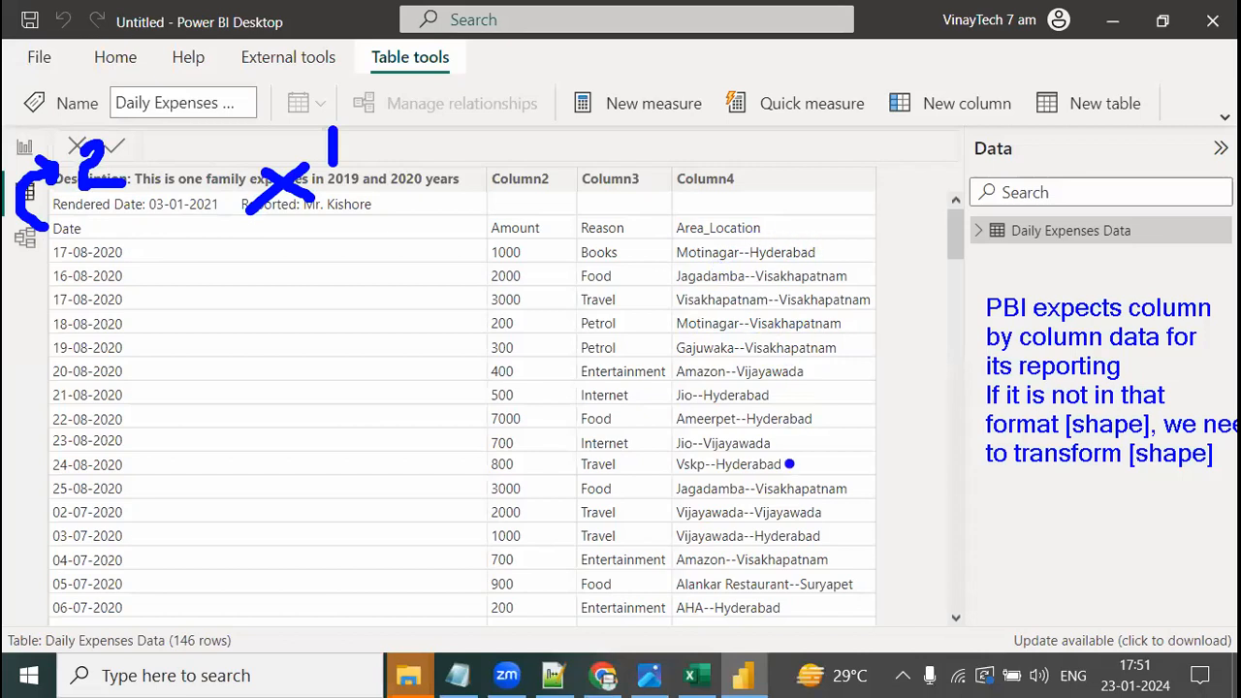
mouse_move(712, 184)
left_mouse_down()
mouse_move(711, 199)
mouse_move(756, 234)
mouse_move(752, 613)
left_mouse_up()
mouse_move(716, 149)
left_mouse_down()
mouse_move(762, 194)
mouse_move(720, 202)
left_mouse_up()
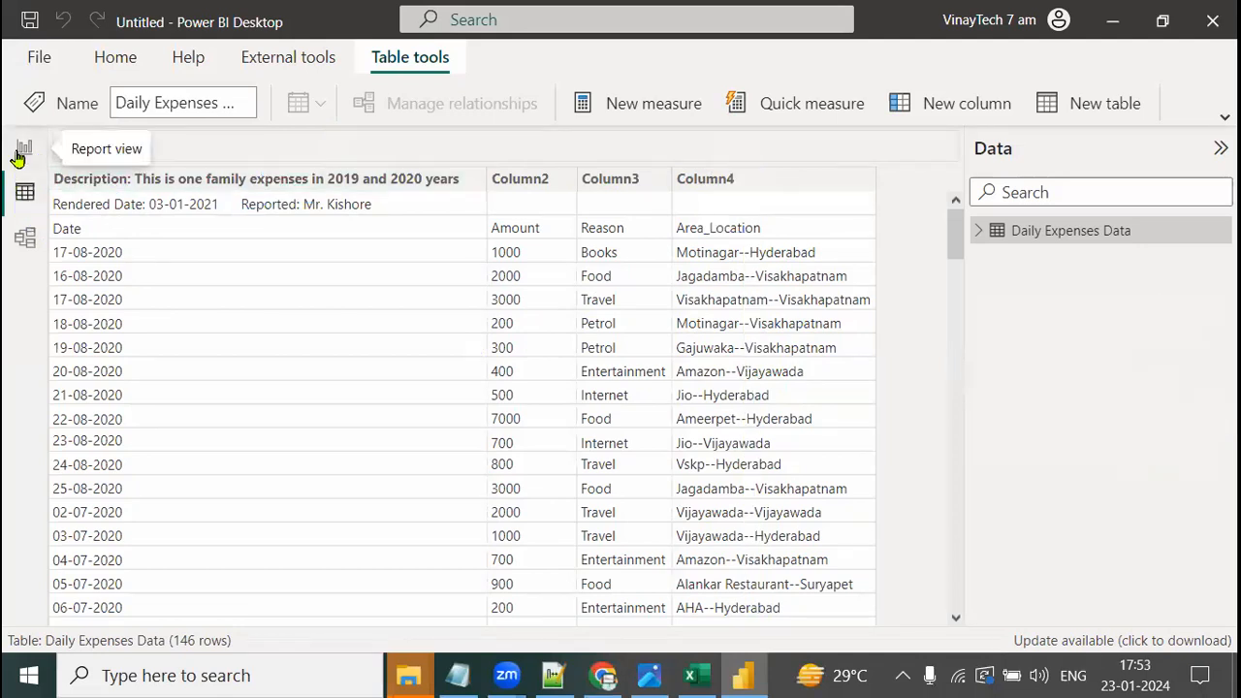
- Return to Report view and open the Transform data editor, shrinking its window briefly before maximizing it again
left_click(23, 150)
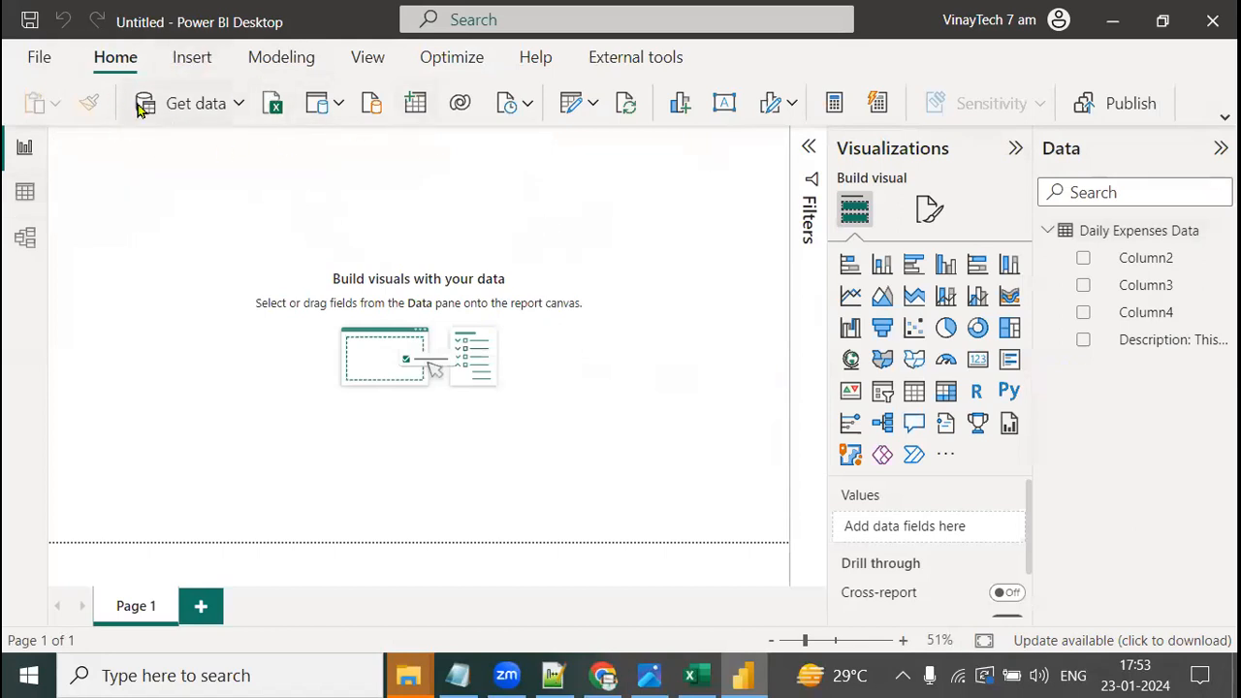
left_click(595, 106)
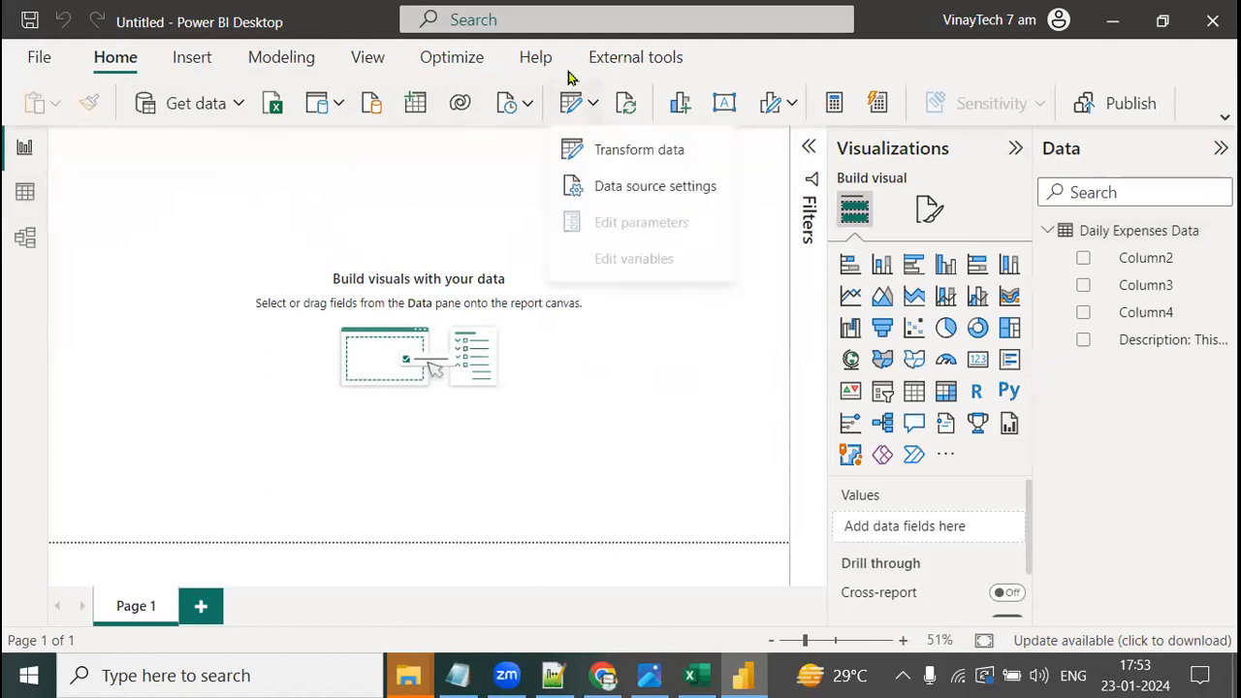
left_click(613, 155)
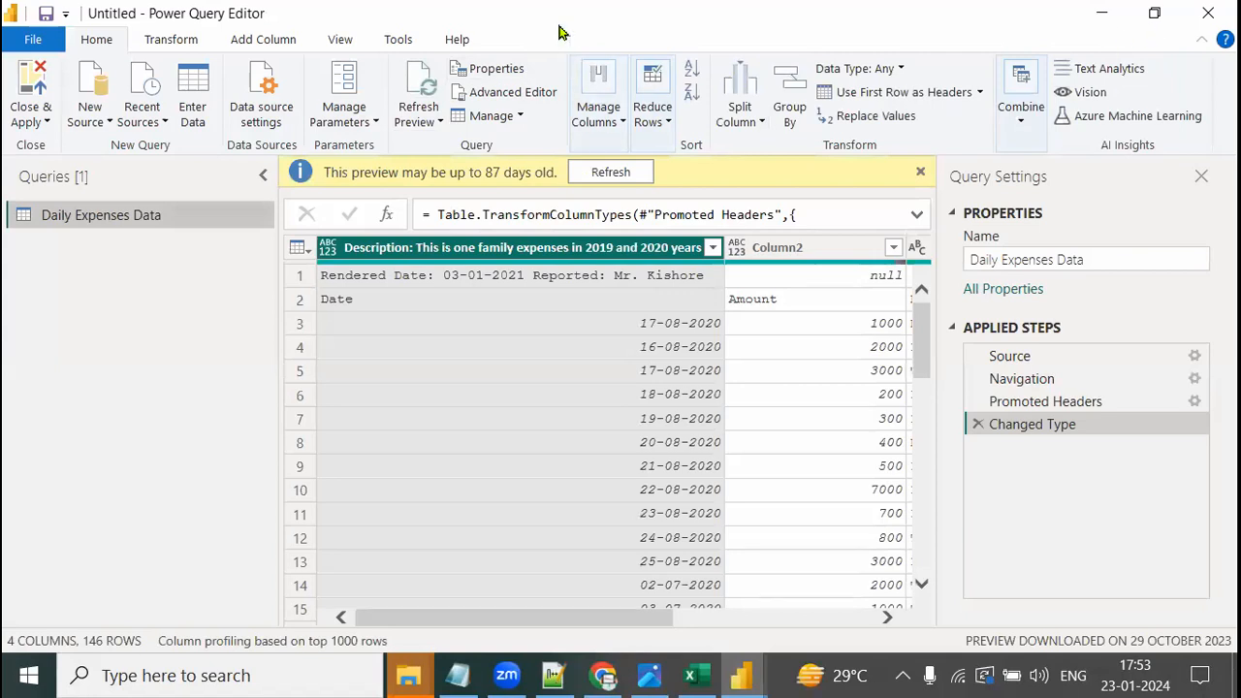
left_click(1154, 13)
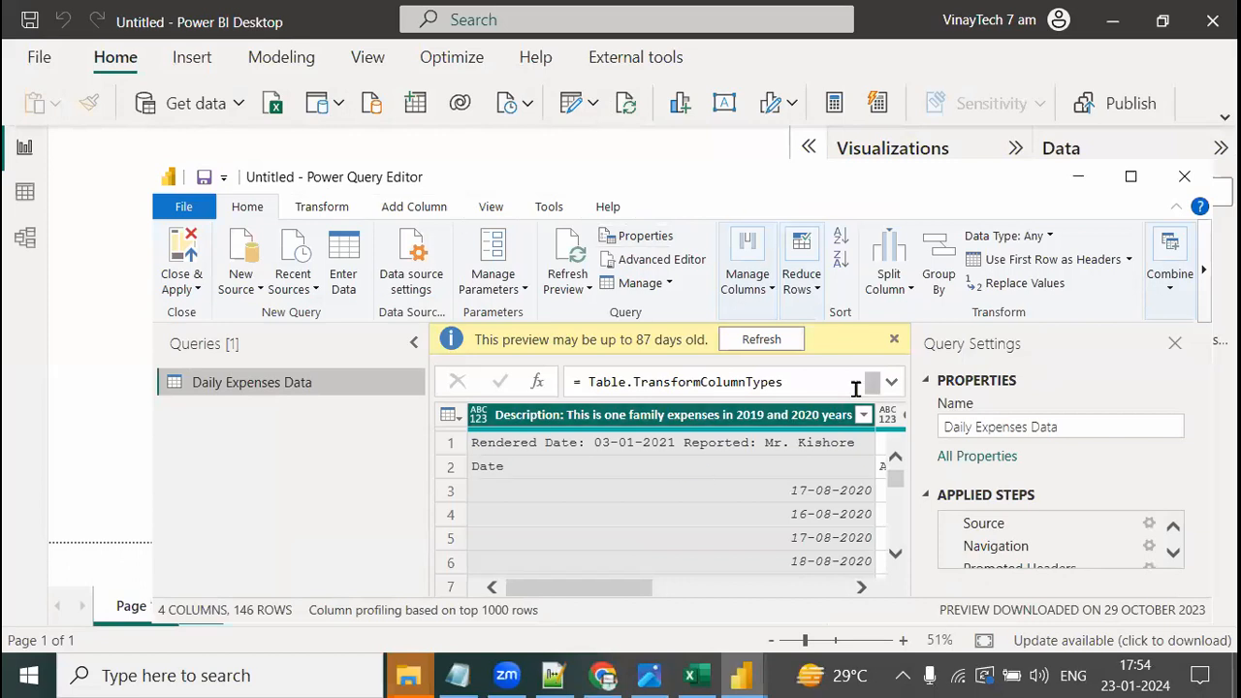
left_click(1130, 176)
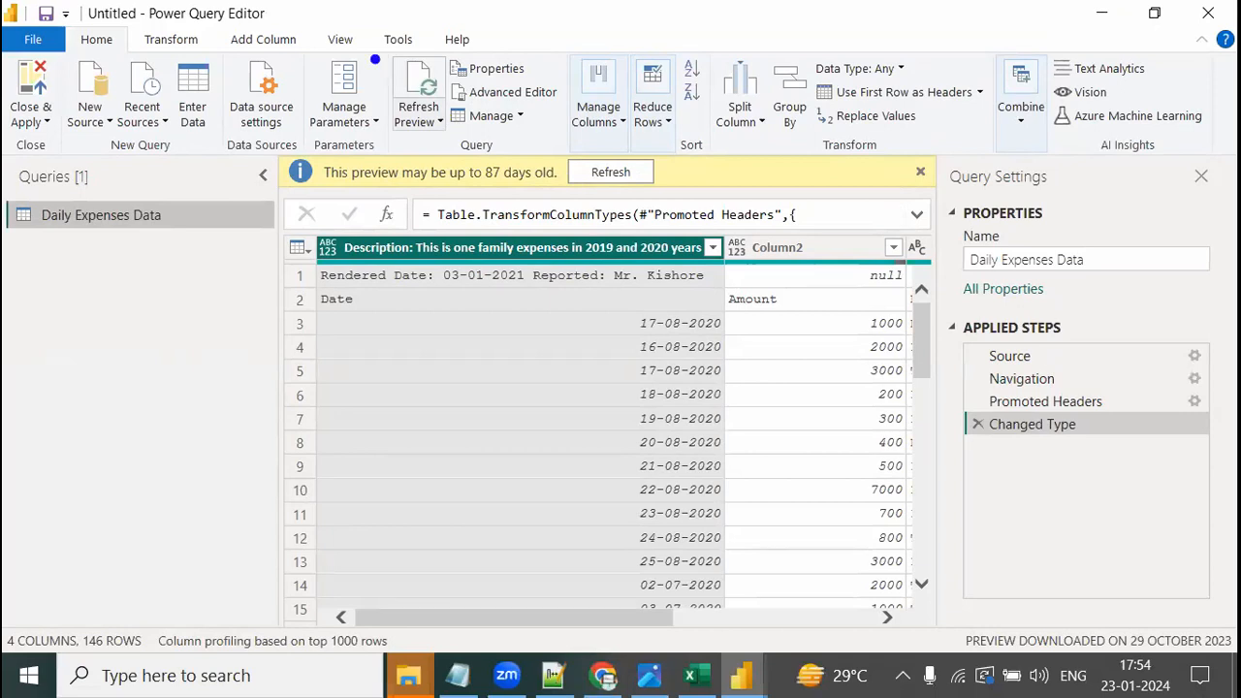
- Label the Power Query Editor "extract and transform window" above its ribbon
type("extract and transfrom")
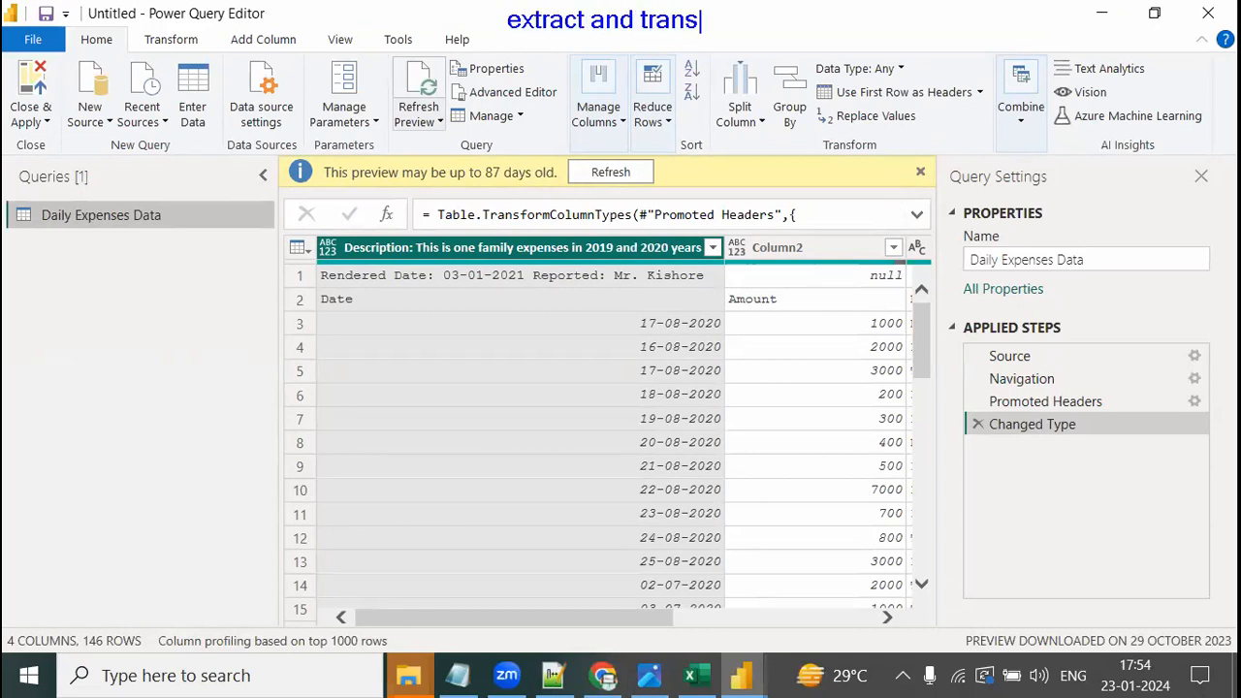
key("BackSpace")
key("BackSpace")
key("BackSpace")
key("BackSpace")
type("orm window ")
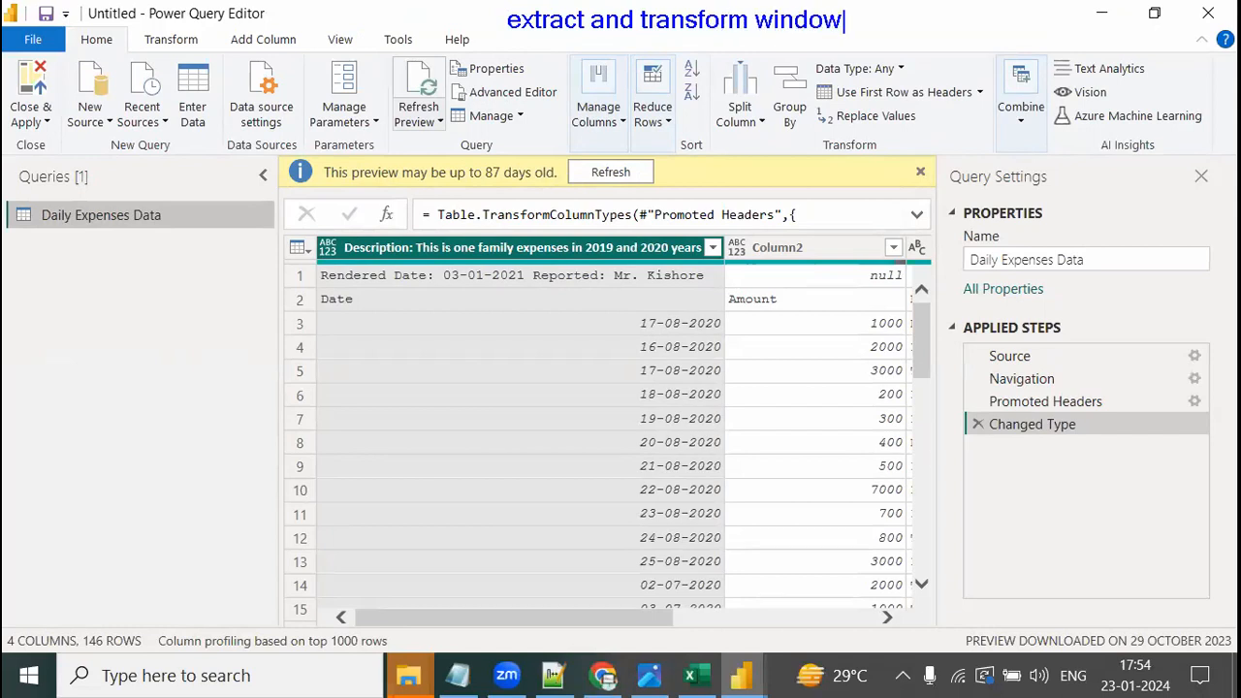
- Add the note "more than 1000 transforms...", underline it, and mark the Close & Apply command with a loop and an arrow
type("more than 1000 transforms...")
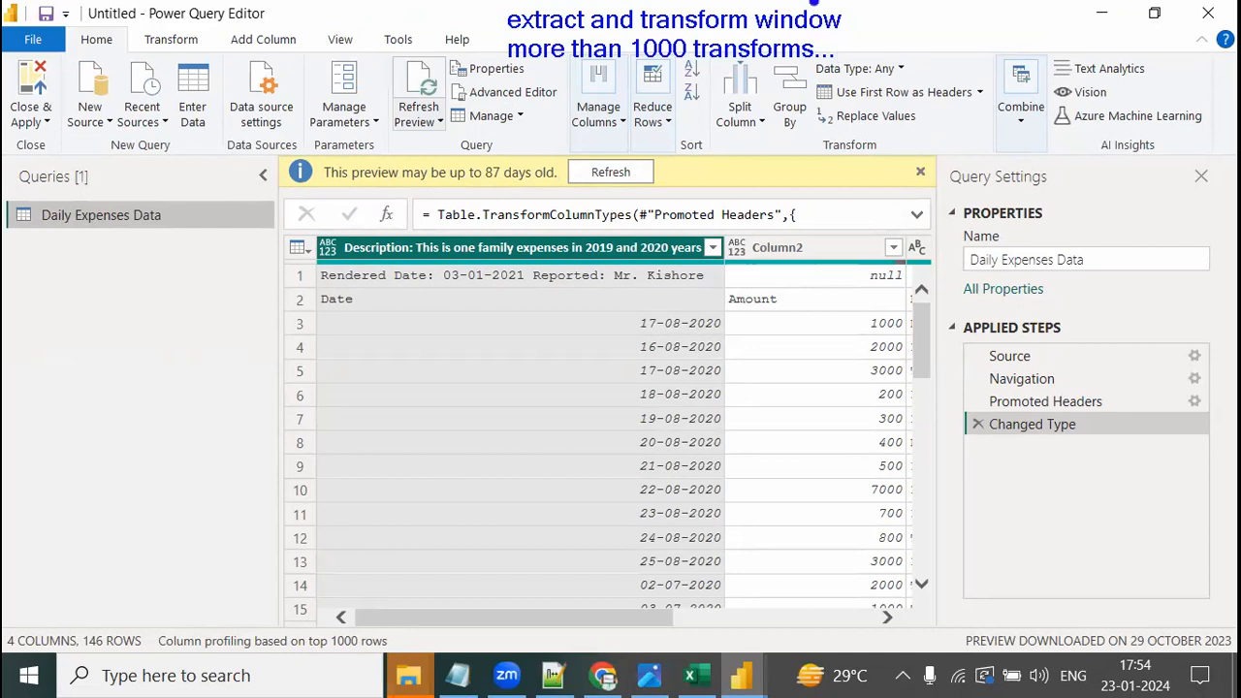
left_click_drag(640, 75, 820, 67)
mouse_move(9, 45)
left_mouse_down()
mouse_move(64, 56)
mouse_move(6, 152)
mouse_move(17, 132)
left_mouse_up()
mouse_move(118, 51)
left_mouse_down()
mouse_move(80, 80)
mouse_move(81, 52)
left_mouse_up()
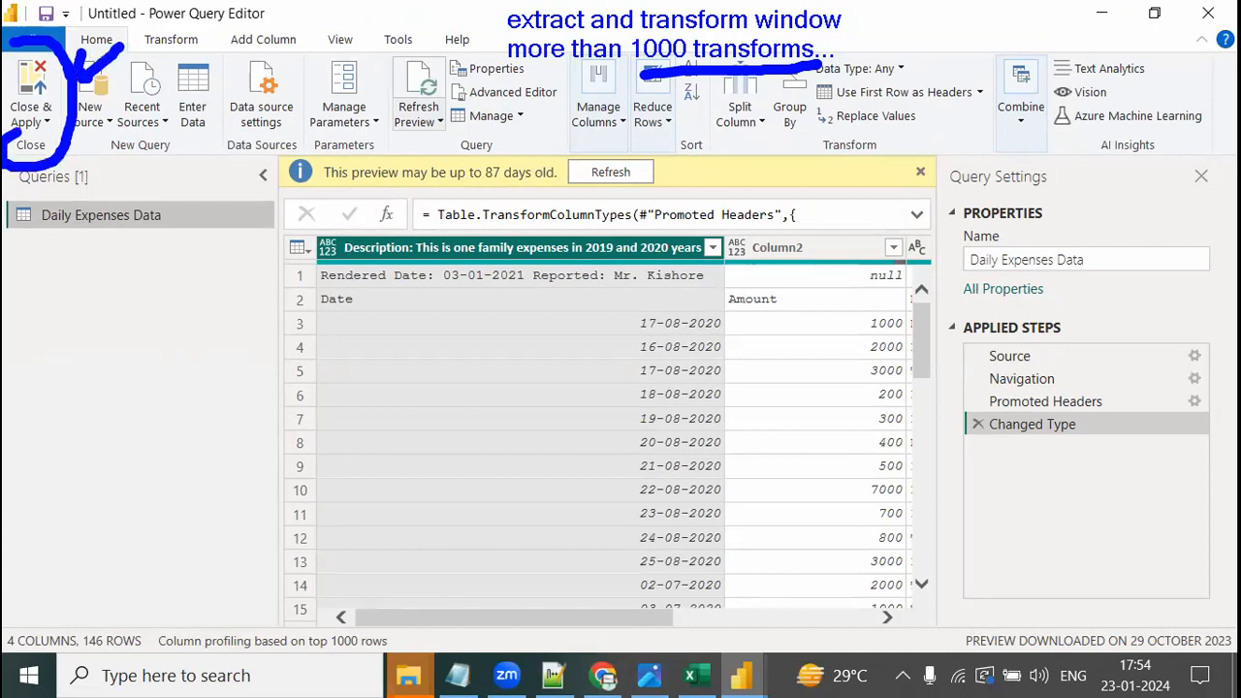
- Note "apply..saving changes", "close and apply" and "save changes and close the window" below the Queries list, with an arrow leading from Close & Apply
left_click(50, 269)
type("apply..saving changes")
key("Return")
type("close and apply")
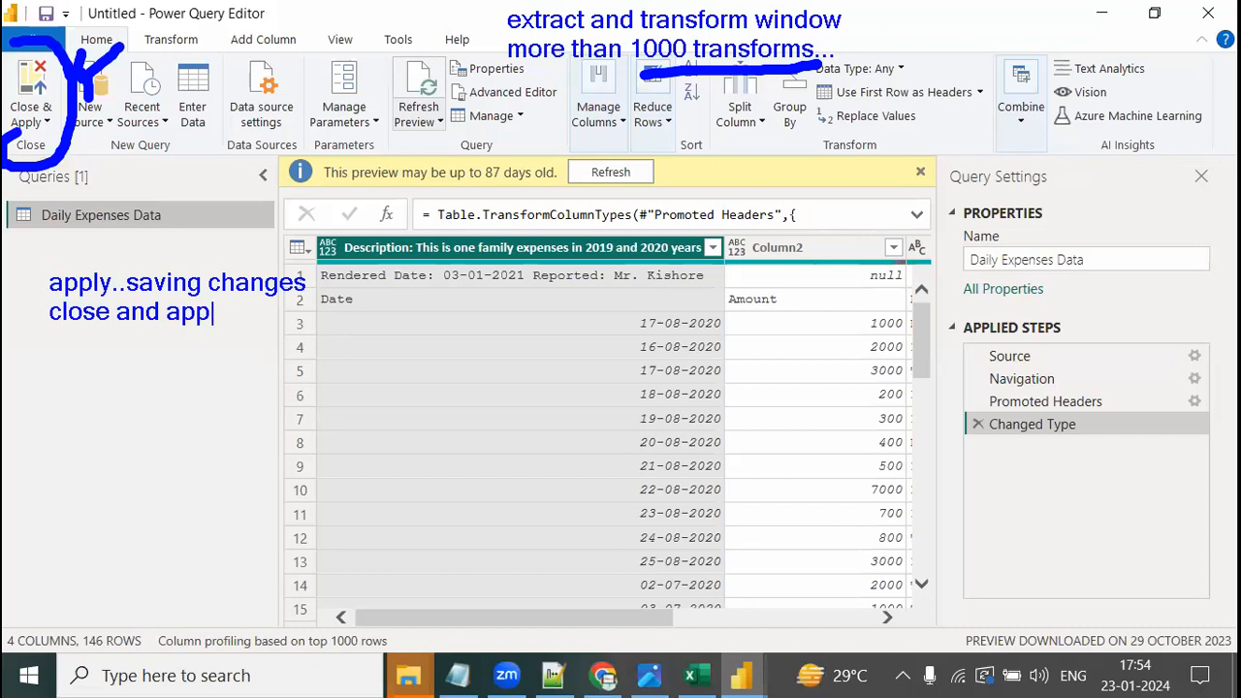
key("Return")
key("Return")
type("save ch")
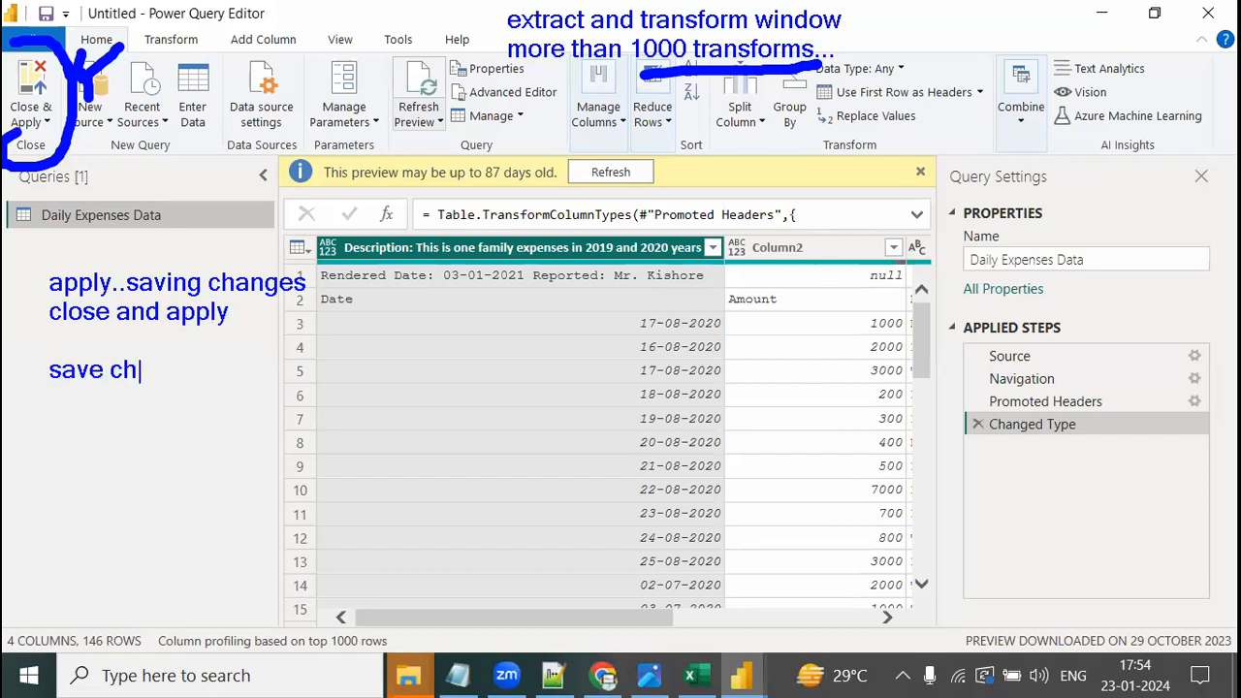
type("anges and close ")
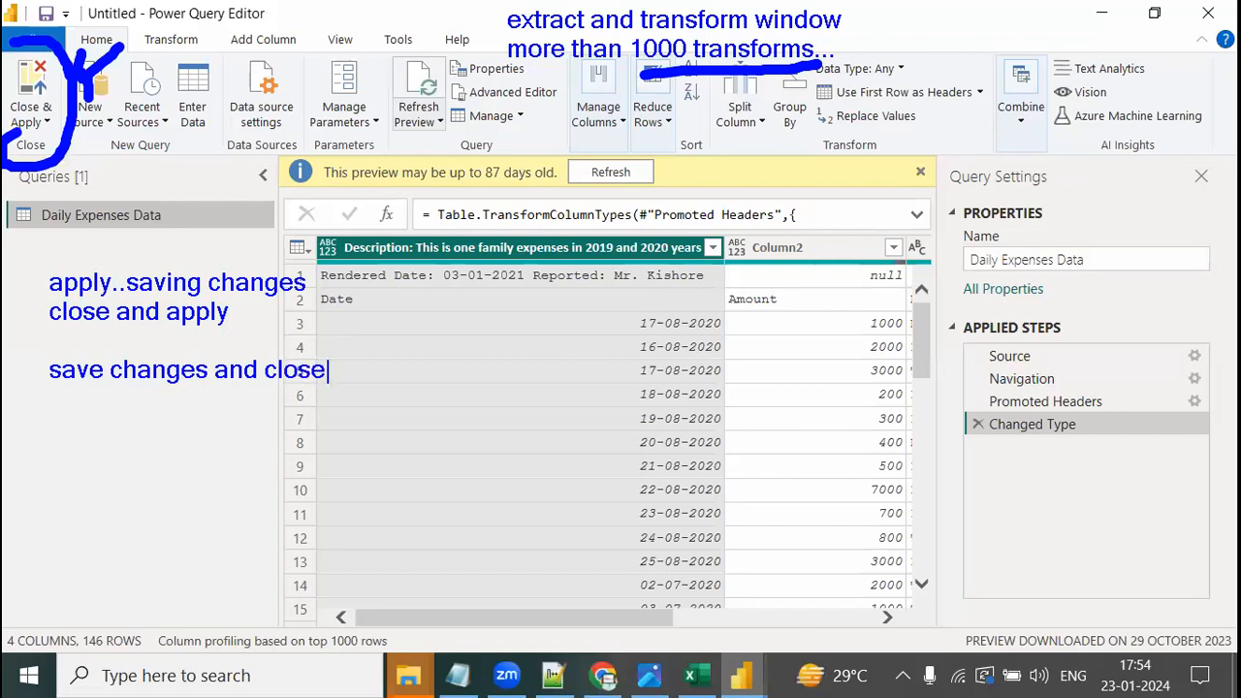
type("the window")
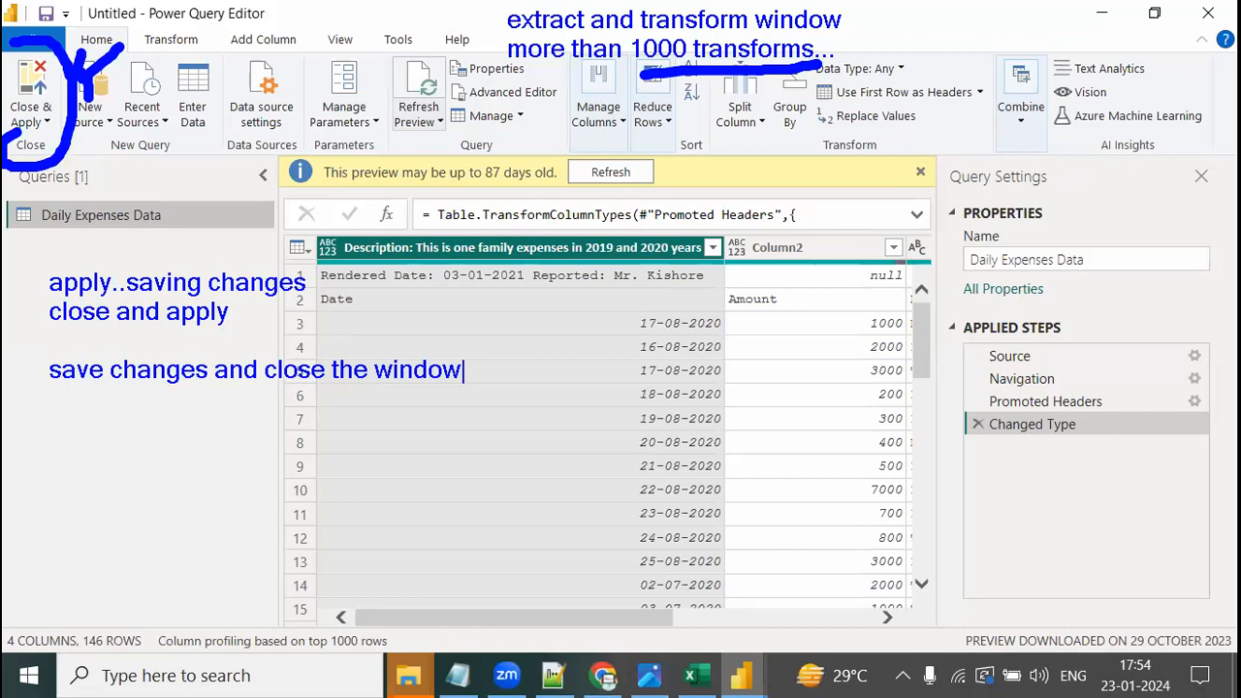
mouse_move(85, 157)
left_mouse_down()
mouse_move(92, 260)
mouse_move(153, 235)
left_mouse_up()
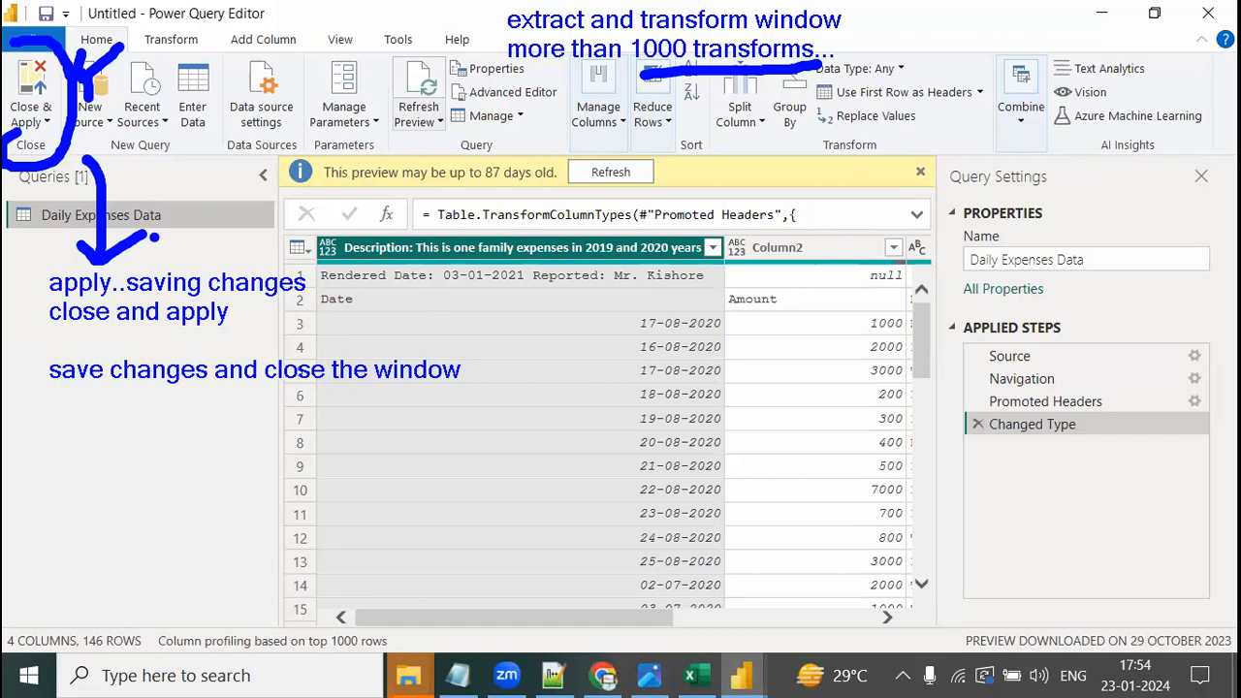
- Clear the screen annotations and dismiss the notice about the preview's age
key("Escape")
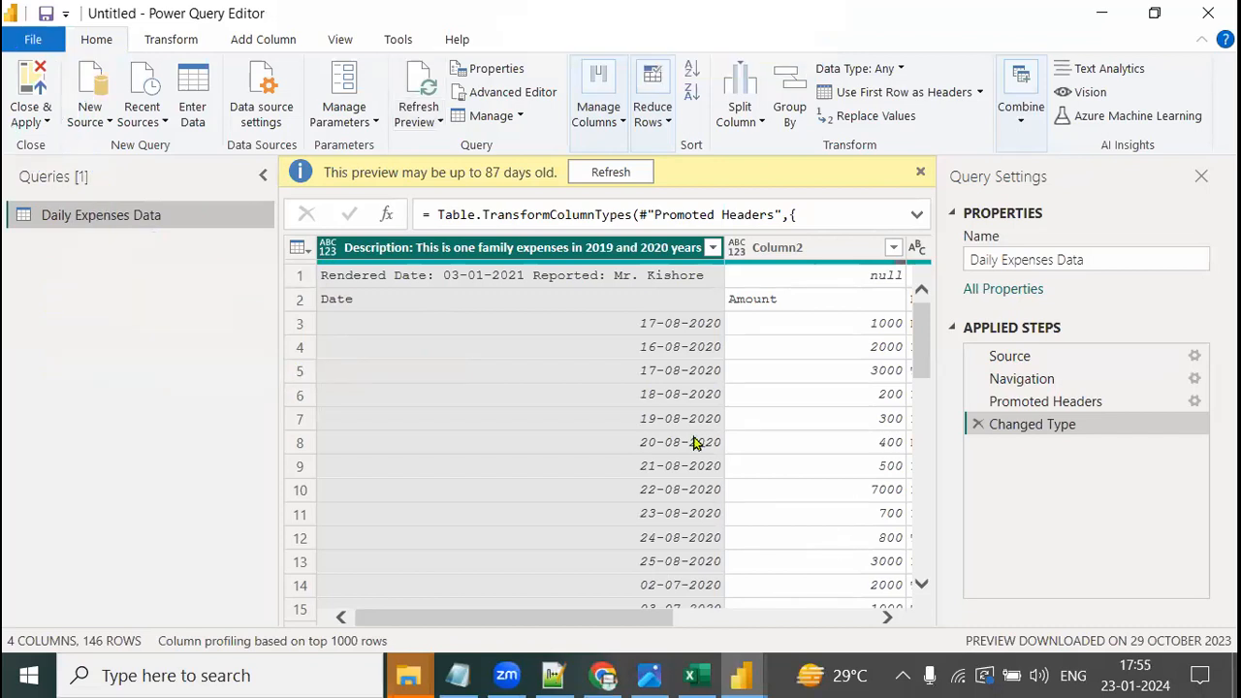
left_click(922, 174)
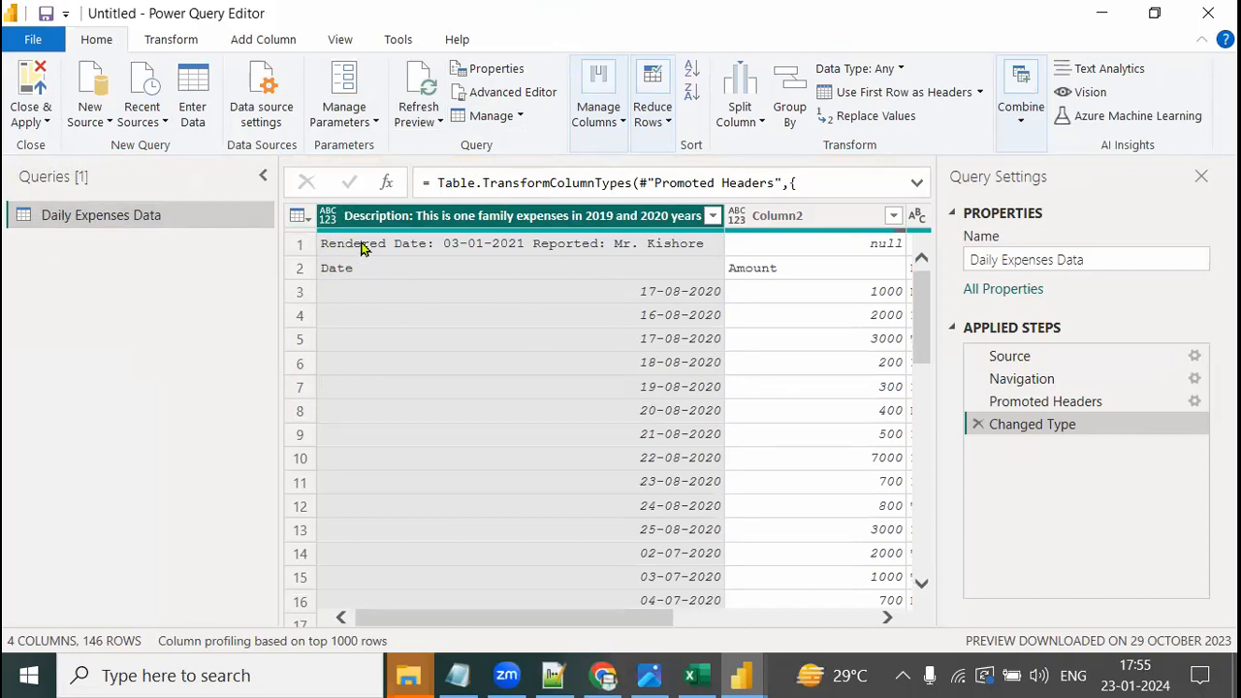
- Remove the top 1 row from the Daily Expenses Data table
left_click(298, 217)
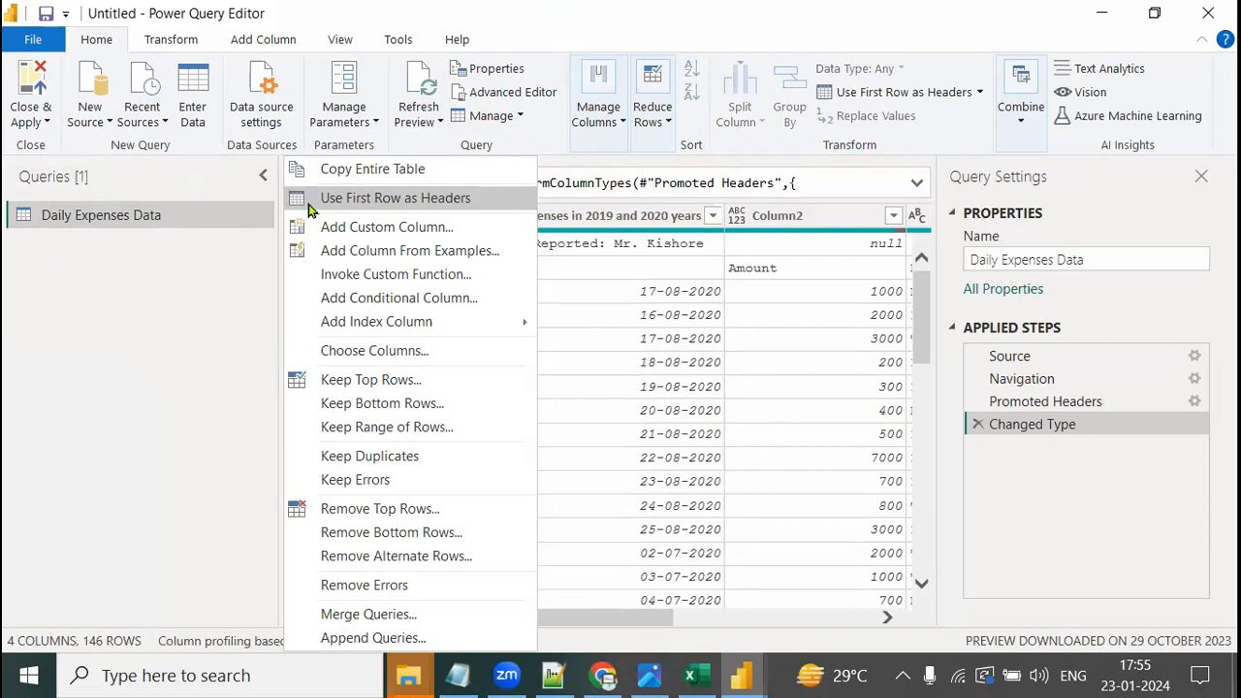
left_click(405, 514)
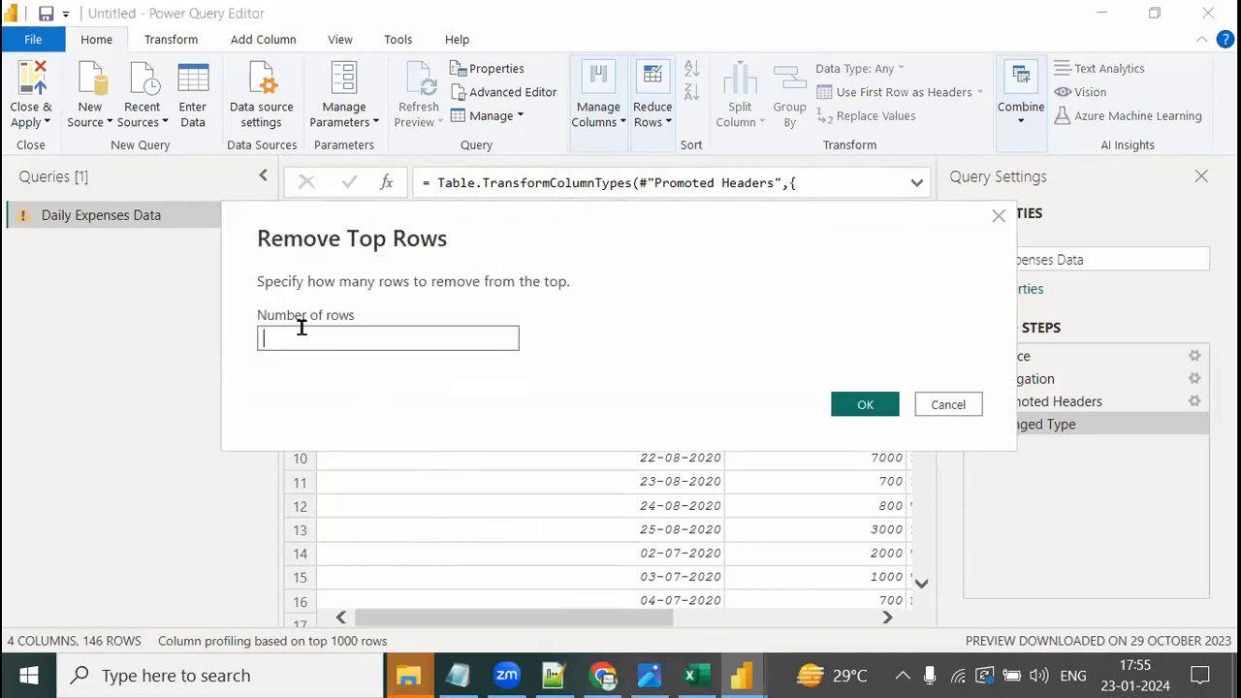
type("1")
left_click(866, 406)
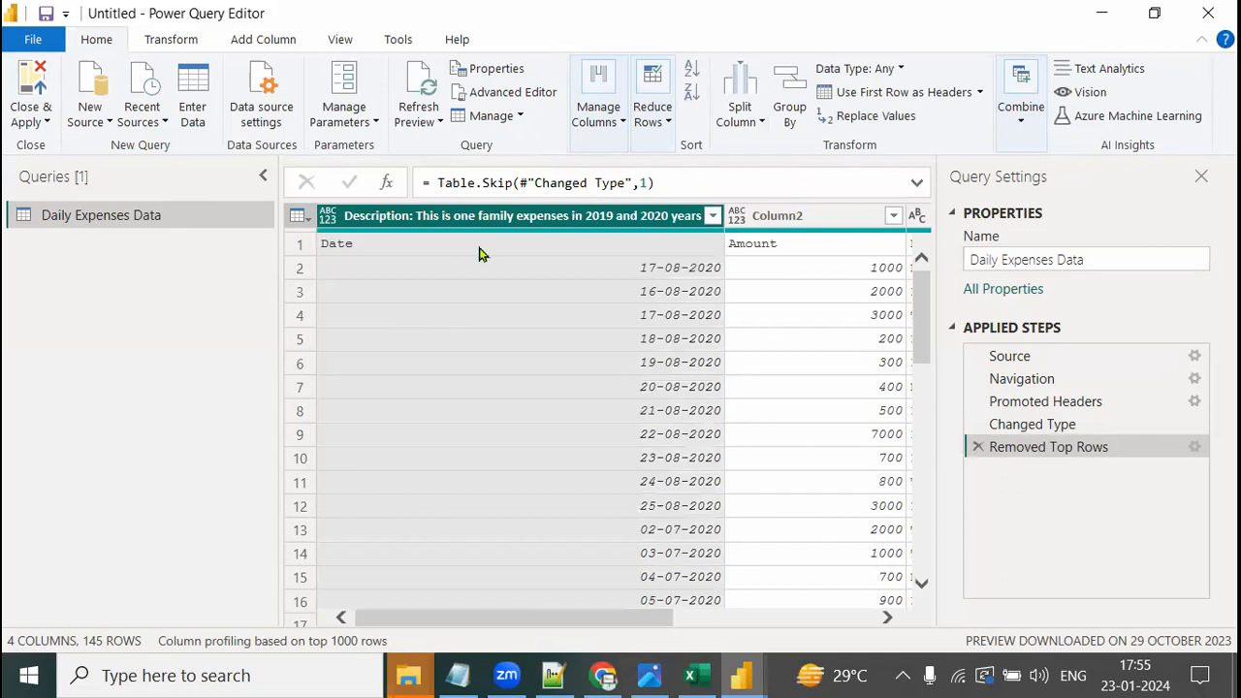
- Use the first row, with Date and Amount, as the table's column headers
left_click(311, 223)
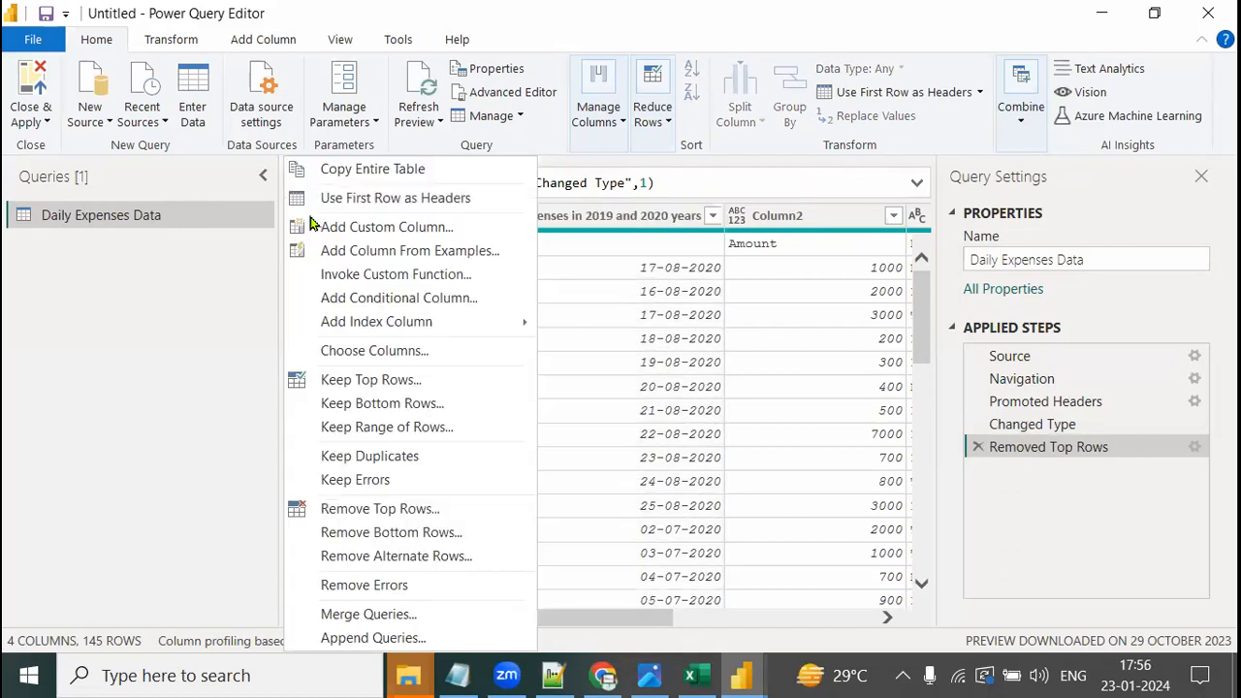
left_click(421, 201)
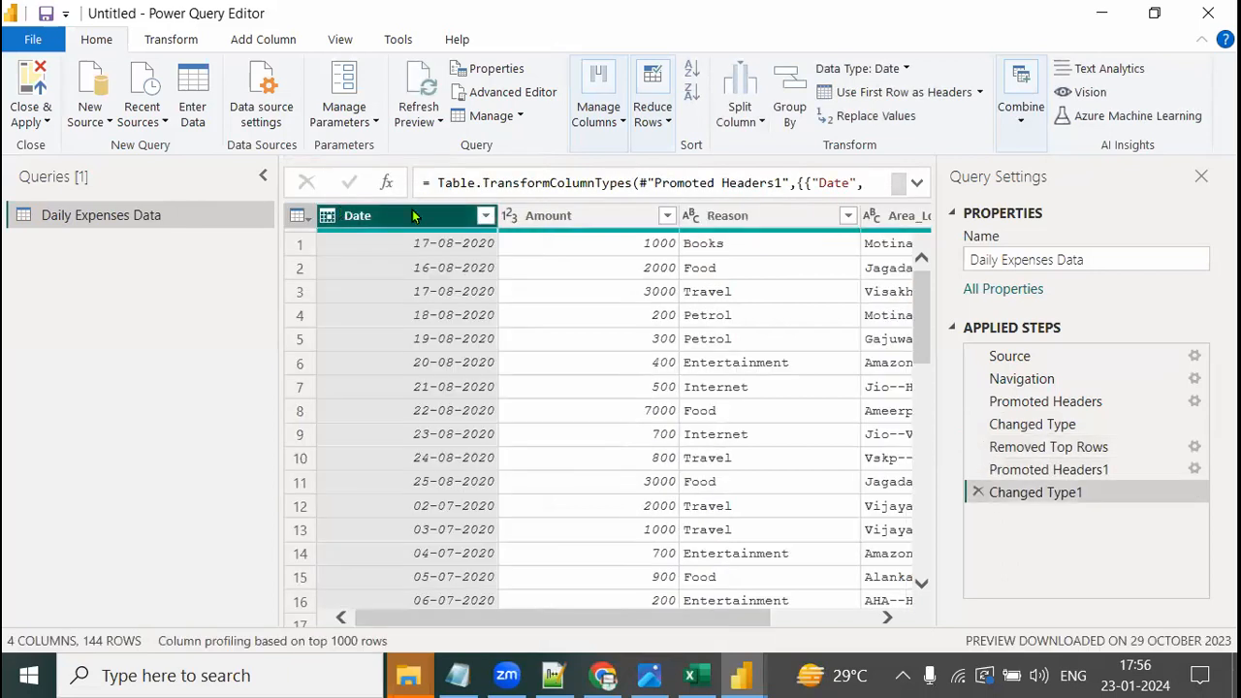
left_click_drag(748, 618, 527, 595)
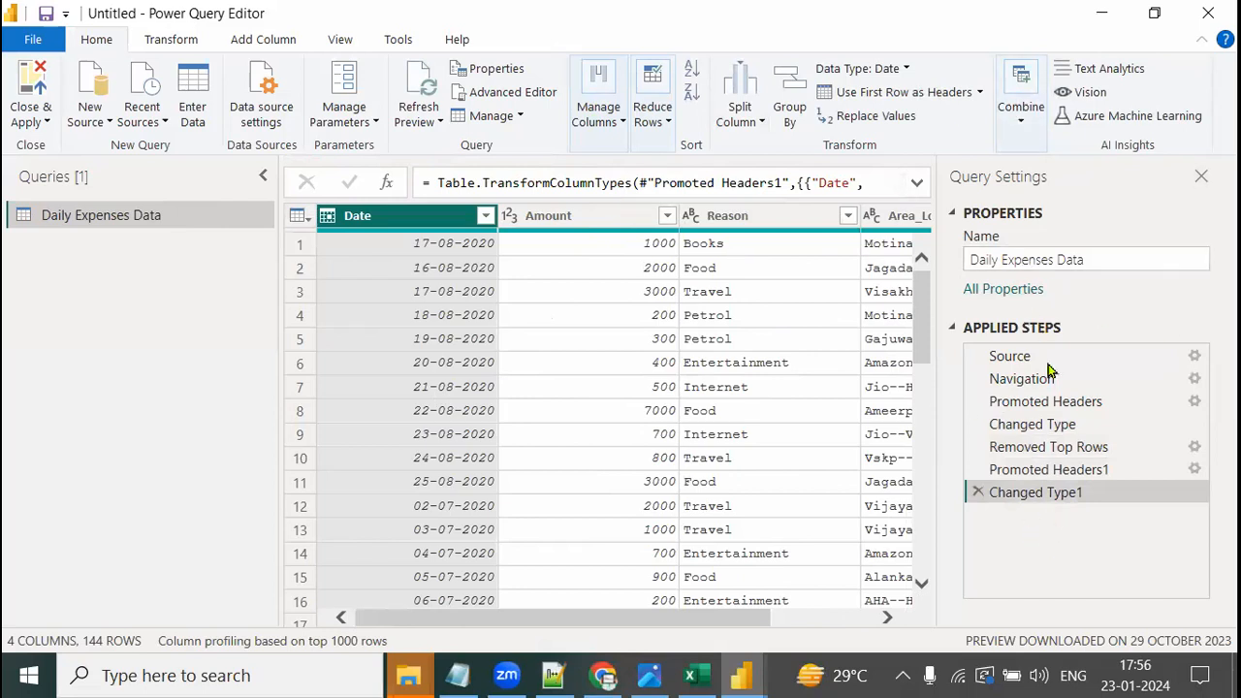
- Delete the applied steps Changed Type1, Promoted Headers1 and Removed Top Rows
left_click(978, 493)
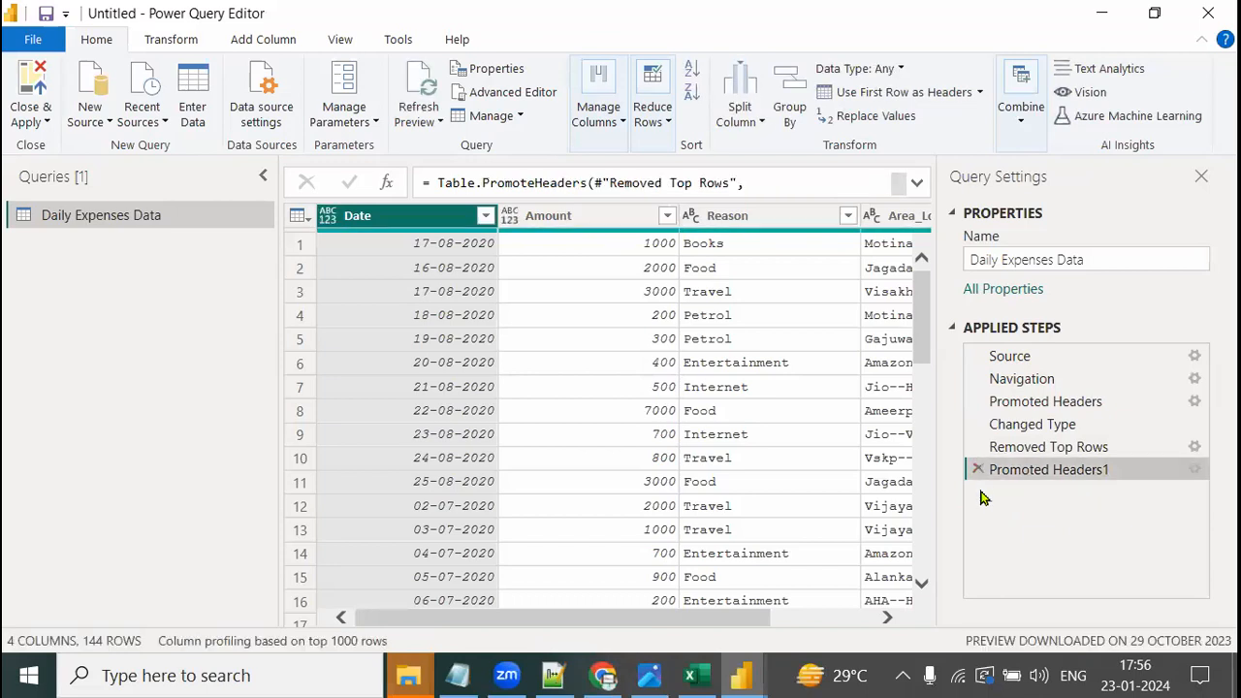
left_click(977, 469)
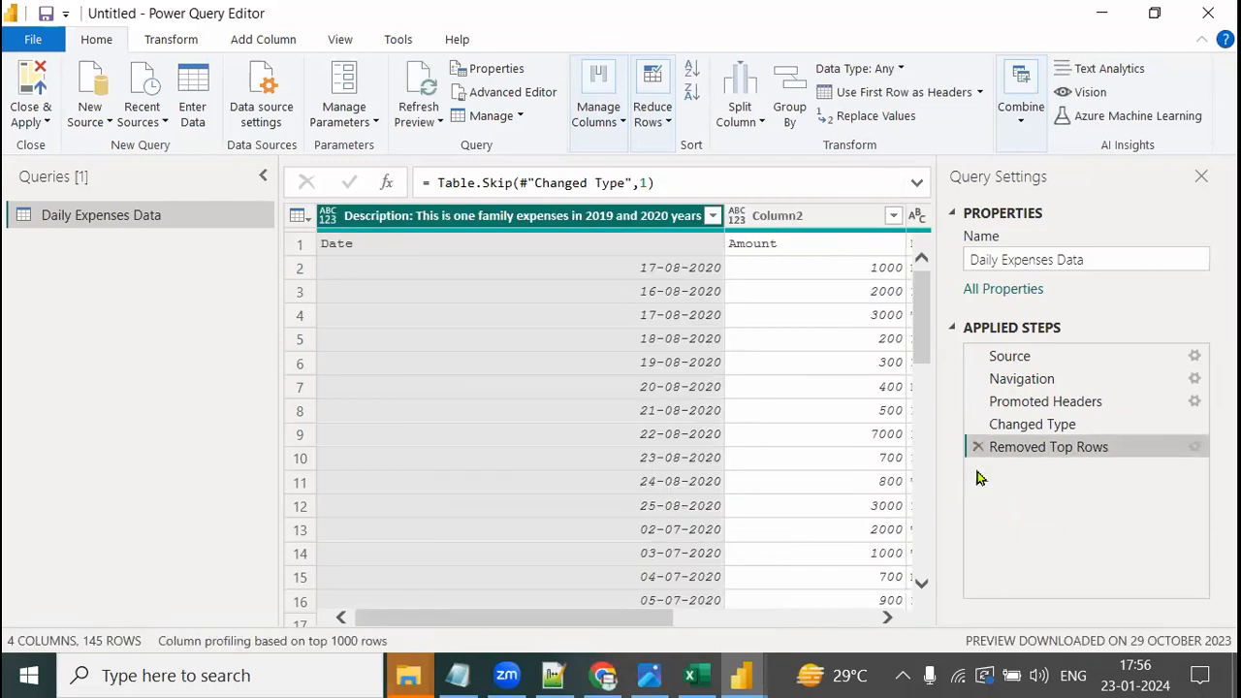
left_click(978, 448)
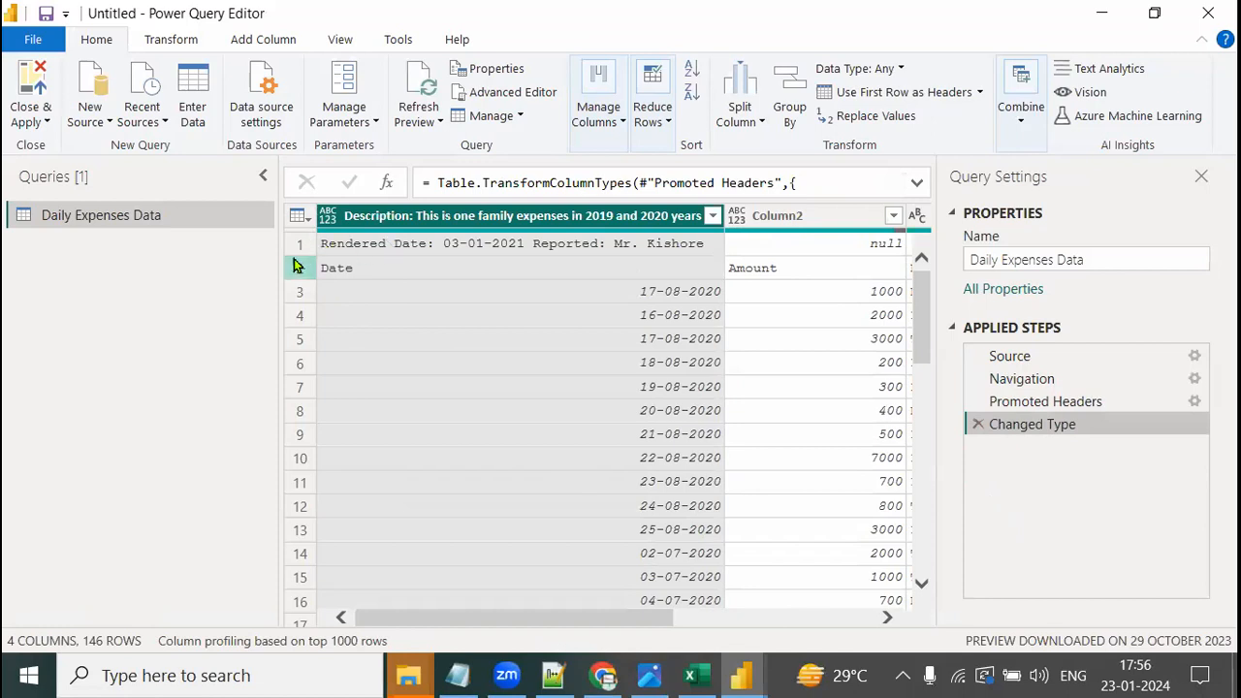
- Remove the top 1 row holding the rendered-date line again, and use the new first row as headers
left_click(297, 216)
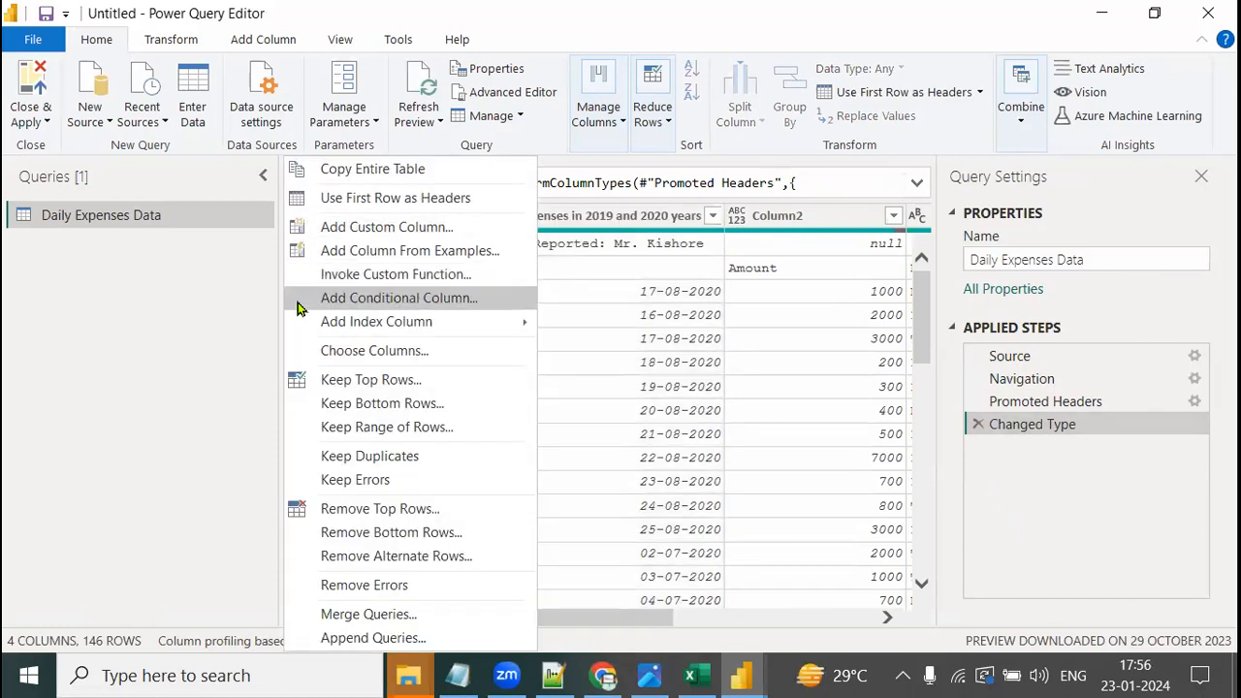
left_click(390, 520)
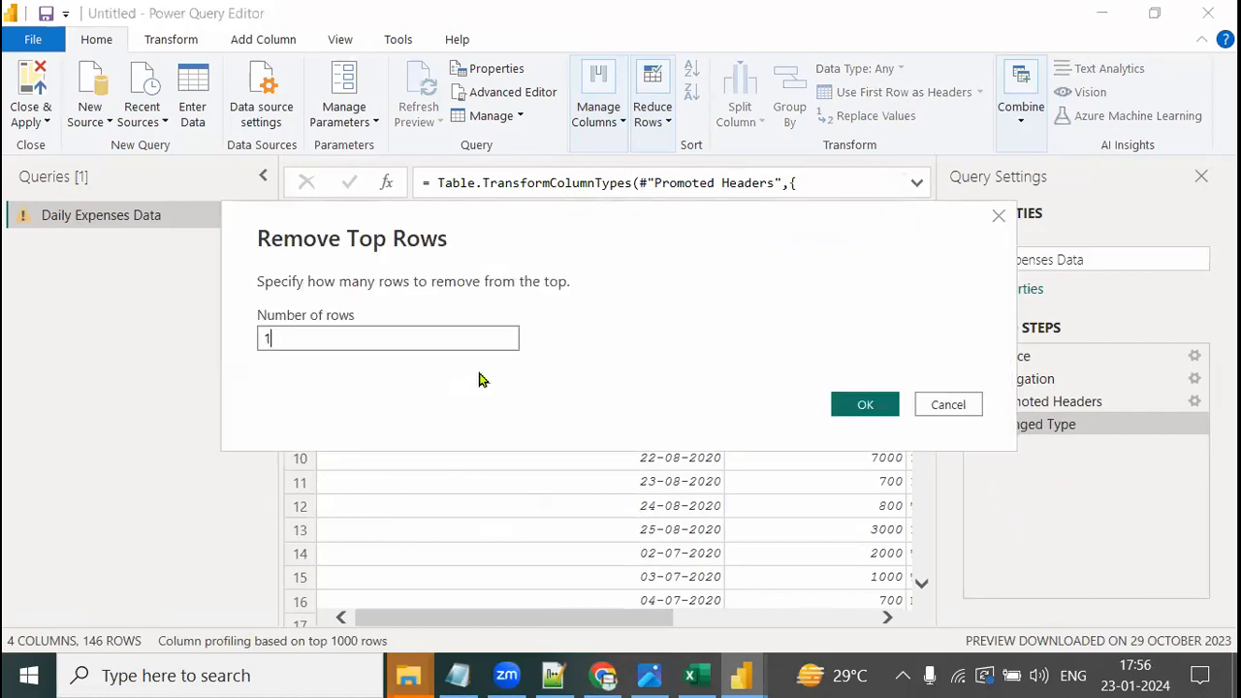
left_click(861, 406)
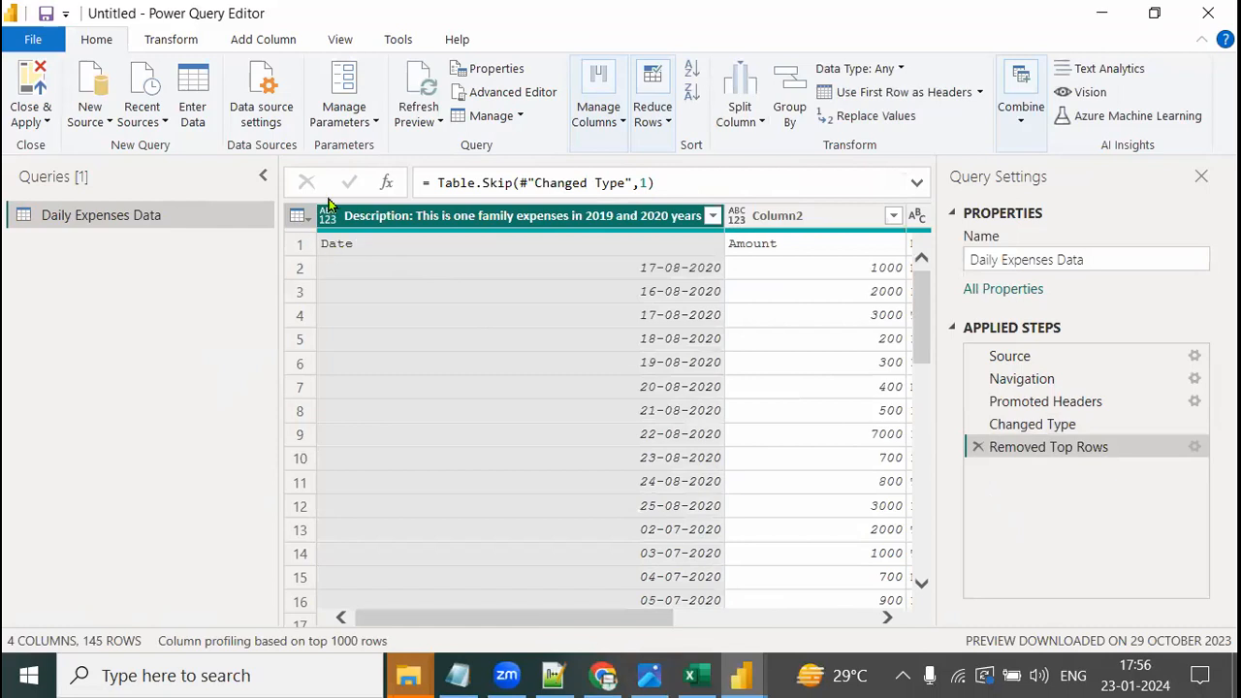
left_click(301, 216)
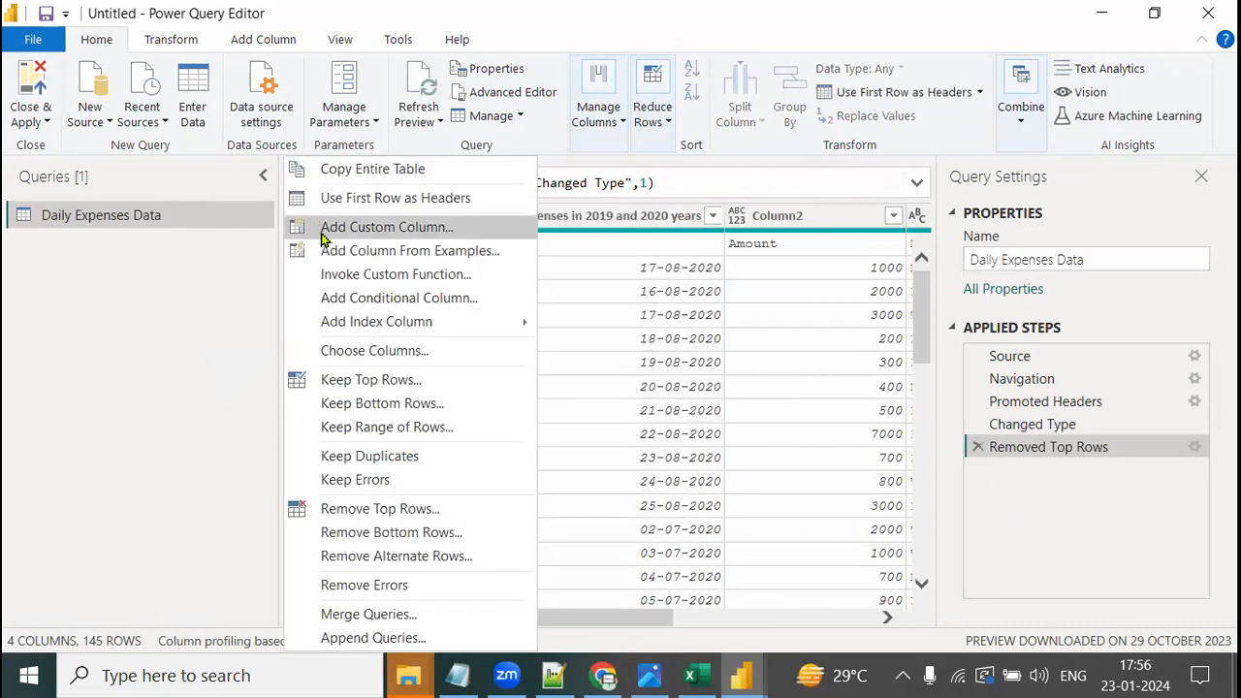
left_click(441, 204)
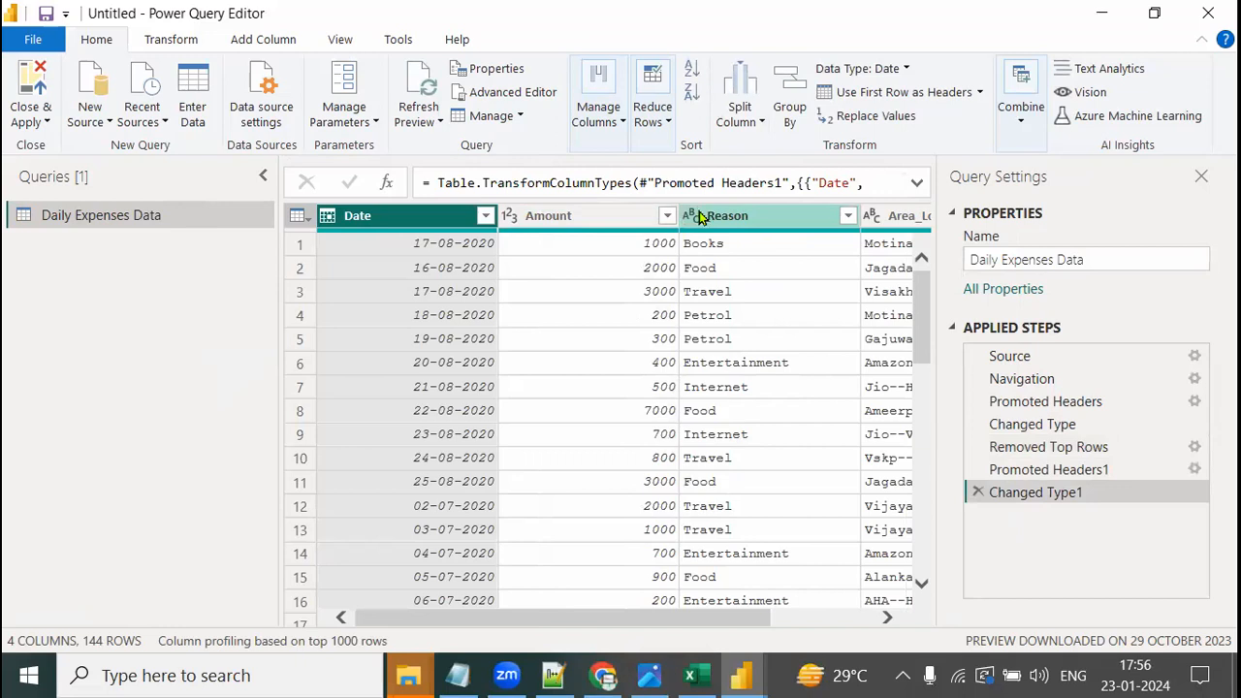
- Split the Area_Location column by the custom delimiter "--" at each occurrence
left_click_drag(747, 620, 907, 603)
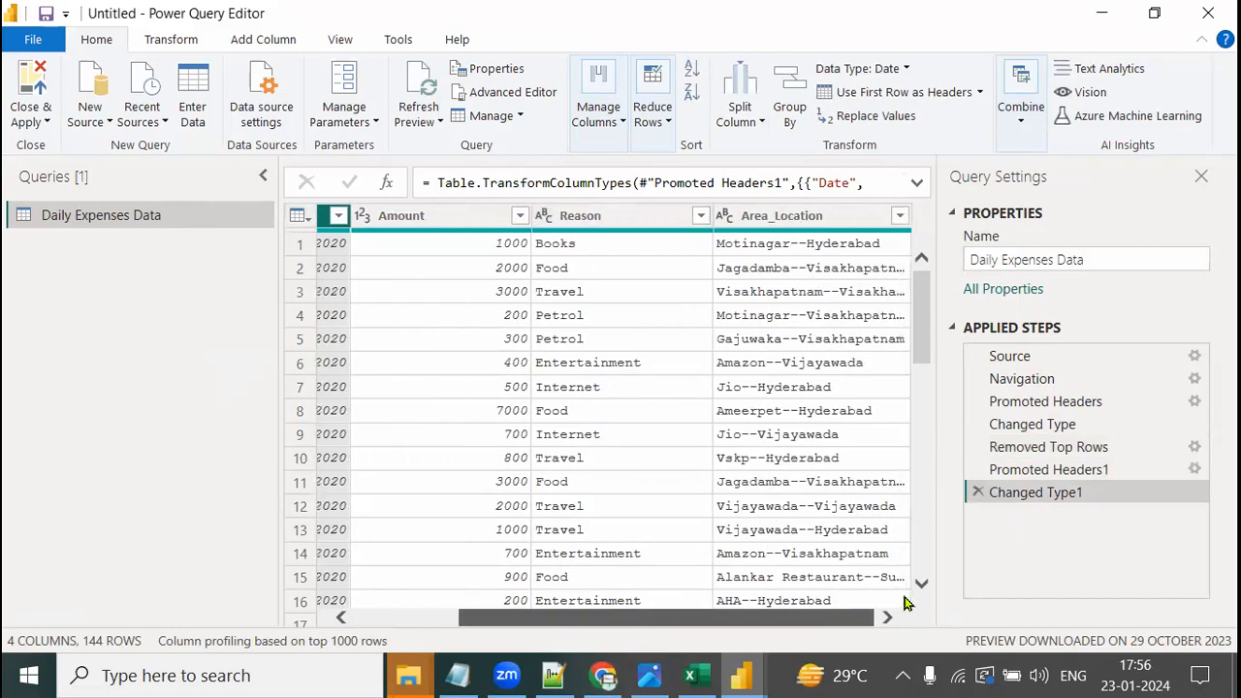
left_click(803, 224)
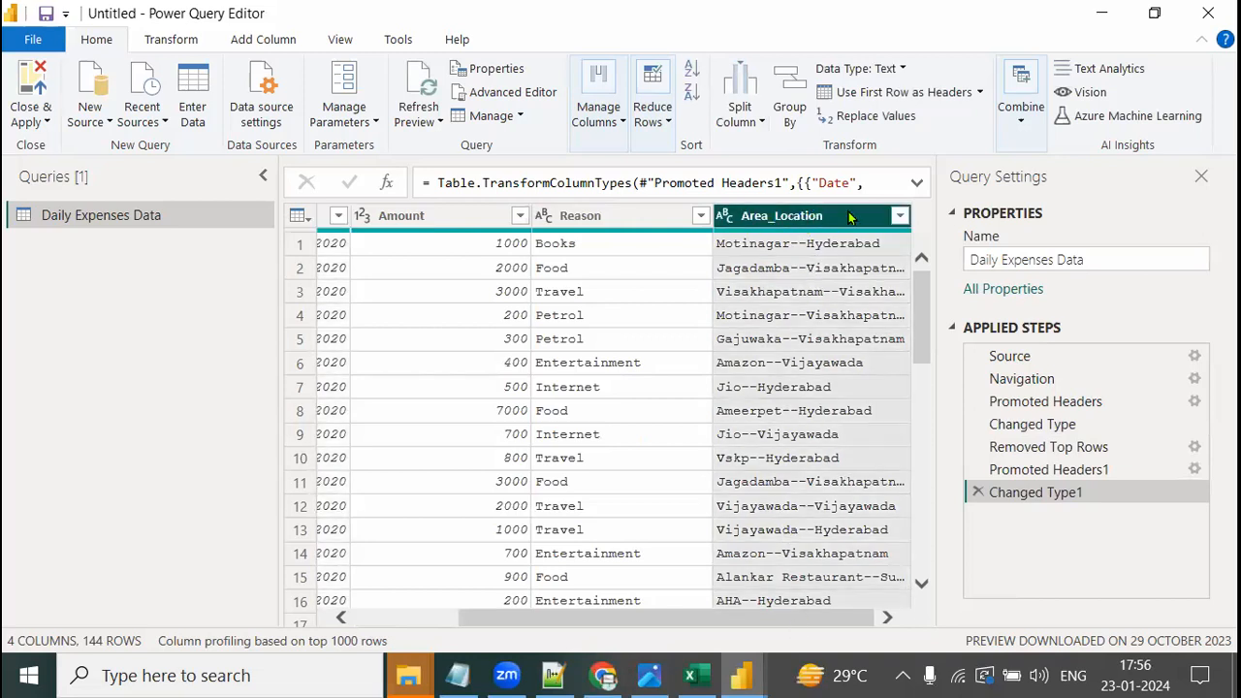
right_click(811, 224)
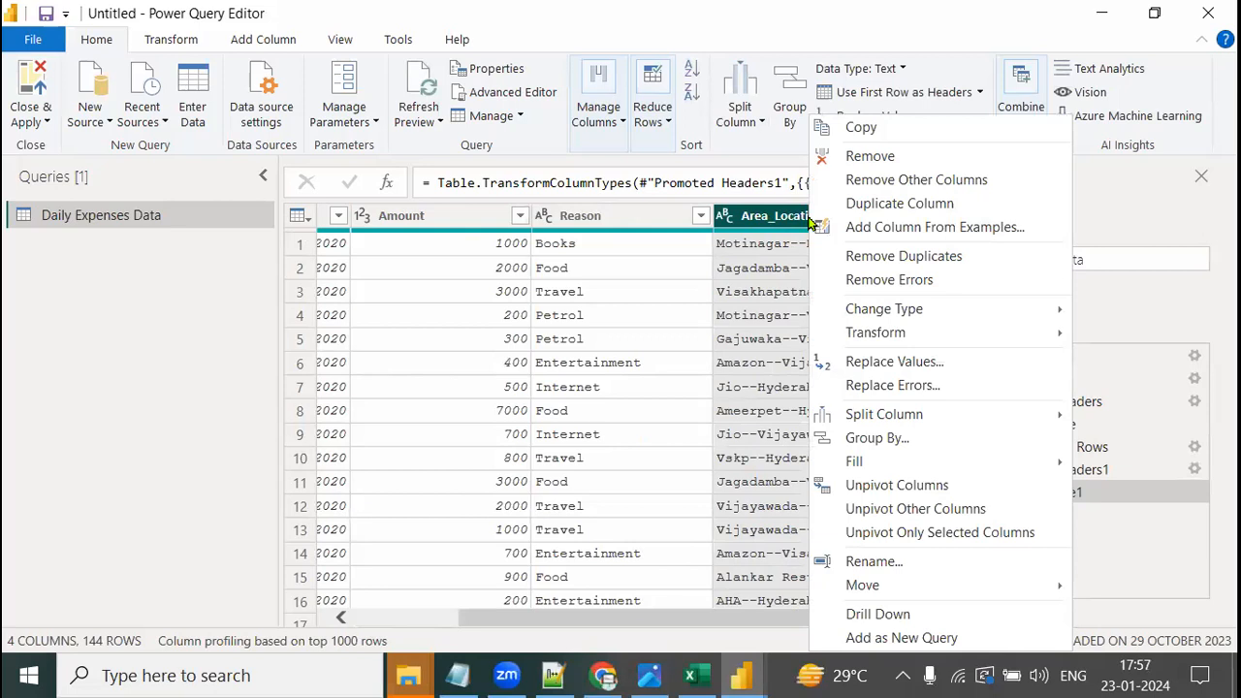
mouse_move(922, 416)
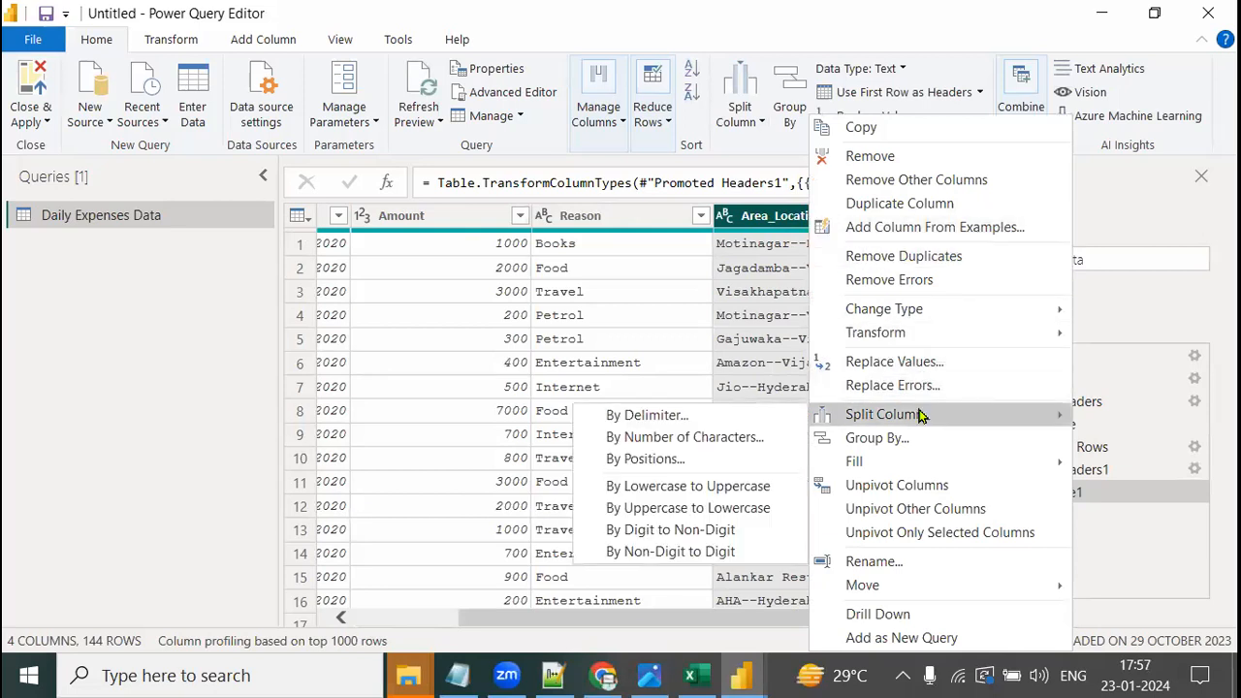
left_click(669, 424)
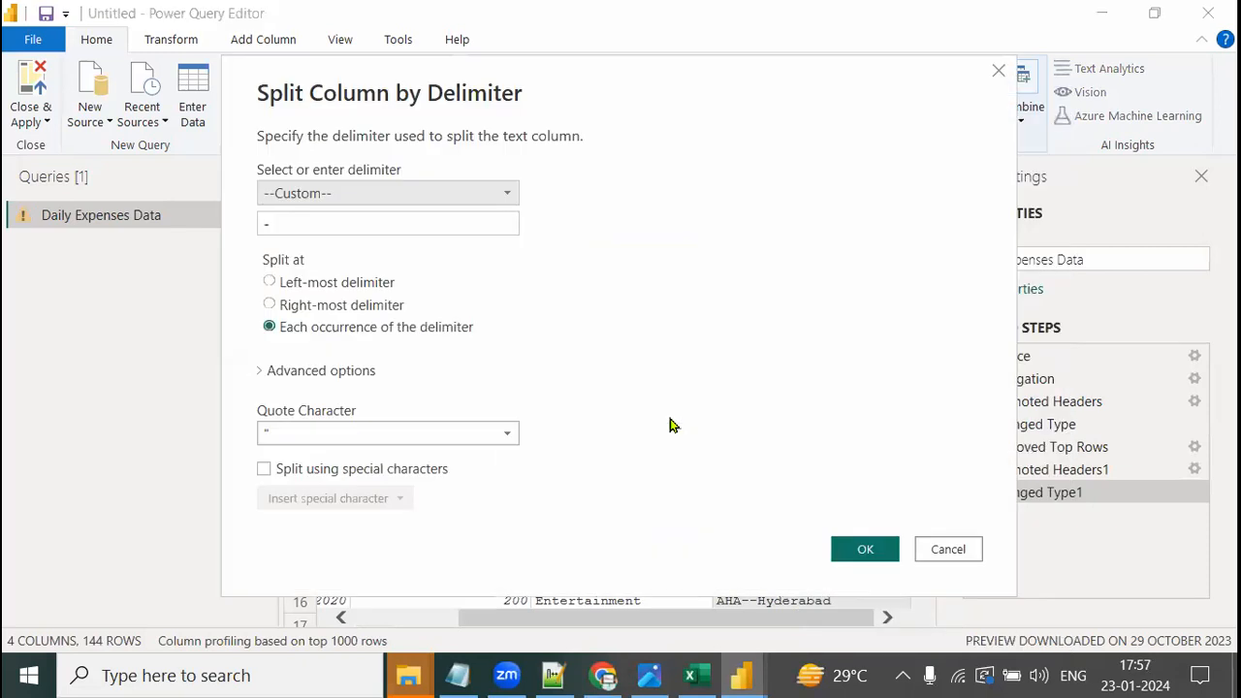
left_click(290, 224)
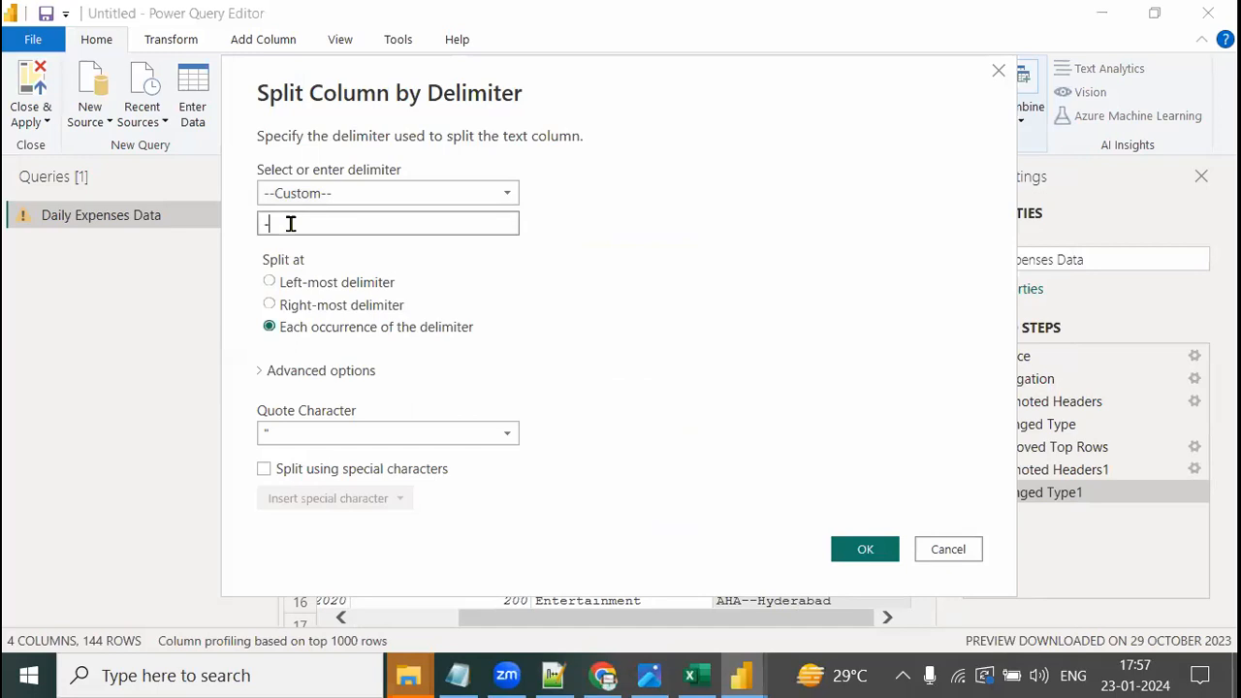
type("--")
left_click(866, 550)
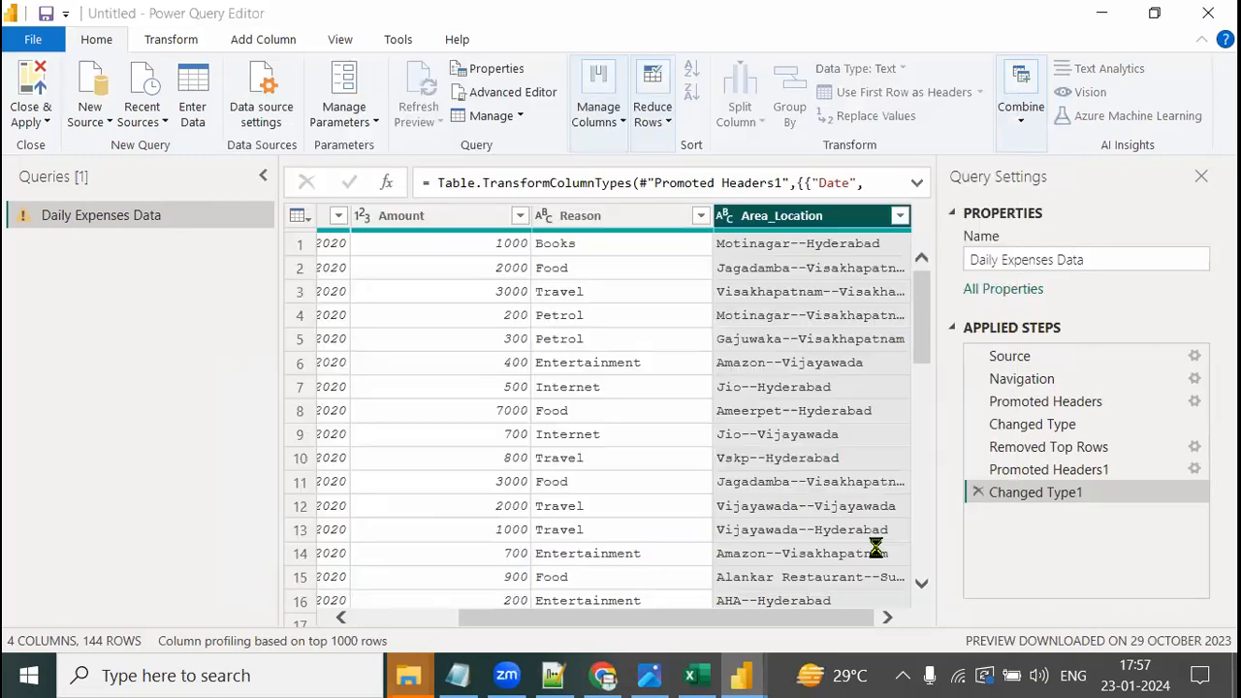
- Rename the column Area_Location.1 to Area and the column Area_Location.2 to Location
left_click_drag(726, 623, 878, 617)
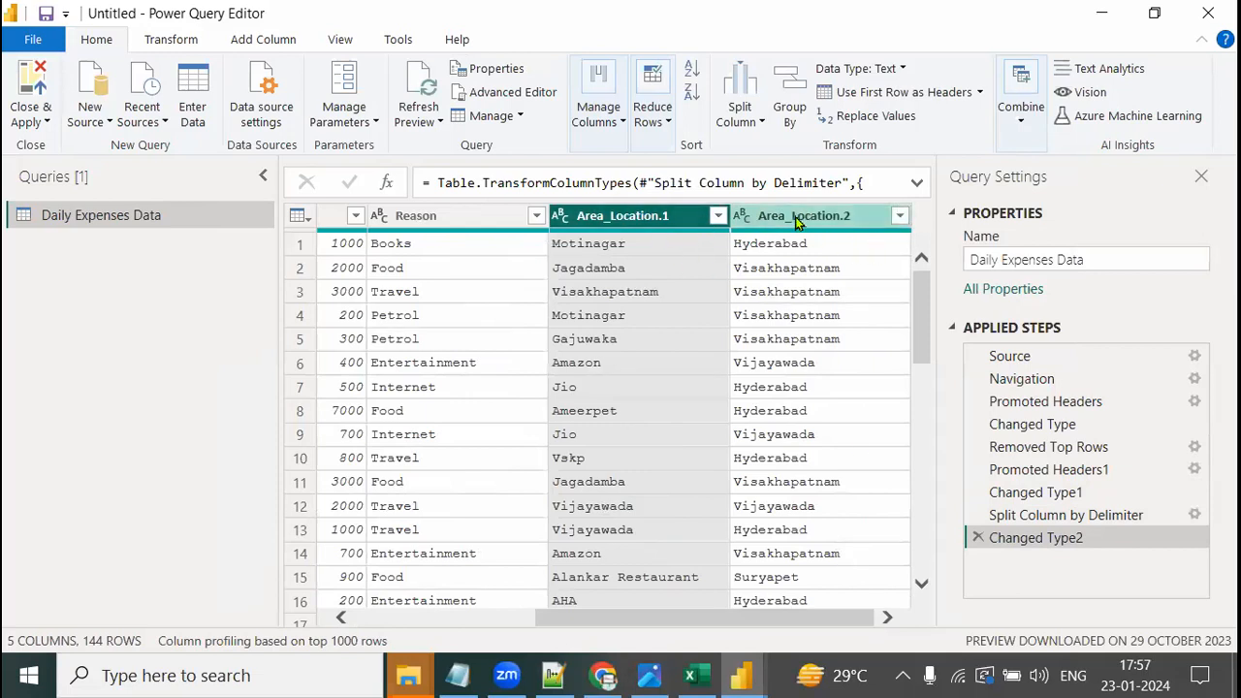
double_click(664, 219)
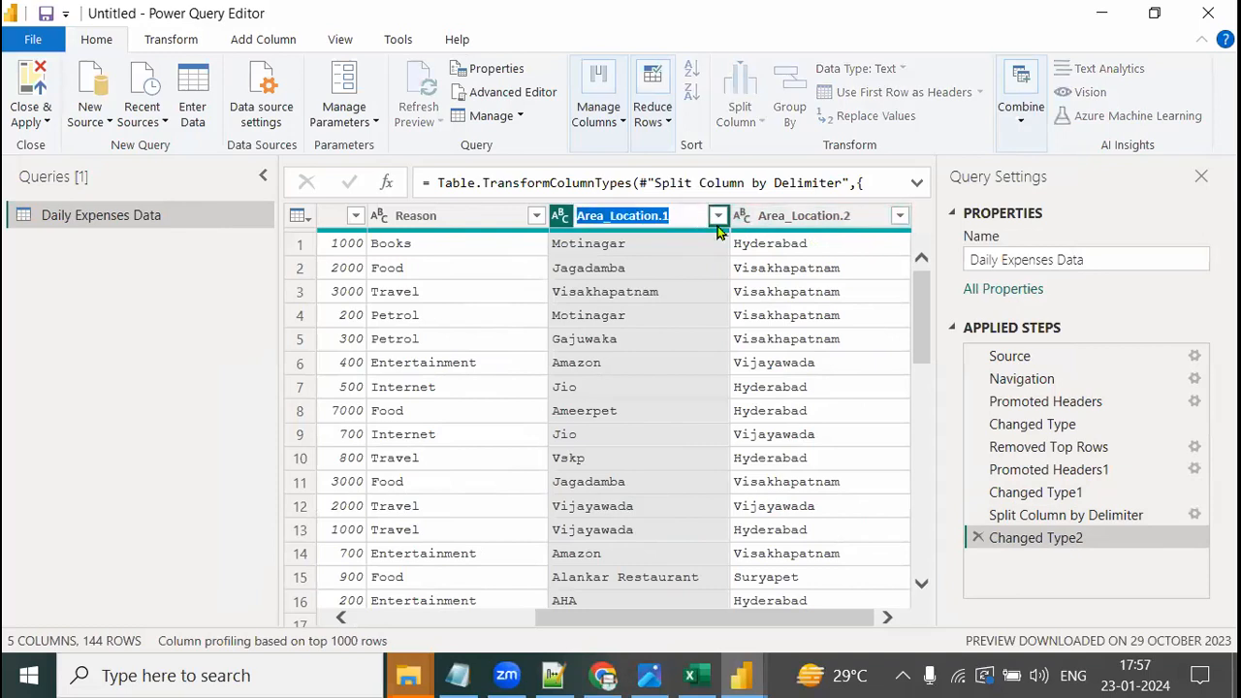
type("r")
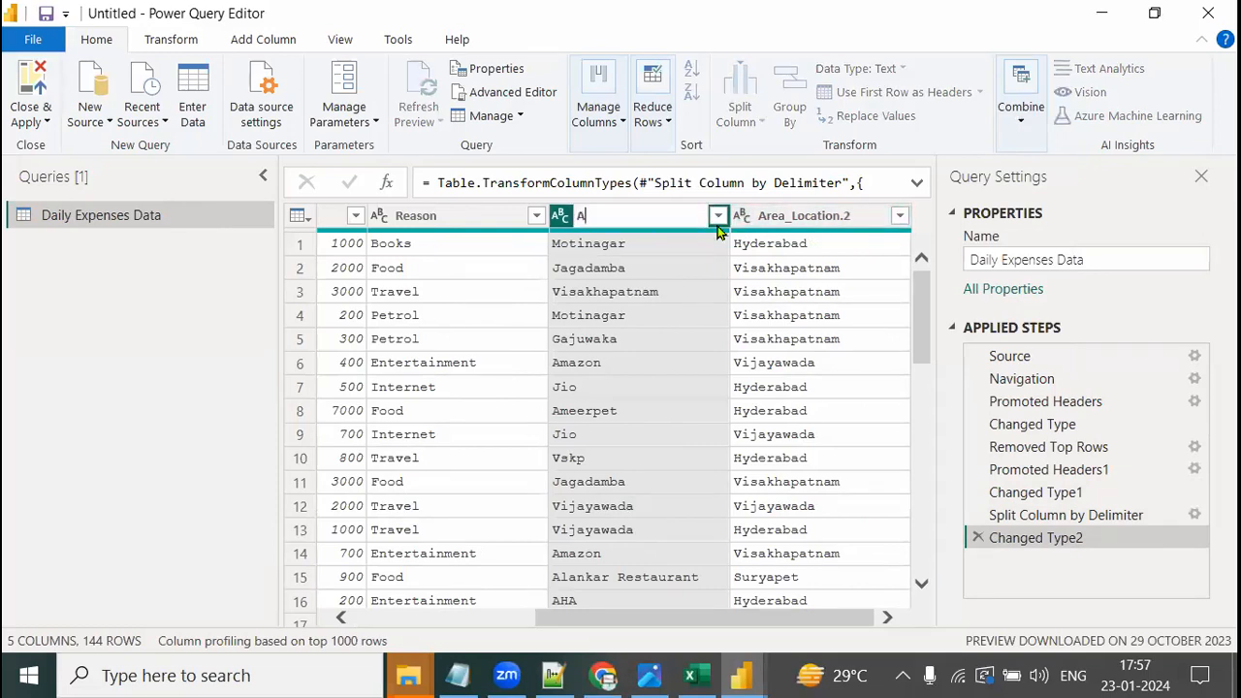
type("rea")
key("Return")
double_click(781, 217)
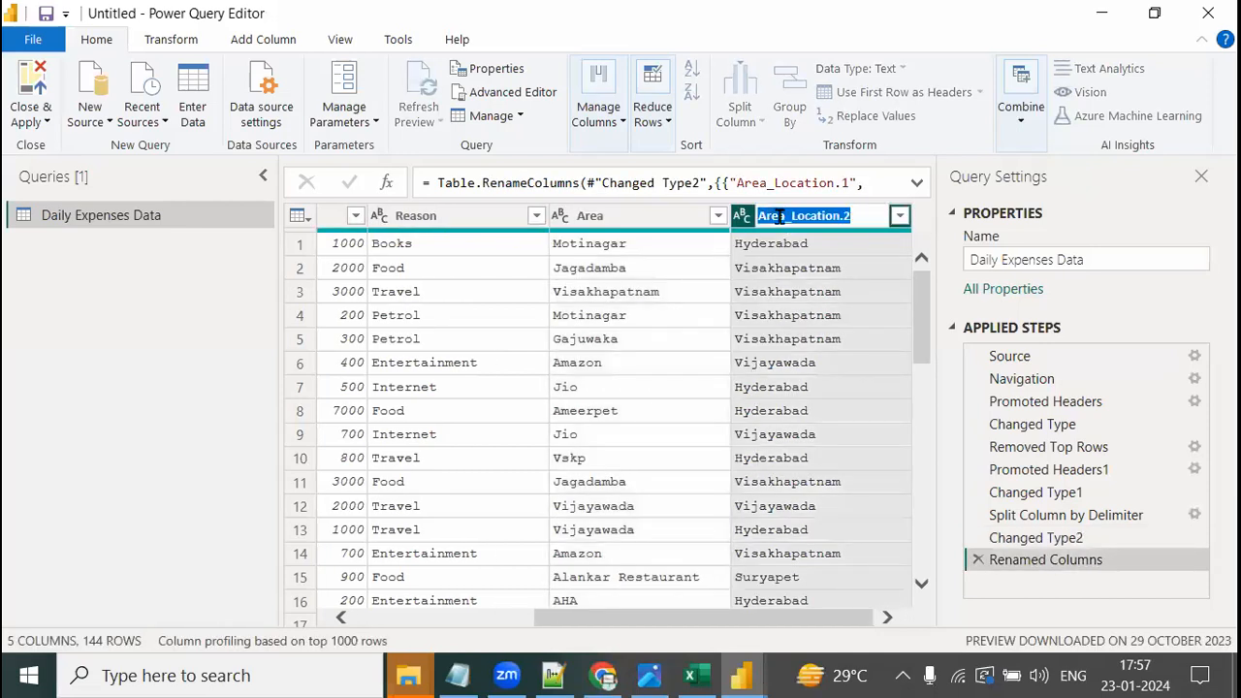
type("Location")
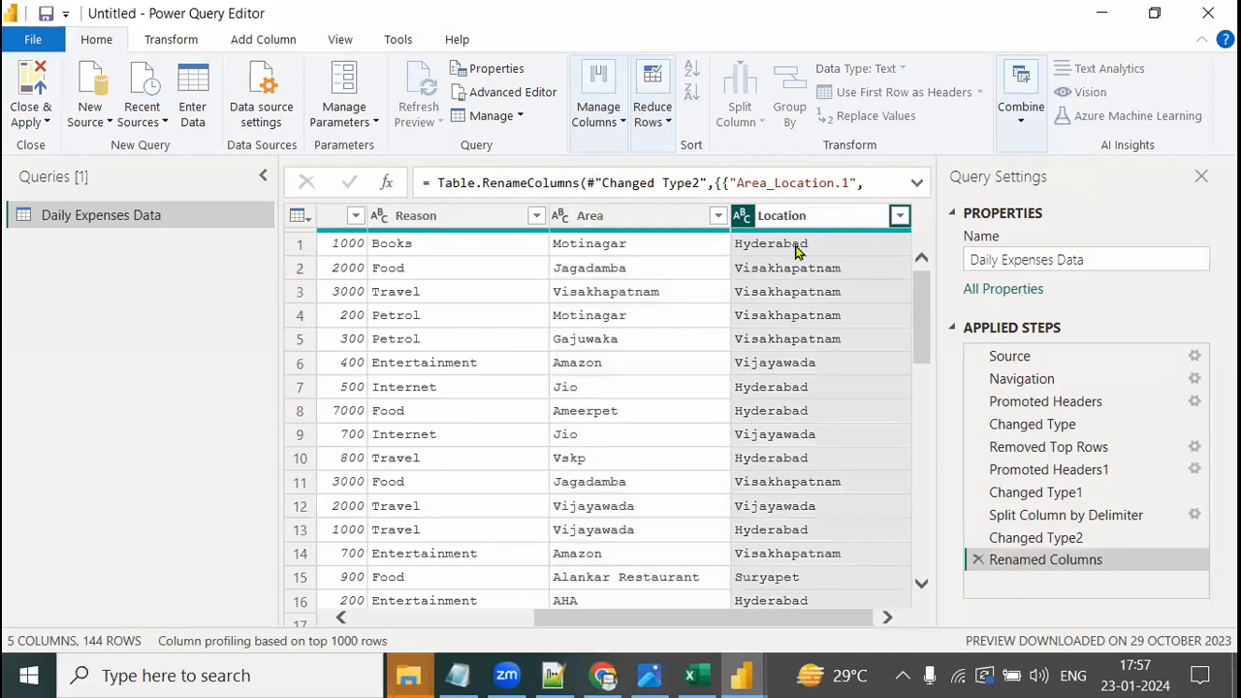
key("Return")
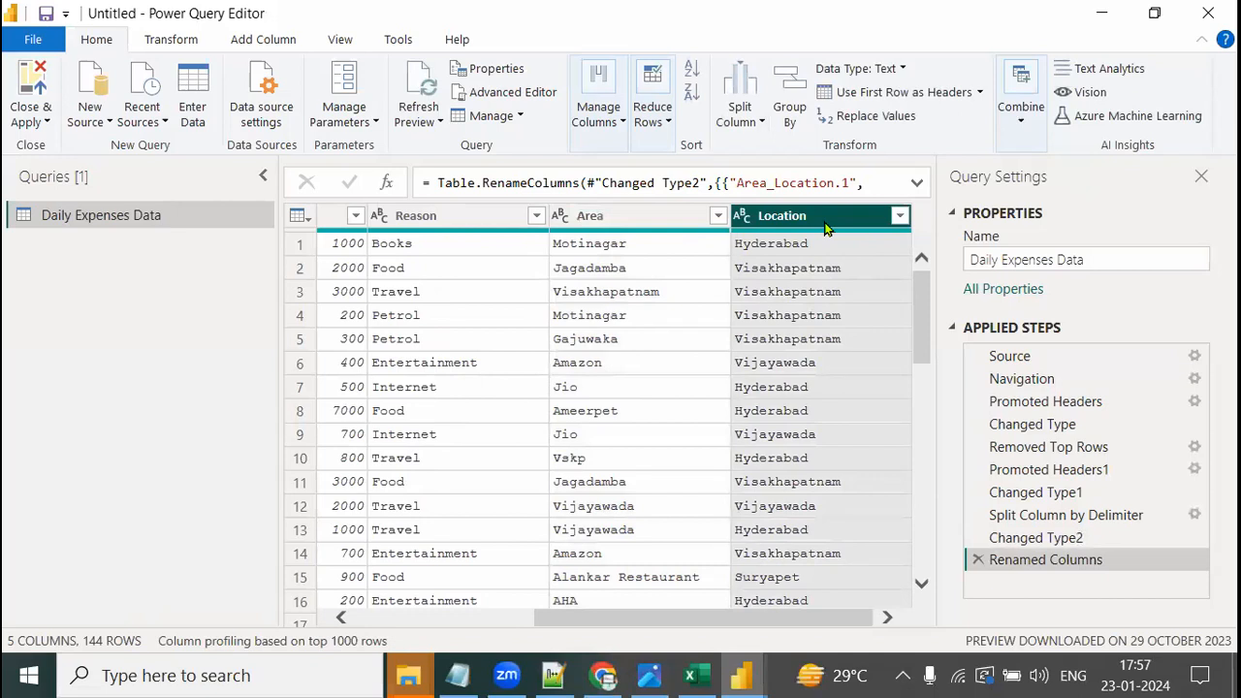
- Close the query editor applying the changes, and expand the Date field down to its Date Hierarchy levels
left_click(45, 121)
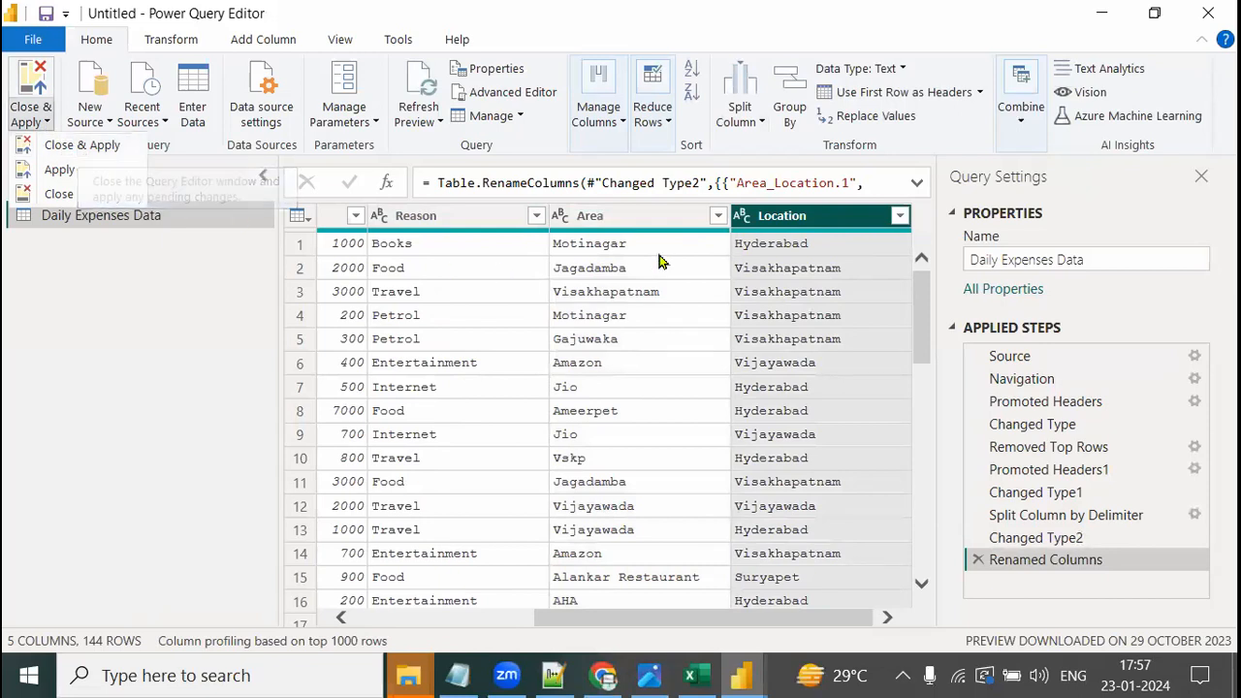
left_click(84, 158)
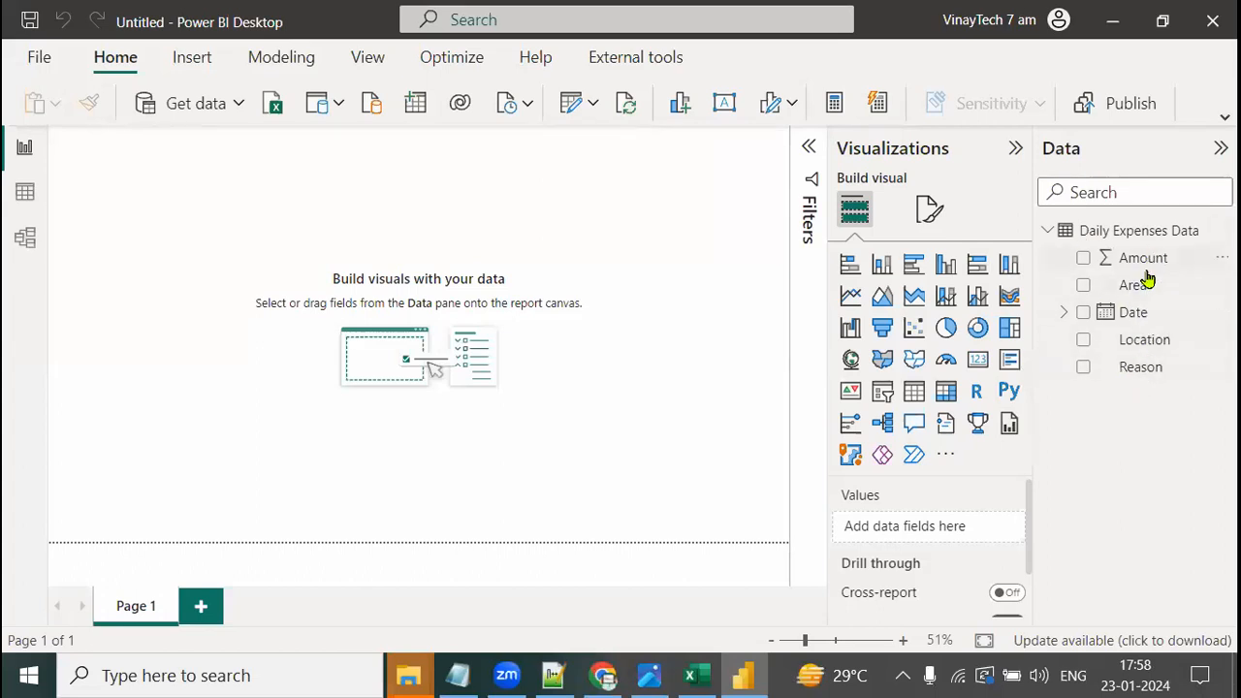
left_click(1067, 315)
left_click(1082, 340)
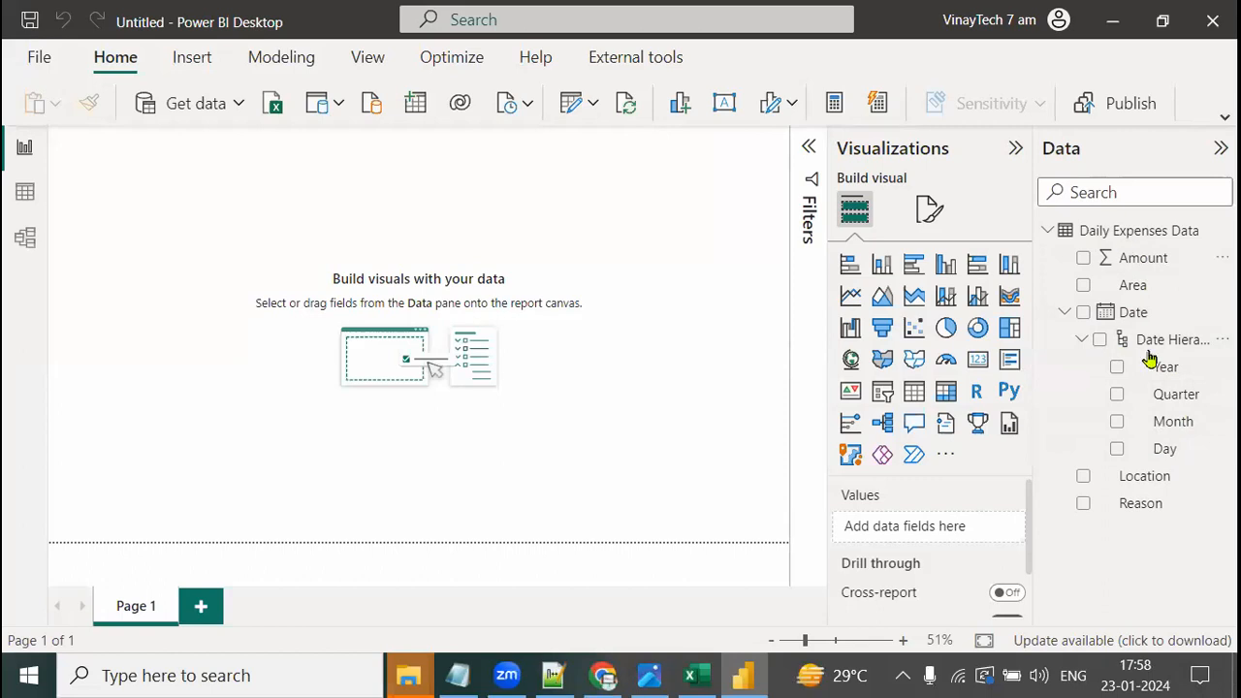
- Show the Daily Expenses Data rows in table view and compare them with the Self Service BI example image 16.jpeg
left_click(34, 202)
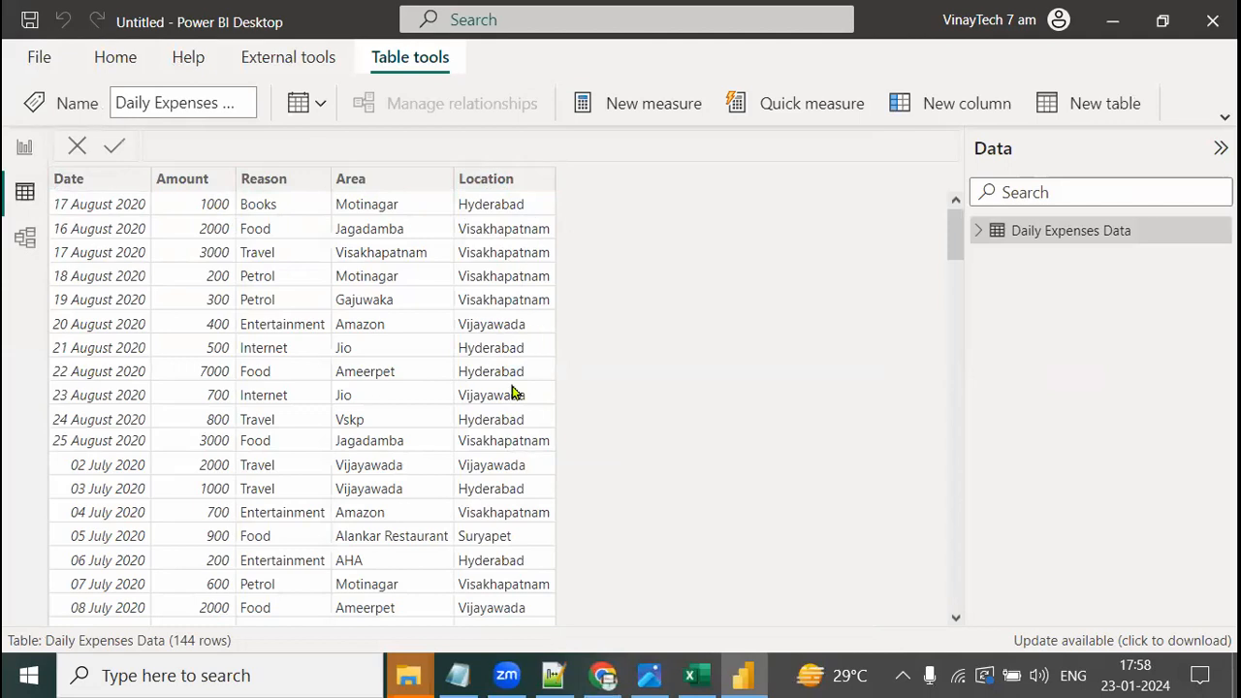
left_click(649, 675)
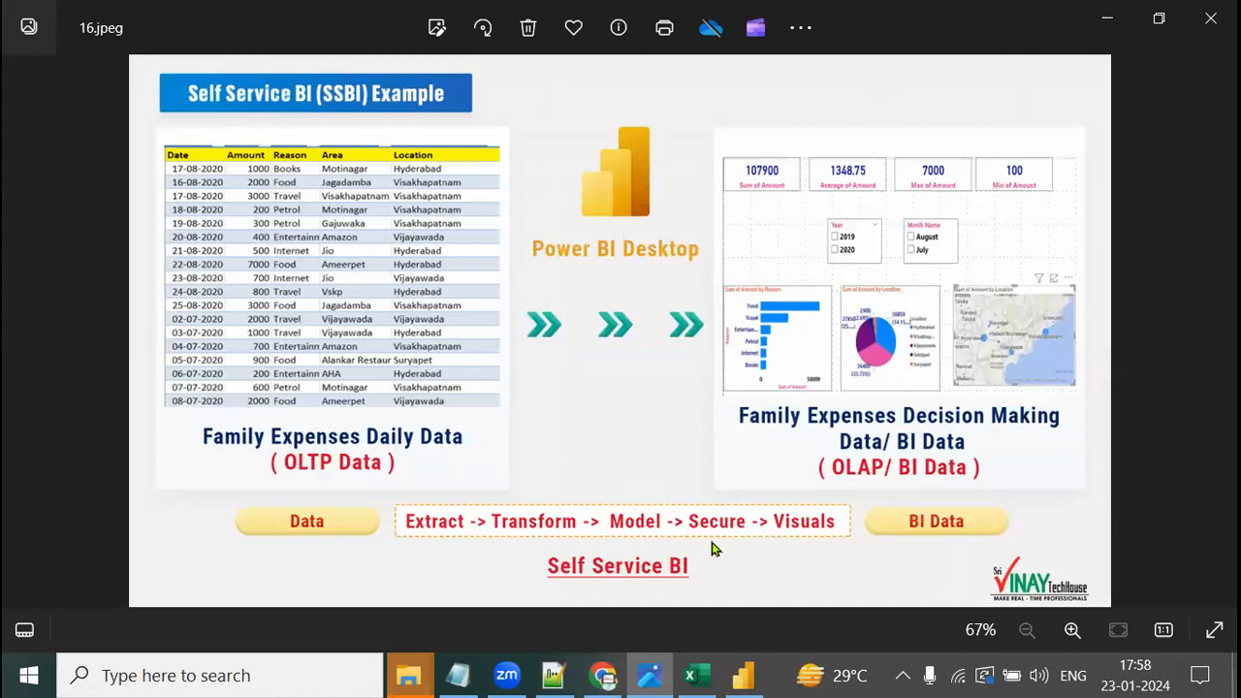
left_click(743, 676)
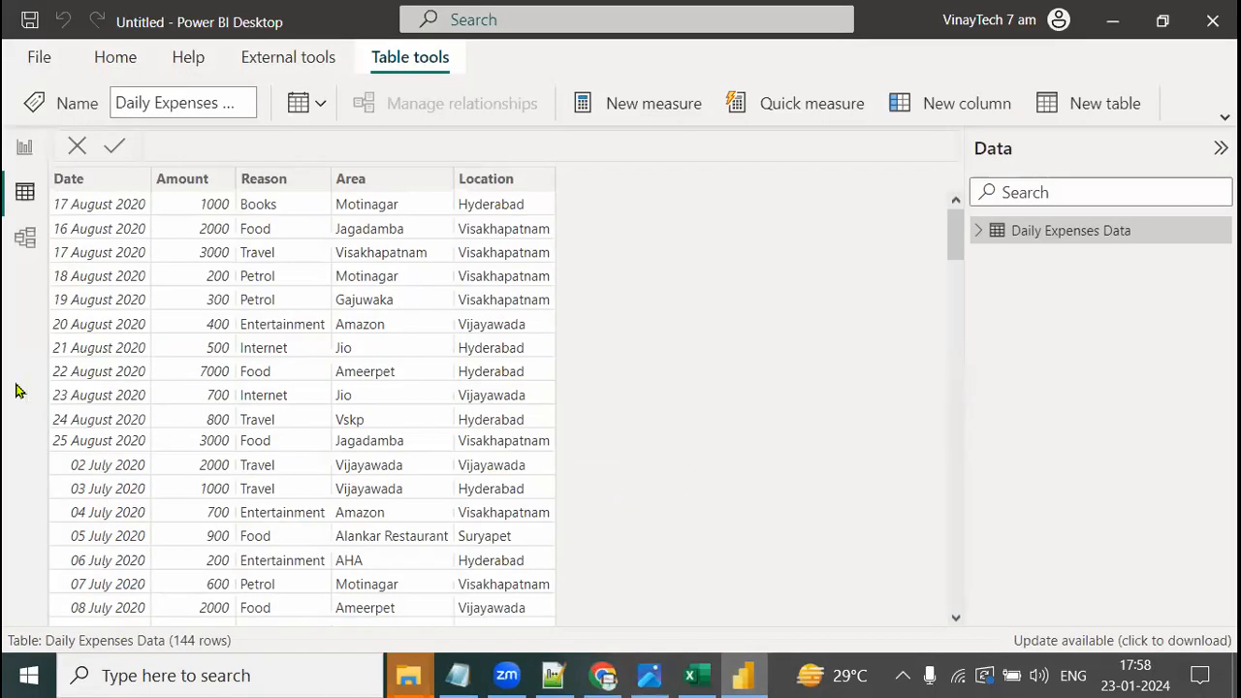
- Examine the model view and the report view's role security commands, and compare them with the process line in image 16.jpeg
left_click(34, 248)
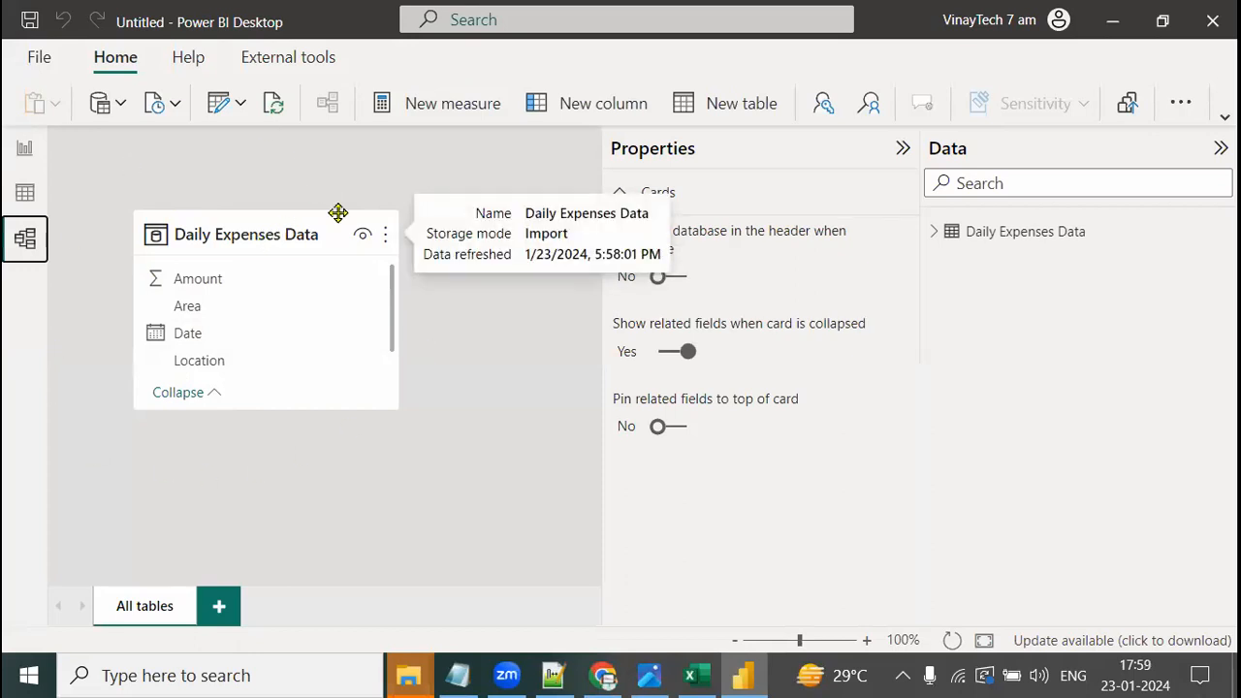
left_click(25, 148)
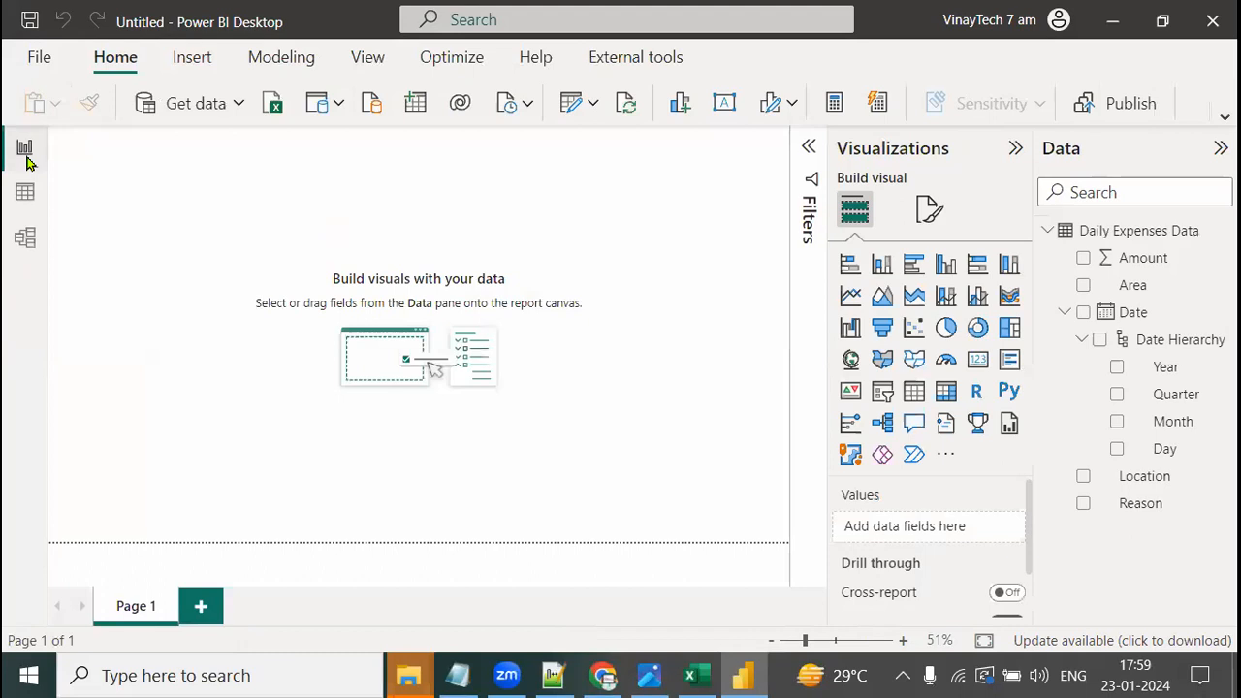
left_click(279, 56)
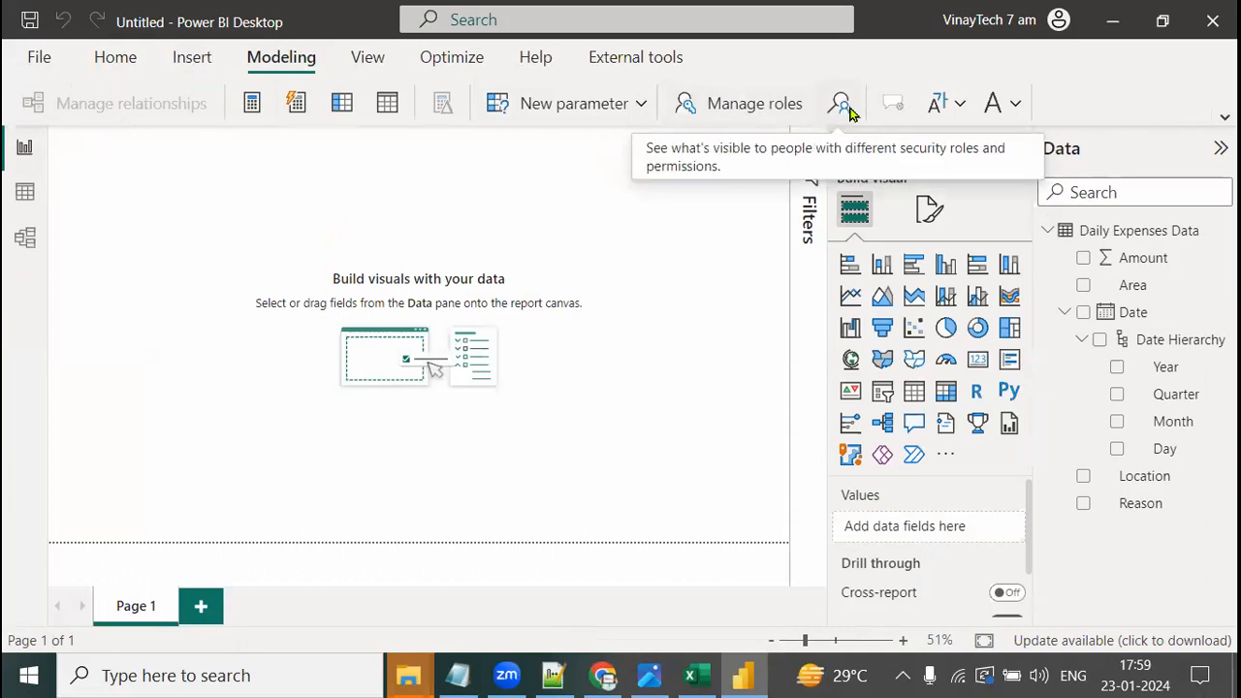
left_click(636, 665)
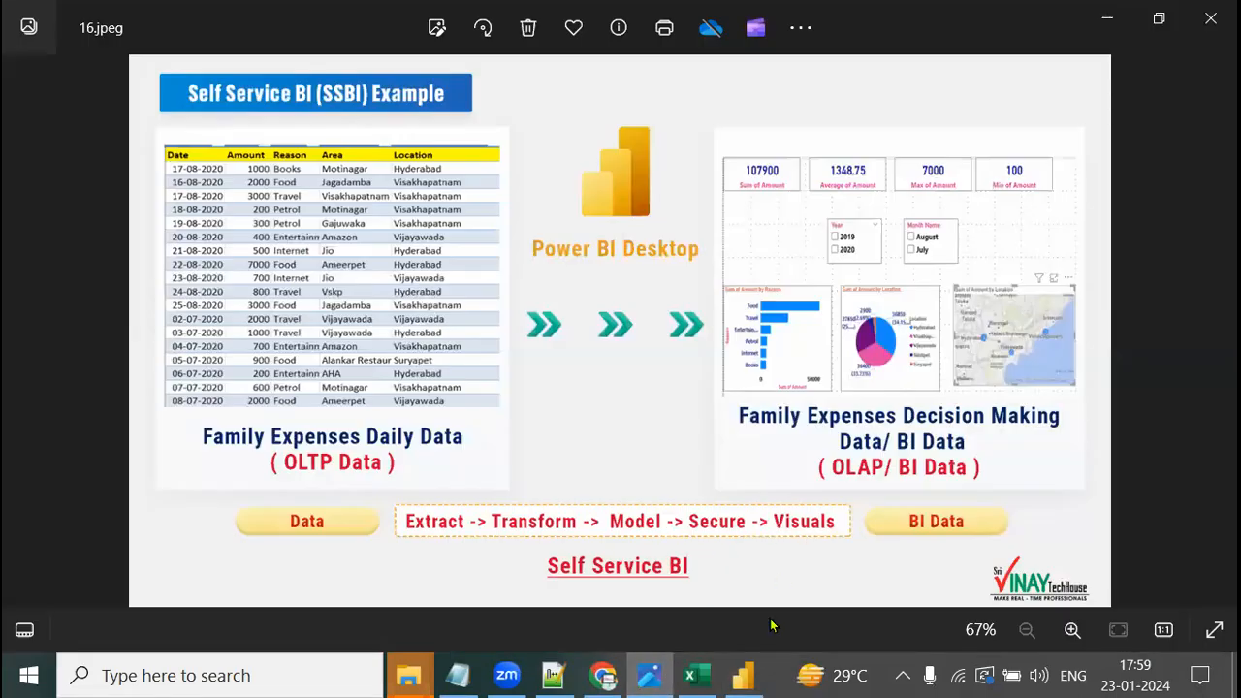
- In Power BI Desktop, underline the card, stacked bar, pie and donut, map and slicer visuals in blue, and clear the marks
left_click(743, 676)
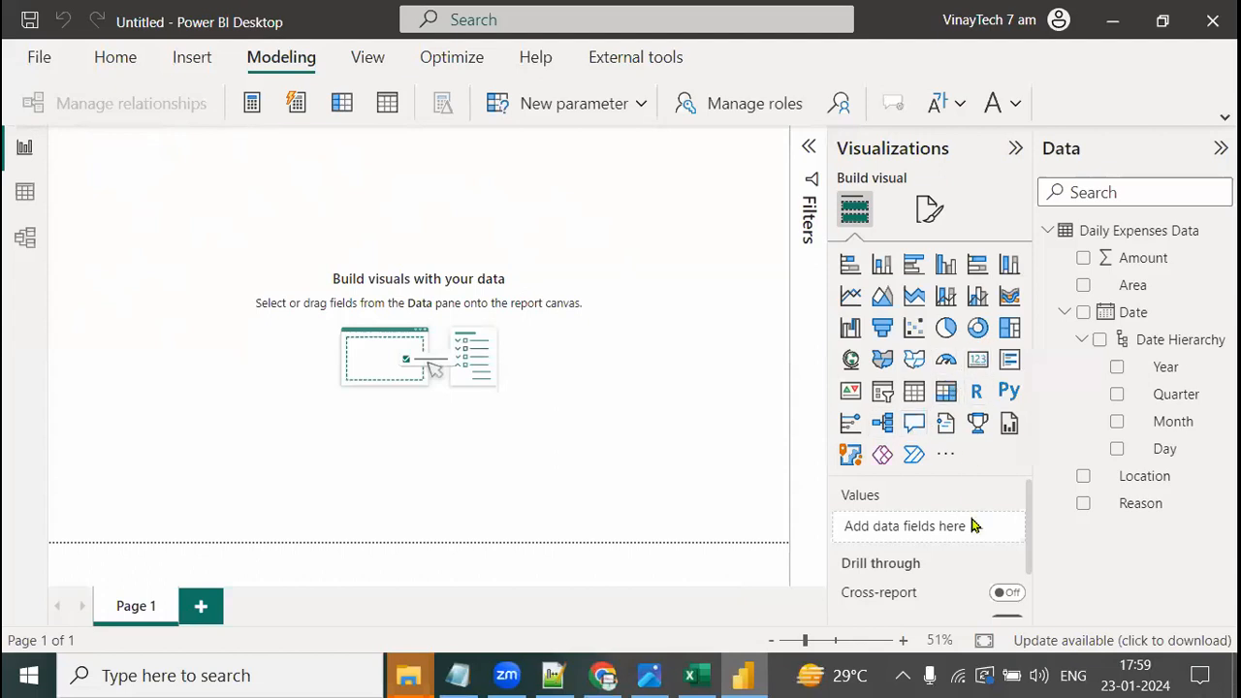
left_click_drag(965, 375, 1004, 366)
left_click_drag(824, 281, 894, 272)
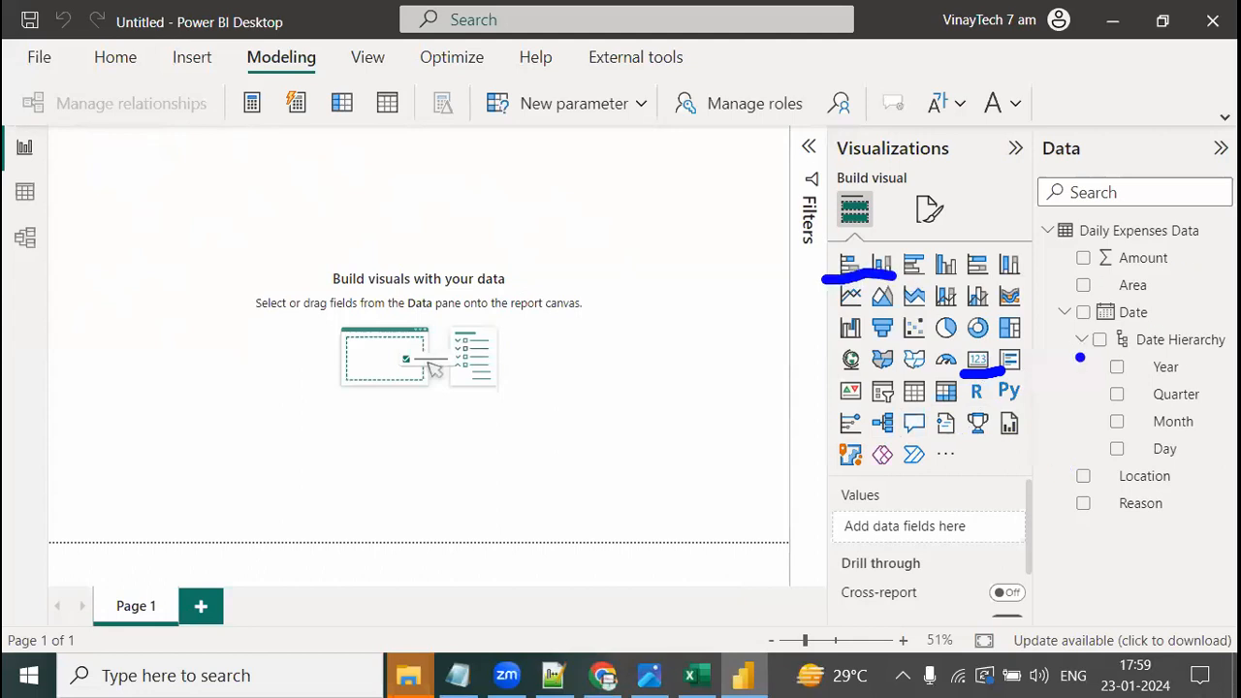
left_click_drag(926, 344, 1008, 341)
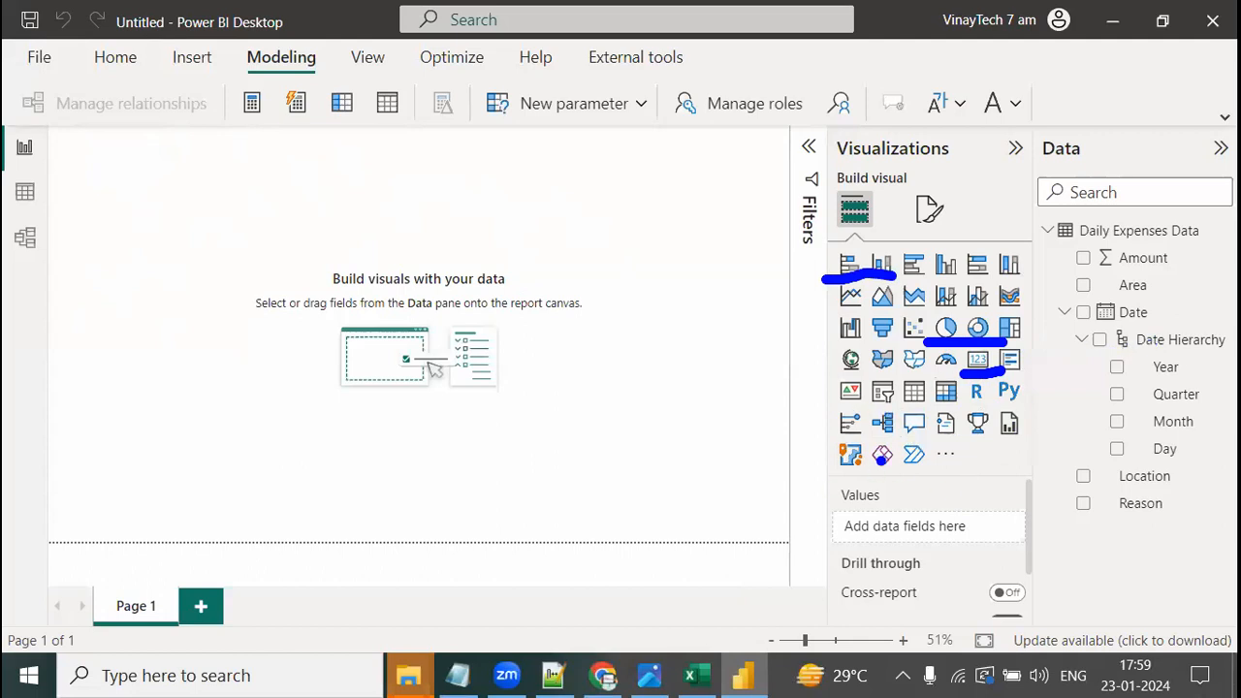
left_click_drag(833, 375, 865, 370)
left_click_drag(865, 412, 904, 415)
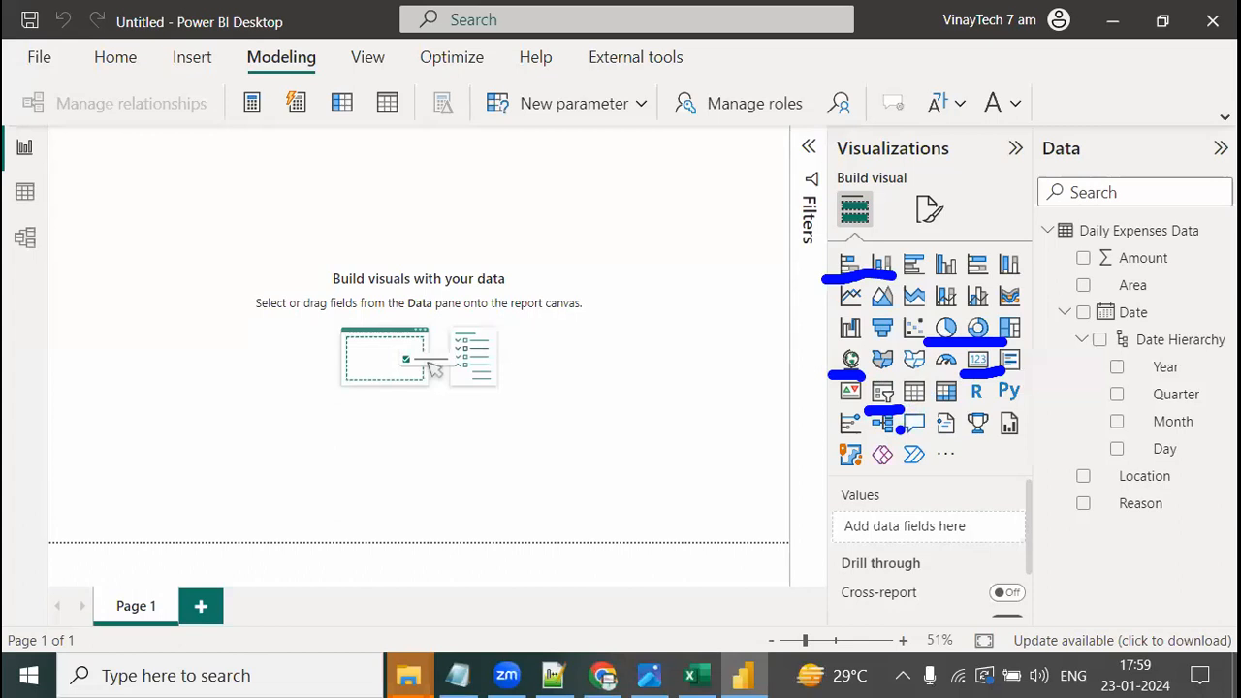
key("Escape")
- In File Explorer, open the folder VINAYTECH_POWER_BI_DEMO inside DESKTOP\DEMO on Local Disk (D:)
mouse_move(411, 677)
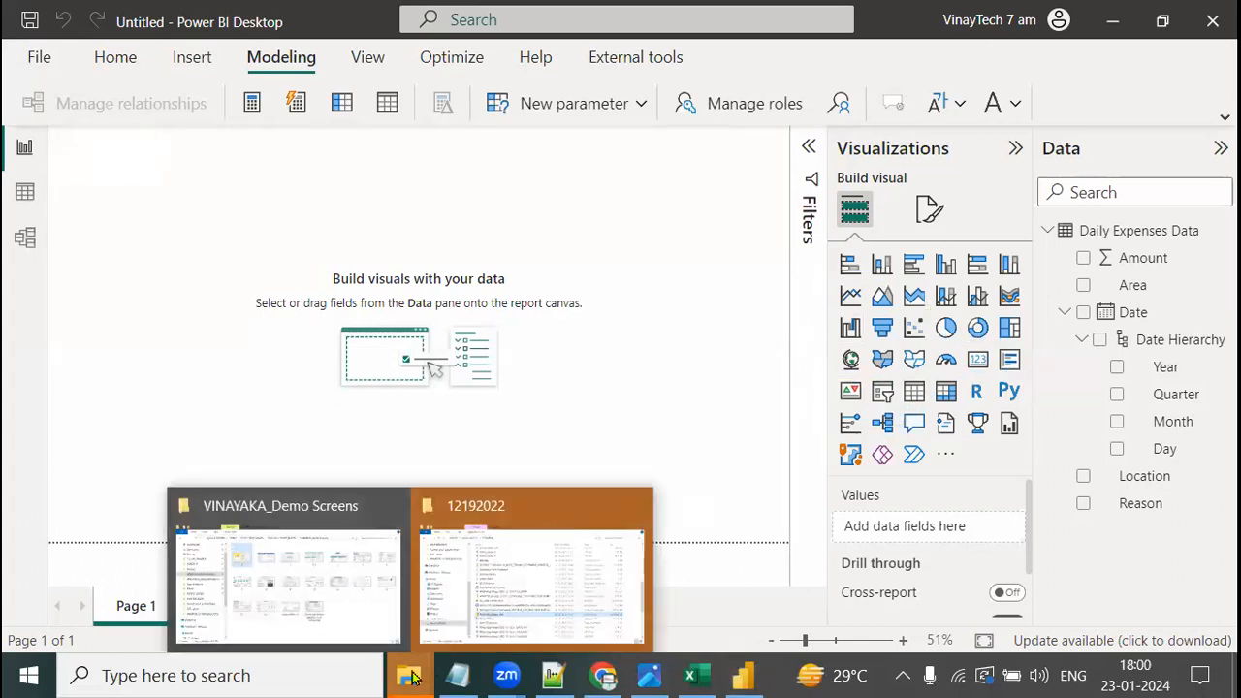
left_click(541, 628)
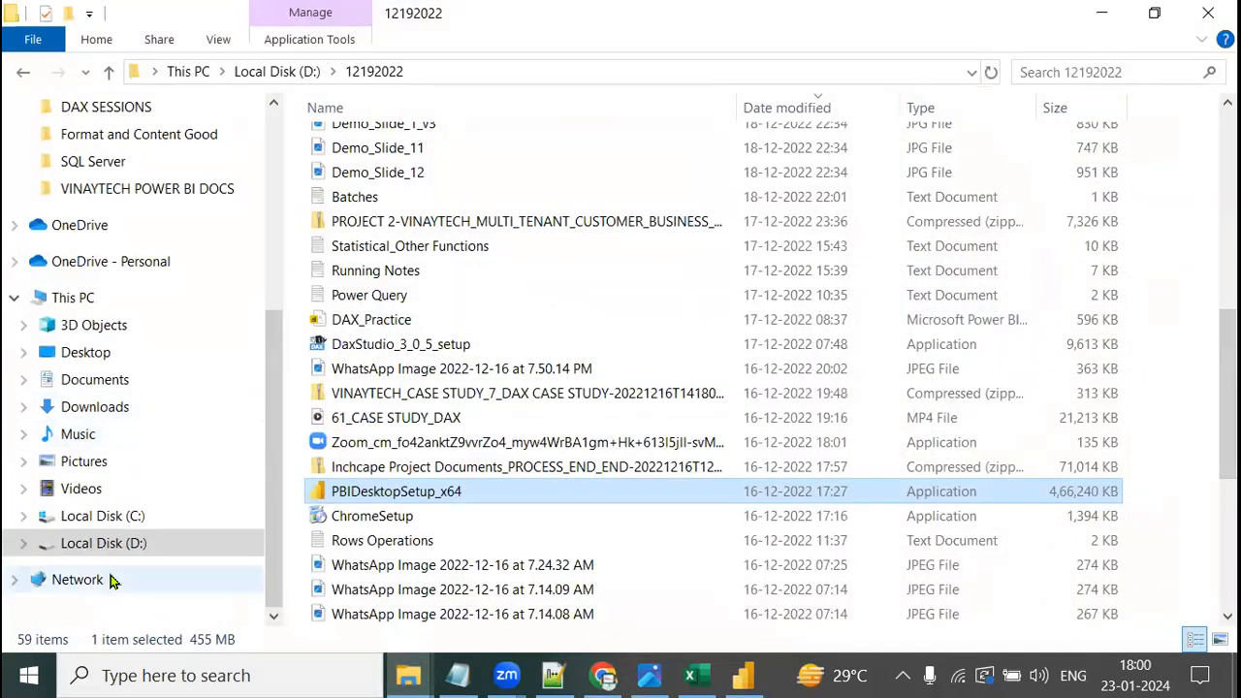
left_click(129, 543)
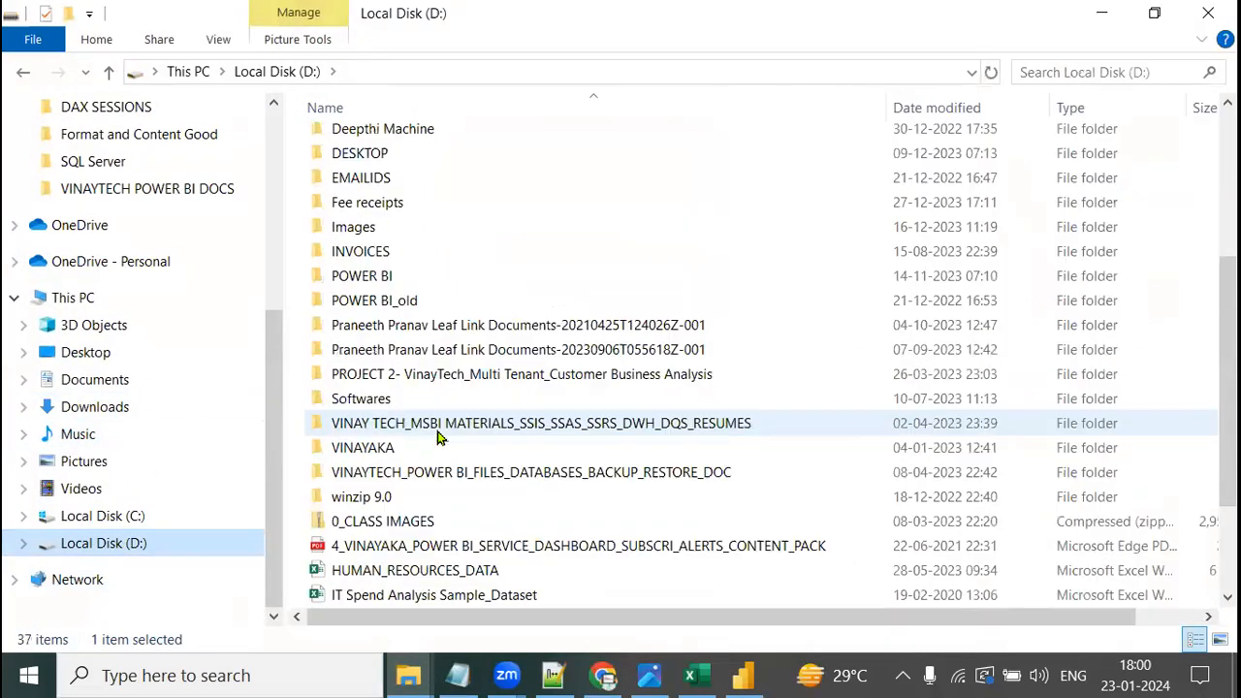
double_click(380, 360)
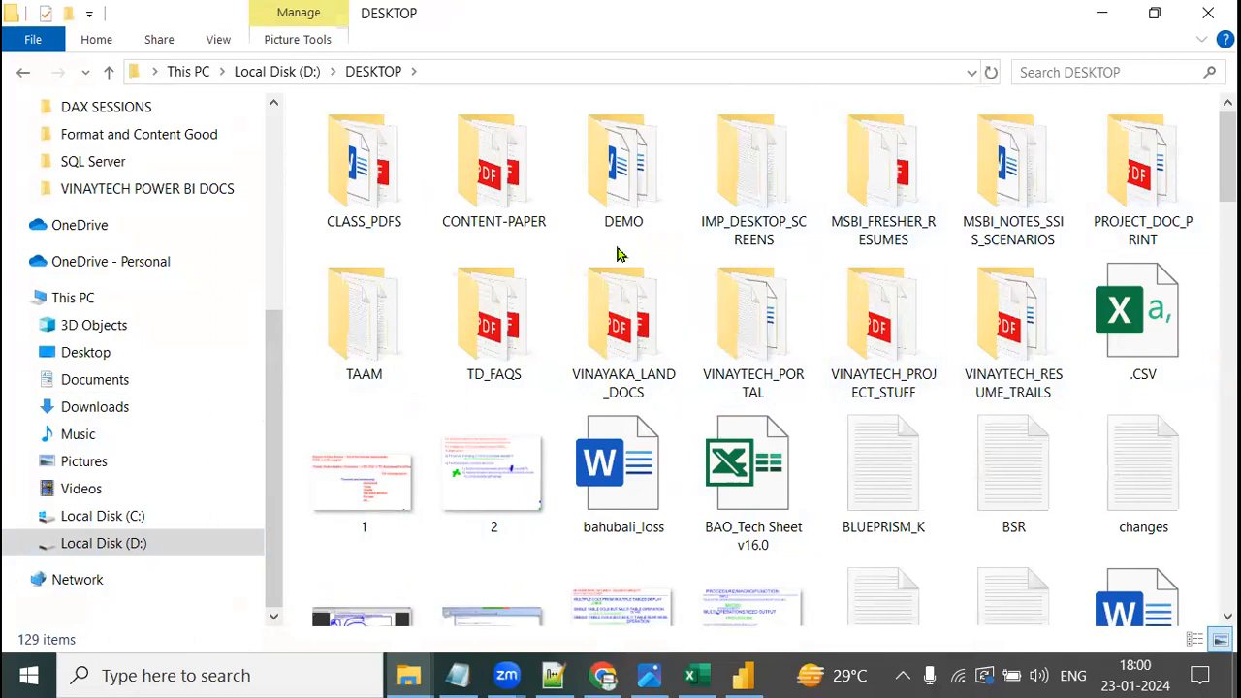
scroll(607, 237, "down", 6)
scroll(640, 235, "up", 4)
scroll(677, 234, "up", 3)
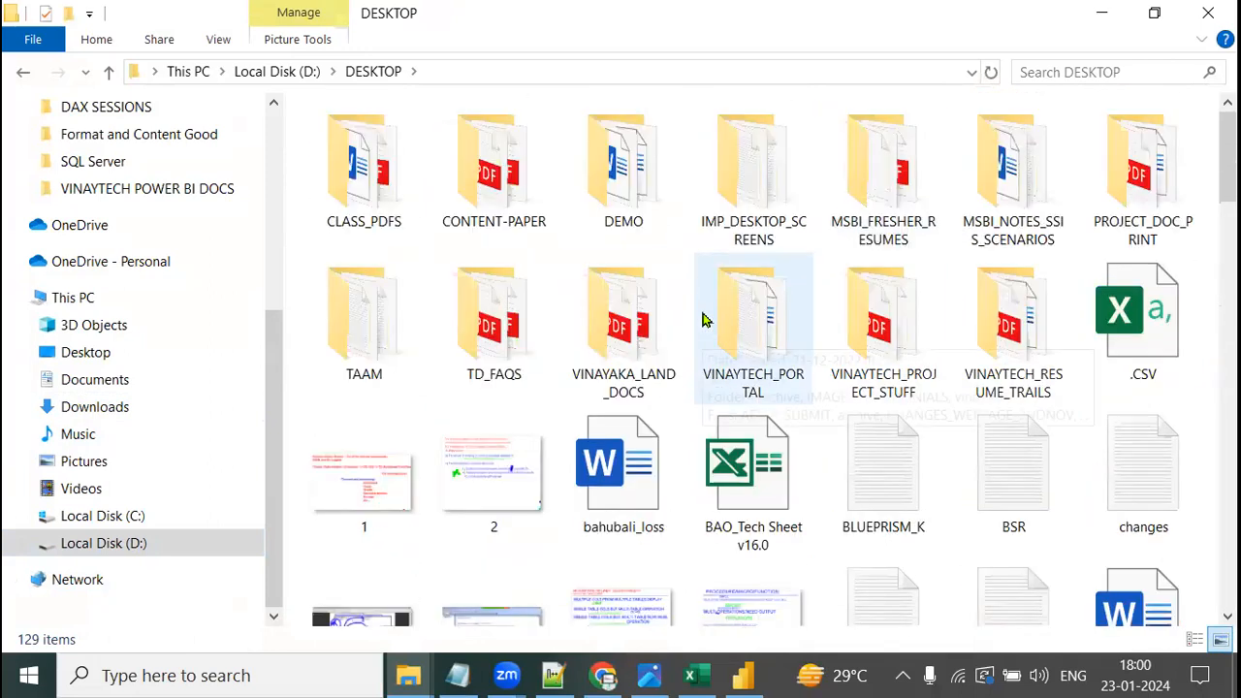
double_click(648, 197)
double_click(451, 326)
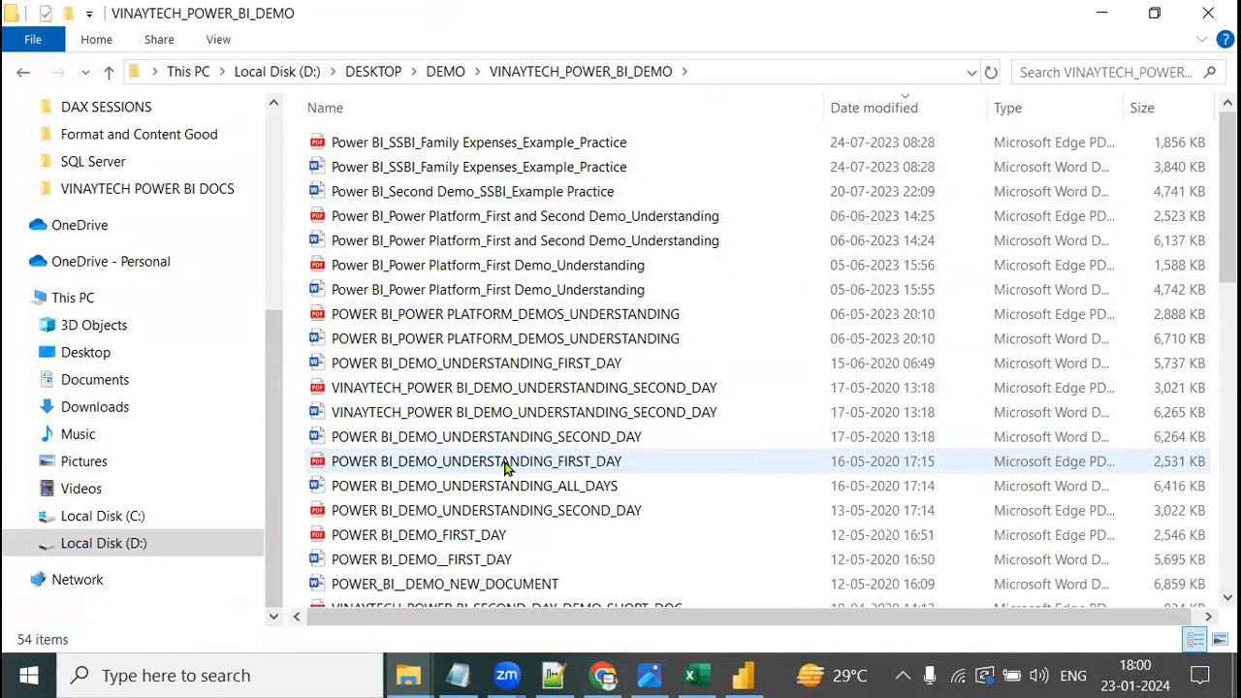
- Open the PDF Power BI_SSBI_Family Expenses_Example_Practice in Adobe Reader
double_click(512, 142)
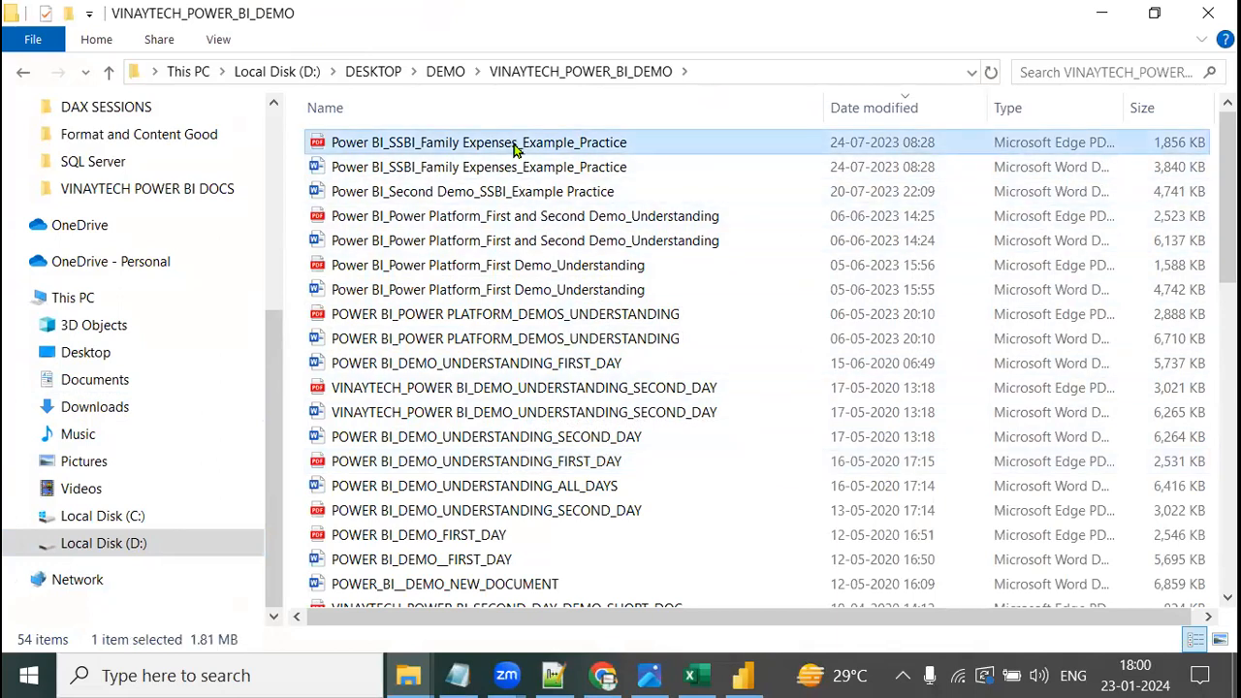
right_click(512, 143)
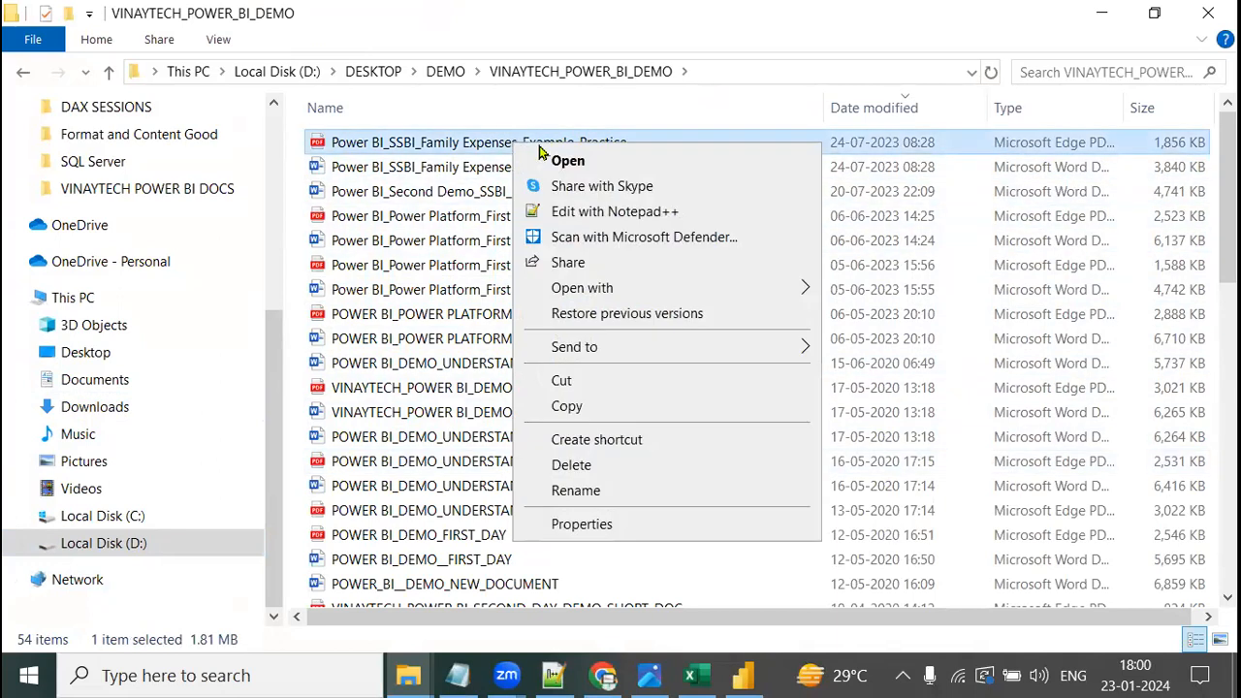
mouse_move(707, 291)
left_click(836, 291)
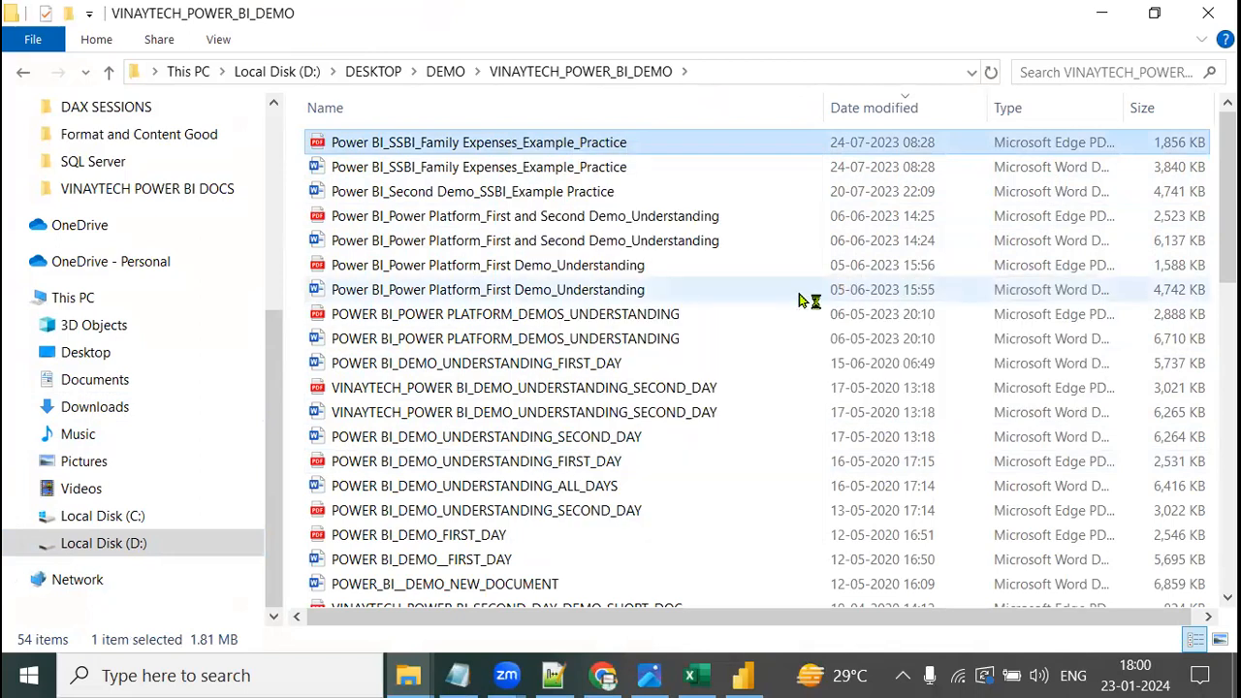
- Read through the practice PDF from the demo steps, BI process and visuals tables to the Practical Flow section on page 5
scroll(715, 429, "down", 8)
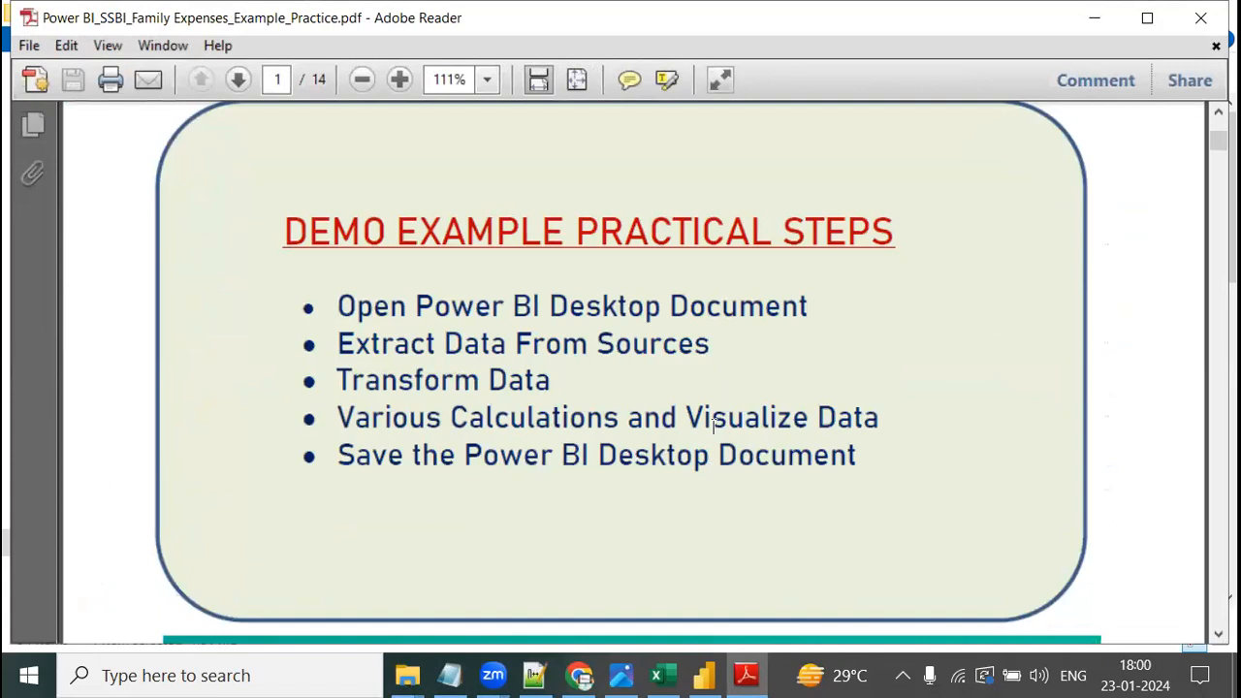
scroll(715, 427, "down", 10)
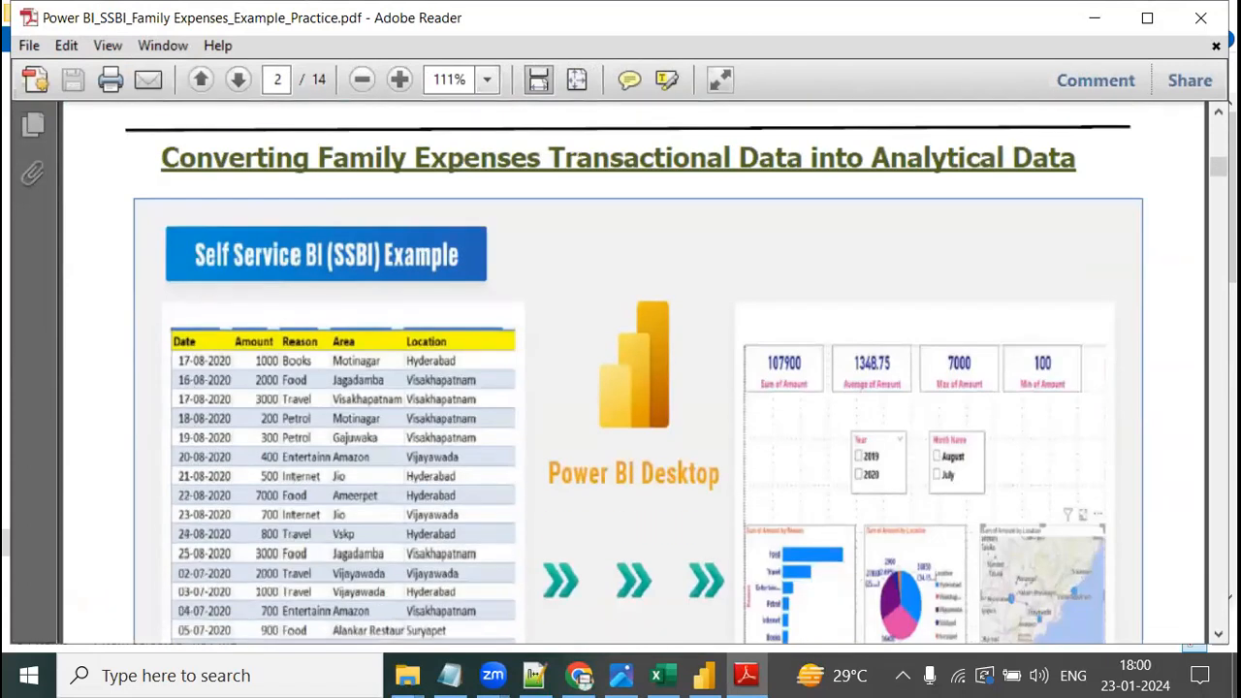
scroll(720, 434, "down", 10)
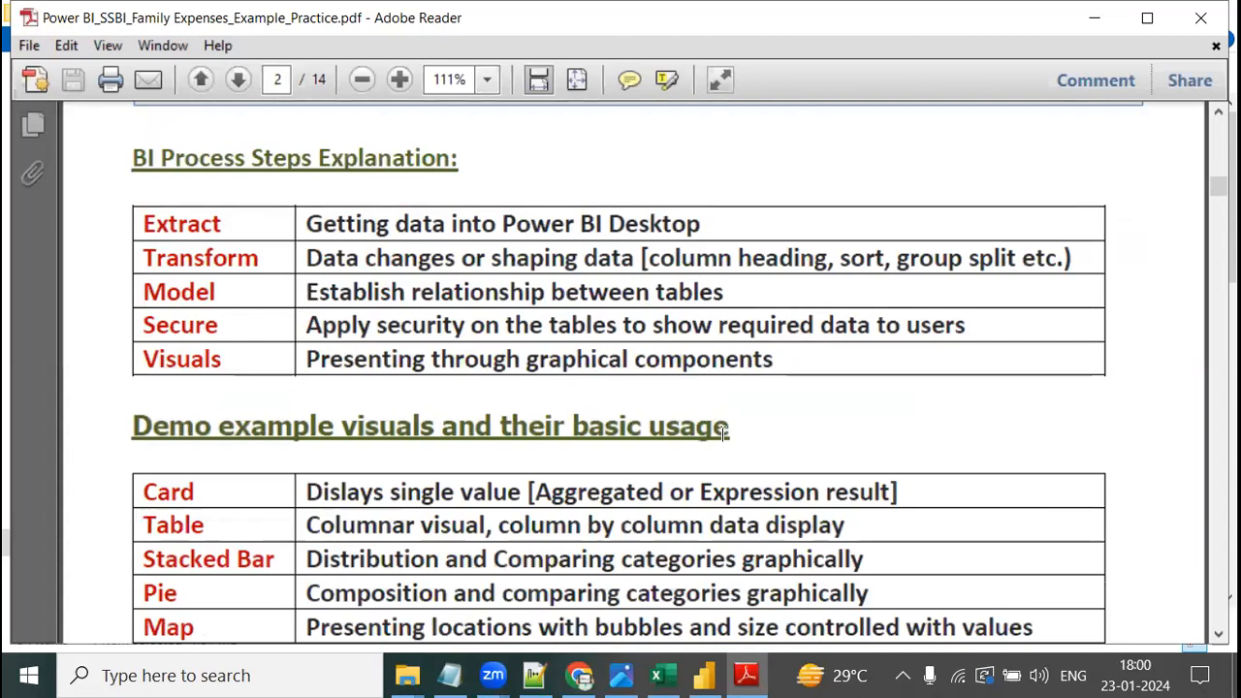
scroll(725, 433, "down", 10)
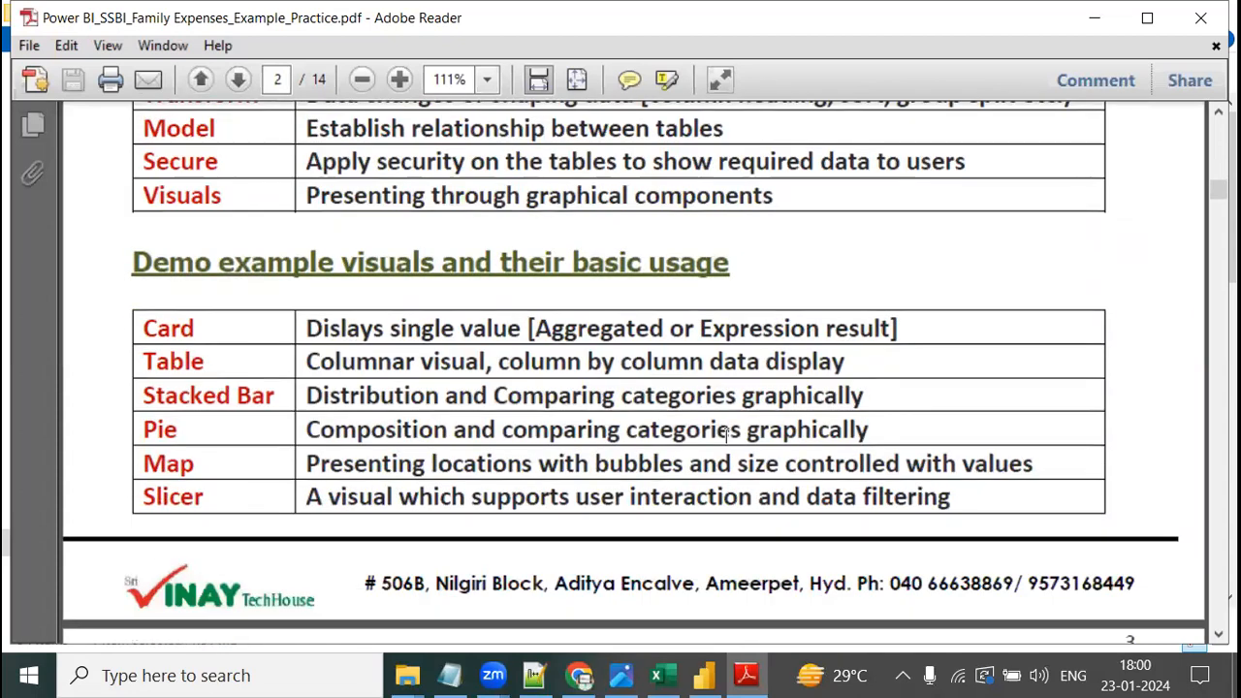
scroll(726, 435, "down", 12)
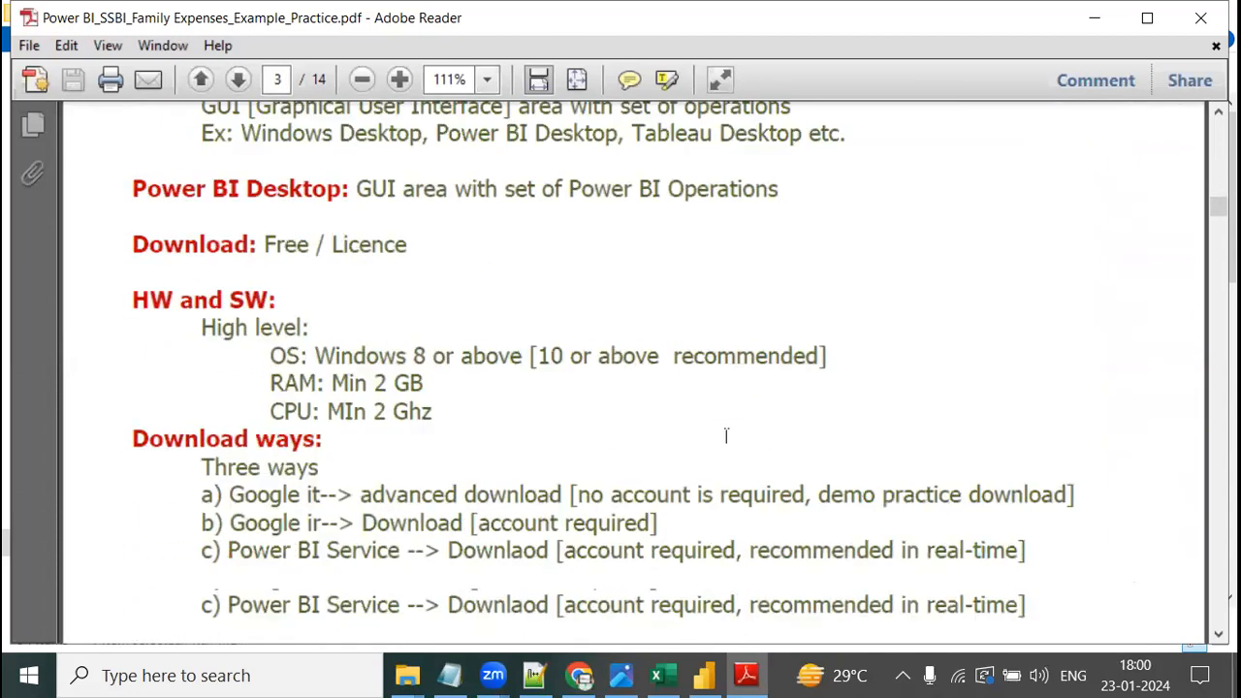
scroll(730, 447, "down", 8)
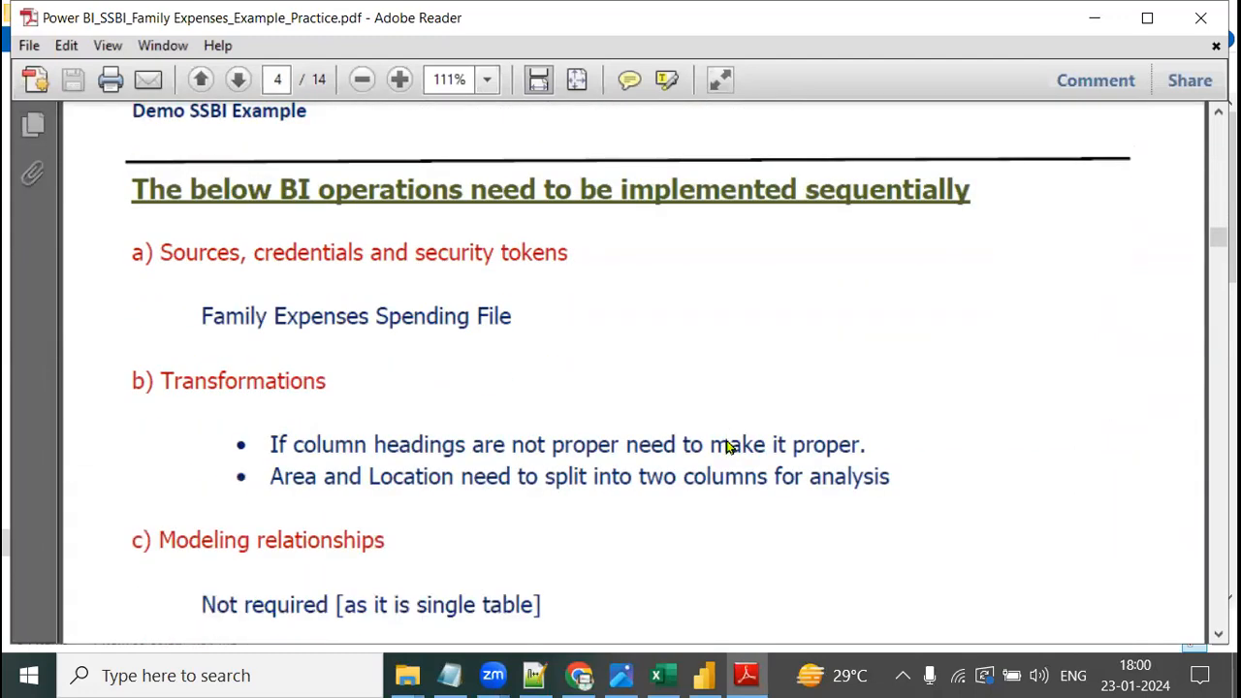
scroll(726, 436, "down", 10)
scroll(730, 447, "down", 6)
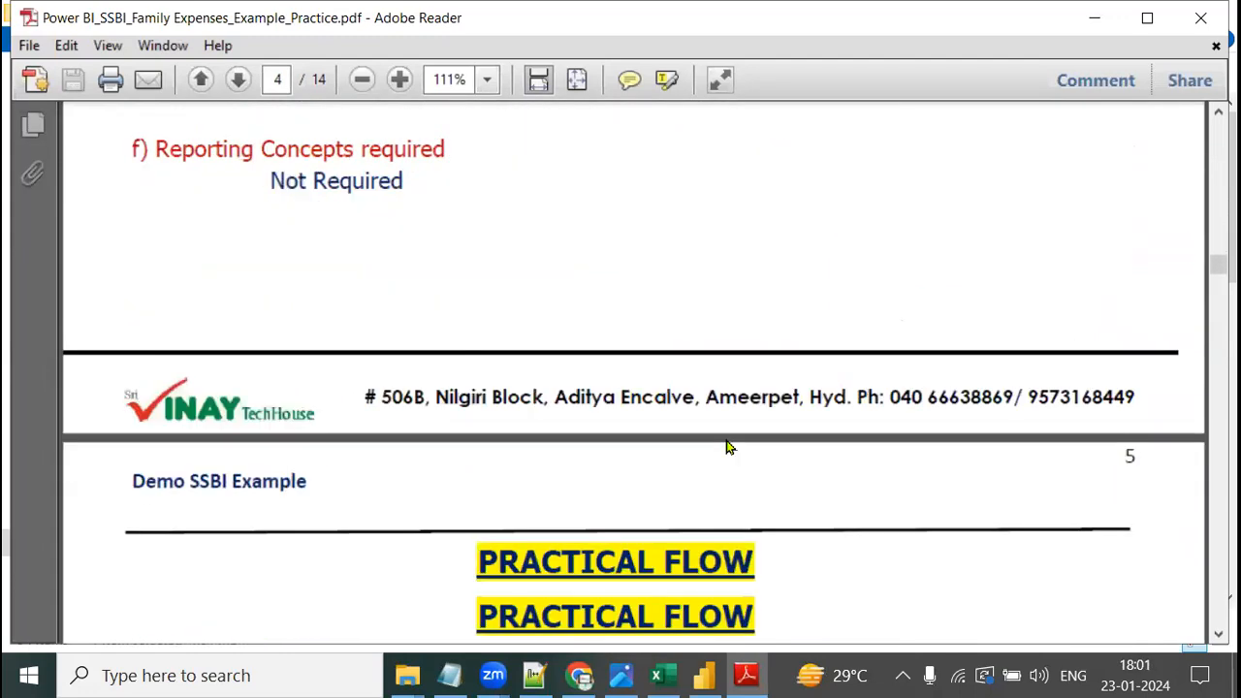
scroll(634, 372, "down", 9)
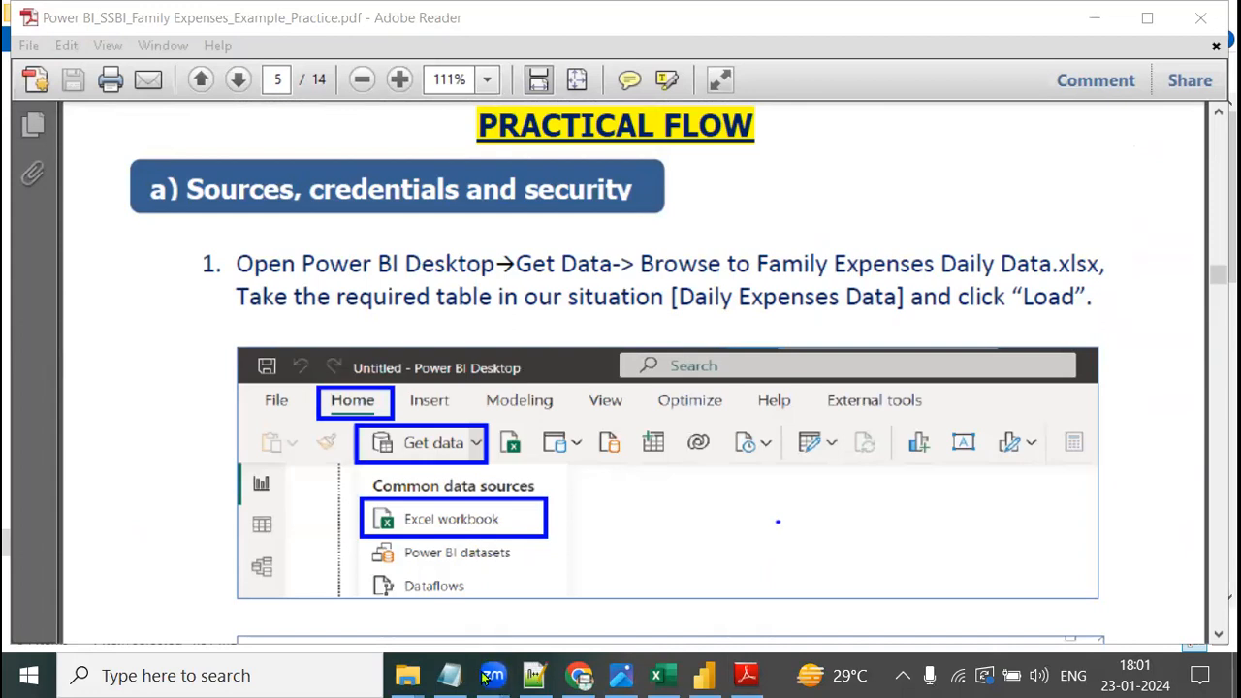
- Switch to the Notepad++ session notes and highlight the line near the beginning that asks for email address and mobile number
left_click(532, 677)
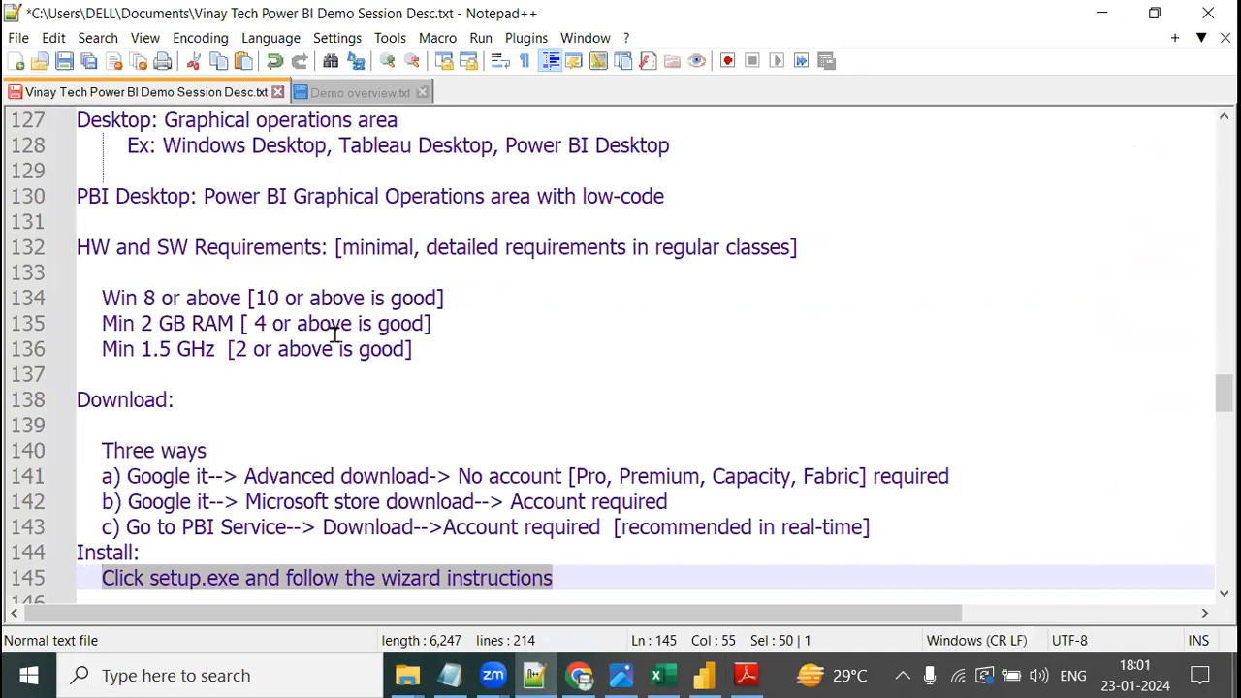
left_click_drag(1224, 391, 1224, 137)
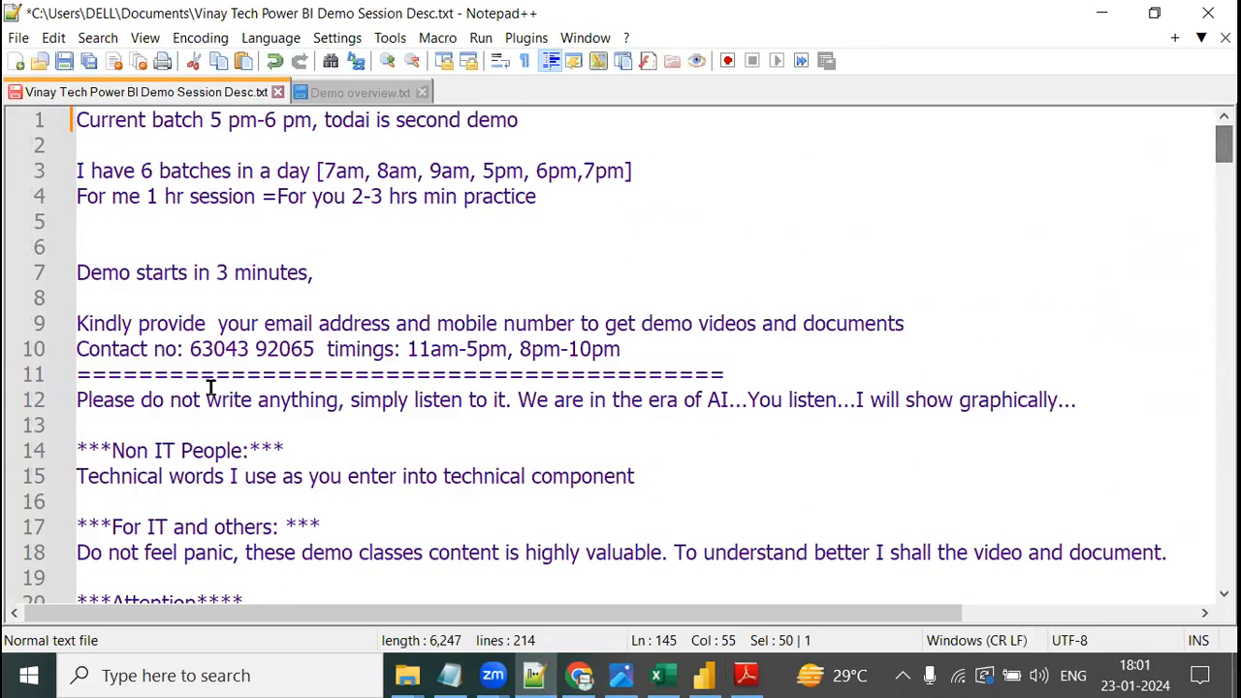
left_click(77, 324)
left_click_drag(79, 324, 912, 319)
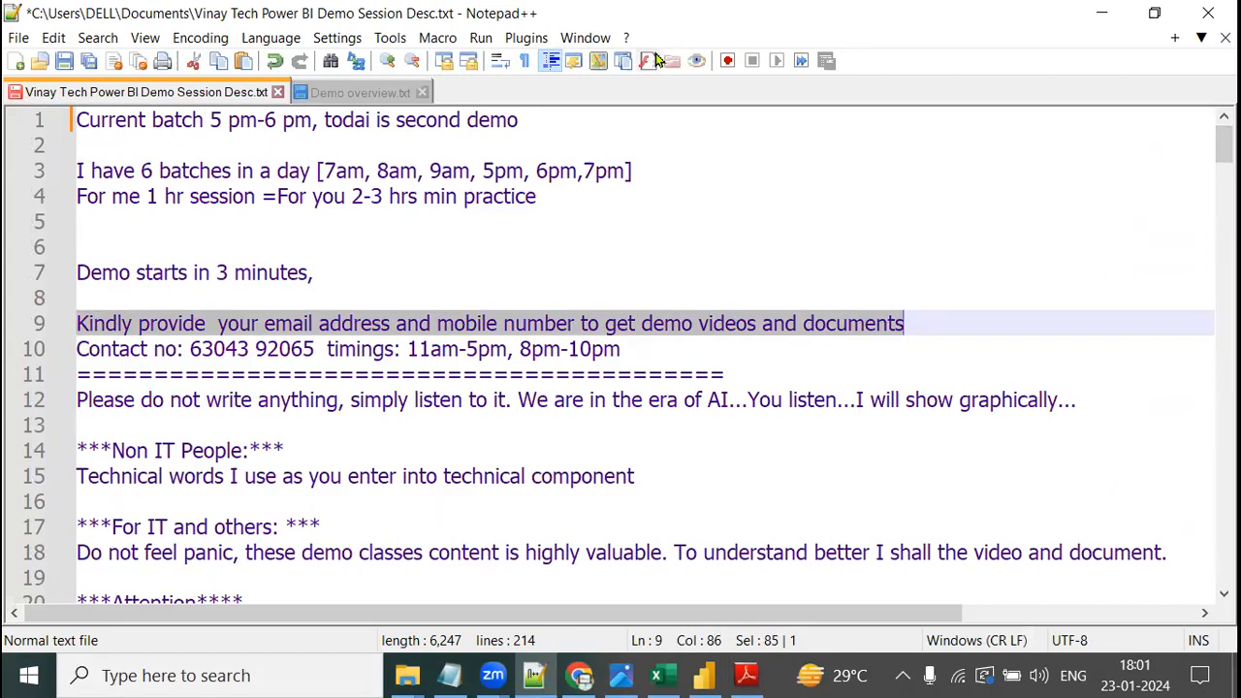
left_click(505, 431)
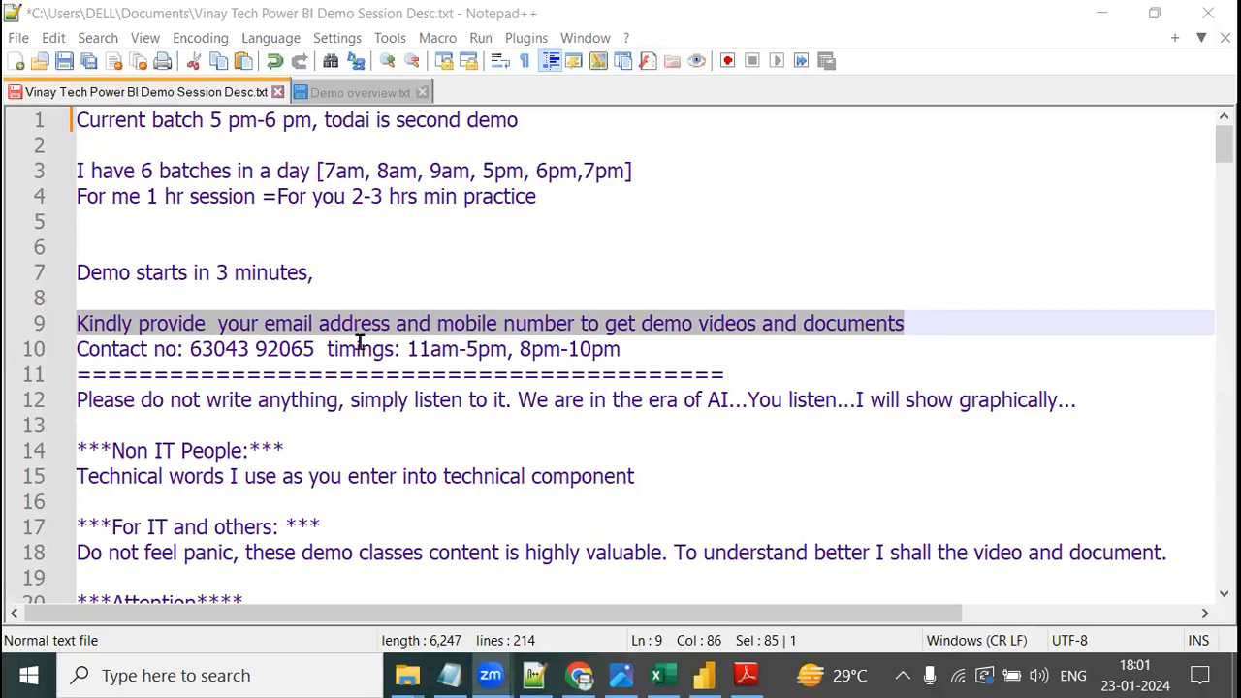
left_click(828, 349)
left_click_drag(932, 317, 62, 326)
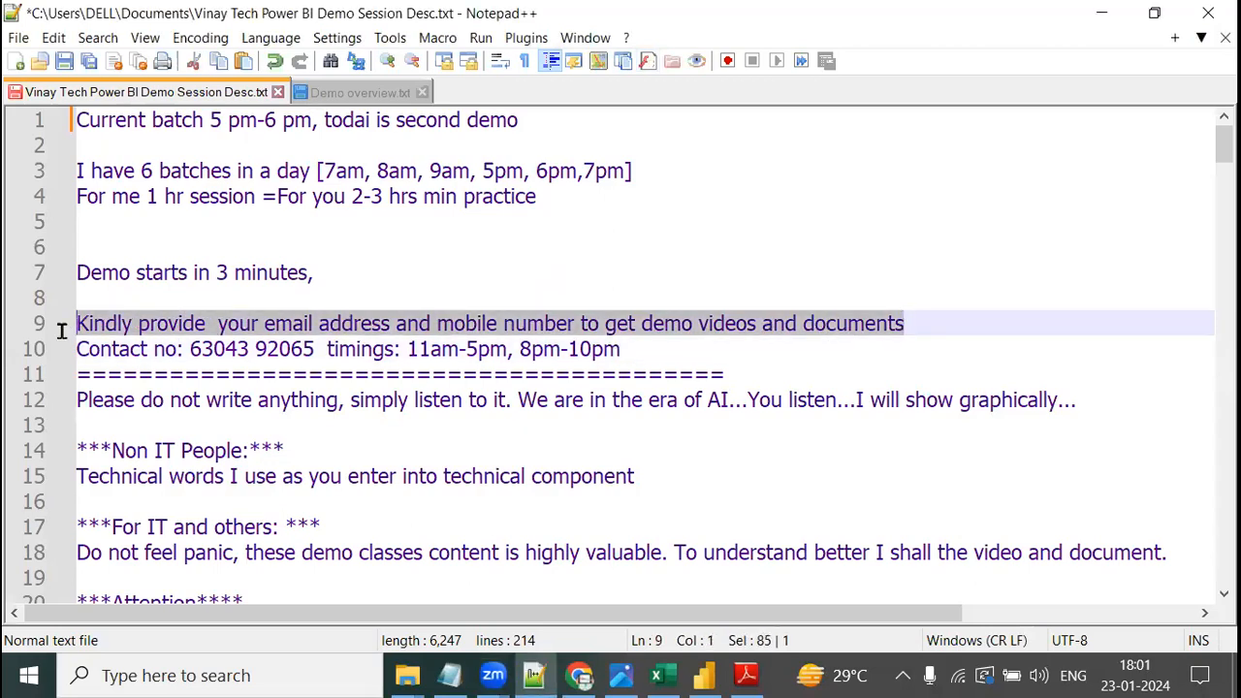
- Switch to Chrome and point out the First Demo and Second Demo folders in Google Drive, returning to the Notepad++ notes
left_click(597, 679)
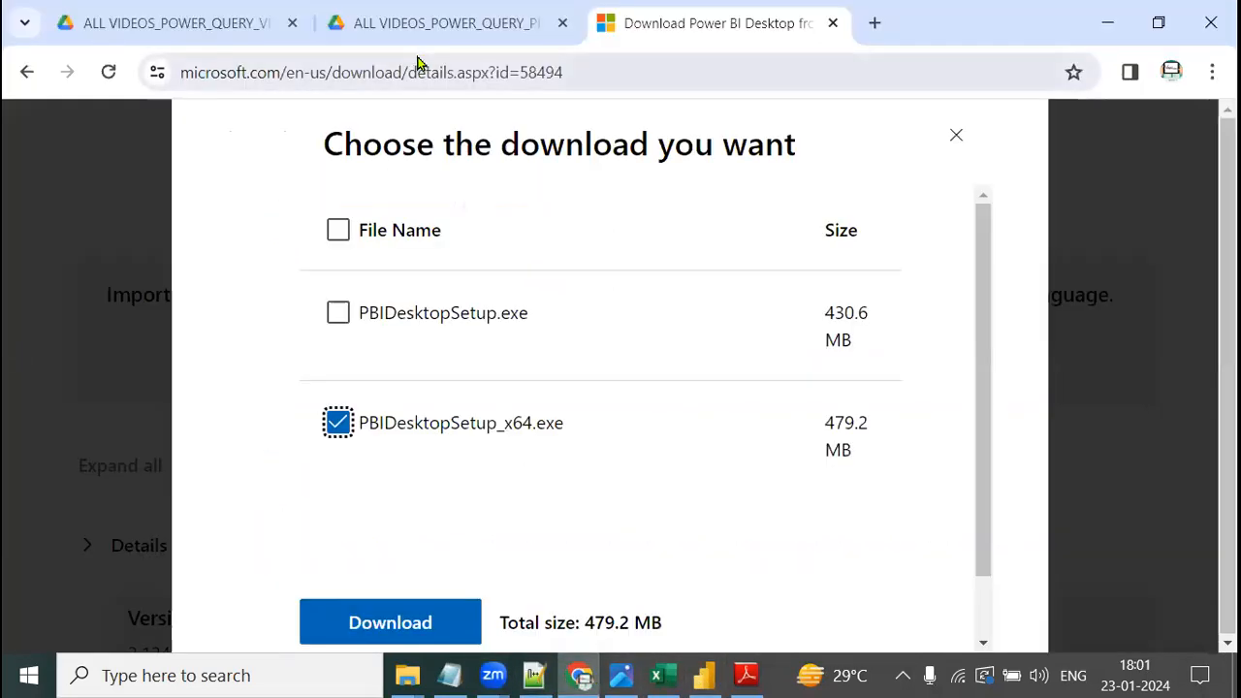
left_click(287, 34)
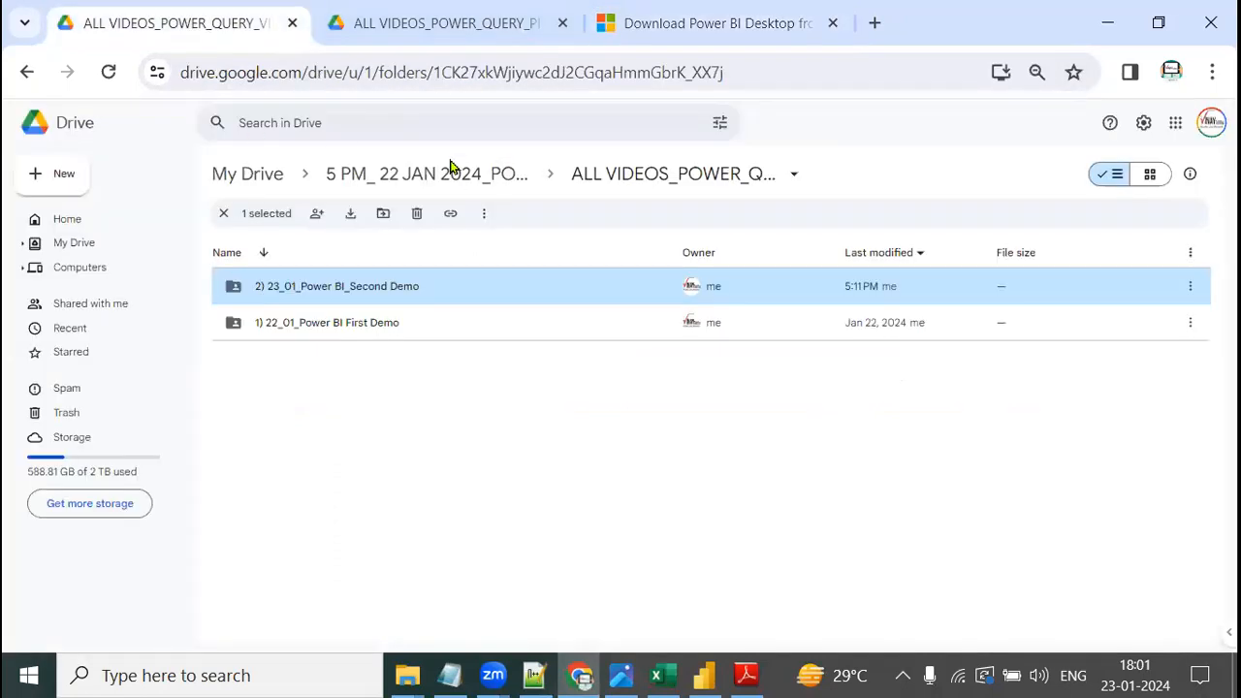
left_click(364, 326)
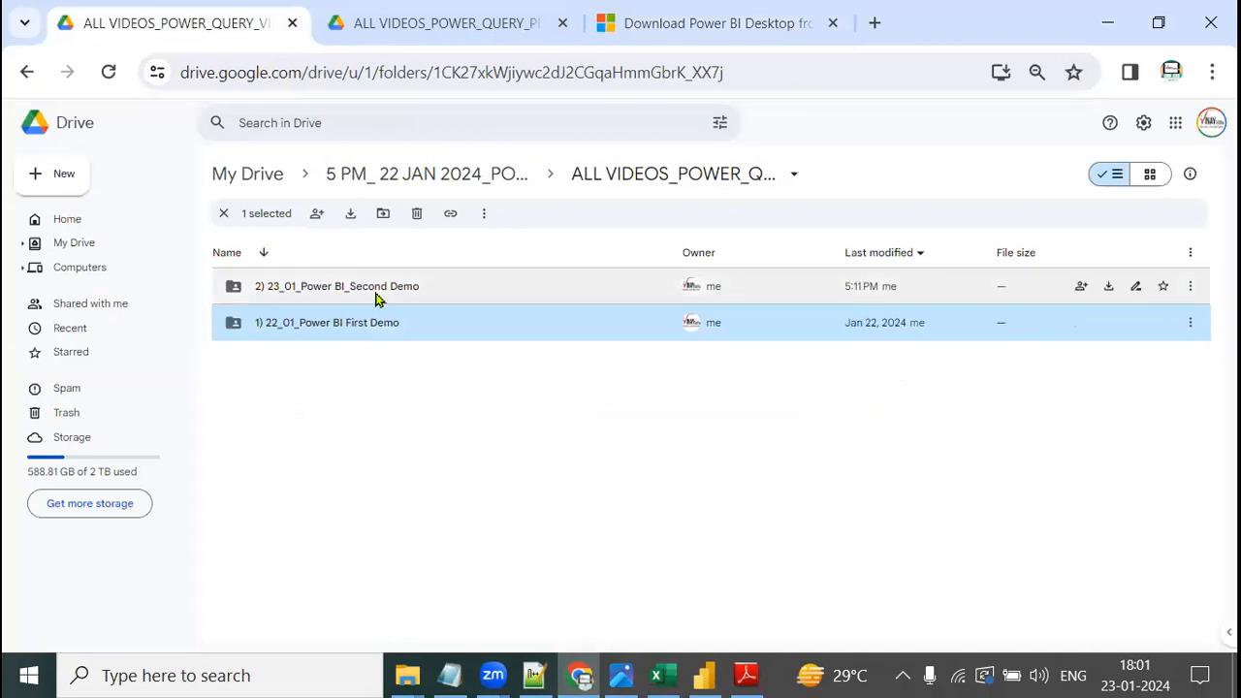
left_click(377, 299)
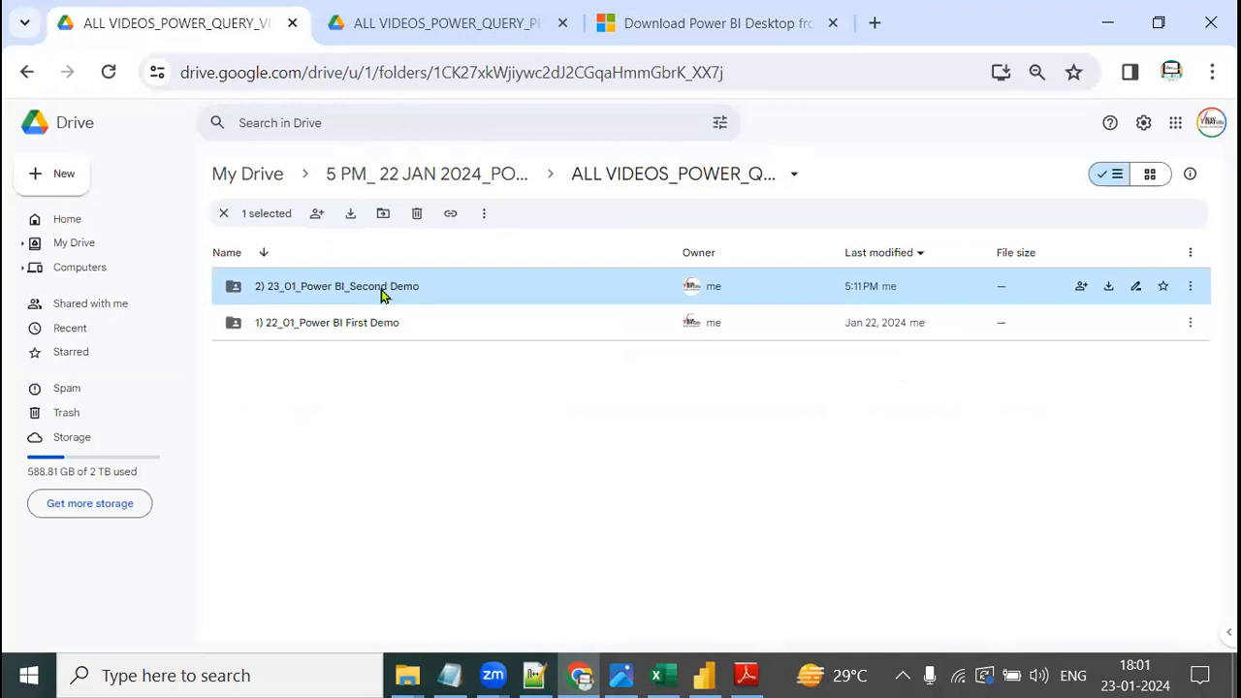
left_click(534, 676)
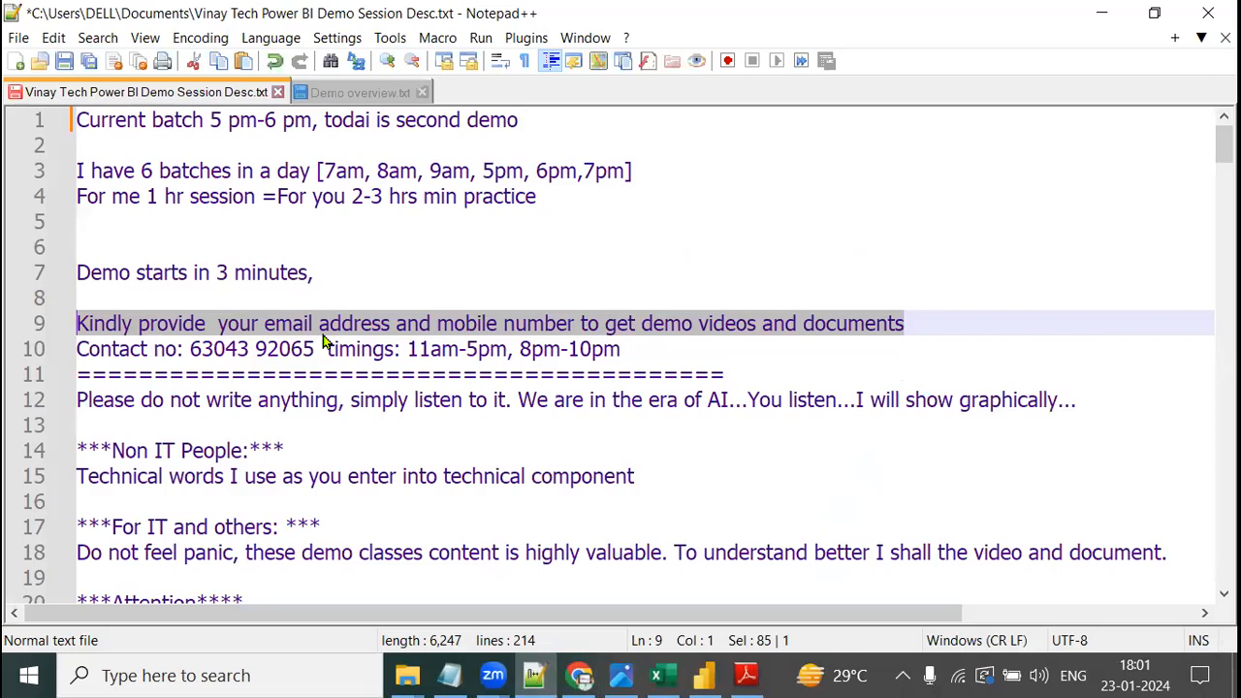
- Switch to the family expenses practice PDF in Adobe Reader and highlight the Card description in the page 2 visuals table
left_click(721, 679)
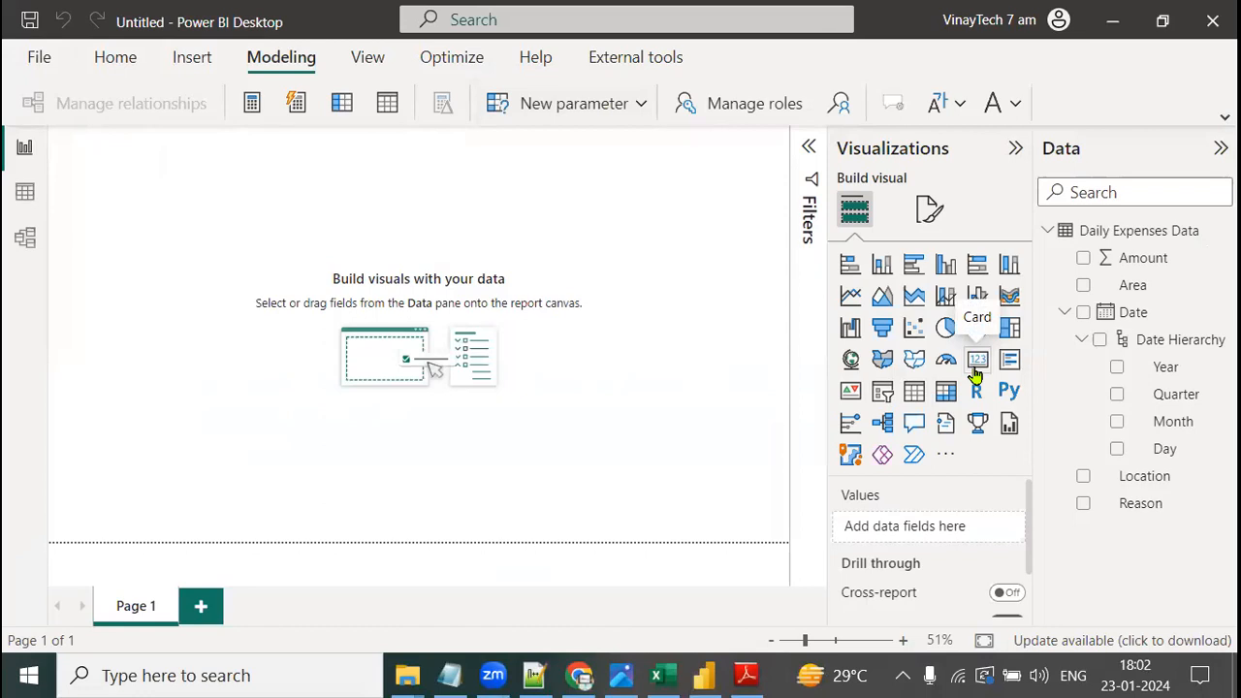
left_click(747, 675)
left_click_drag(1219, 274, 1219, 194)
scroll(868, 448, "up", 4)
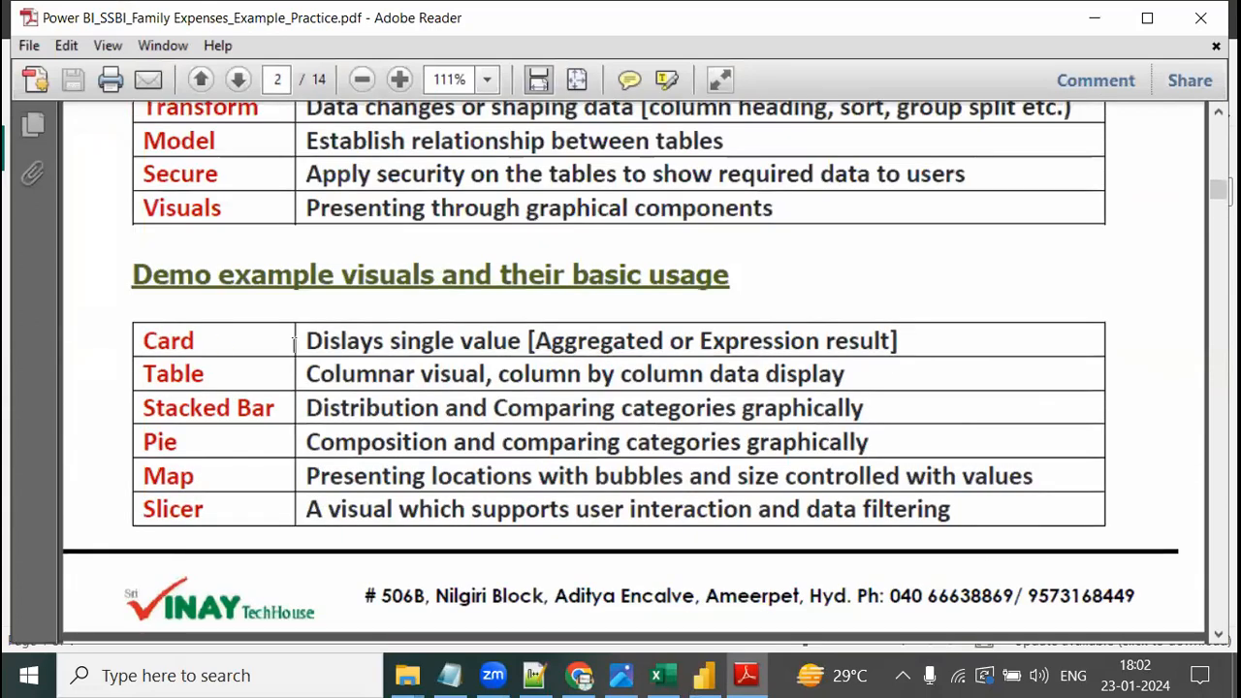
left_click_drag(305, 340, 916, 341)
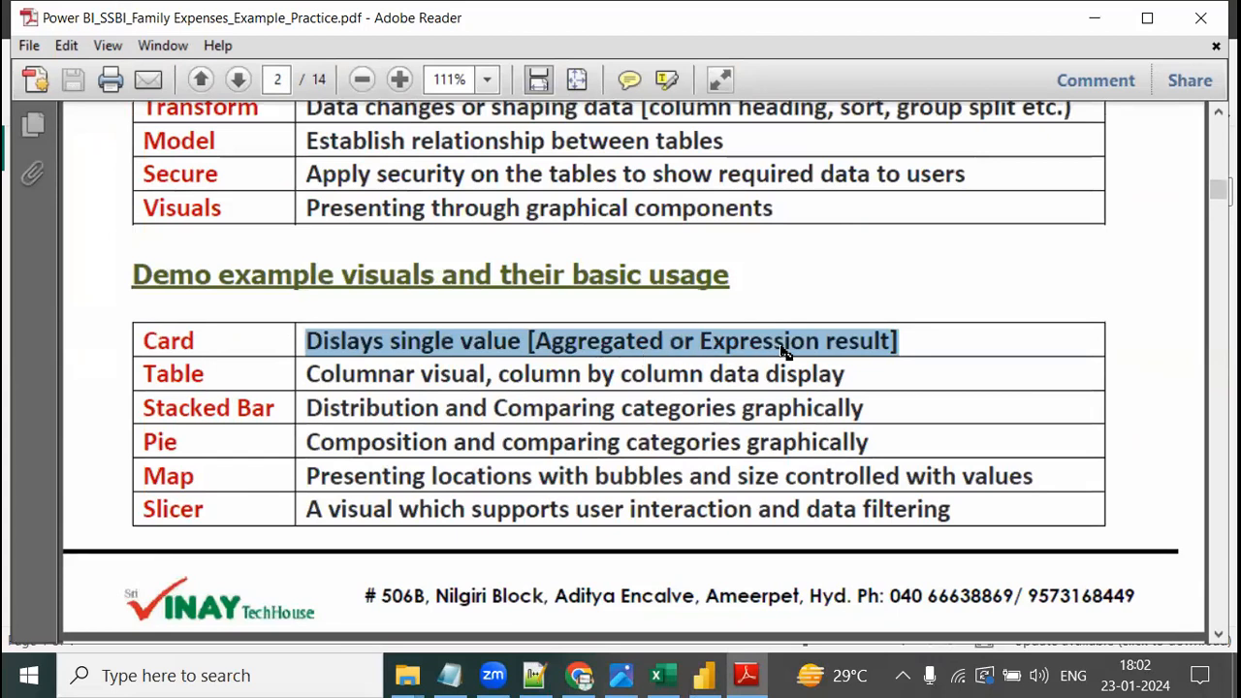
- Switch to Power BI Desktop, add a Card visual to Page 1 and collapse the Filters pane
left_click(703, 676)
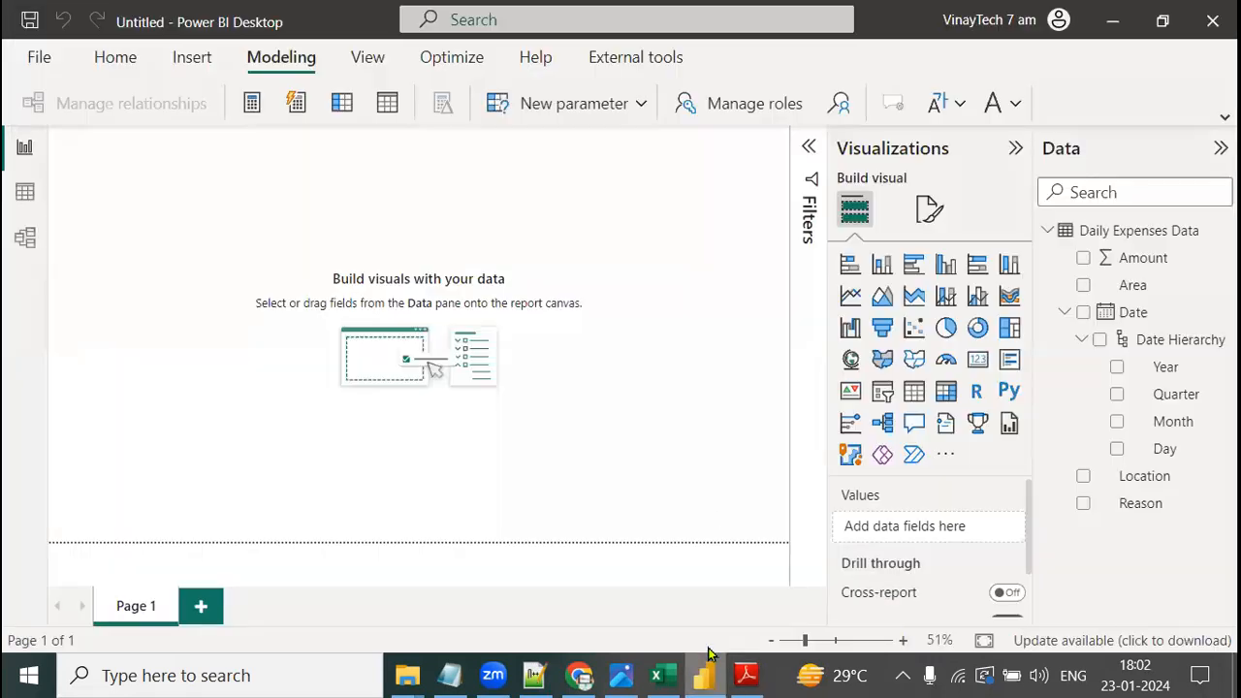
left_click(977, 360)
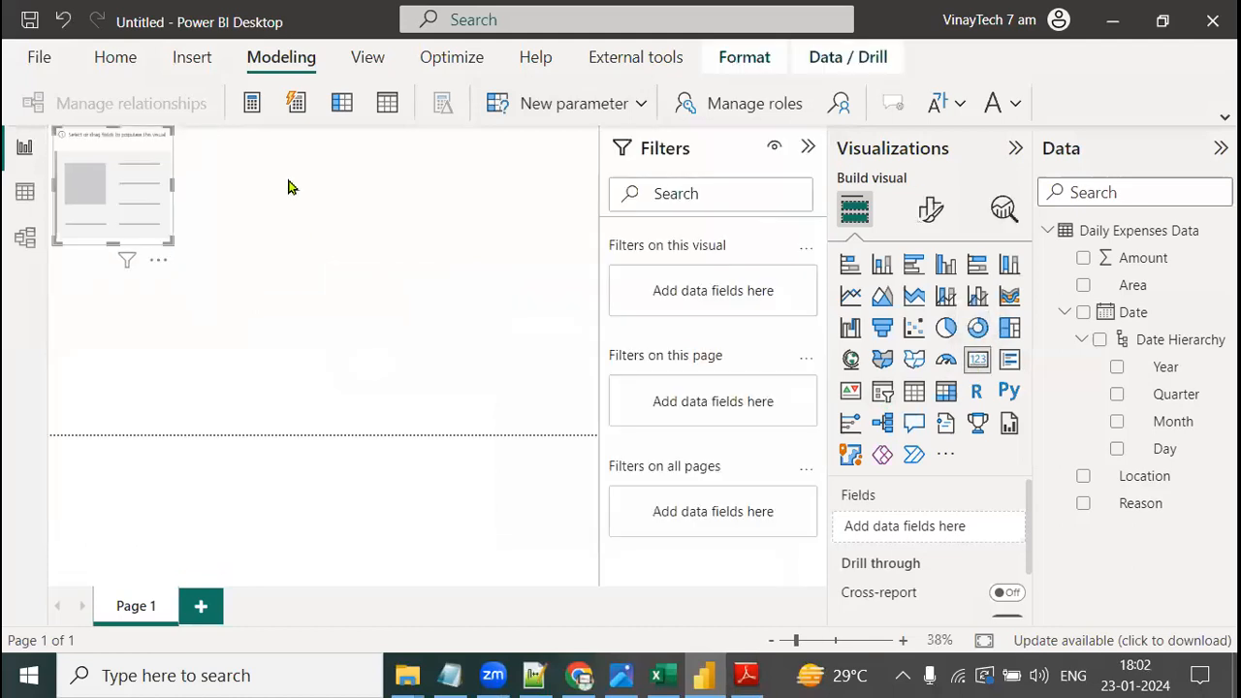
left_click(808, 147)
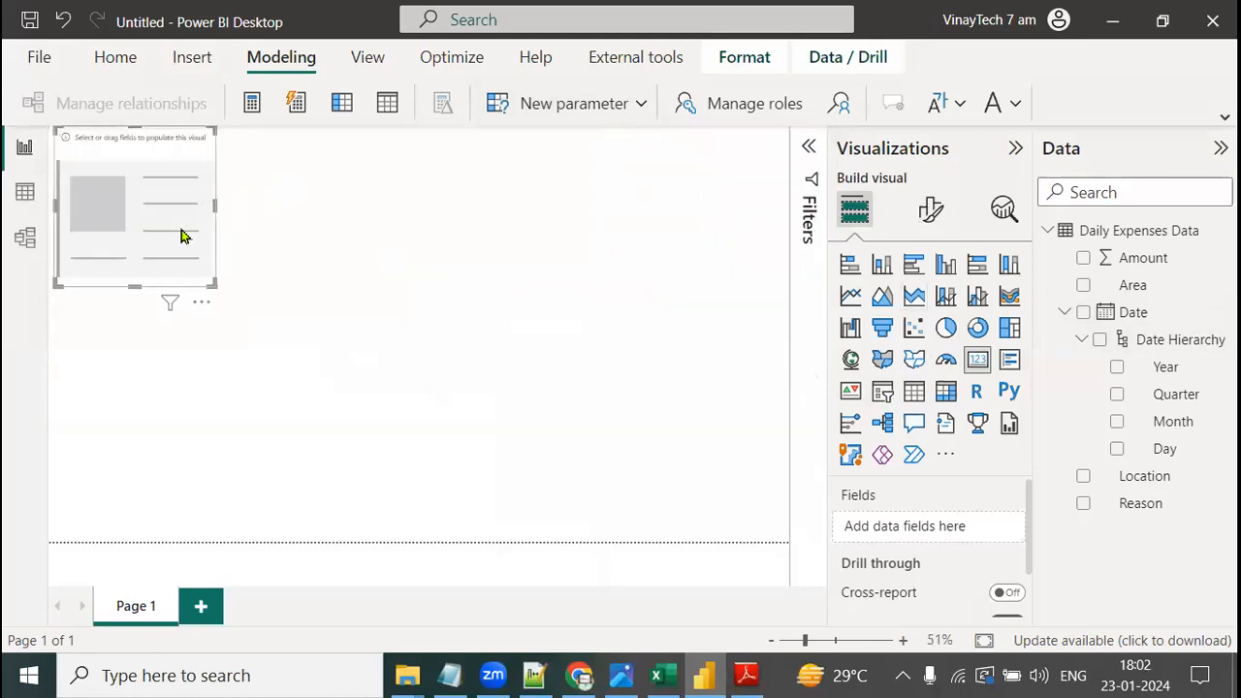
- Annotate the build and format options for visuals with circles and labels, and draw an arrow to the card's field area
left_click(931, 210)
left_click(855, 209)
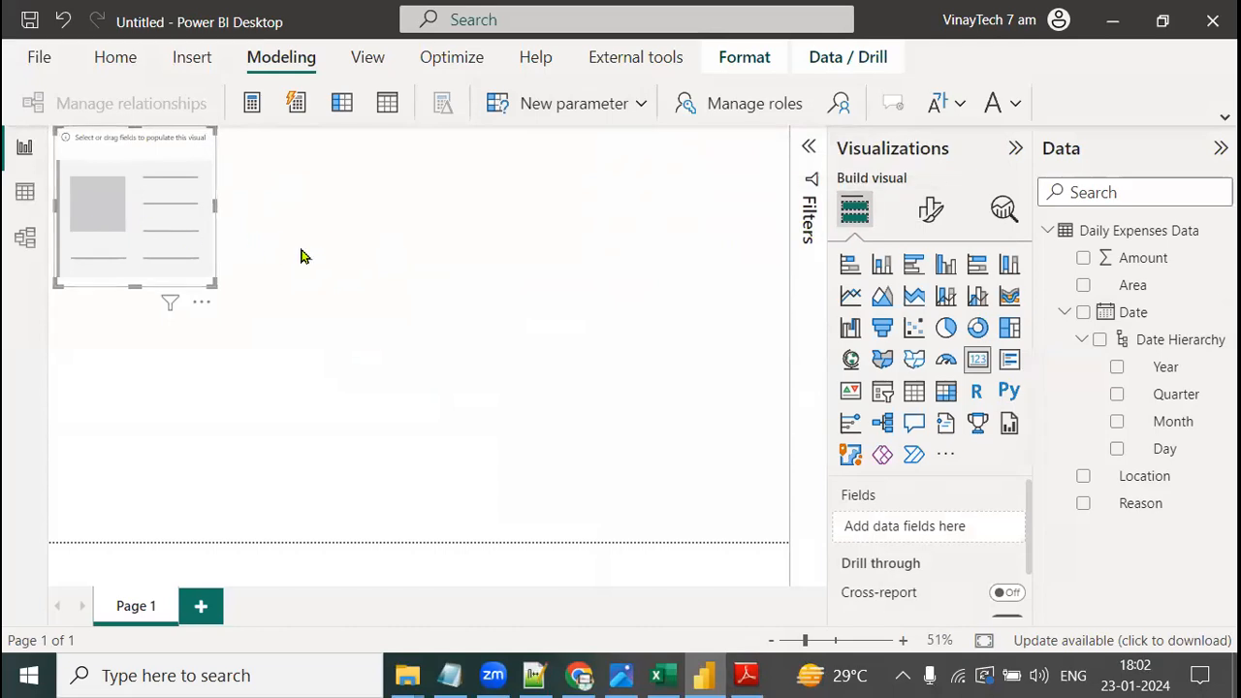
mouse_move(889, 185)
left_mouse_down()
mouse_move(858, 243)
mouse_move(897, 194)
left_mouse_up()
mouse_move(866, 240)
left_mouse_down()
mouse_move(779, 495)
mouse_move(805, 509)
left_mouse_up()
left_click_drag(812, 485, 834, 536)
mouse_move(972, 190)
left_mouse_down()
mouse_move(904, 222)
mouse_move(960, 178)
mouse_move(992, 104)
left_mouse_up()
left_click_drag(978, 139, 989, 129)
mouse_move(995, 151)
left_mouse_down()
mouse_move(1003, 125)
mouse_move(1090, 103)
left_mouse_up()
mouse_move(824, 160)
left_mouse_down()
mouse_move(853, 118)
mouse_move(902, 136)
mouse_move(911, 92)
mouse_move(970, 68)
mouse_move(1019, 70)
left_mouse_up()
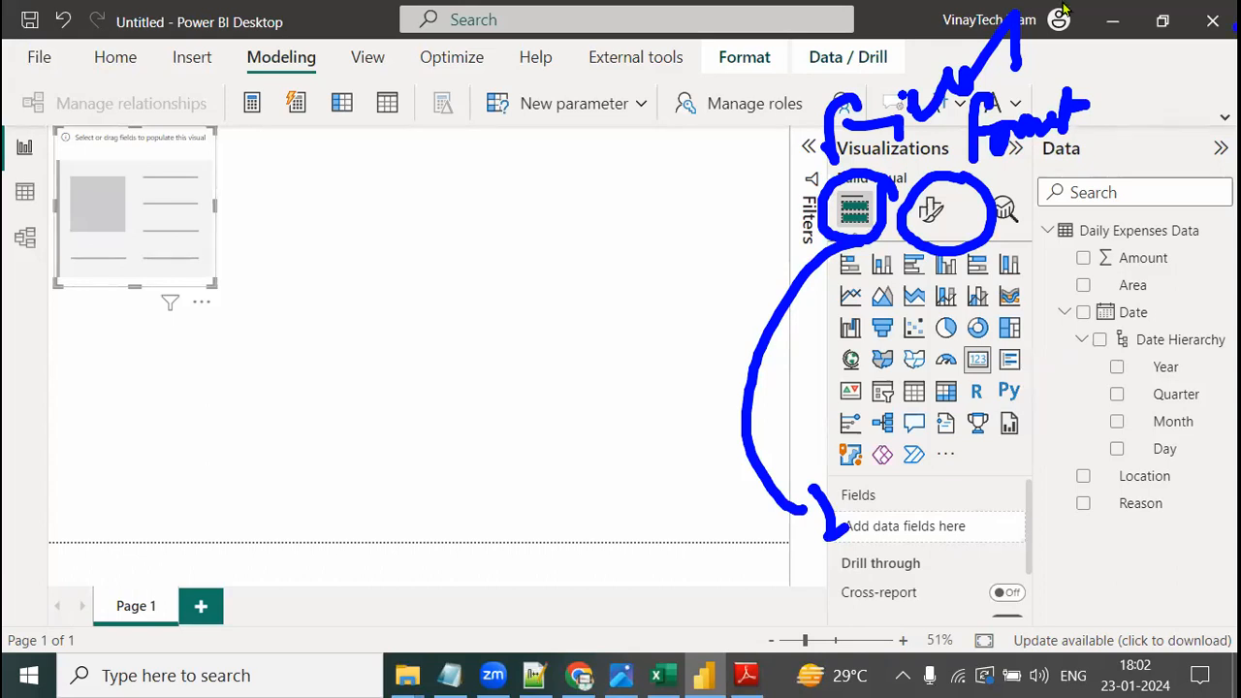
- Add the Amount field to the empty card and deselect the card
mouse_move(1154, 264)
left_mouse_down()
mouse_move(1047, 274)
mouse_move(941, 504)
mouse_move(947, 531)
left_mouse_up()
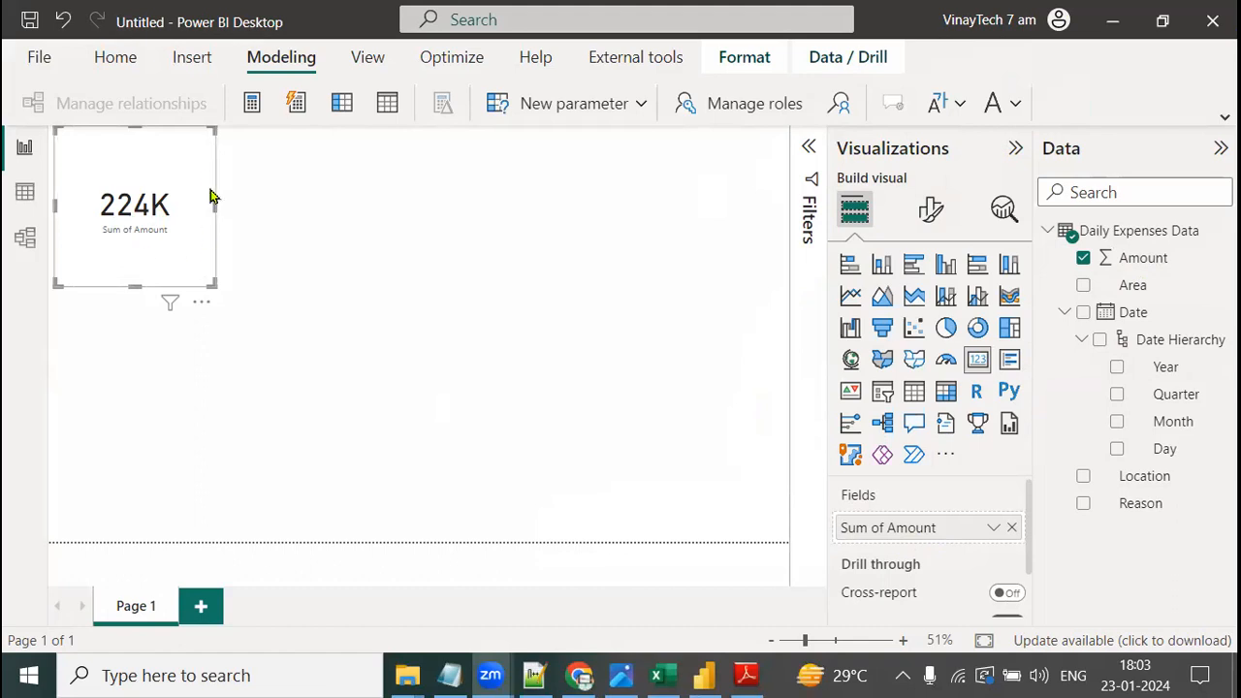
left_click(355, 189)
- Add a second card beside the first one, showing the Average of Amount
left_click(979, 360)
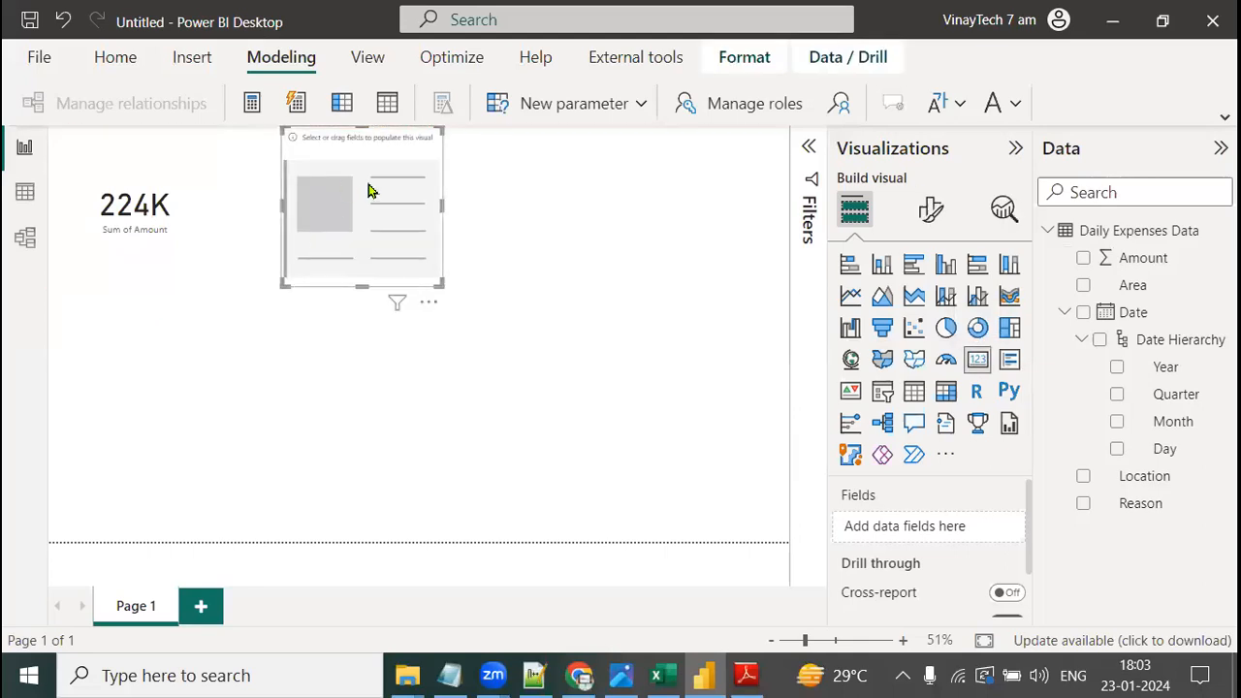
left_click_drag(1137, 258, 926, 528)
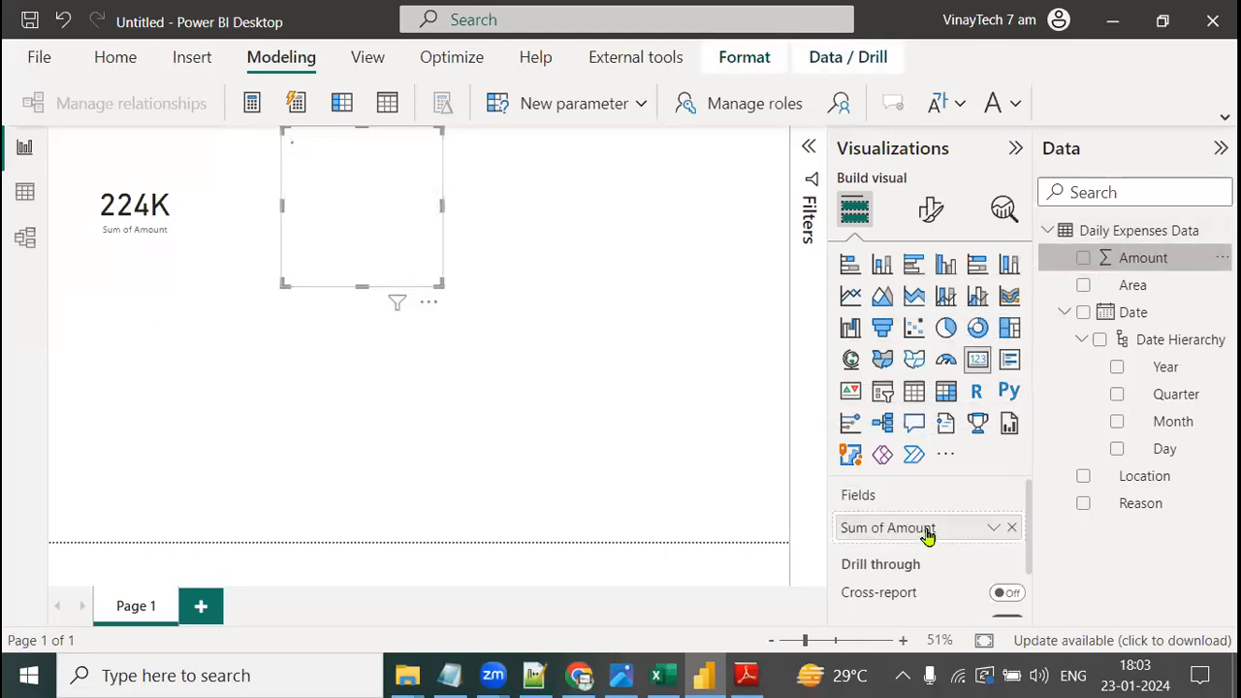
left_click(995, 532)
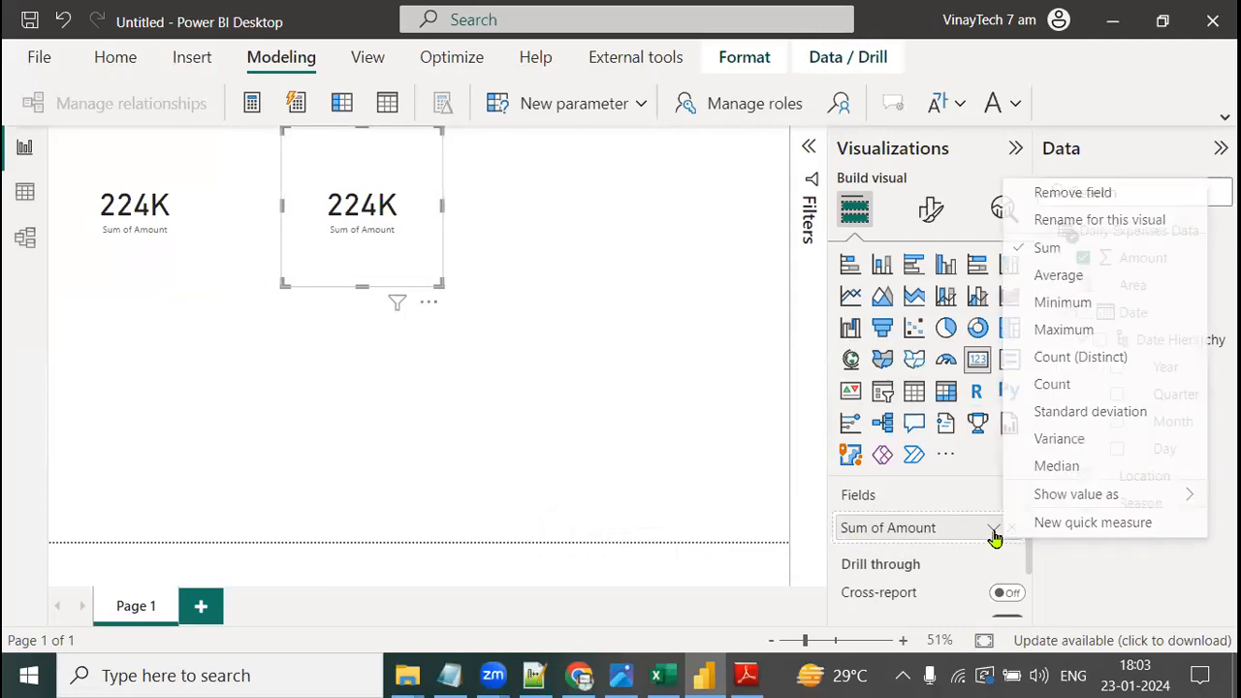
left_click(1067, 277)
left_click(689, 277)
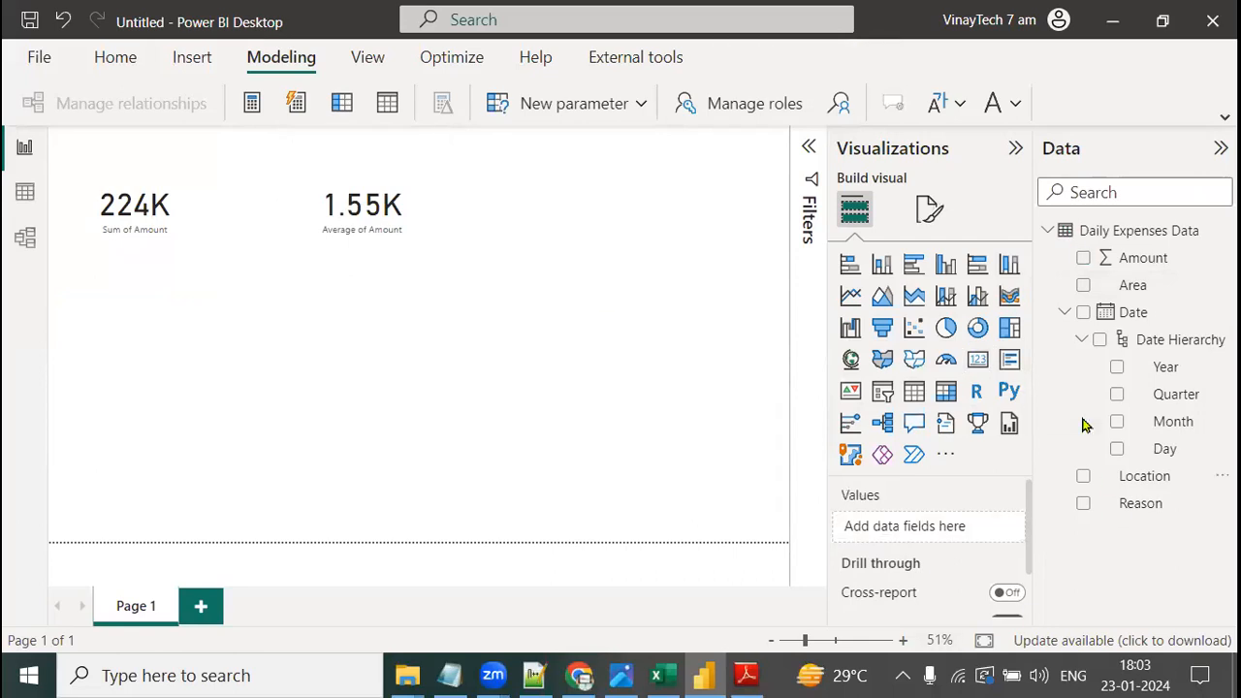
- Add a third card beside the Average of Amount card, showing the Maximum of Amount
left_click(973, 369)
left_click_drag(181, 352, 595, 158)
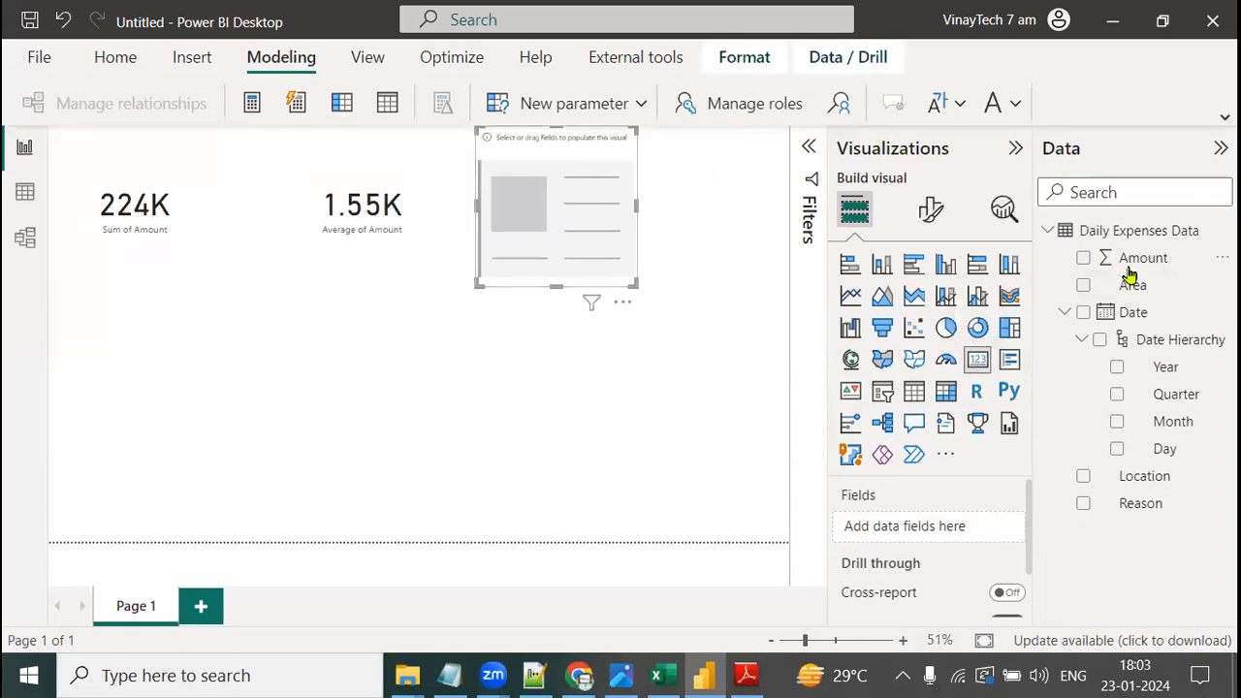
left_click_drag(1129, 260, 918, 541)
left_click(994, 529)
left_click(1064, 330)
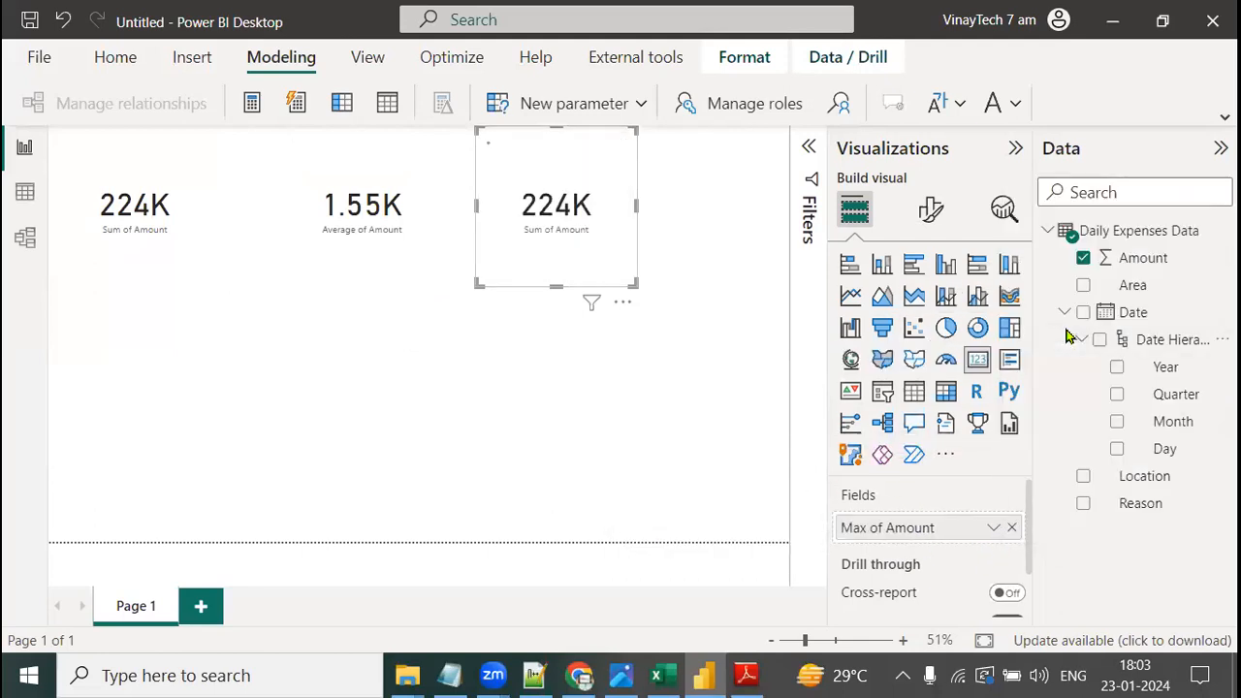
left_click(532, 452)
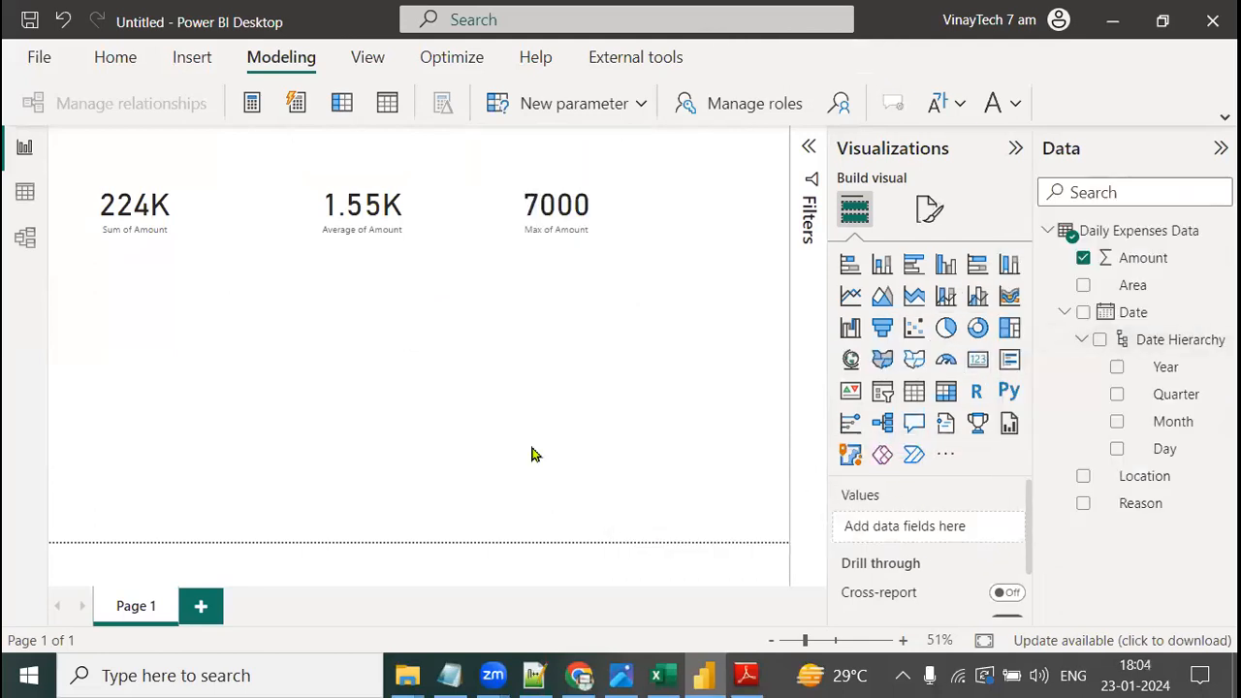
- Add a fourth card below the Sum of Amount card, showing the Minimum of Amount
left_click(970, 364)
left_click_drag(1144, 258, 953, 528)
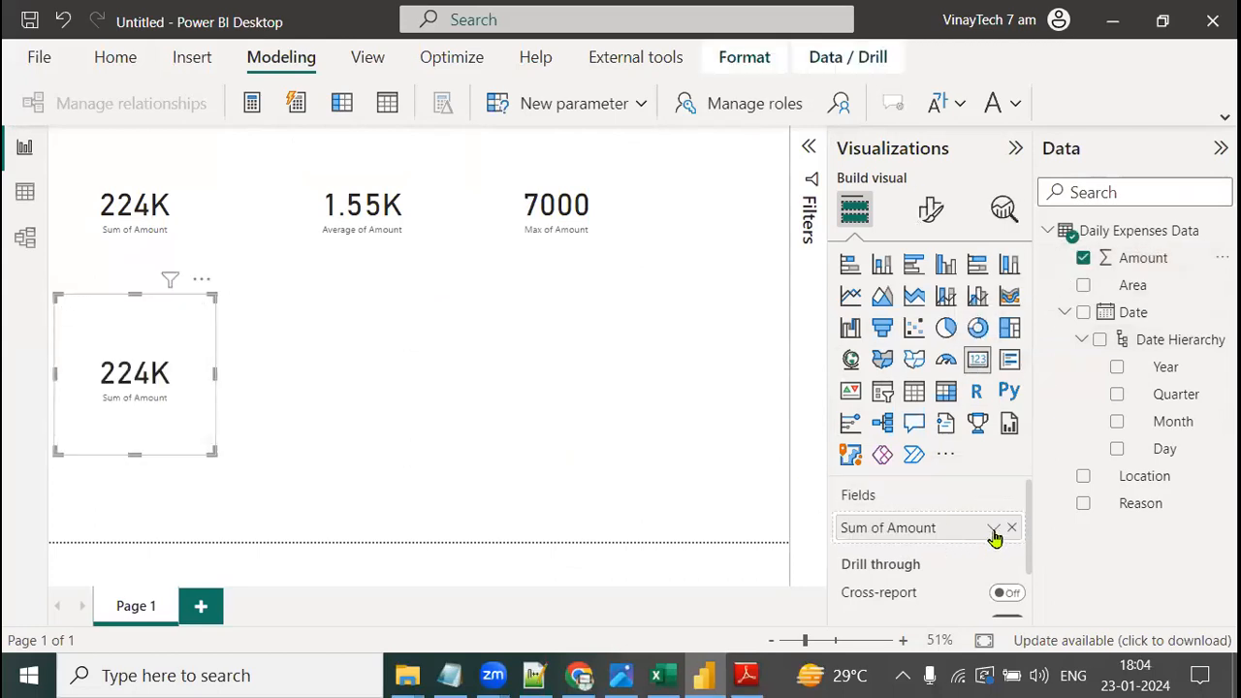
left_click(993, 527)
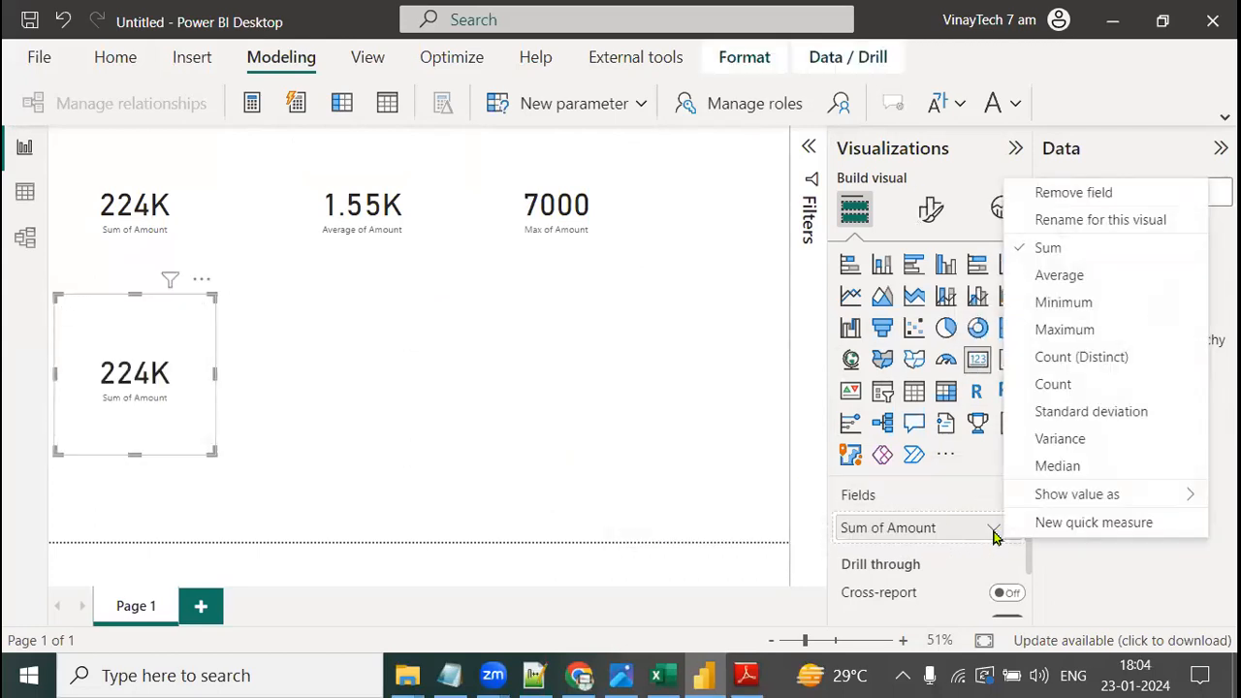
left_click(1064, 303)
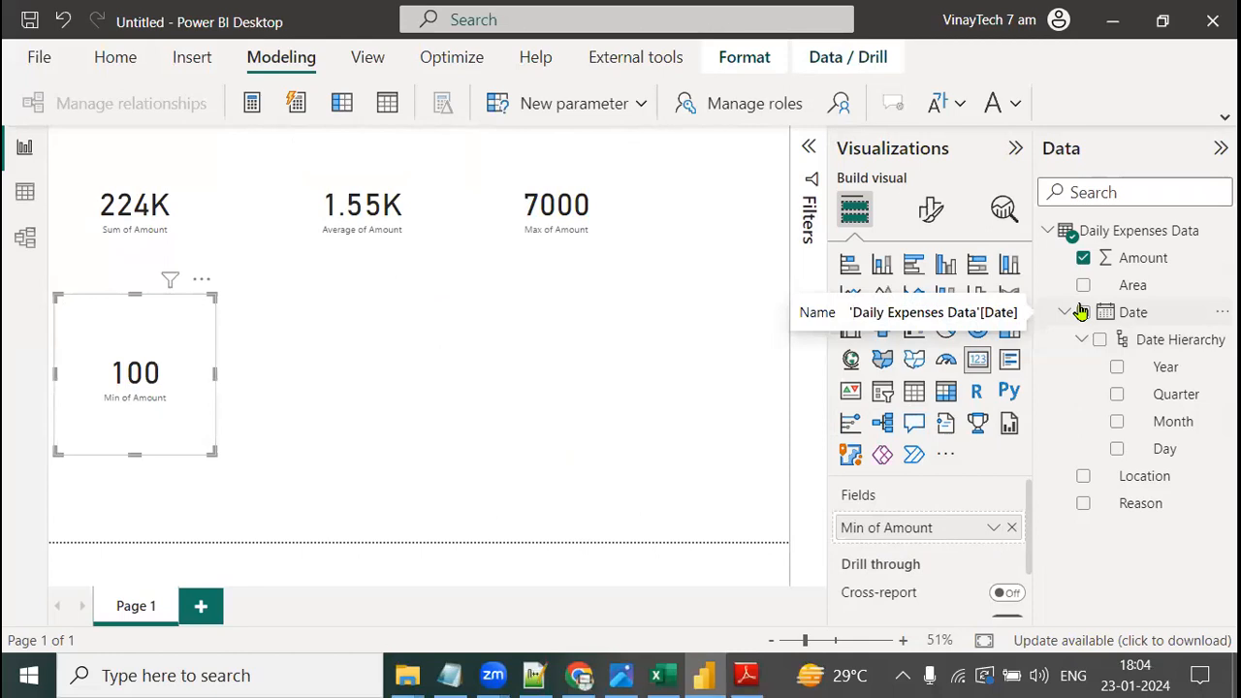
- Select the Sum of Amount card and open its visual formatting options
left_click(109, 254)
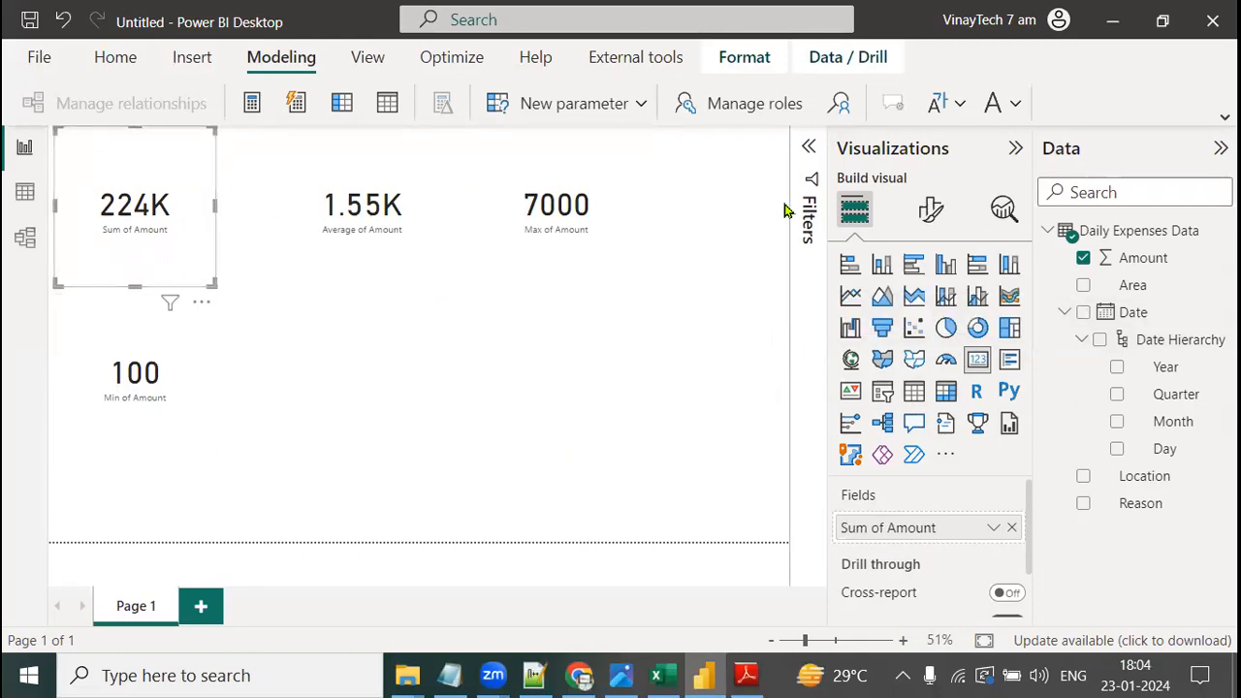
left_click(934, 223)
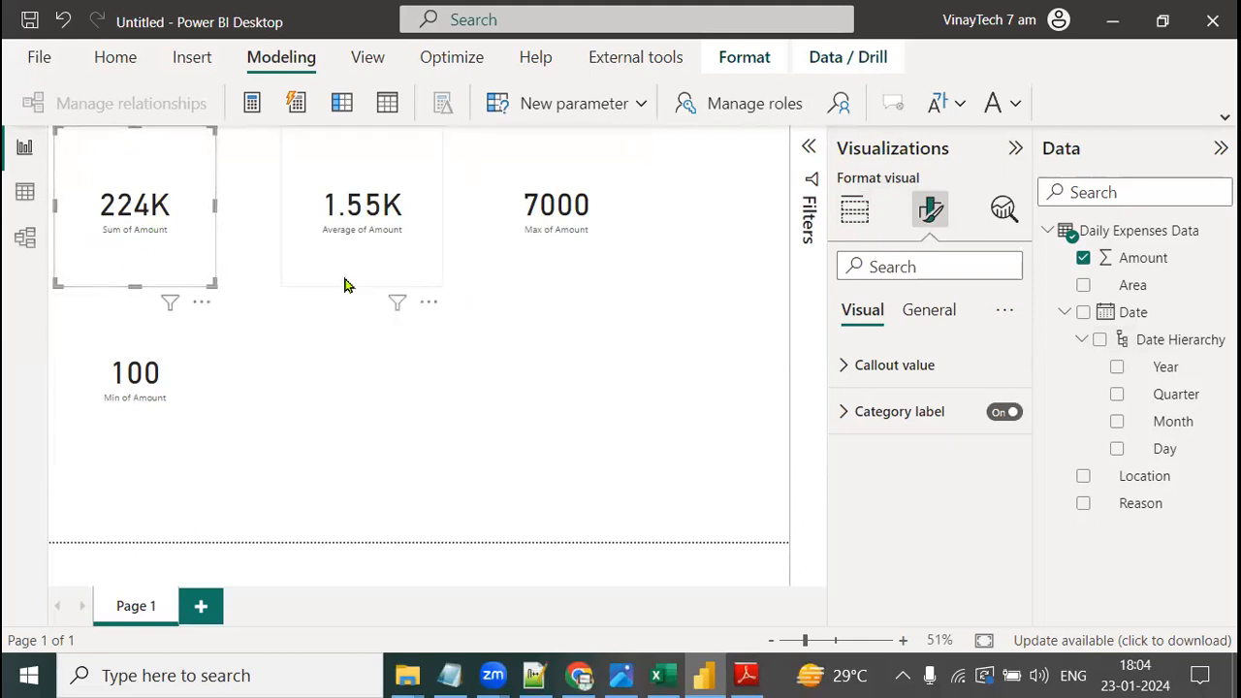
mouse_move(156, 204)
left_mouse_down()
mouse_move(410, 277)
mouse_move(873, 361)
left_mouse_up()
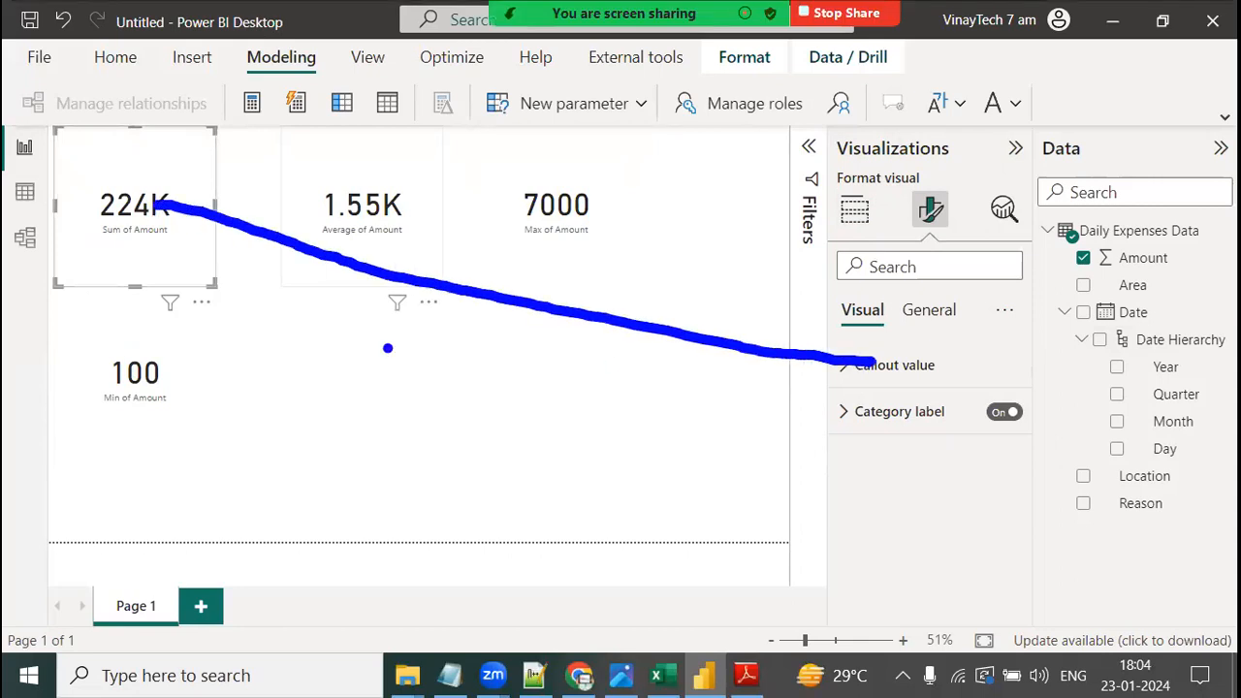
mouse_move(163, 245)
left_mouse_down()
mouse_move(378, 314)
mouse_move(822, 400)
left_mouse_up()
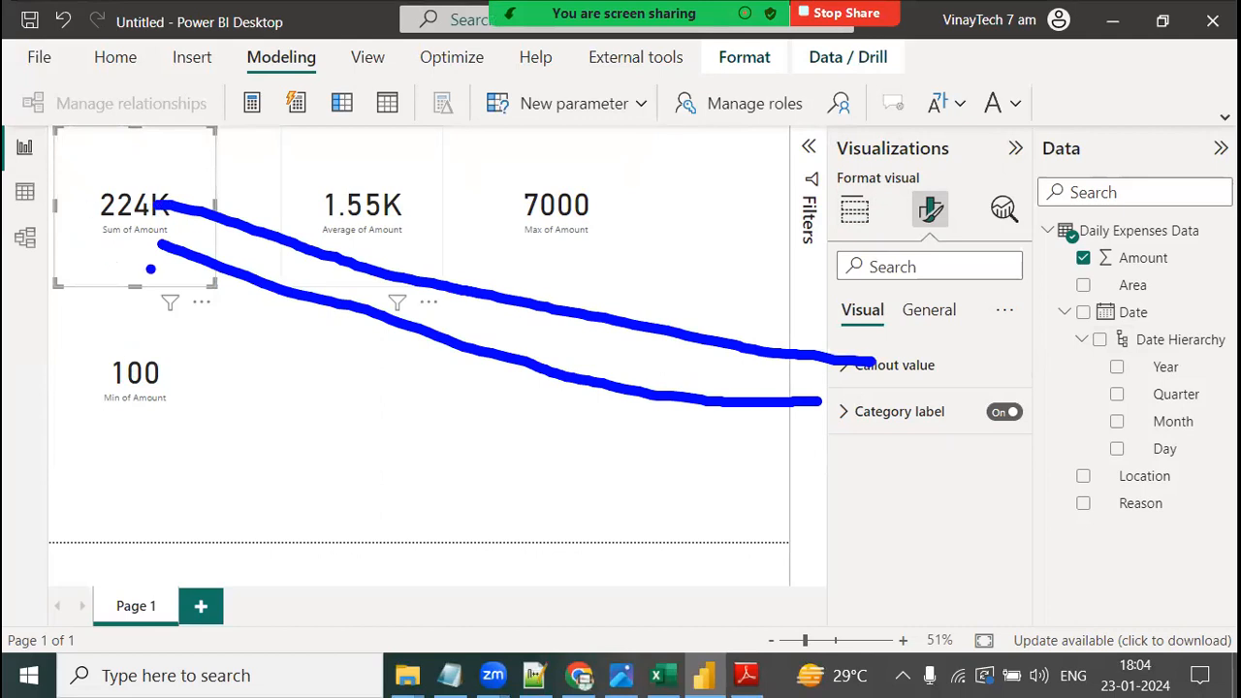
key("Escape")
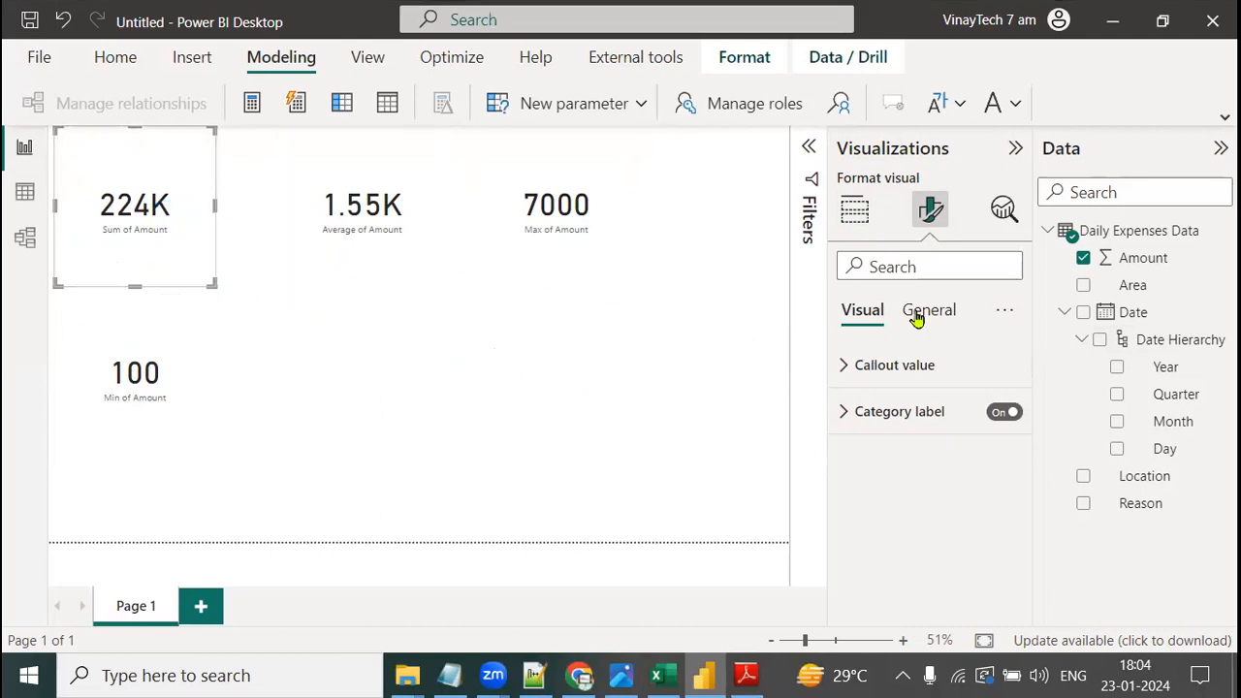
- Format the Sum of Amount card's callout value in bold Consolas at size 30
left_click(841, 367)
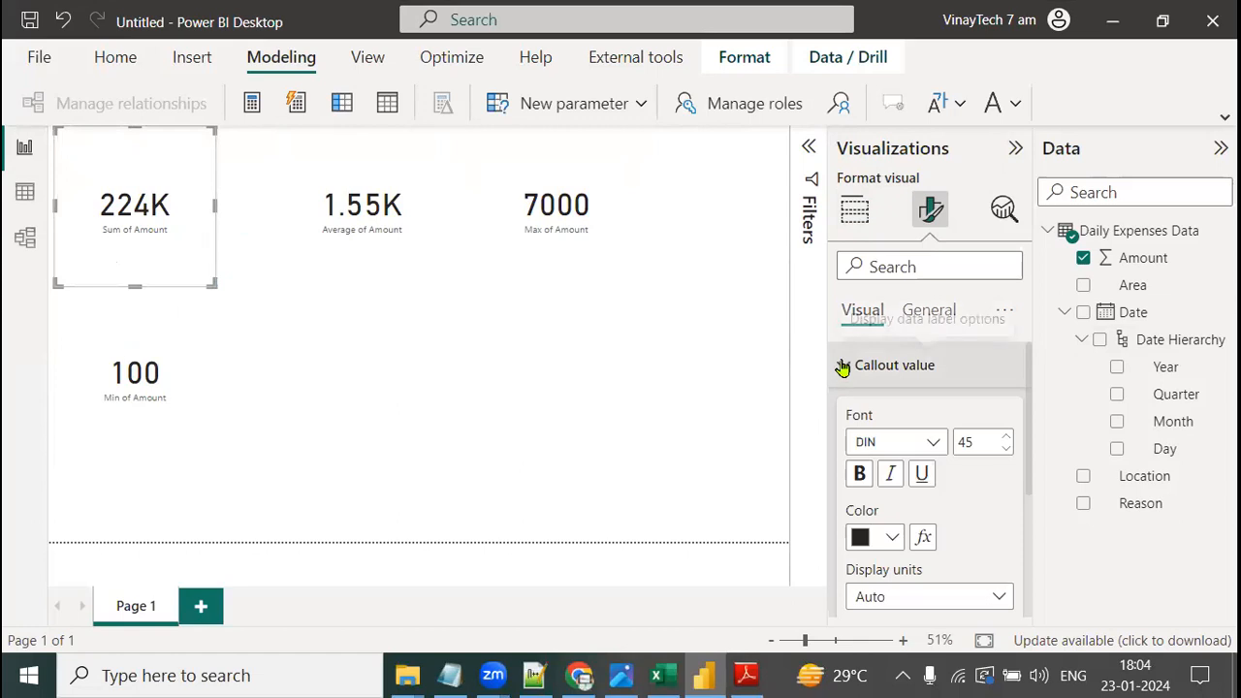
left_click(859, 474)
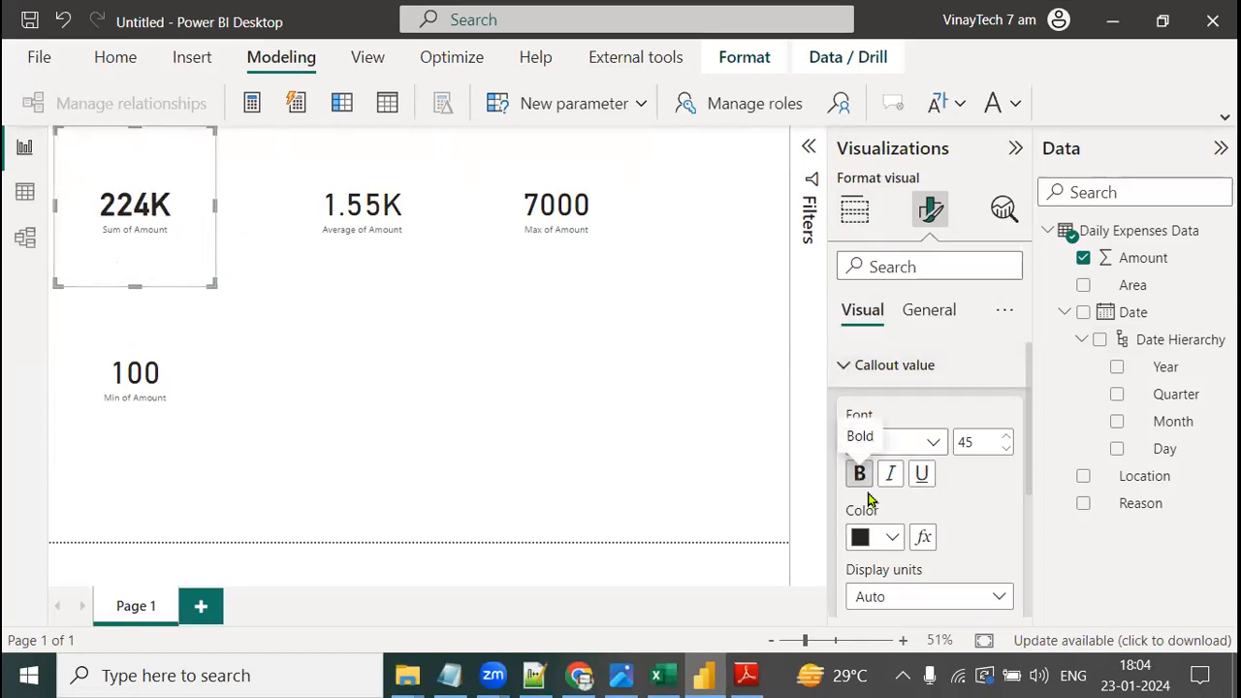
left_click(935, 444)
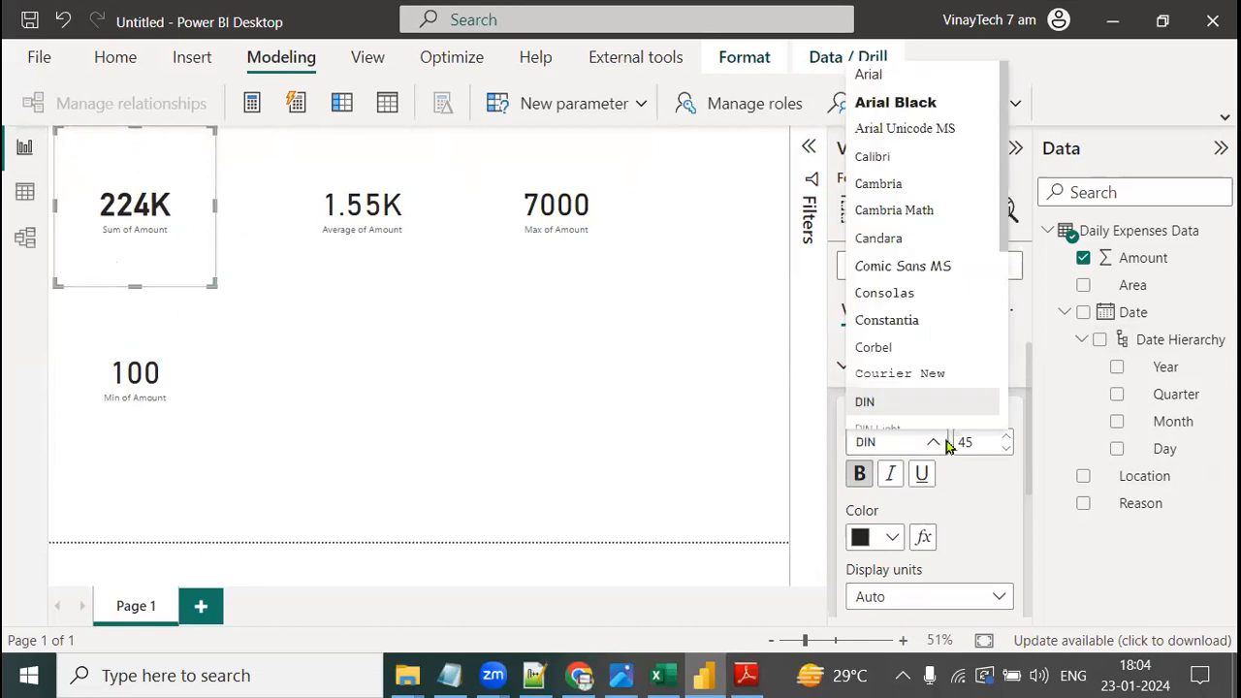
left_click(912, 293)
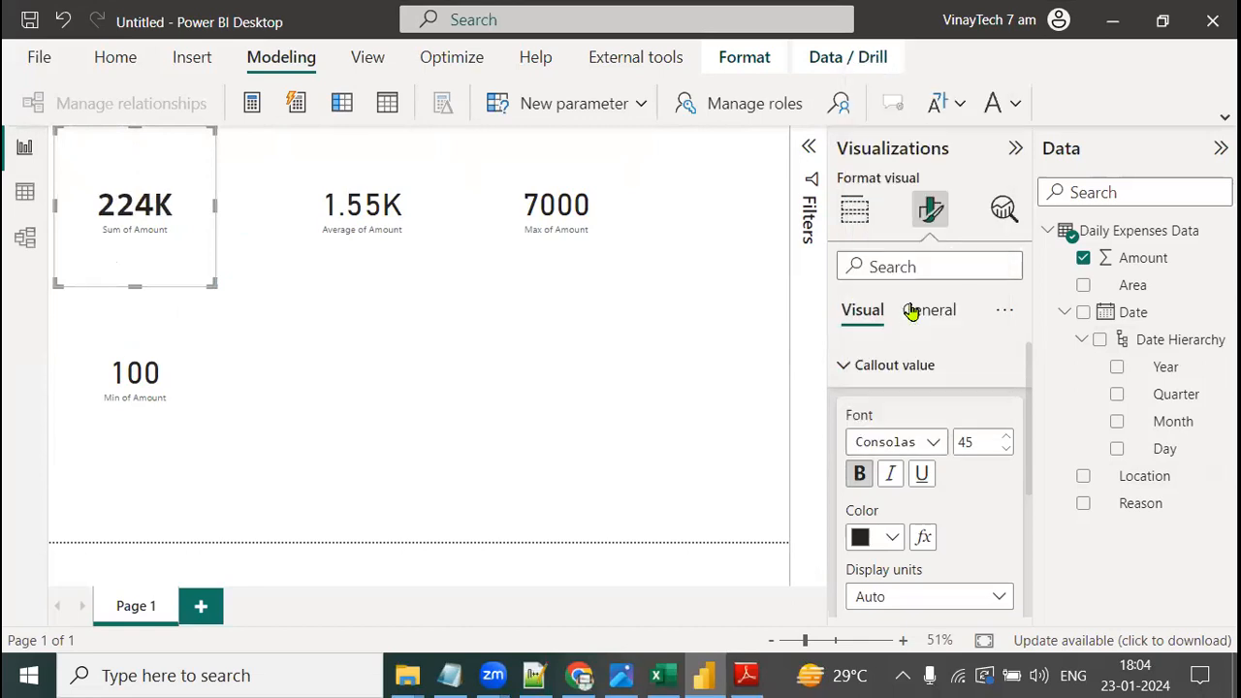
double_click(974, 443)
type("30")
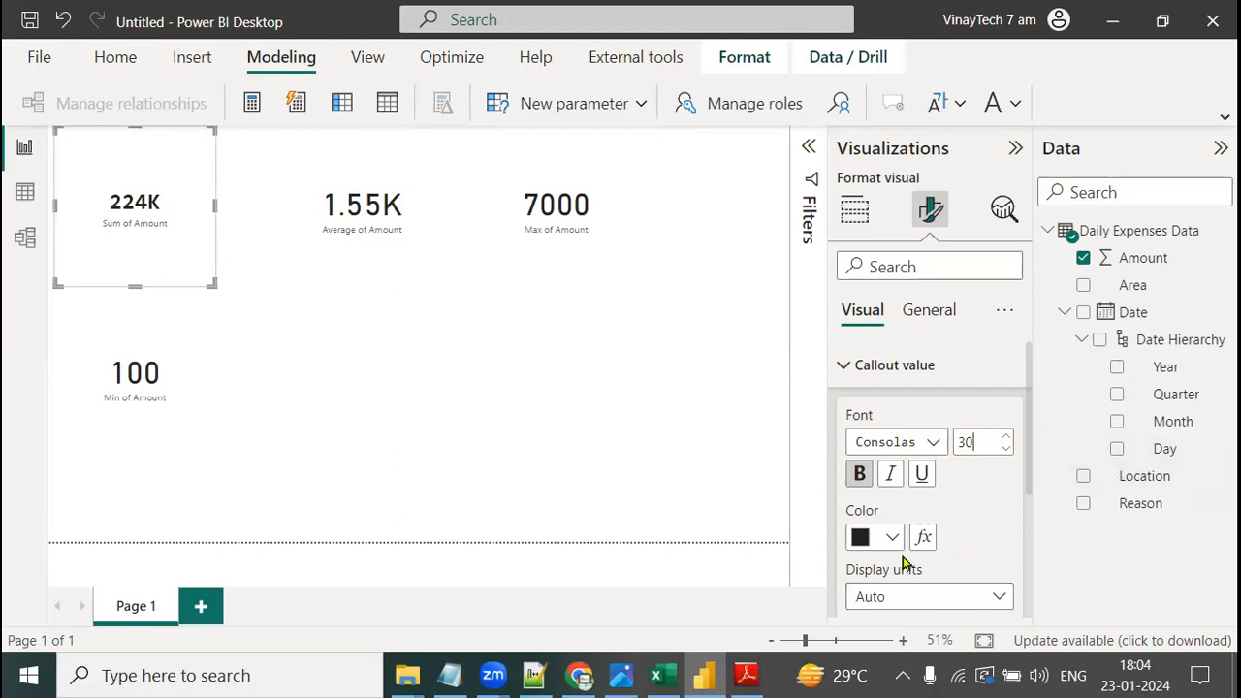
- Color the Sum of Amount callout value dark blue and set its display units to None
left_click(894, 538)
left_click(968, 438)
scroll(937, 512, "down", 2)
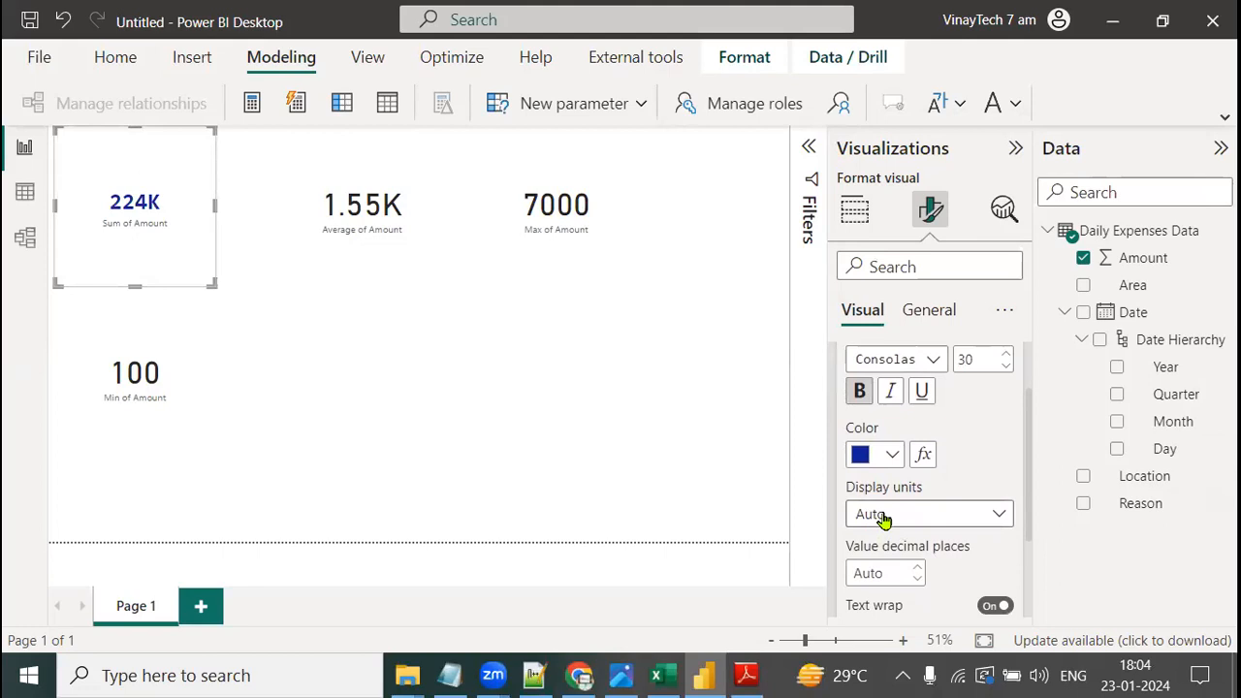
left_click(878, 517)
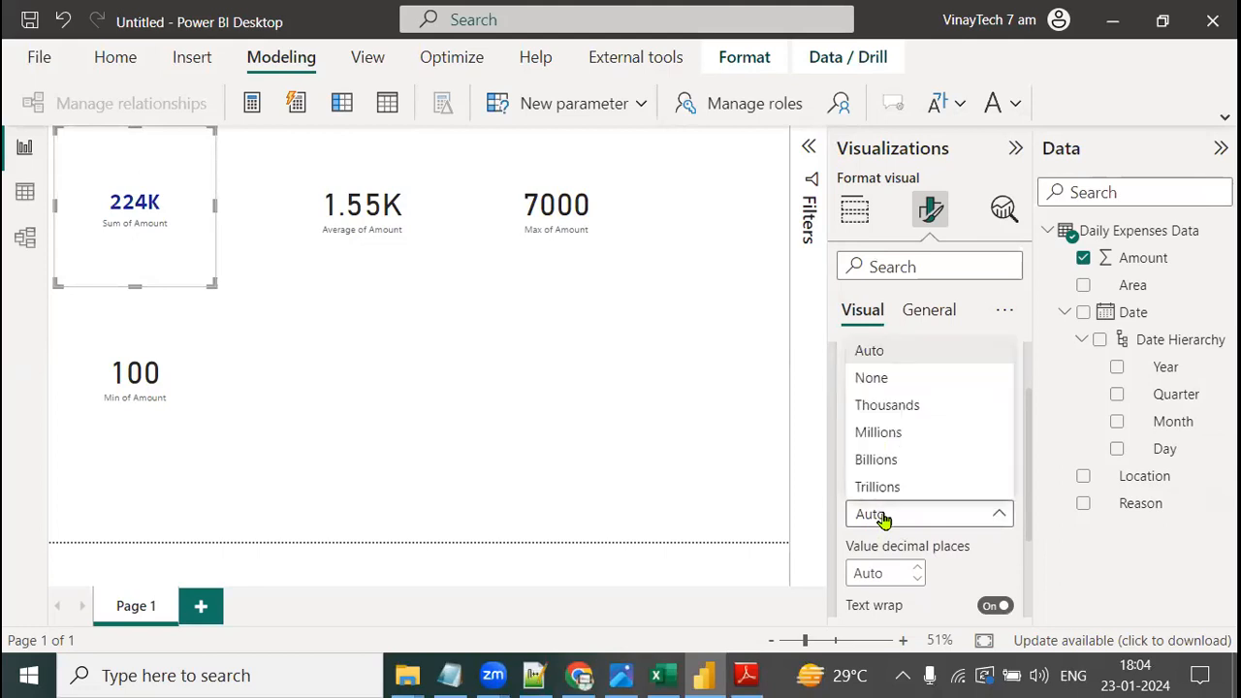
left_click(870, 380)
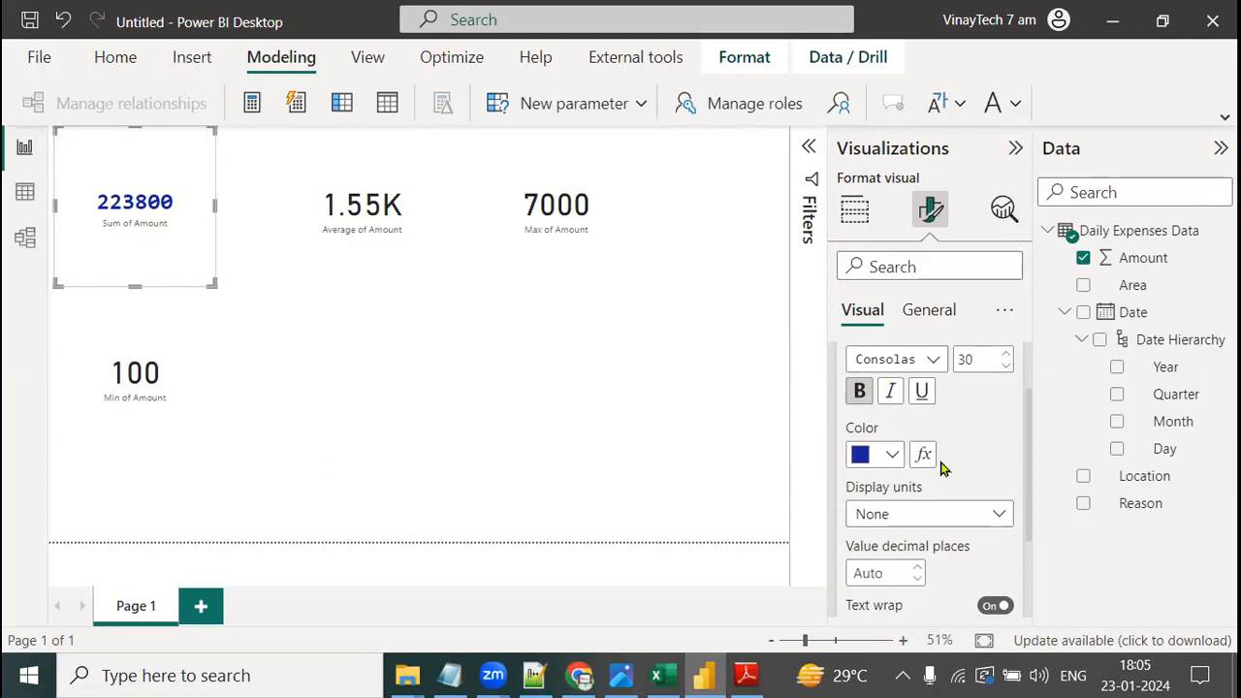
- Make the Sum of Amount card's category label bold, size 16 and pink
scroll(940, 471, "down", 3)
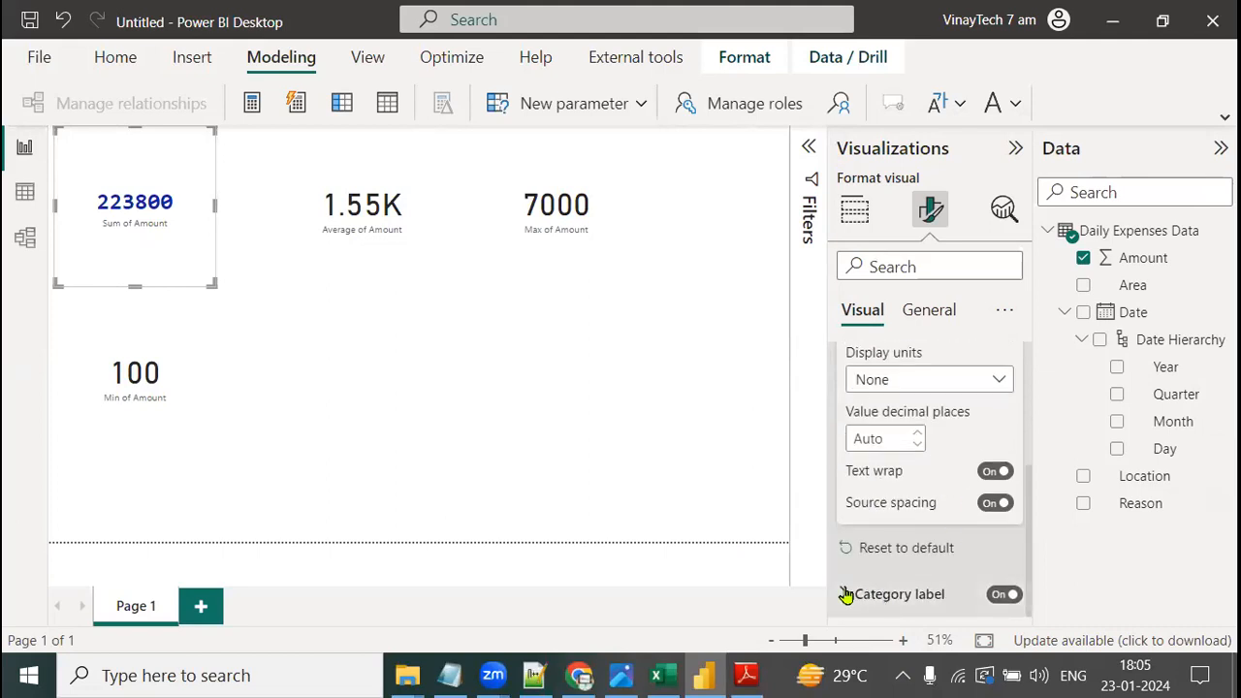
scroll(942, 466, "down", 4)
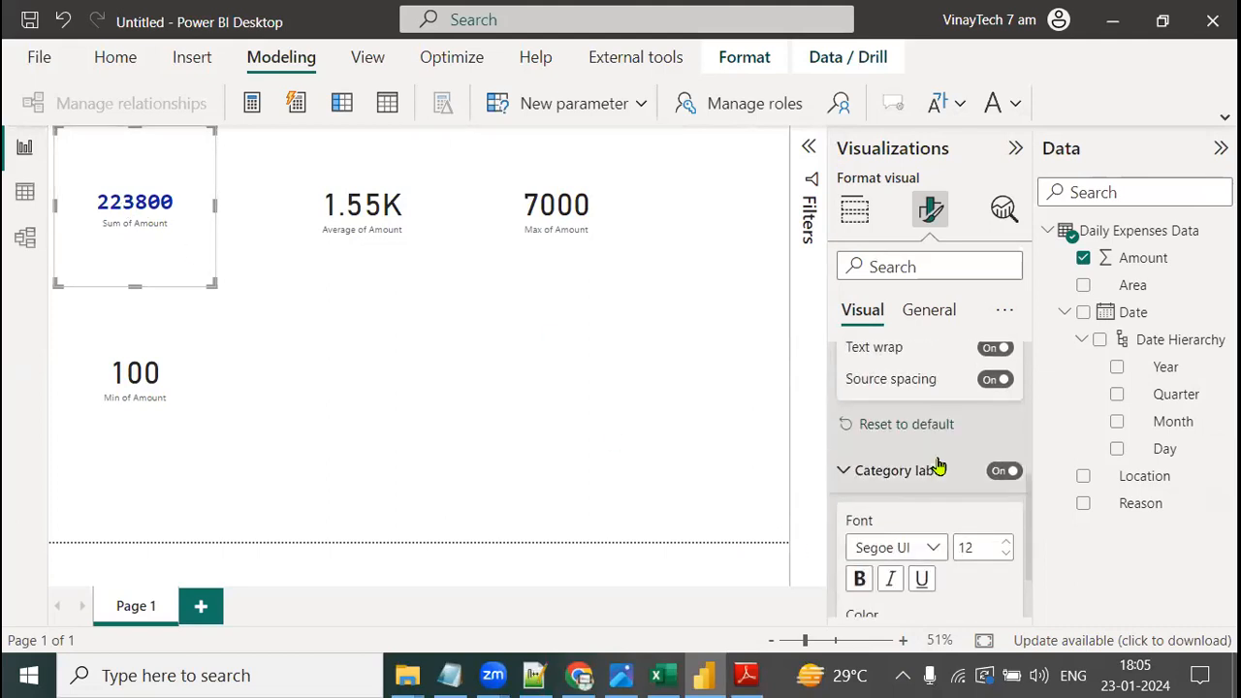
left_click(862, 497)
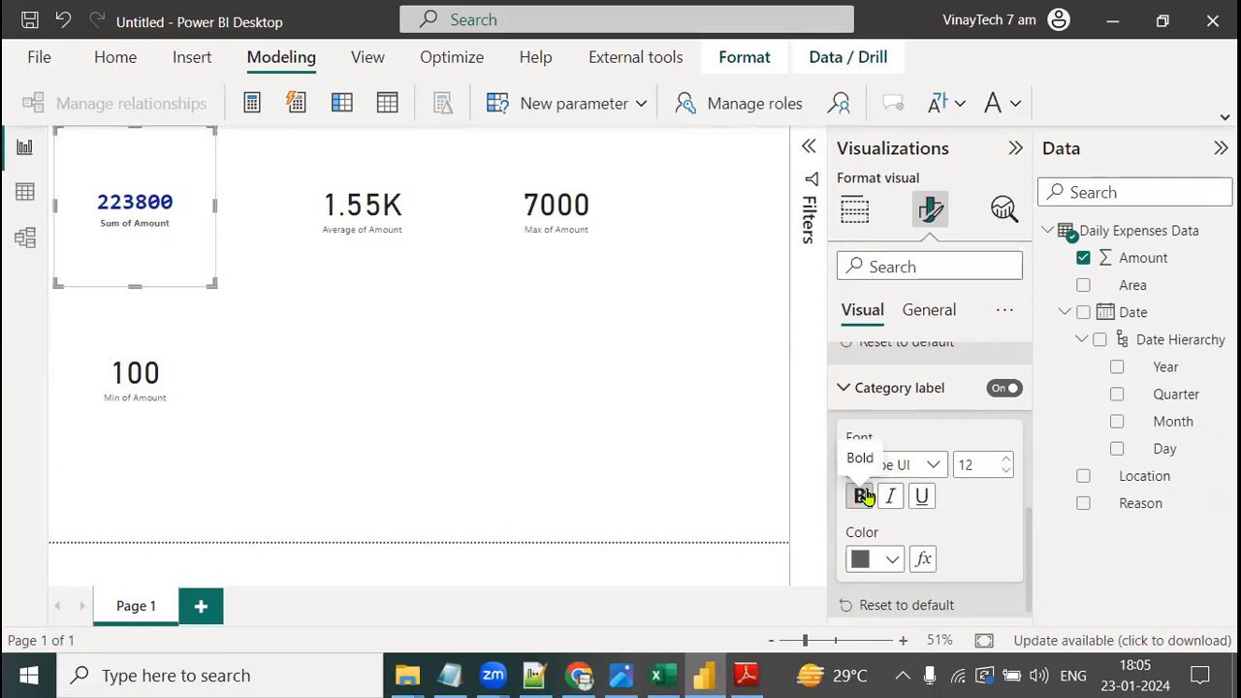
left_click(1008, 462)
left_click(1007, 462)
left_click(1007, 462)
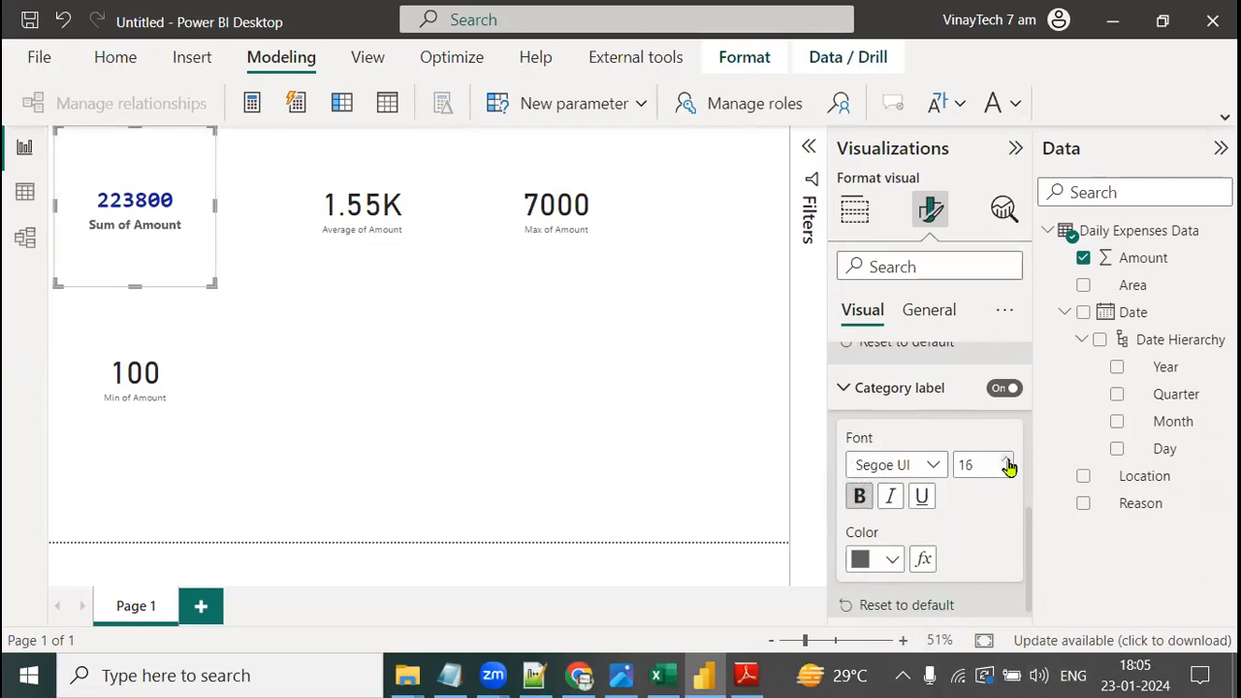
left_click(892, 561)
left_click(1070, 467)
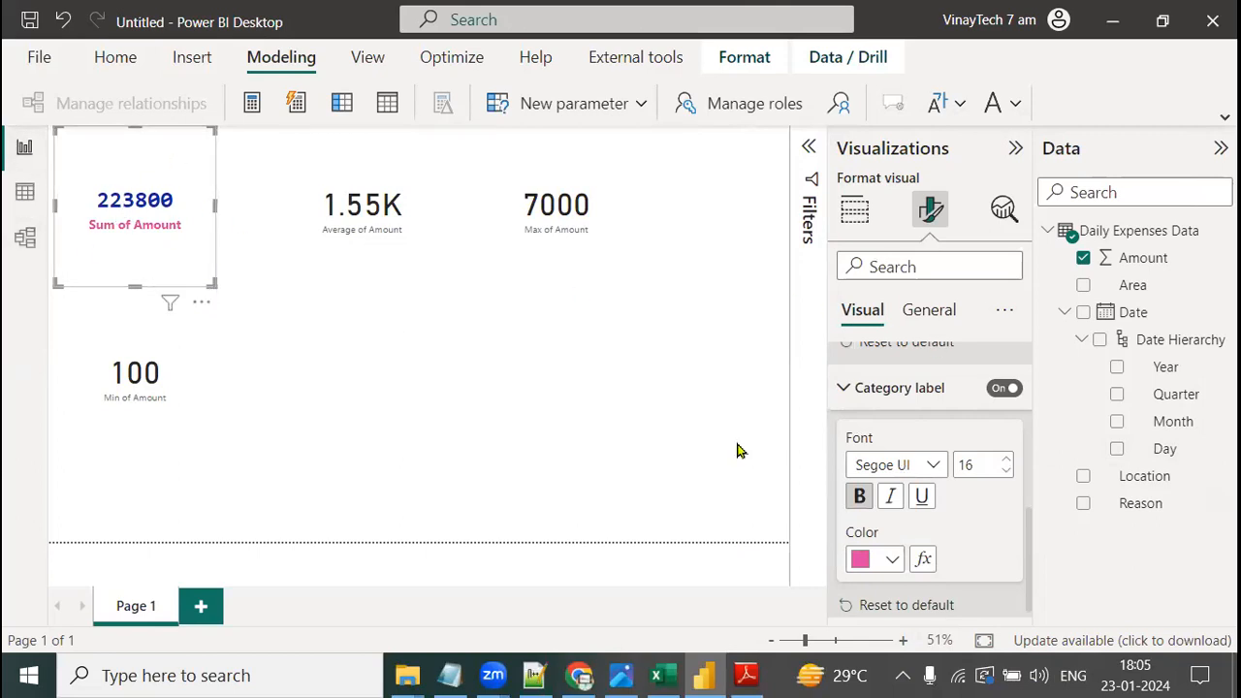
- Turn on the visual border of the Sum of Amount card and shrink the card tightly around its text
scroll(886, 424, "up", 3)
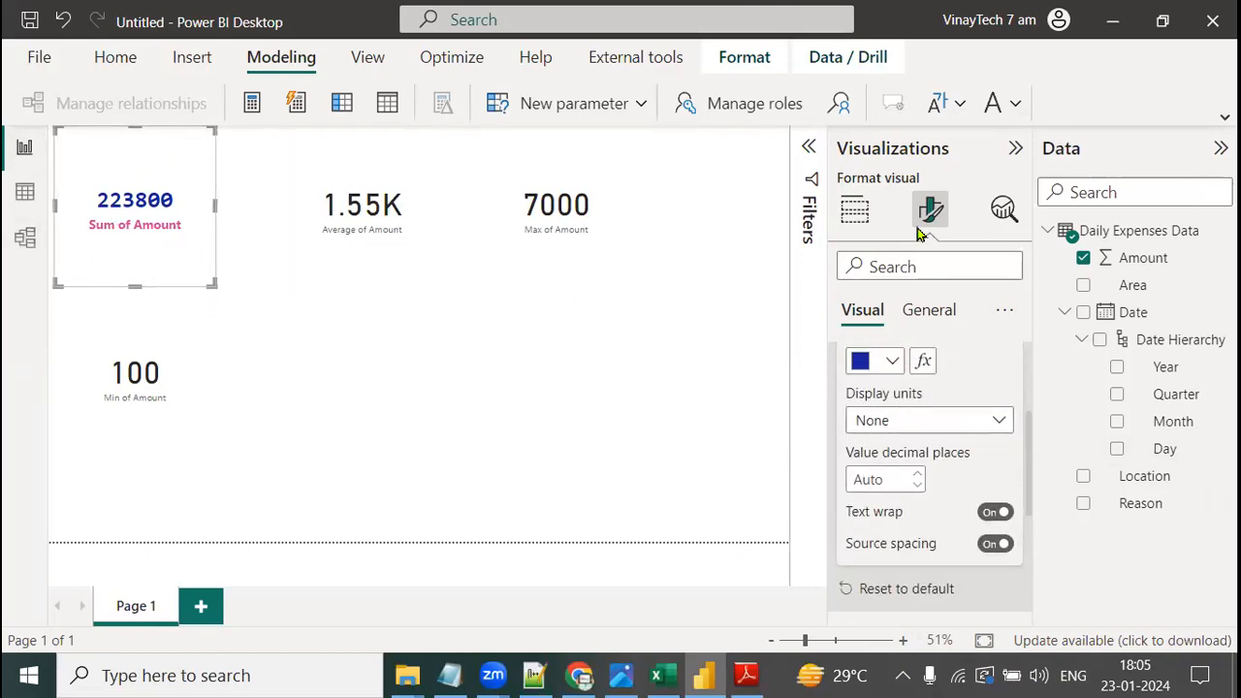
scroll(951, 472, "up", 3)
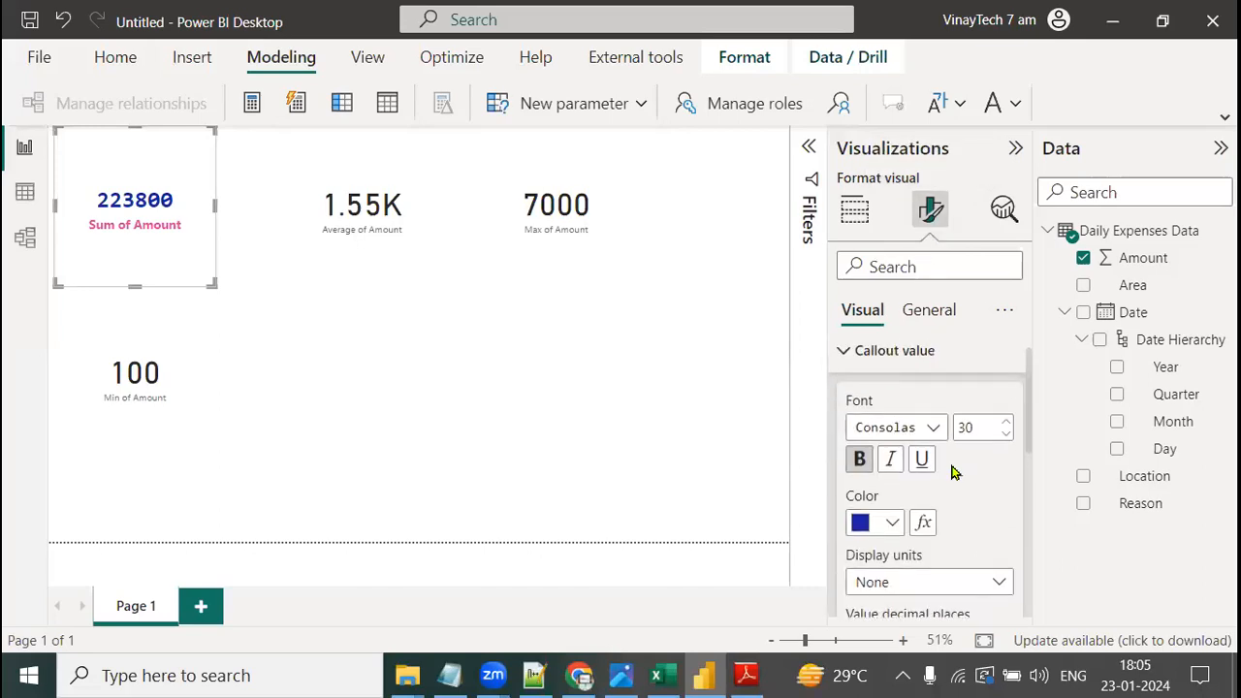
left_click(857, 381)
left_click(843, 417)
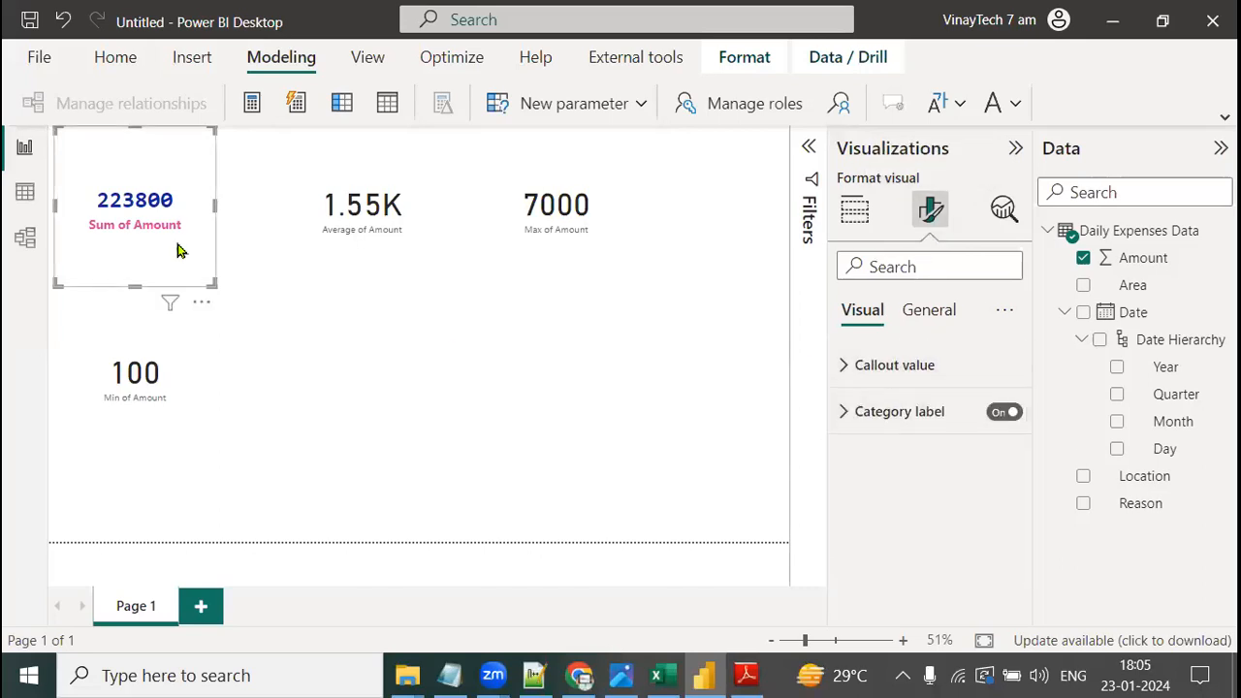
left_click(931, 310)
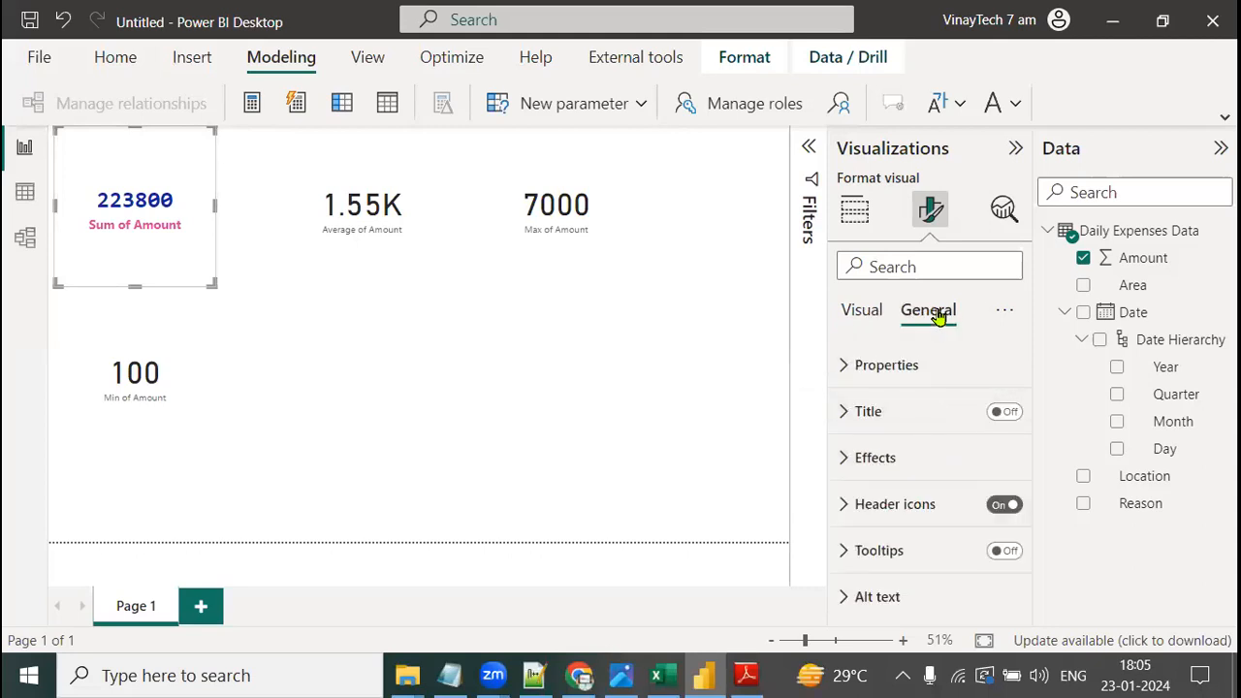
left_click(849, 459)
scroll(995, 511, "down", 2)
left_click(994, 577)
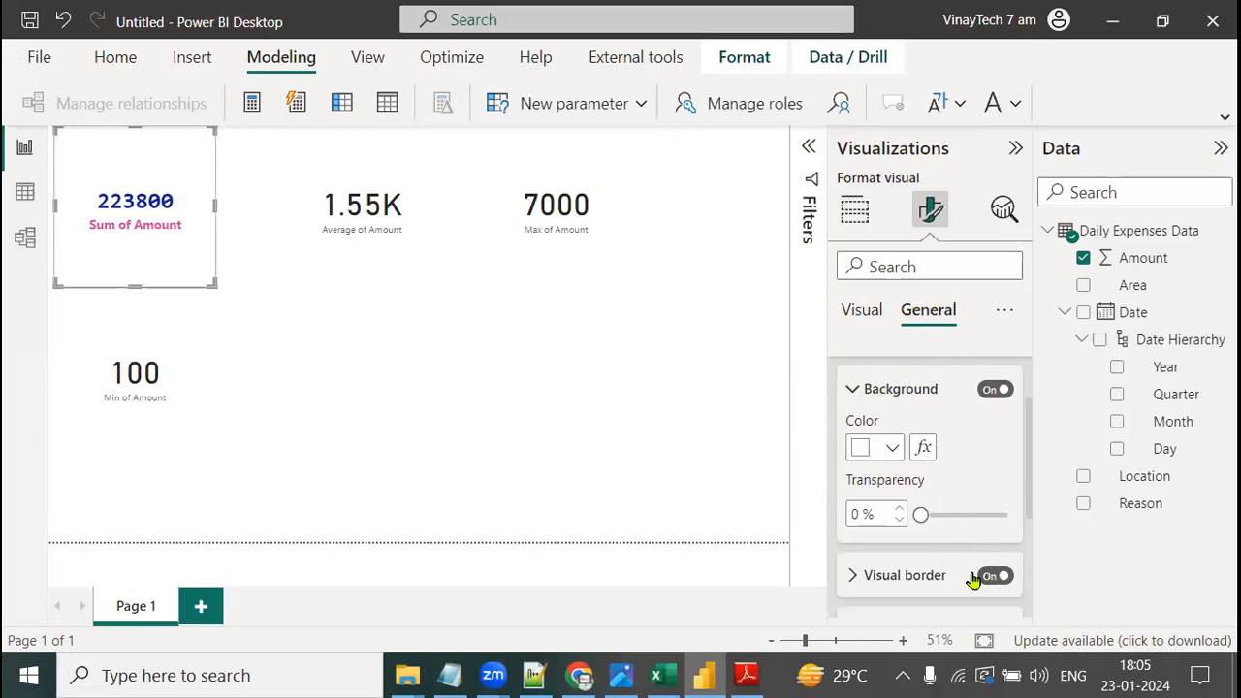
left_click_drag(134, 286, 183, 184)
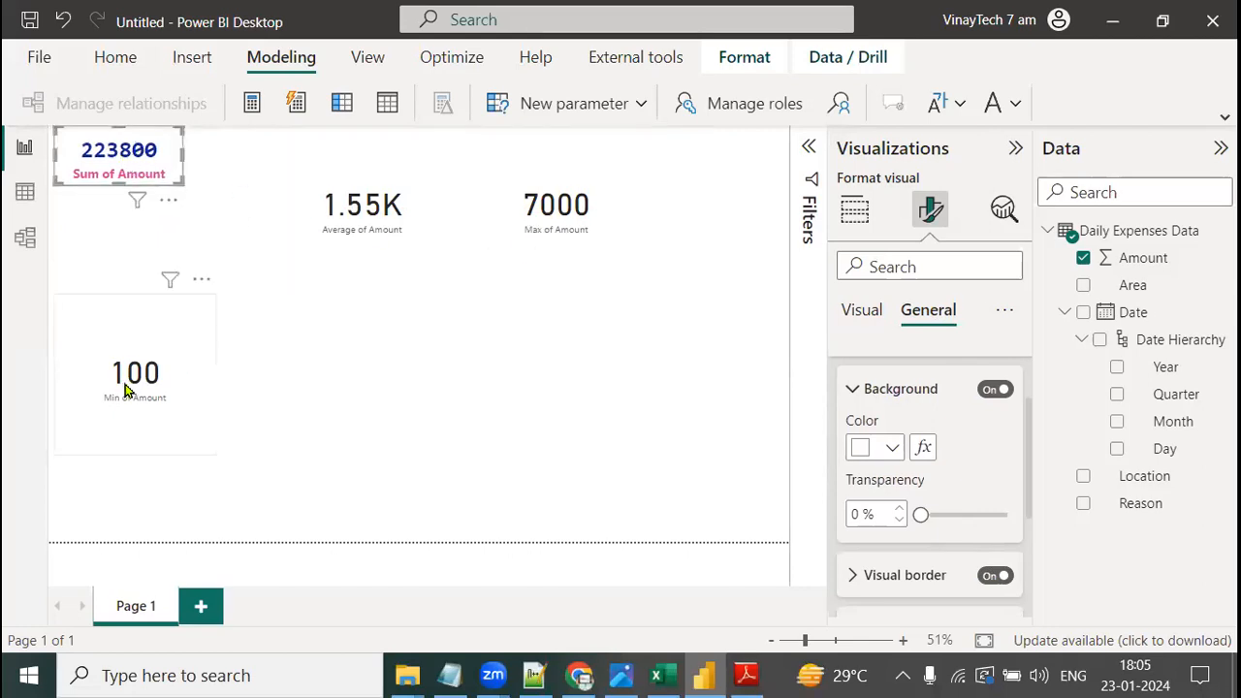
- Copy the Sum of Amount card's formatting to the Average, Max and Min of Amount cards with Format Painter
left_click(115, 60)
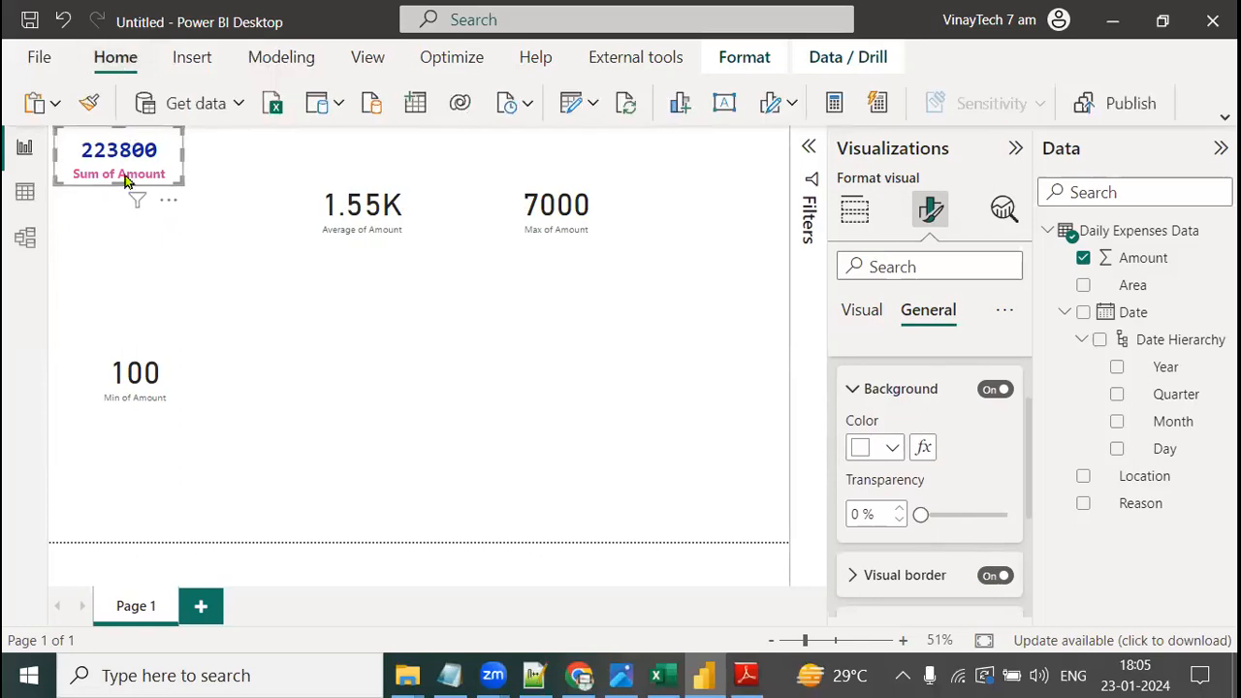
left_click(91, 104)
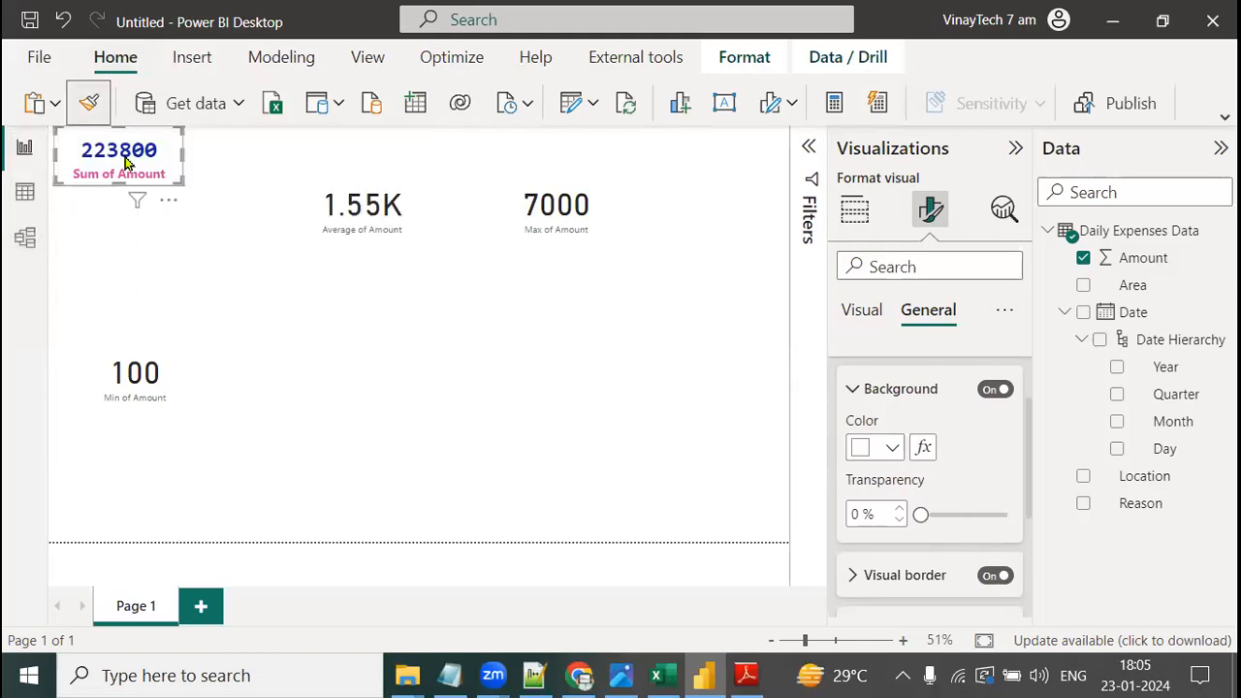
left_click(337, 190)
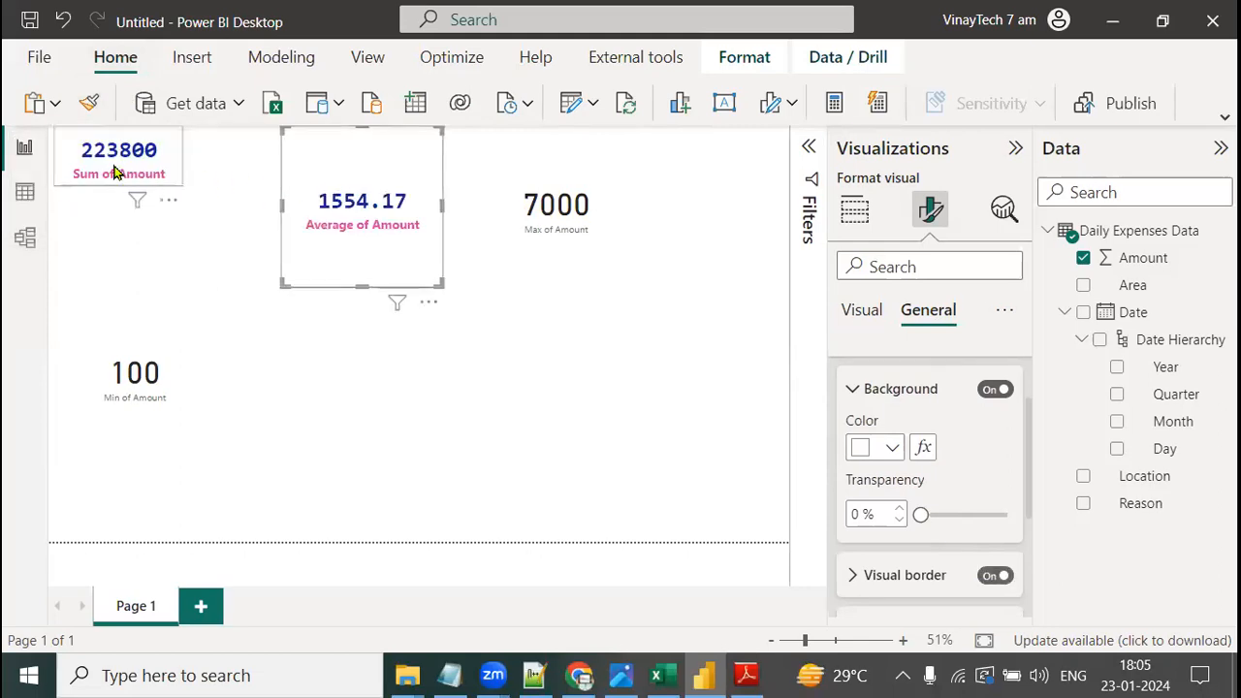
left_click(90, 104)
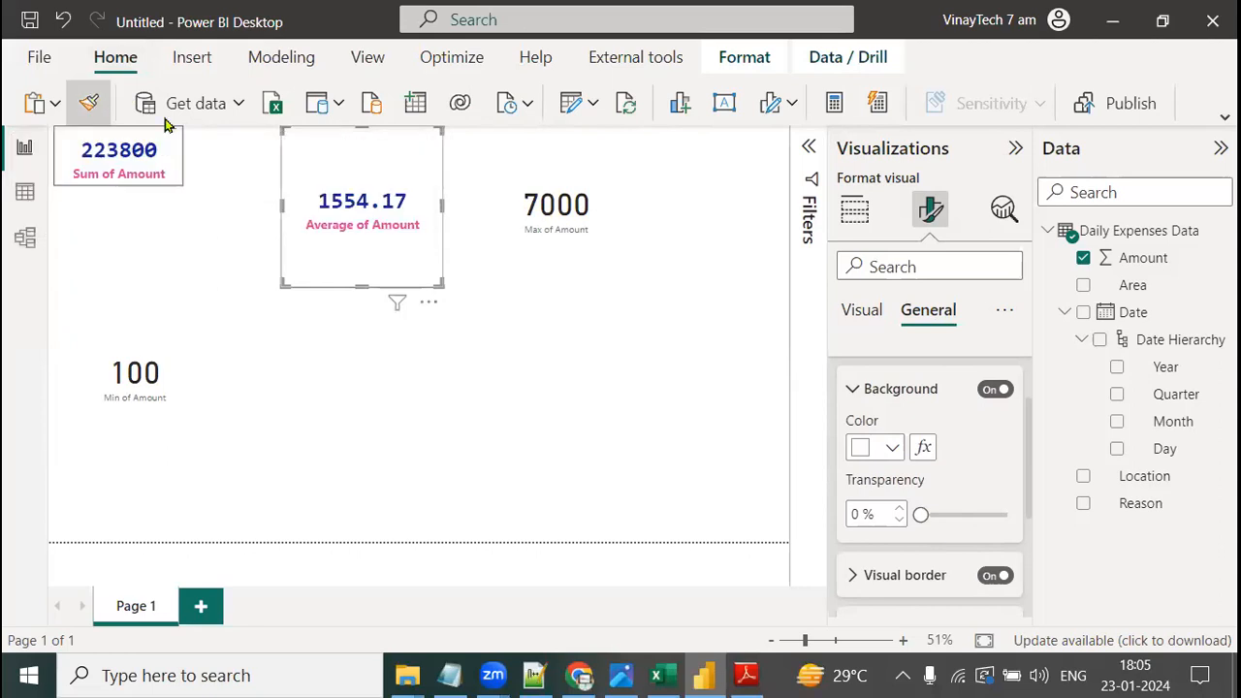
left_click(557, 220)
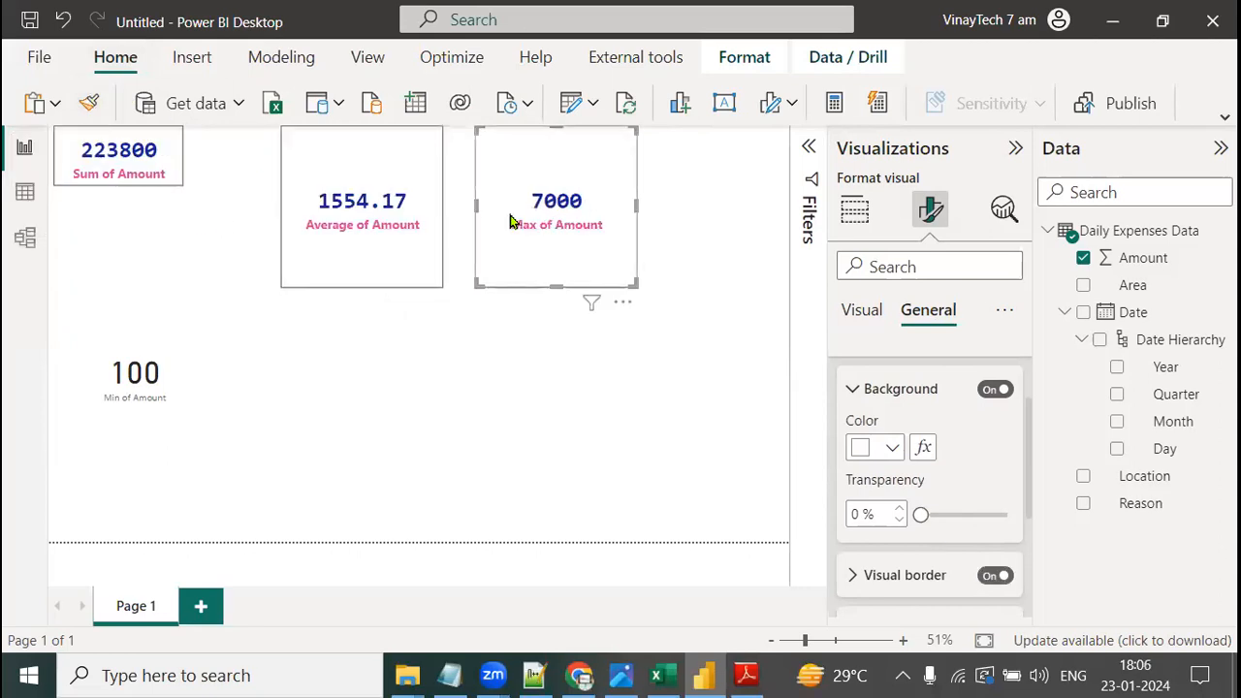
left_click(91, 104)
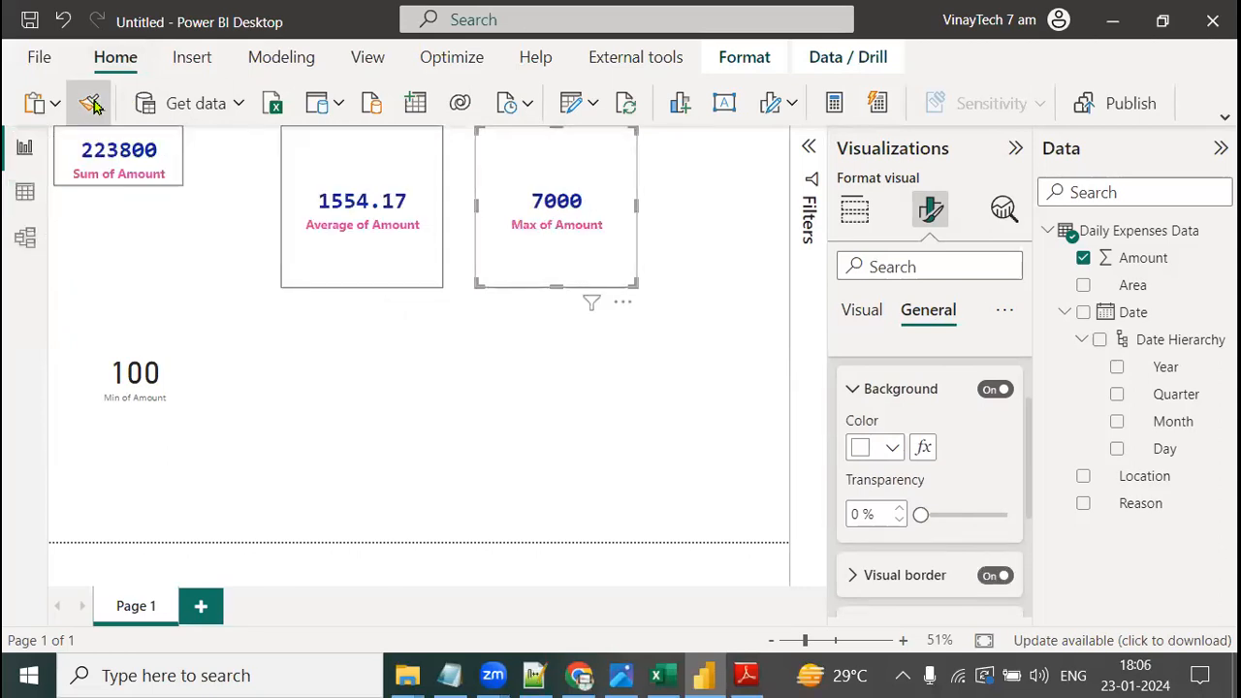
left_click(172, 351)
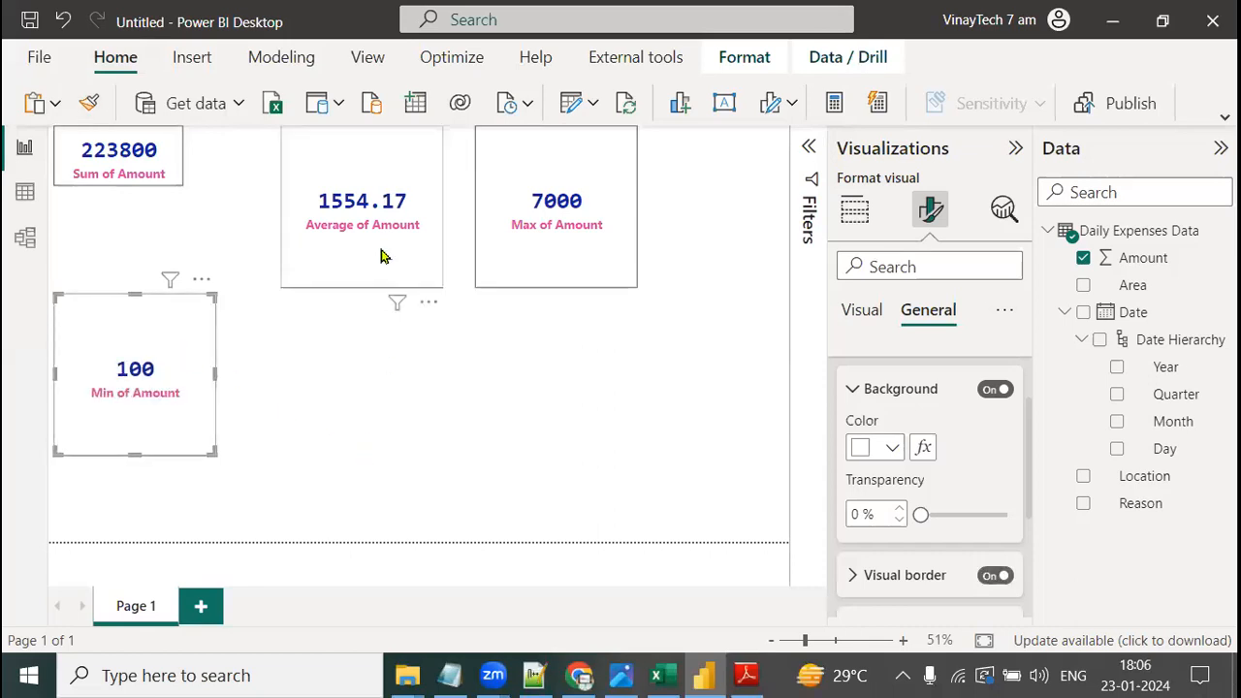
- Line up the Average, Max and Min of Amount cards edge to edge beside the Sum card, matching its height, and deselect them
left_click_drag(292, 225, 194, 225)
left_click_drag(274, 287, 288, 187)
left_click_drag(519, 189, 459, 183)
left_click_drag(424, 284, 438, 186)
left_click_drag(148, 352, 609, 180)
left_click_drag(592, 278, 611, 185)
left_click(538, 293)
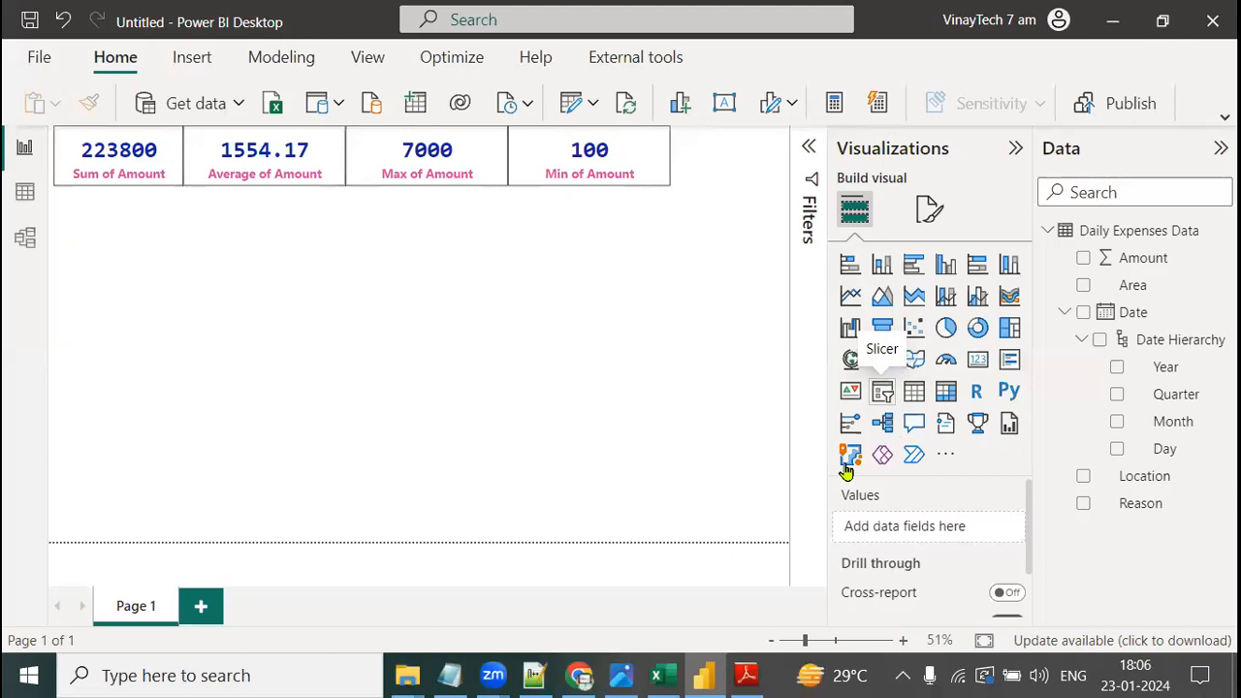
- Switch to the Family Expenses PDF in Adobe Reader, highlight the Slicer description, and return to Power BI Desktop
left_click(747, 676)
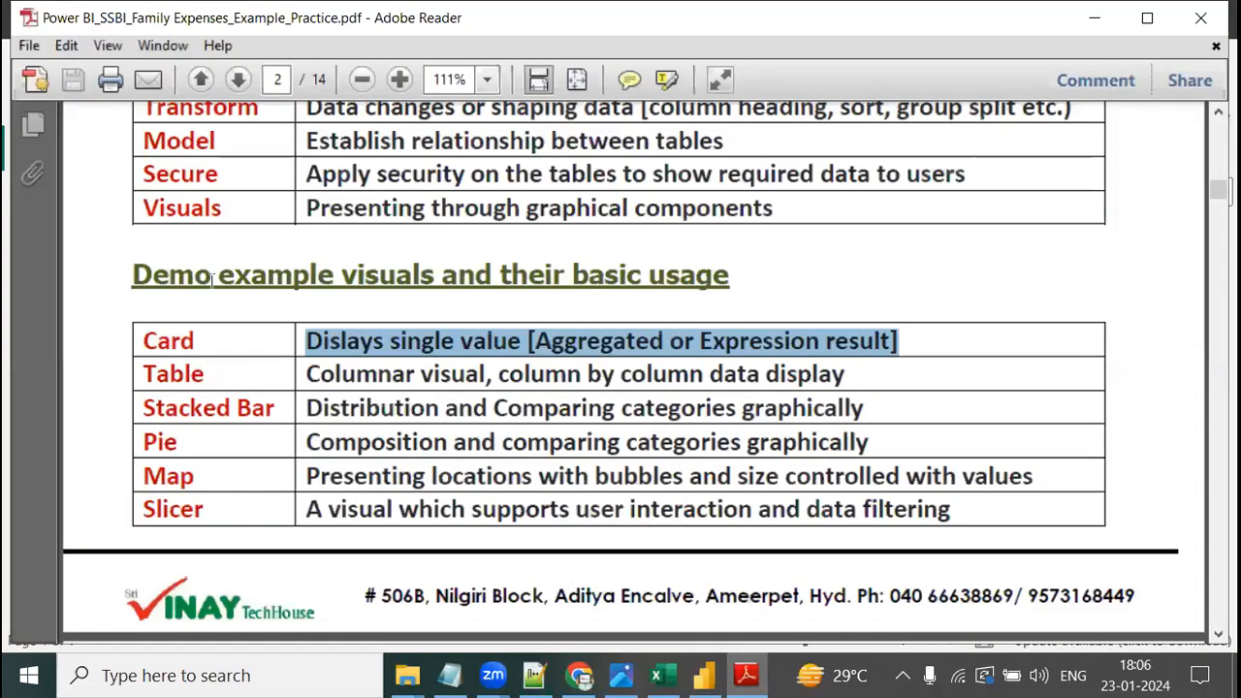
left_click_drag(306, 511, 900, 514)
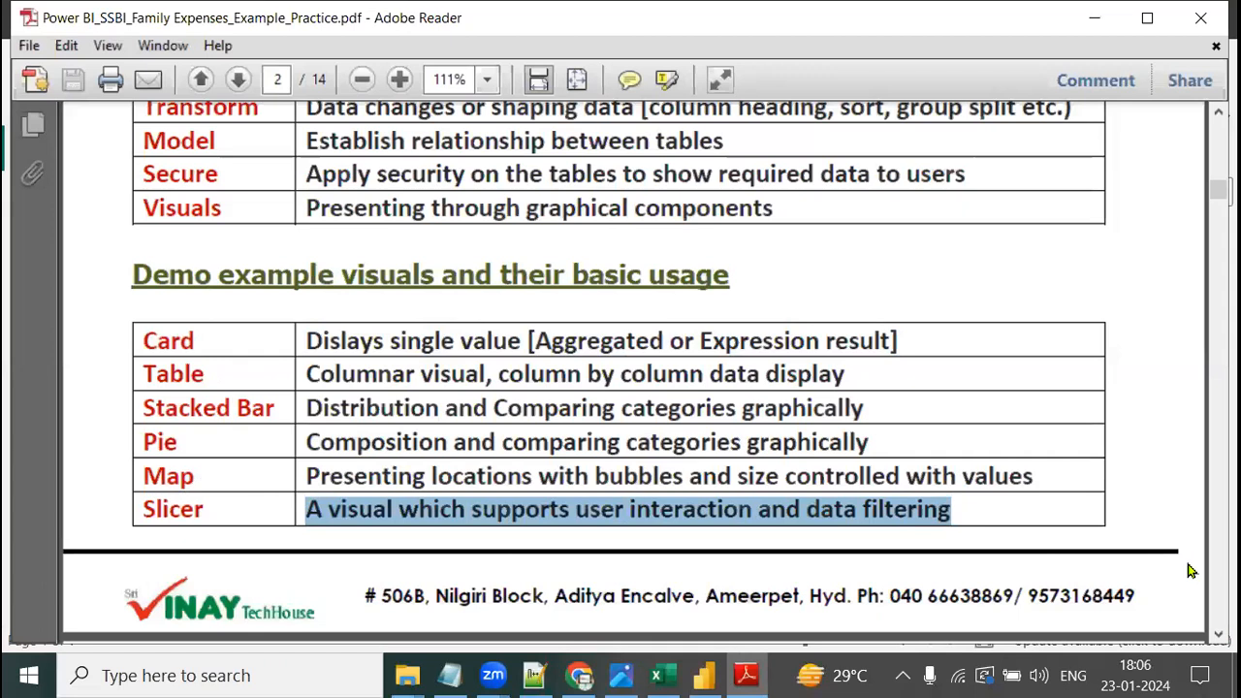
left_click(711, 676)
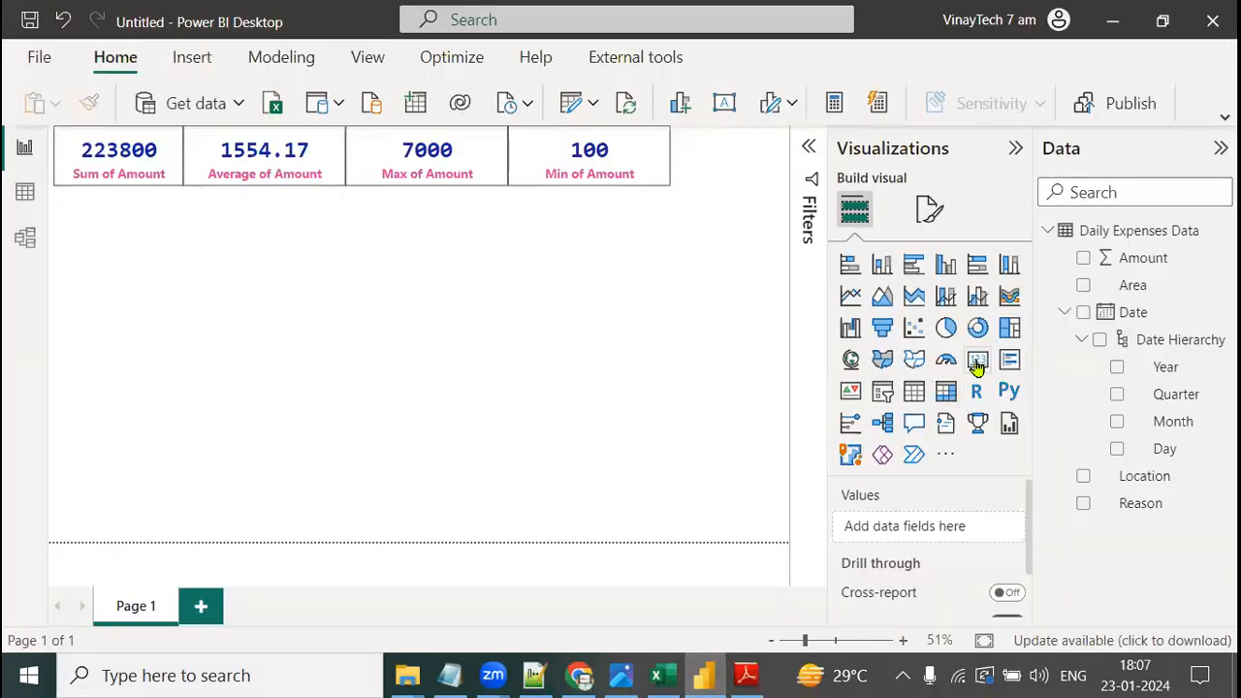
- Add a slicer below the Max and Min of Amount cards, using Year from the Date Hierarchy as its field
left_click(894, 399)
left_click_drag(158, 254, 568, 233)
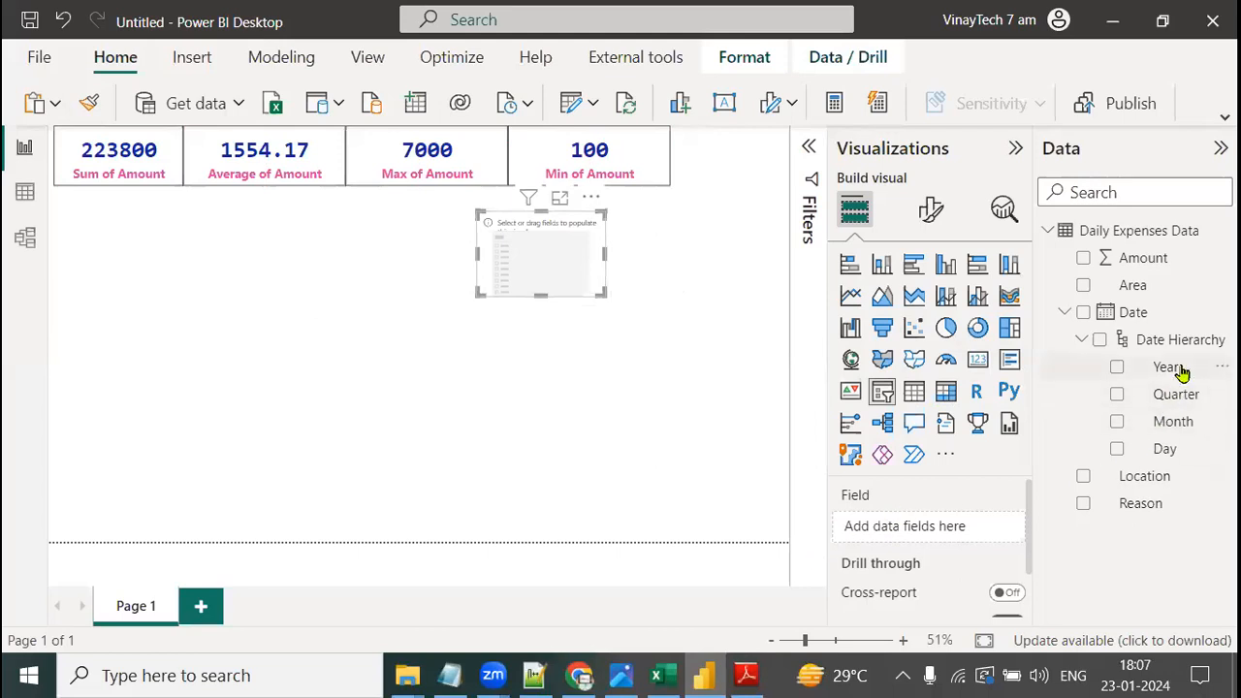
left_click_drag(1168, 369, 976, 527)
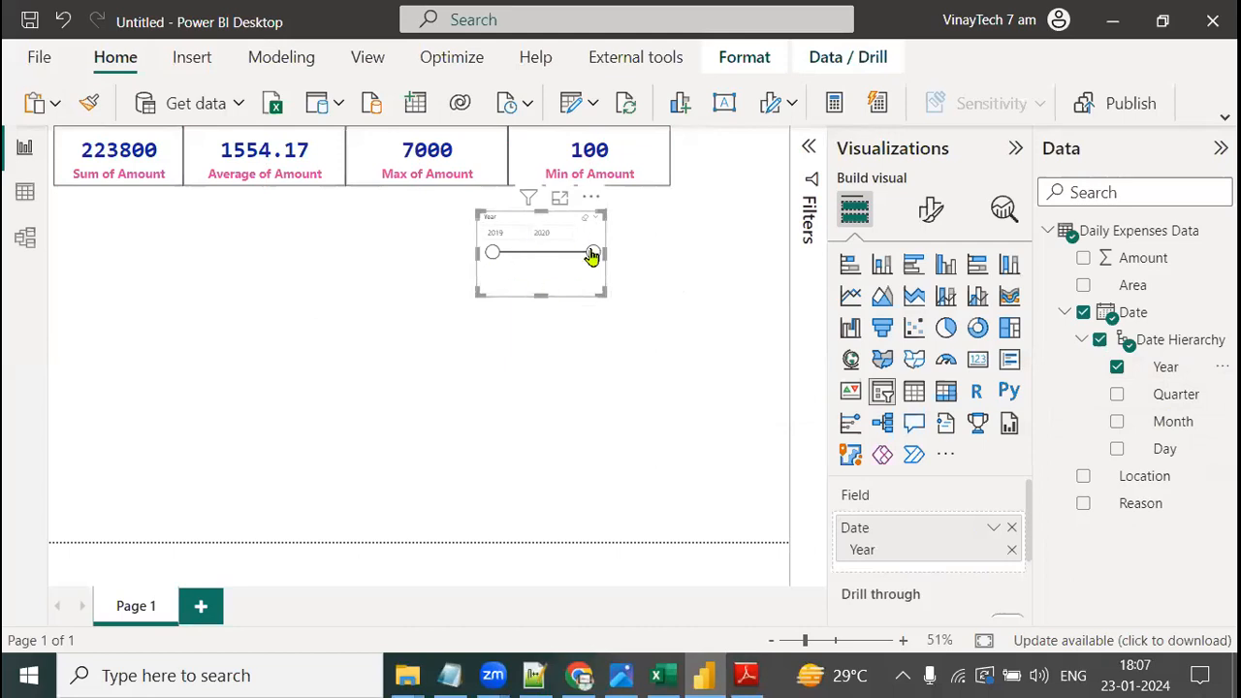
- Set the Year slicer's style to Vertical list
left_click(931, 211)
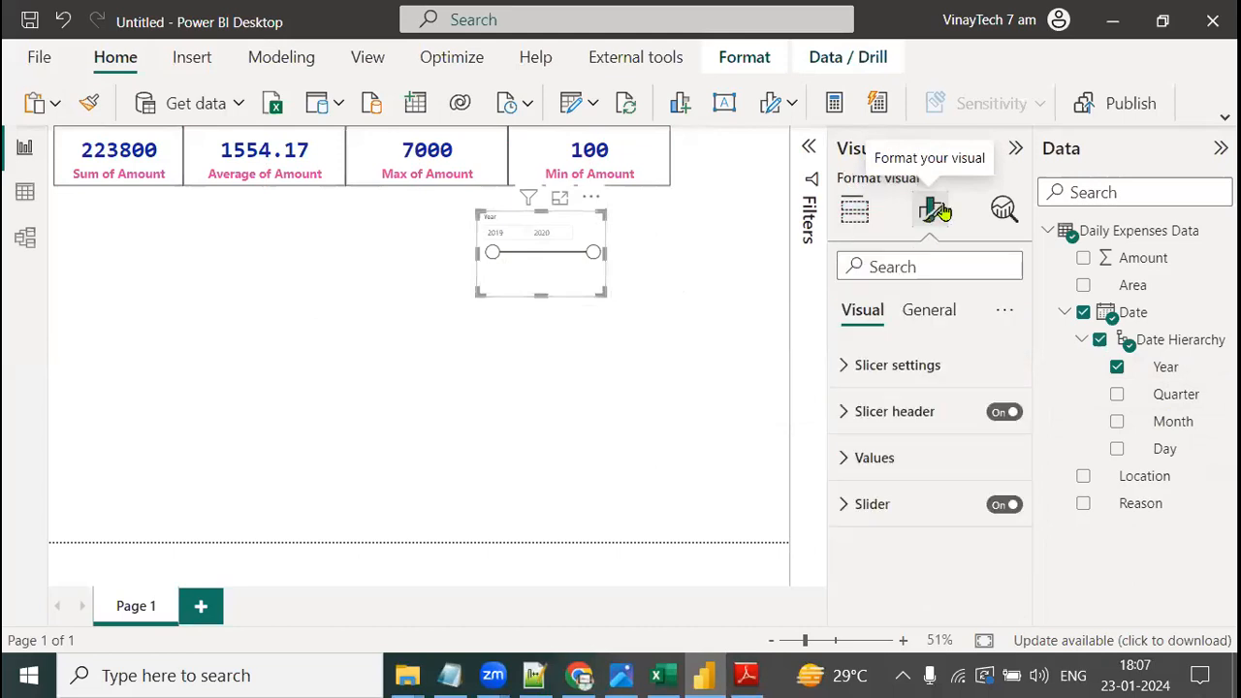
left_click(840, 367)
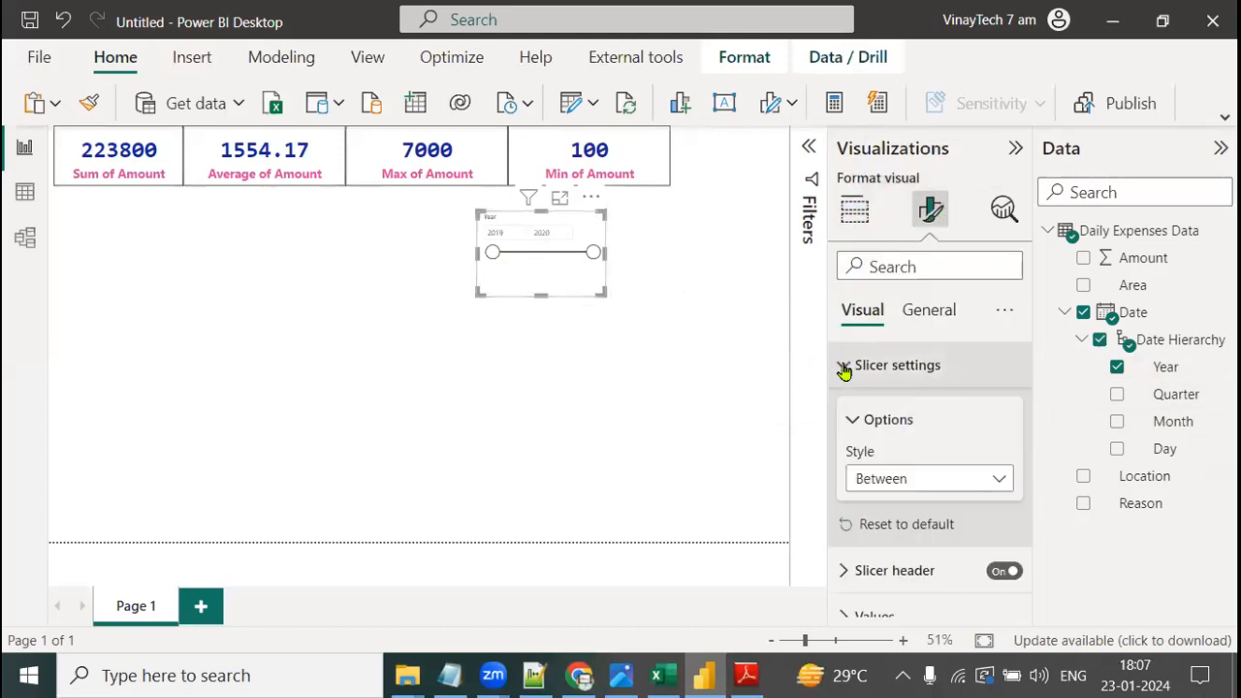
left_click(901, 481)
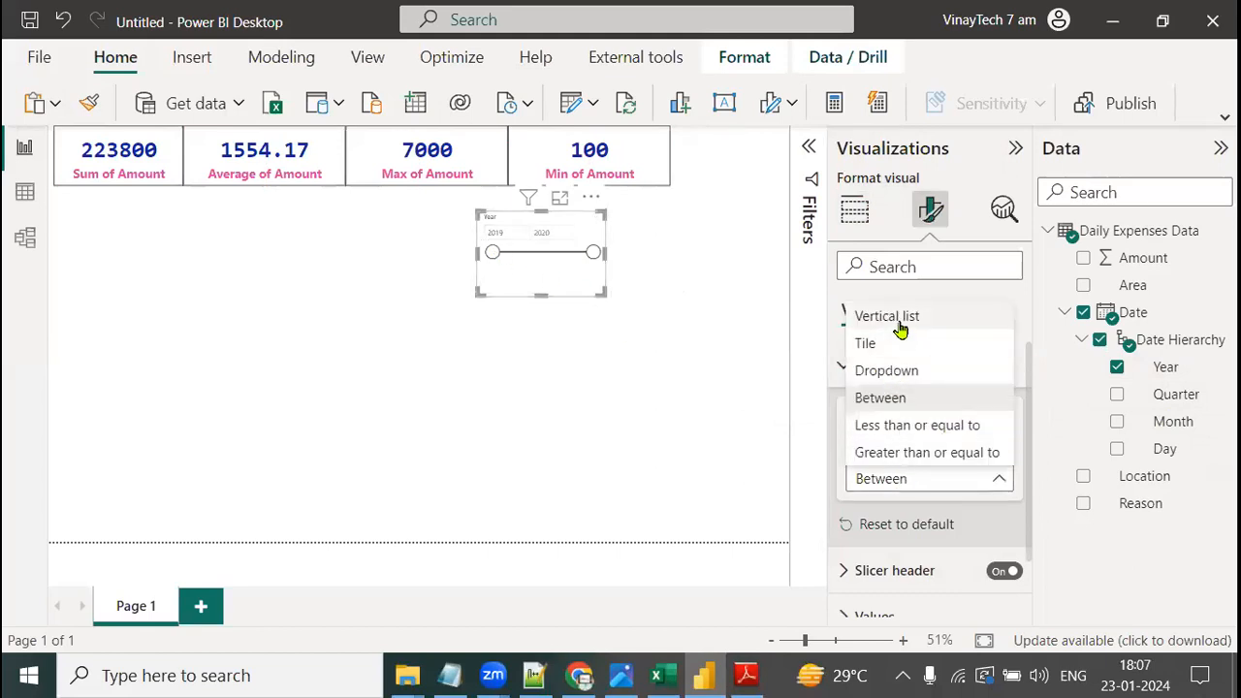
key("Escape")
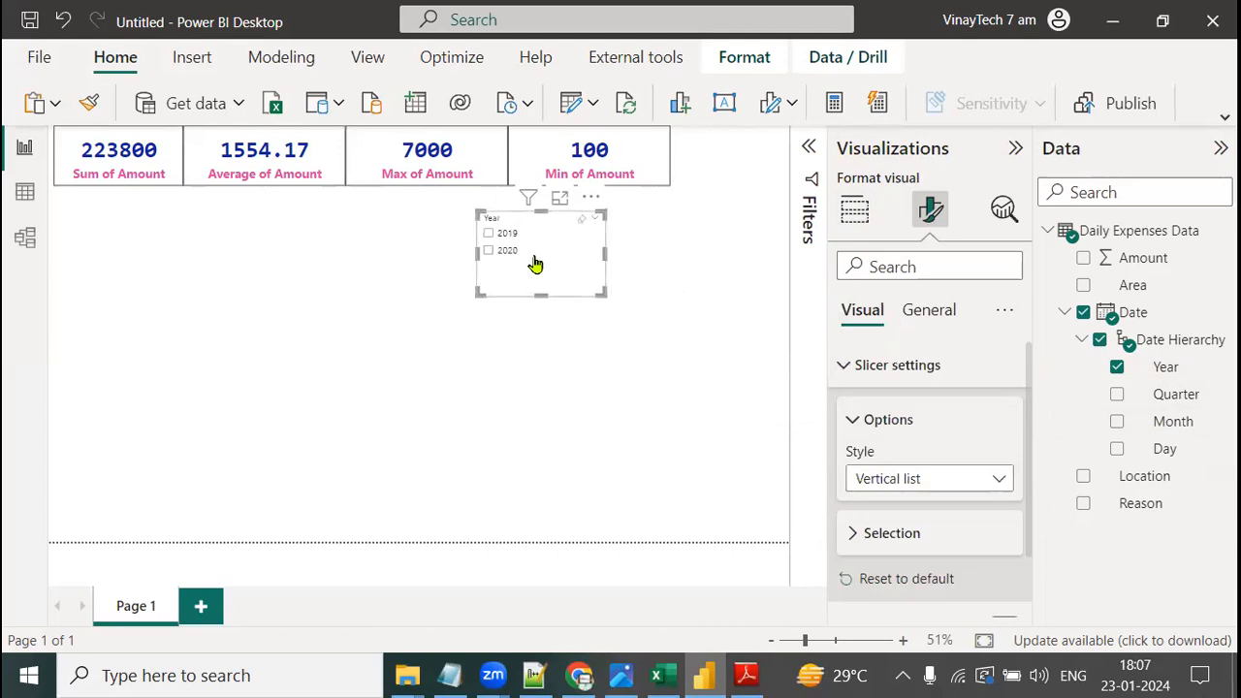
left_click(842, 366)
- Try the Tile style on the Year slicer and switch it back to Vertical list
left_click(855, 210)
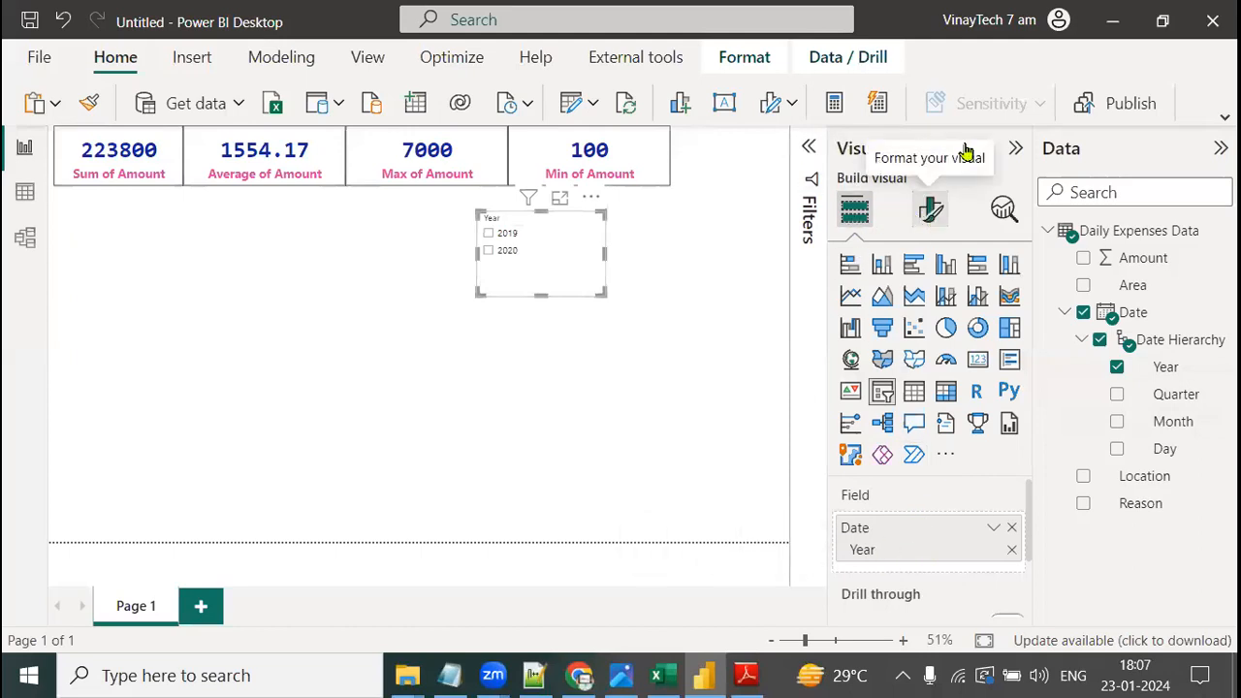
left_click(931, 219)
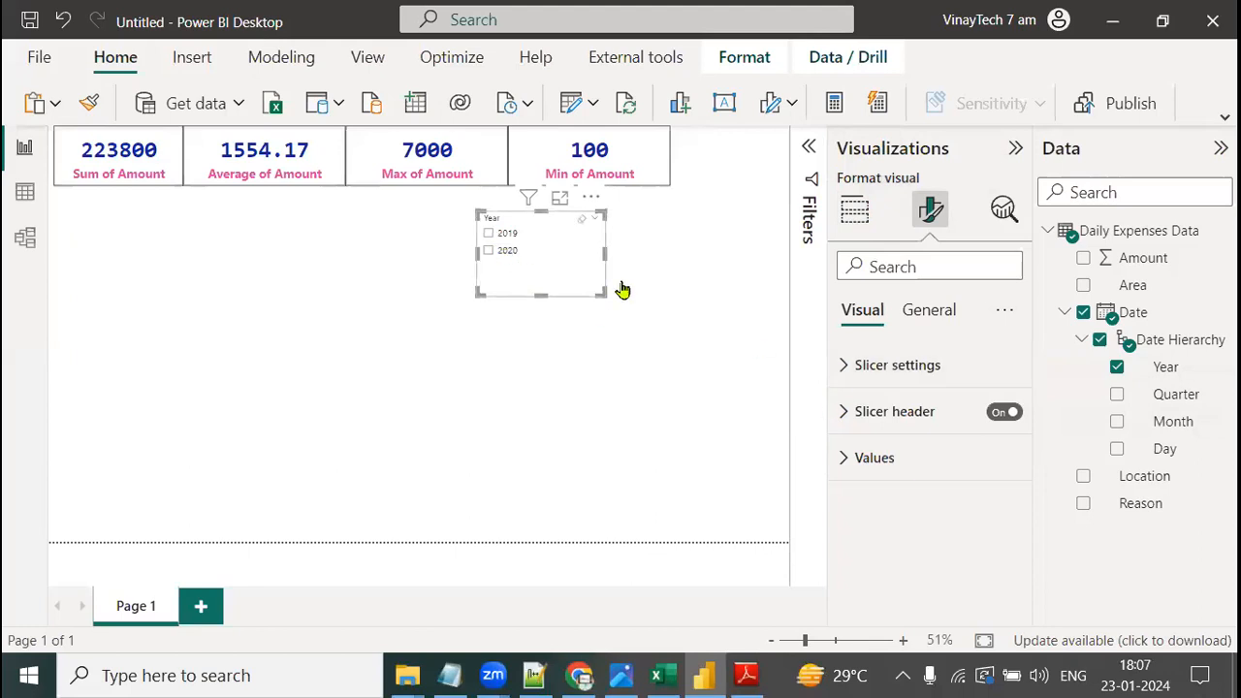
left_click(840, 365)
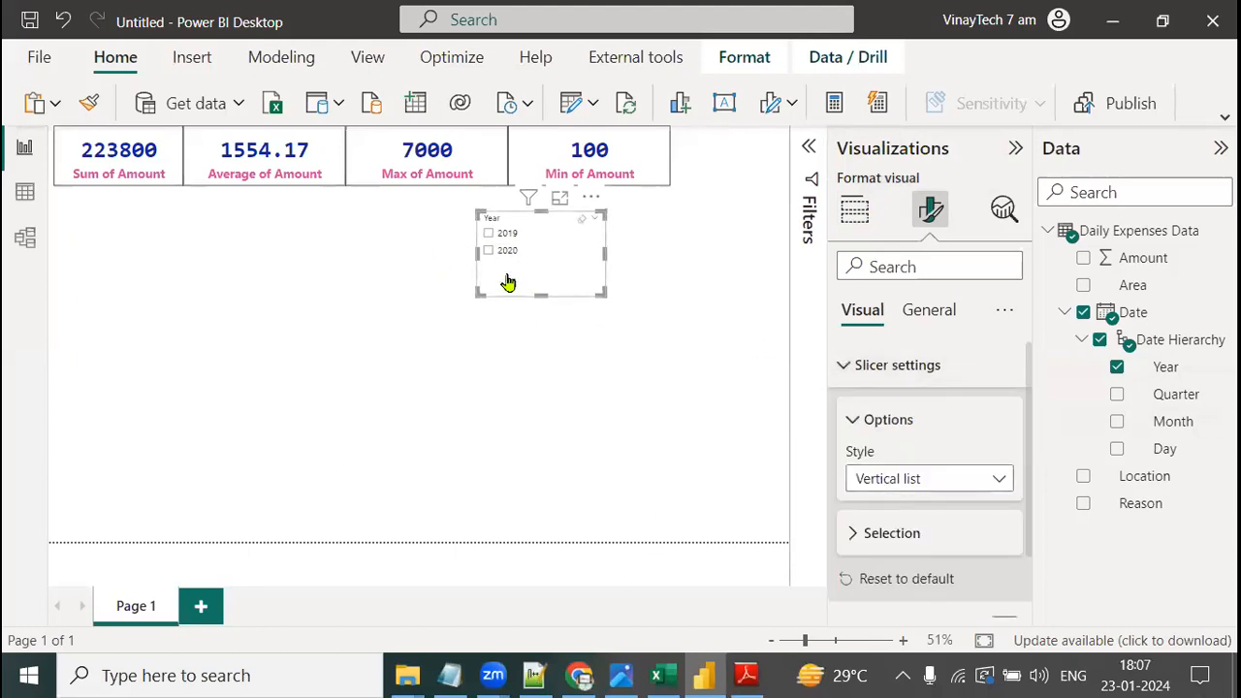
left_click(943, 480)
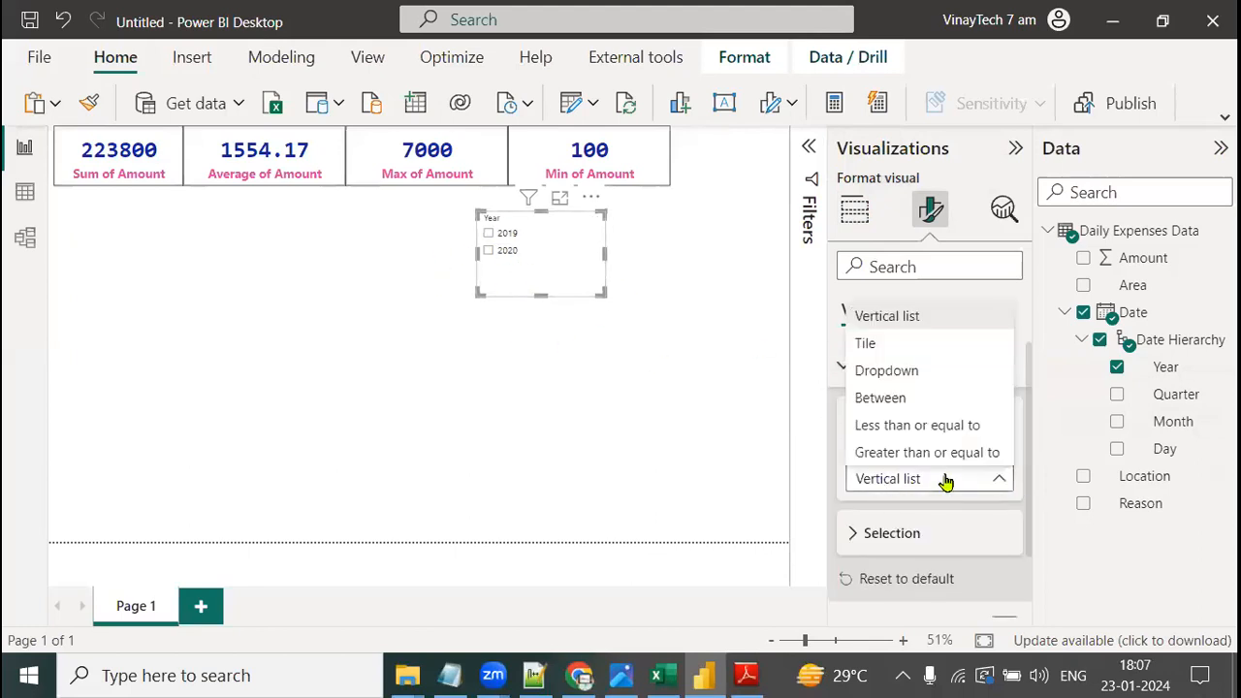
left_click(867, 345)
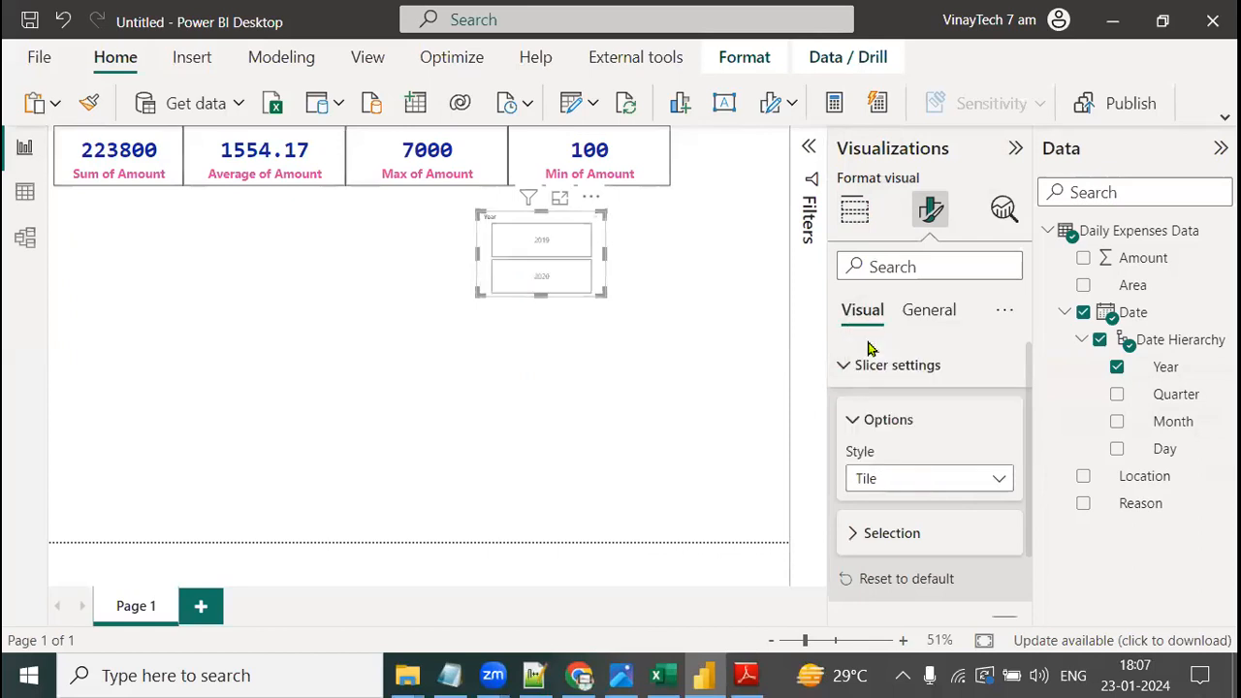
left_click(942, 479)
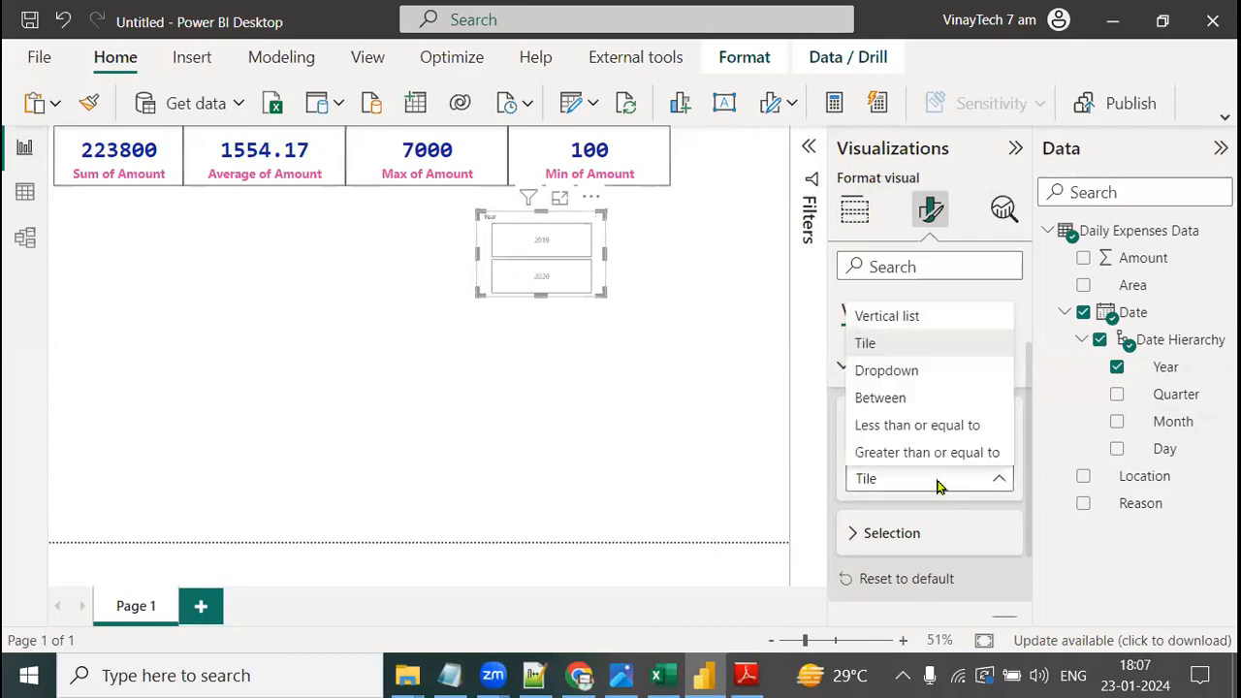
left_click(885, 318)
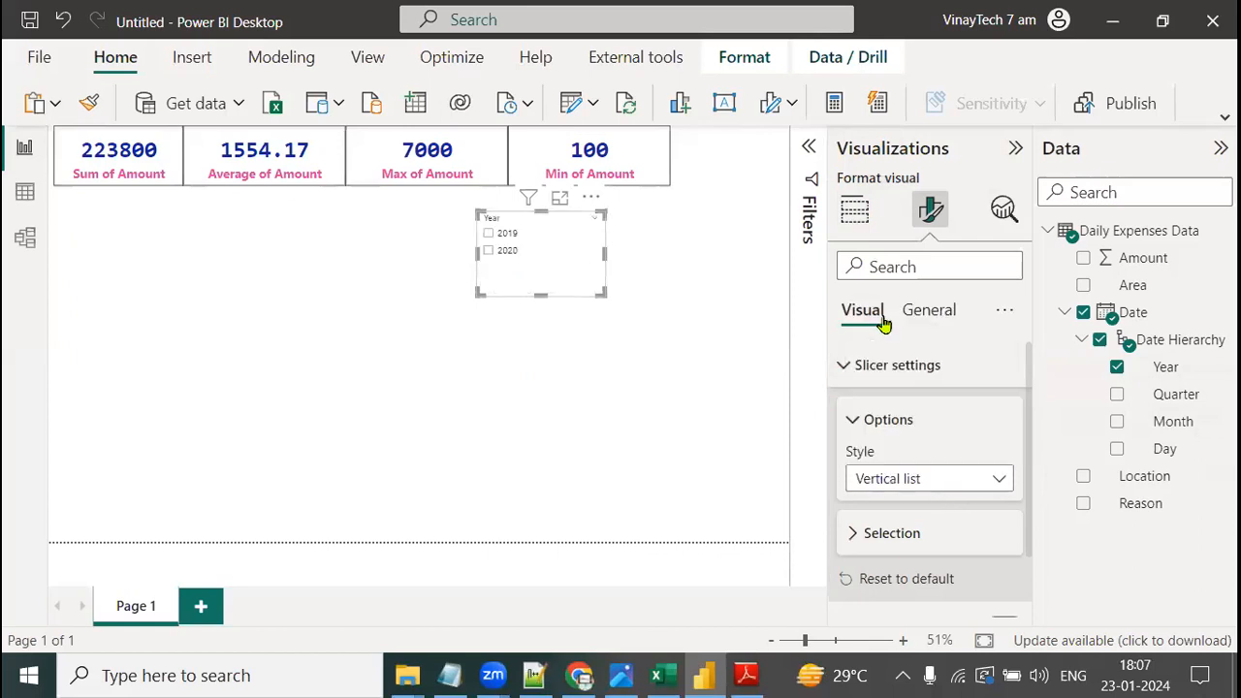
left_click(850, 366)
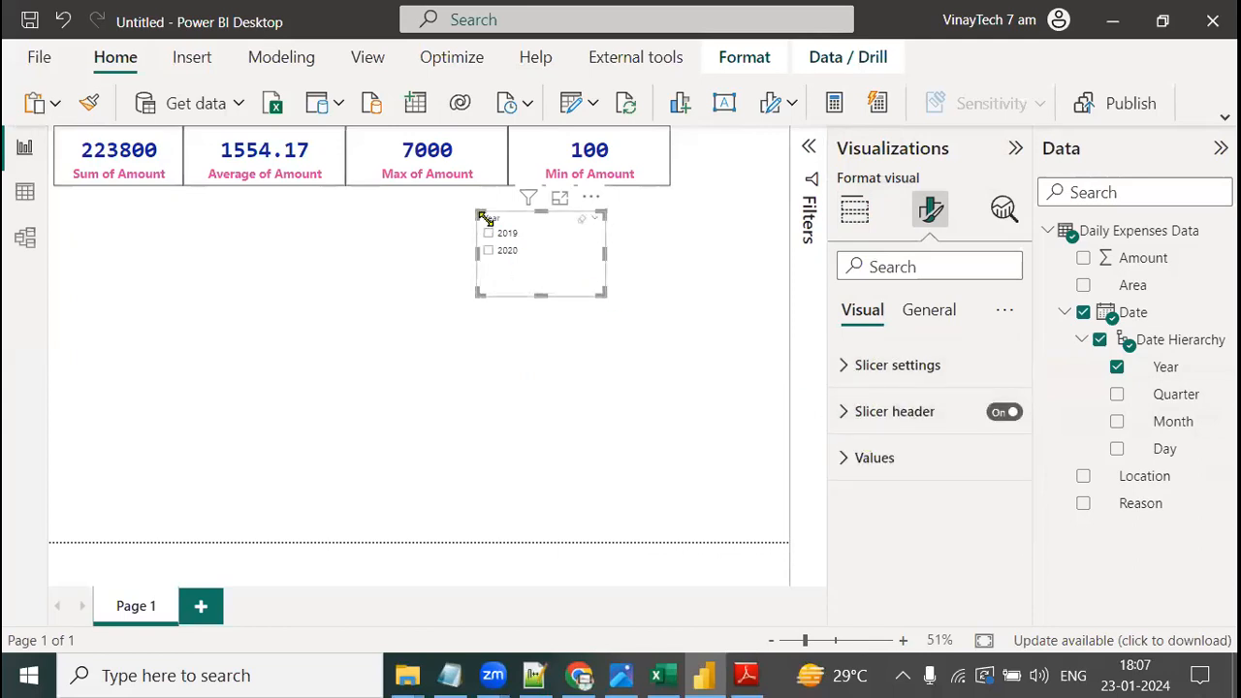
- Format the Year slicer's header text as bold, size 20, in the pink used for the card labels
left_click(837, 416)
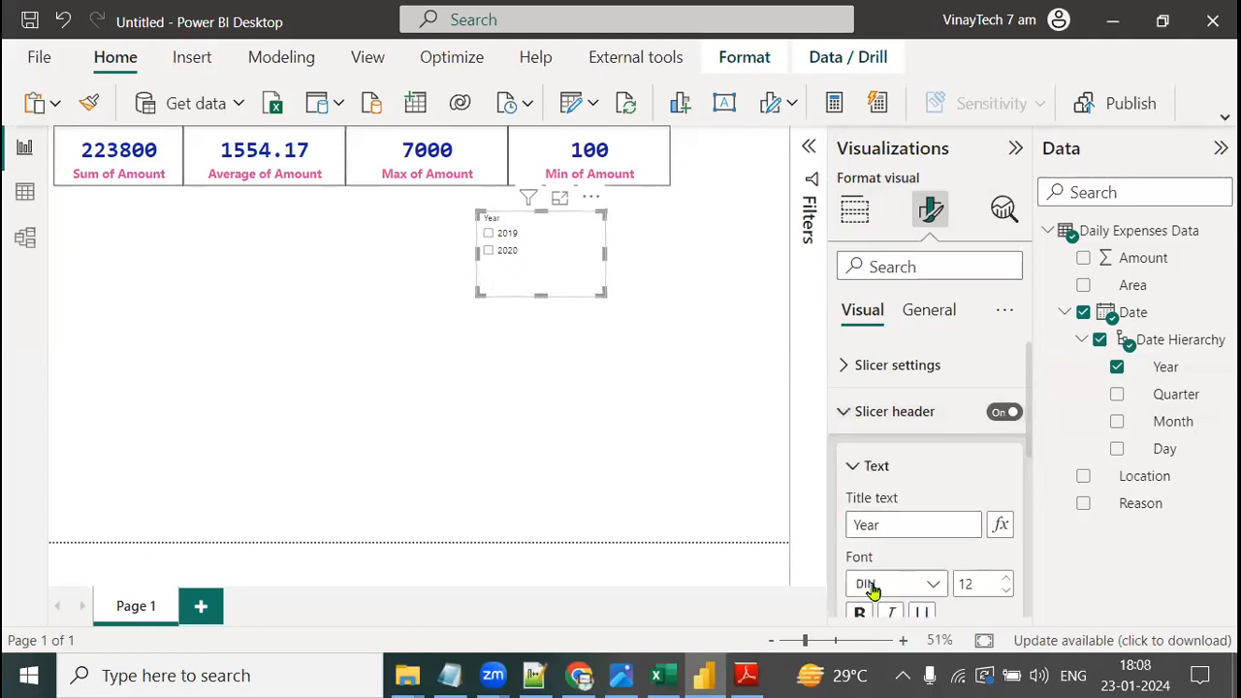
scroll(872, 544, "down", 1)
left_click(863, 532)
left_click(1007, 496)
left_click(1006, 496)
left_click(1006, 496)
left_click(1007, 497)
left_click(1006, 497)
left_click(1007, 496)
left_click(1006, 496)
left_click(1007, 497)
scroll(983, 581, "down", 2)
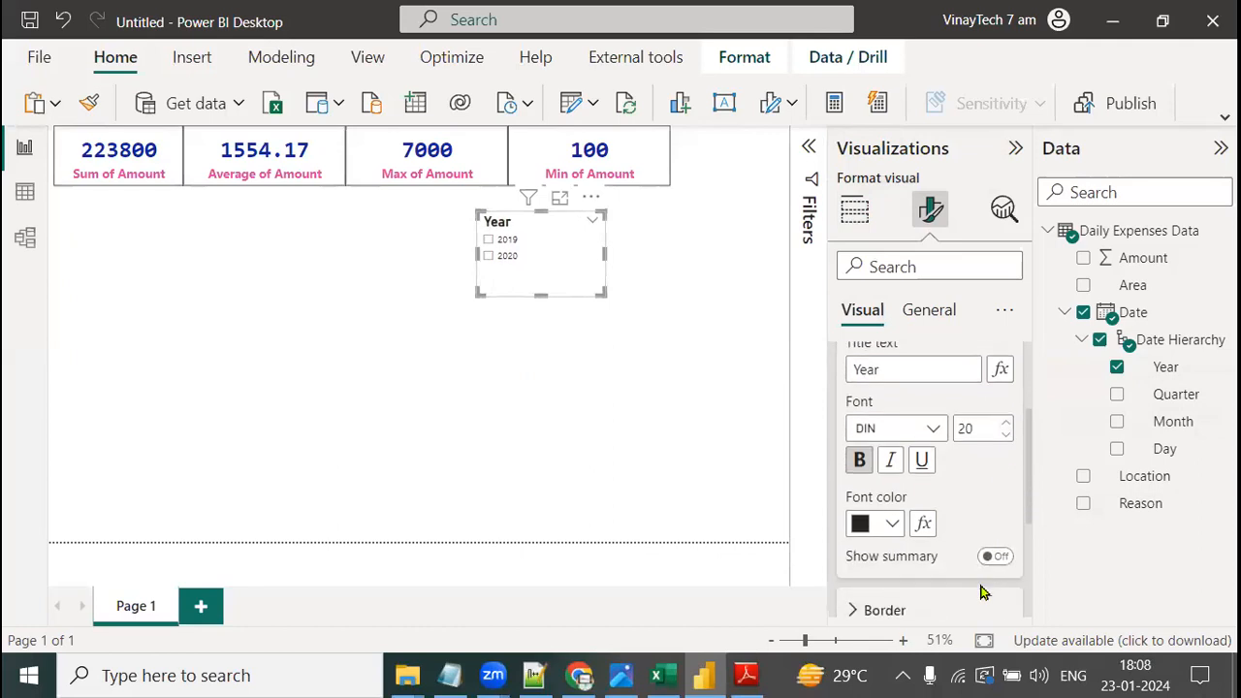
left_click(894, 521)
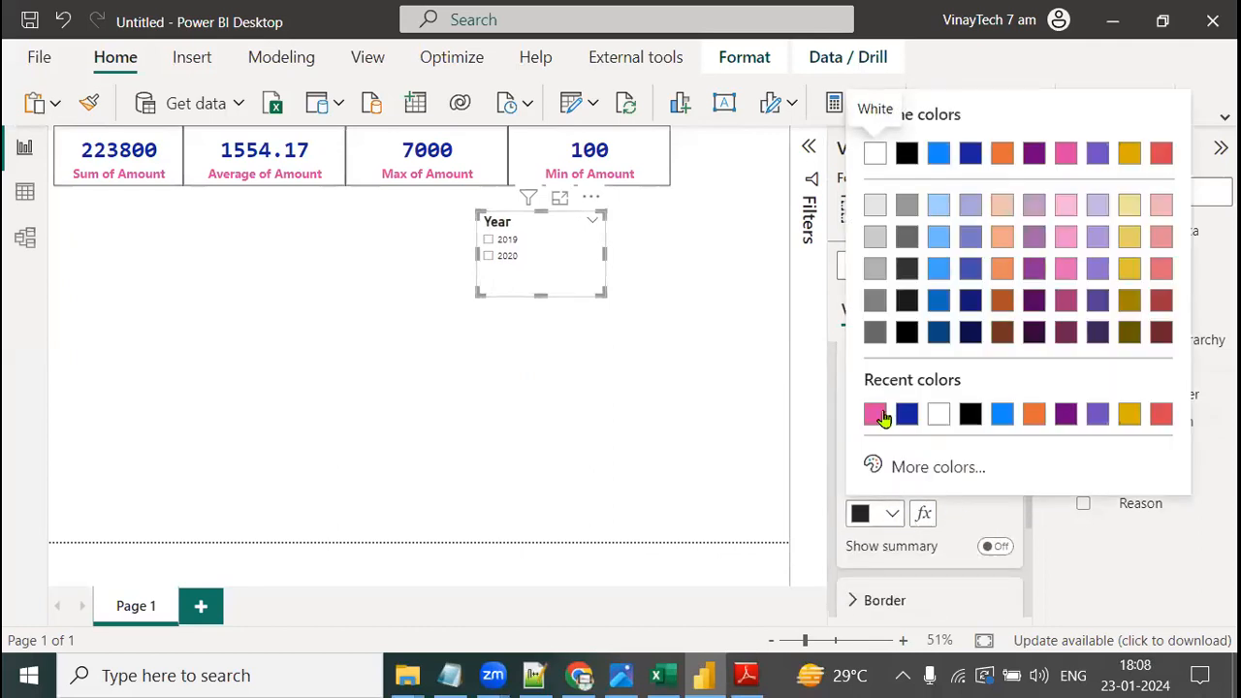
left_click(877, 414)
- Format the Year slicer's values as bold, size 18, in the dark blue used for the card values
scroll(945, 562, "down", 5)
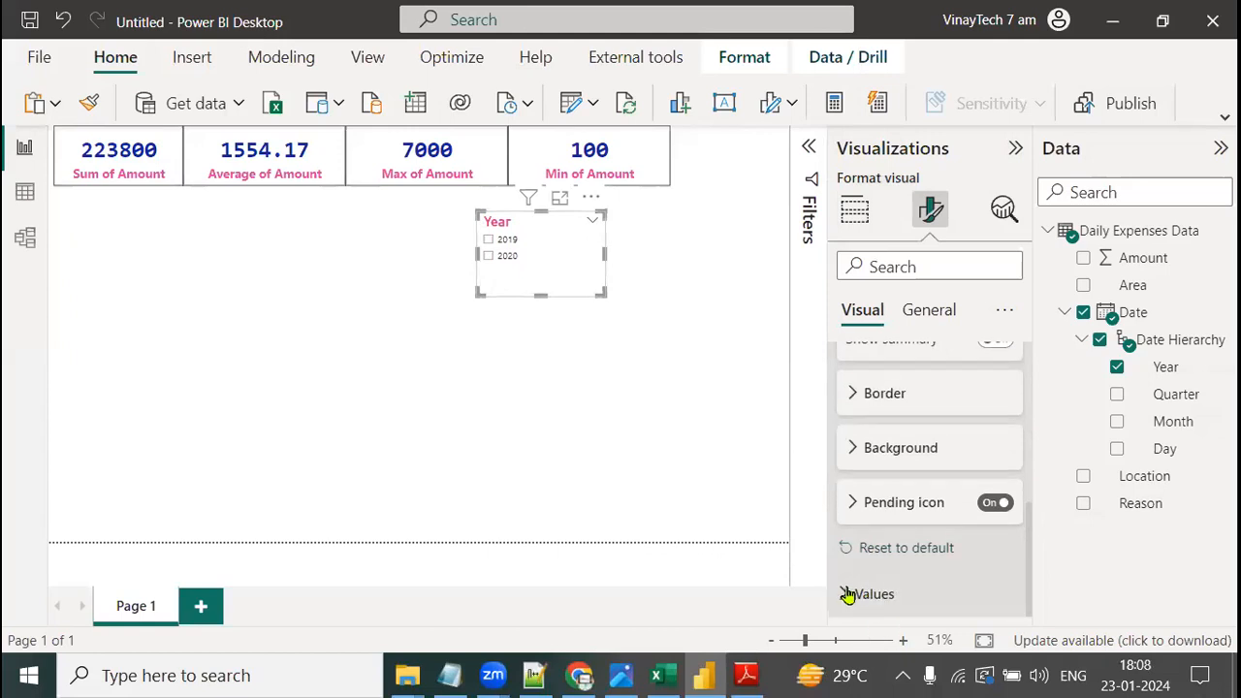
left_click(847, 594)
scroll(897, 485, "down", 3)
left_click(860, 533)
left_click(1006, 497)
left_click(1007, 497)
left_click(1007, 497)
left_click(1007, 497)
left_click(1006, 497)
left_click(1007, 500)
scroll(991, 555, "down", 2)
left_click(892, 514)
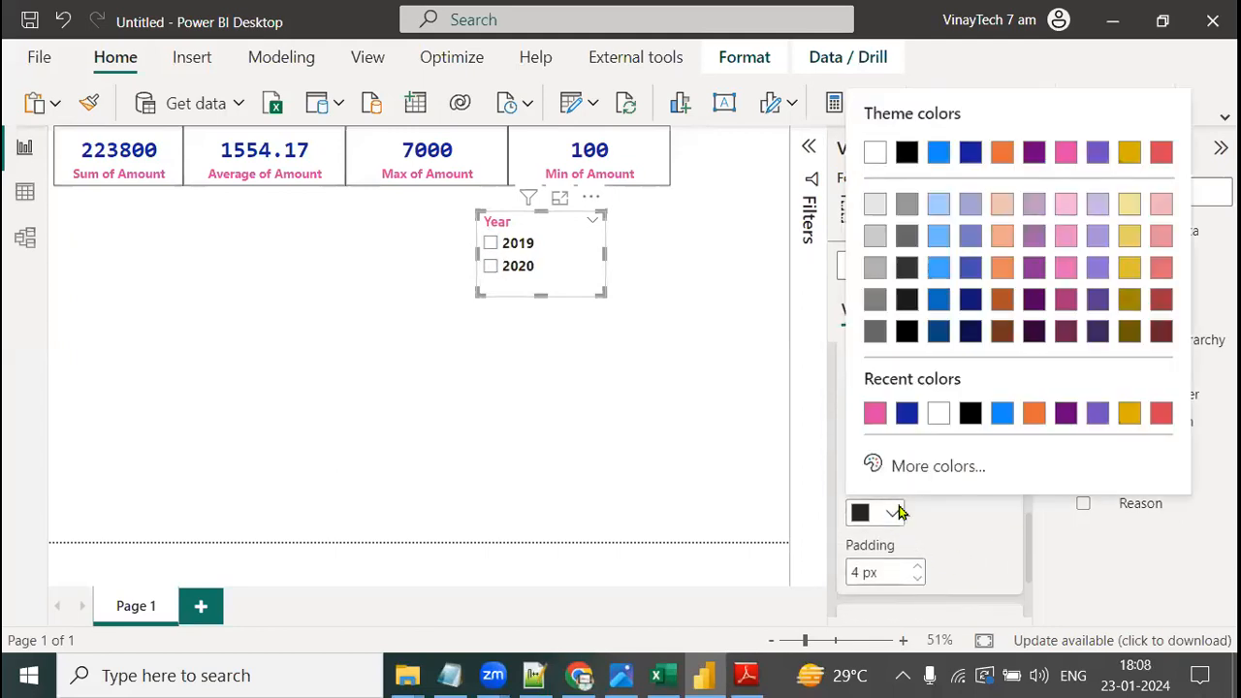
left_click(907, 414)
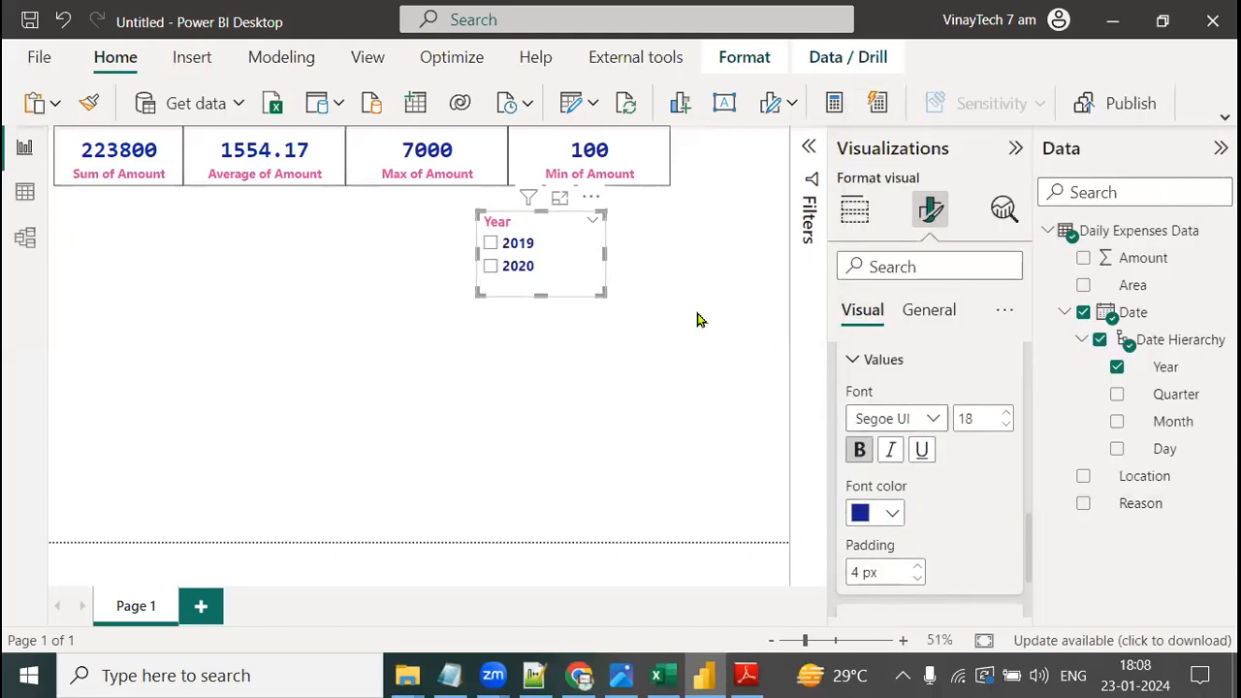
- Shrink the Year slicer around its values, turn on its visual border, and deselect it
left_click_drag(603, 294, 559, 290)
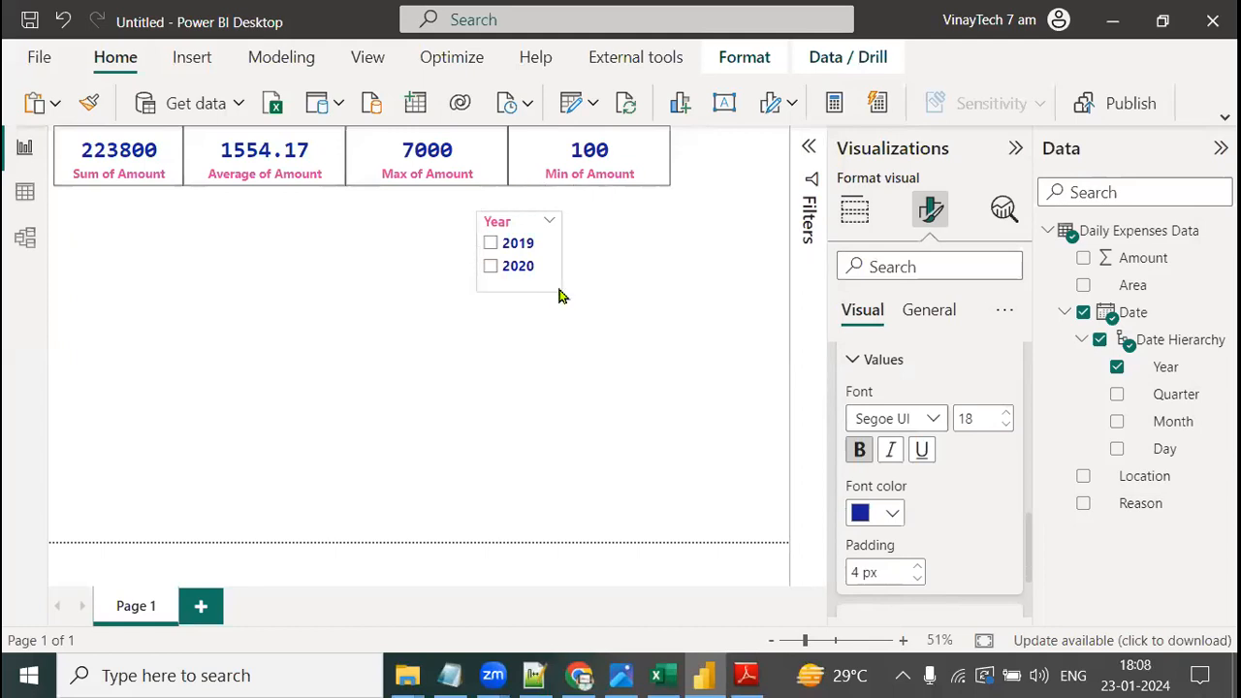
left_click(933, 317)
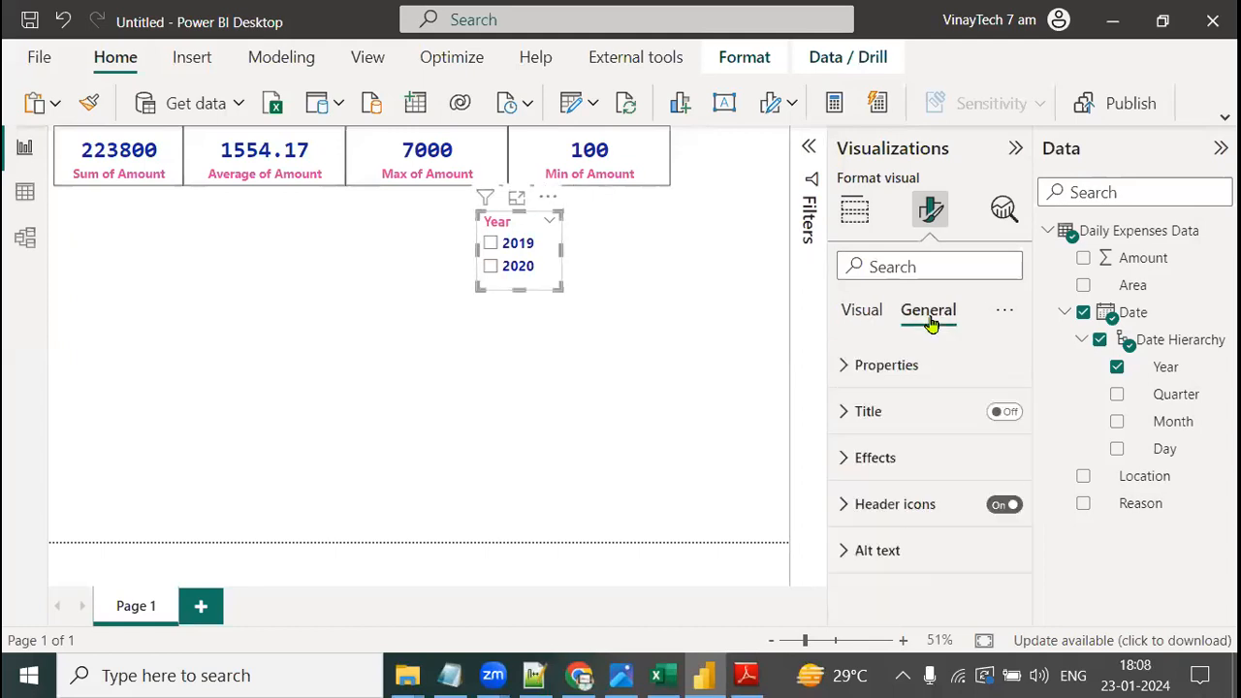
left_click(849, 460)
scroll(955, 543, "down", 2)
left_click(999, 575)
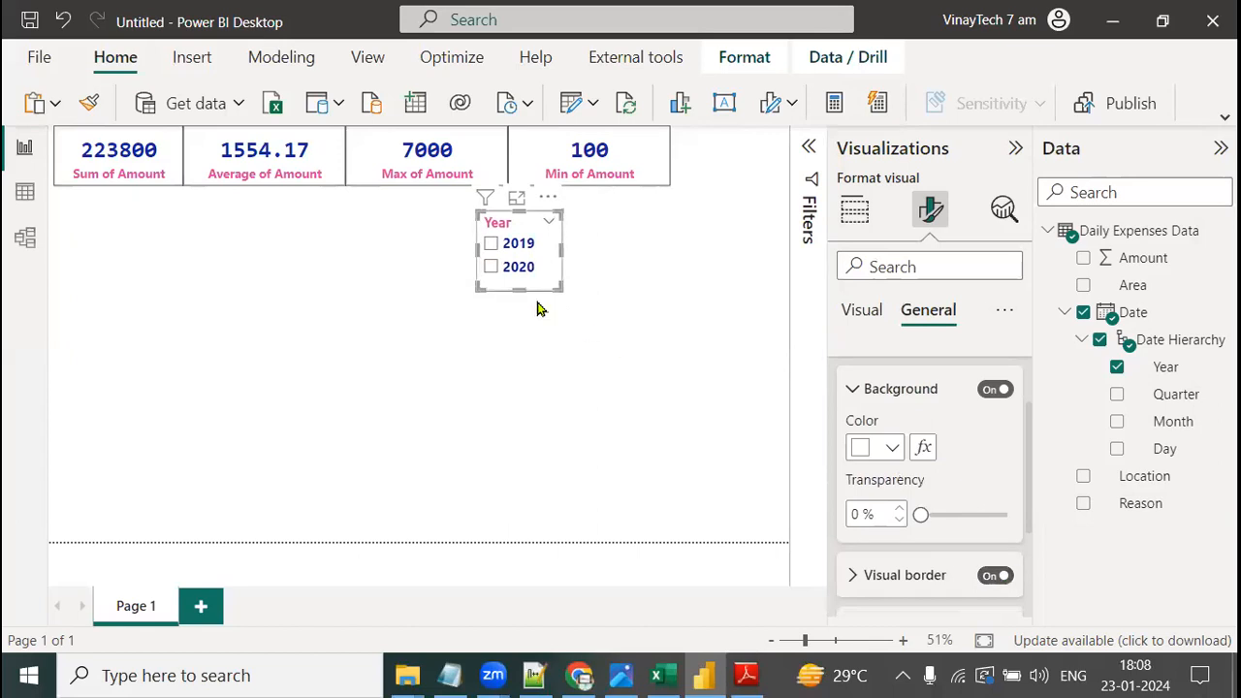
left_click(652, 439)
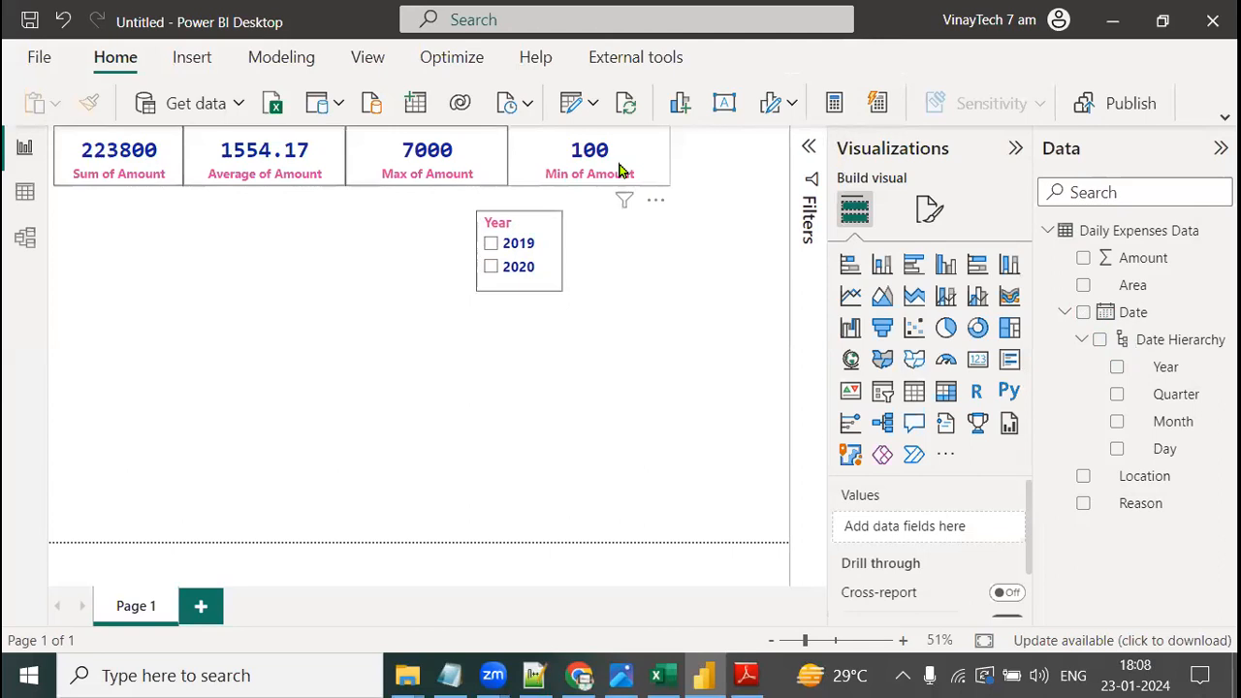
- Duplicate the Year slicer, place the copy to the right of the original, and replace the copy's Year field with Month
left_click(551, 288)
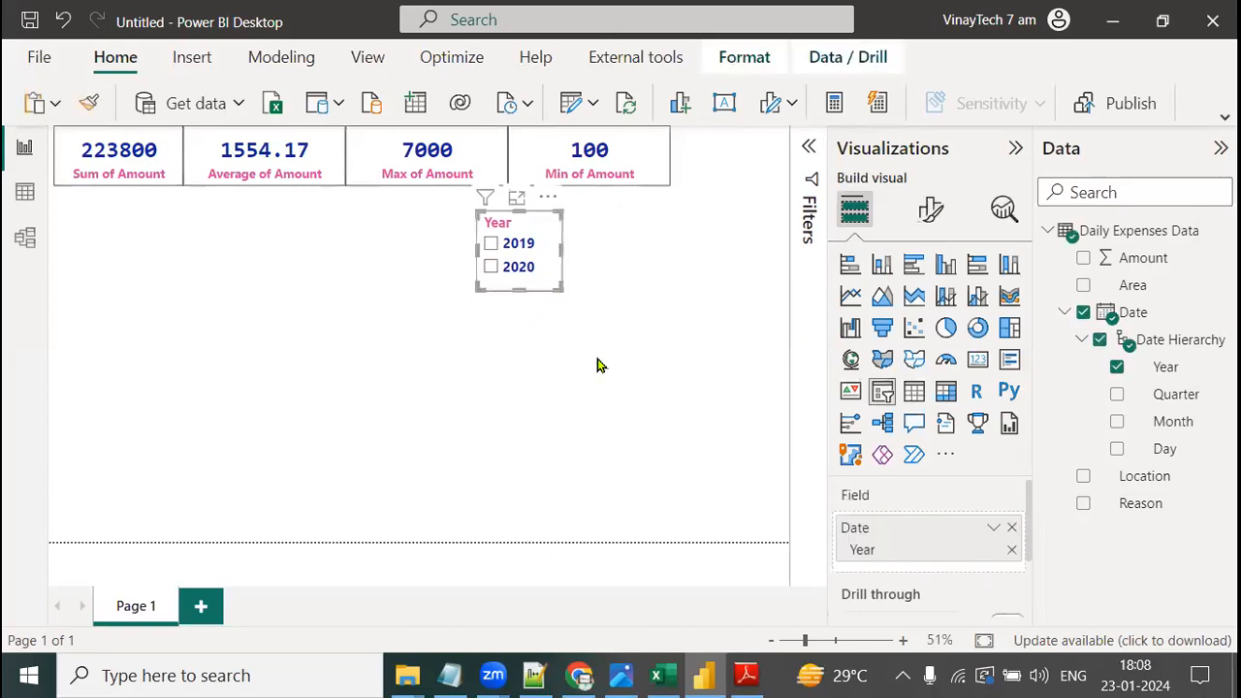
left_click(702, 256)
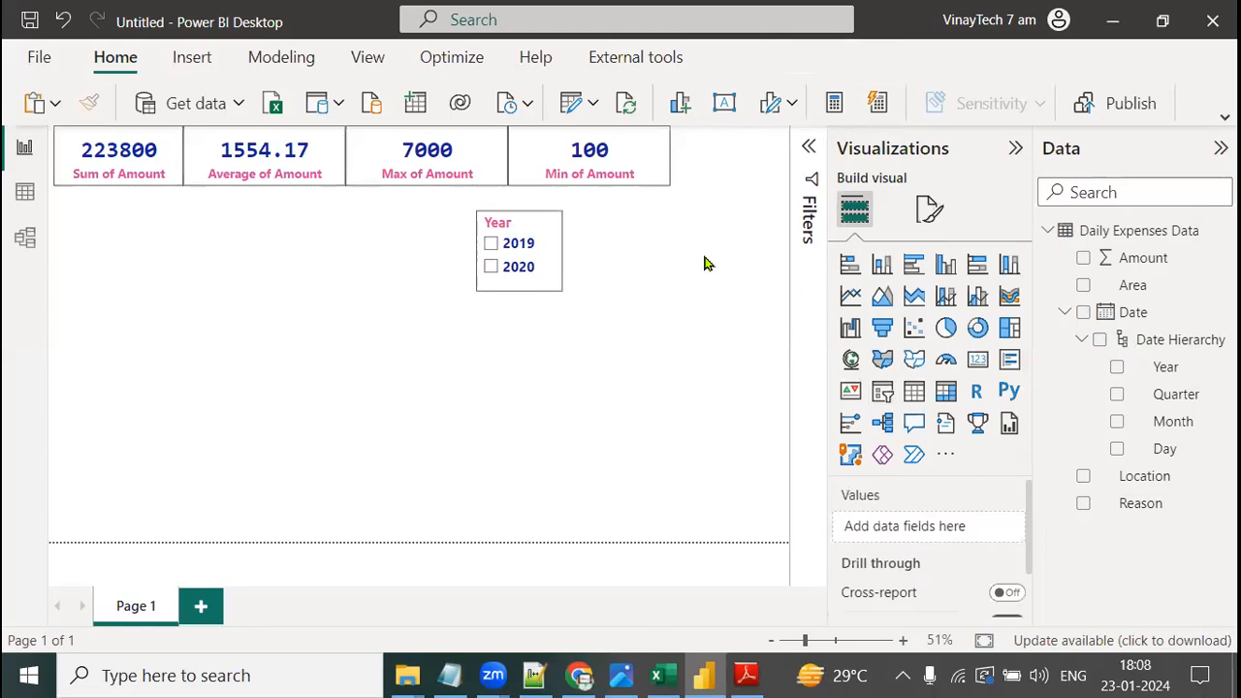
key("ctrl+v")
left_click_drag(549, 286, 661, 288)
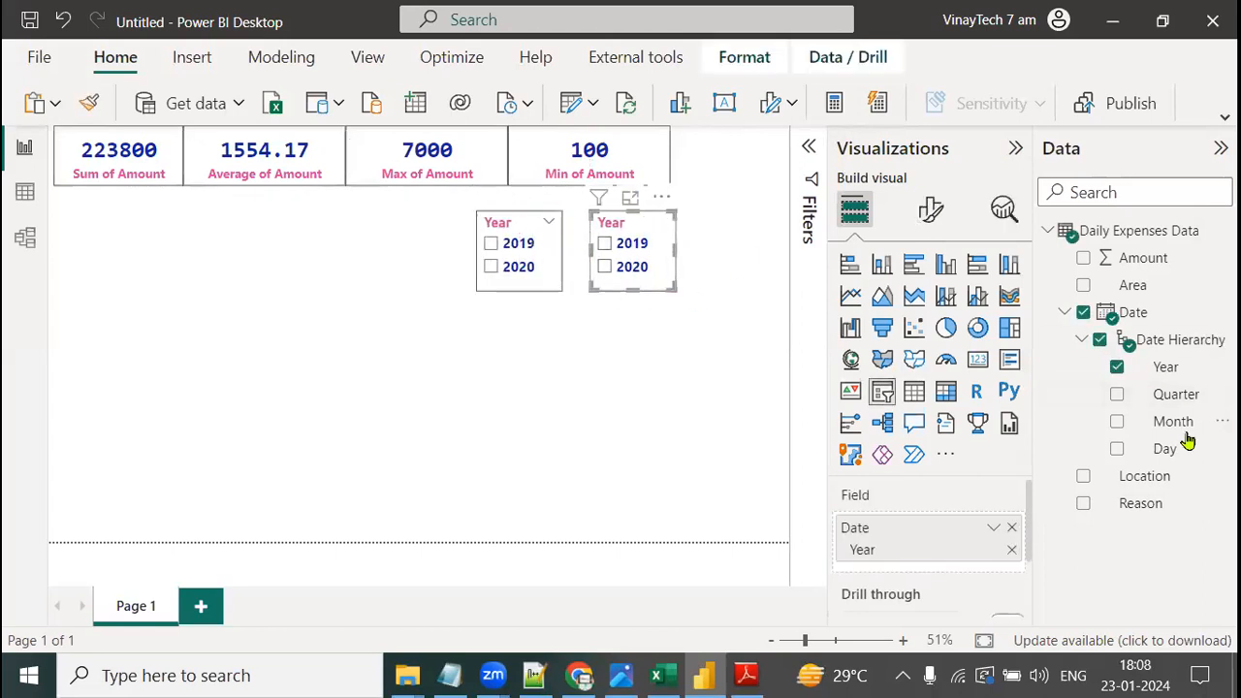
left_click_drag(1149, 424, 970, 562)
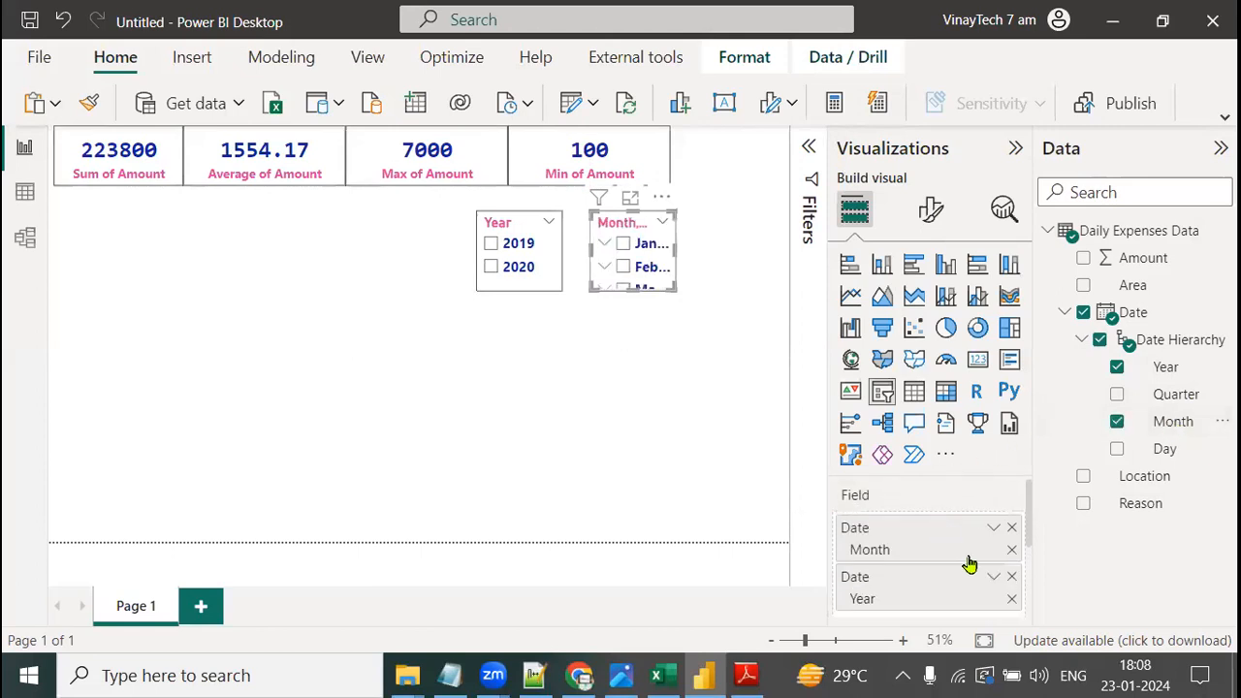
left_click(1011, 598)
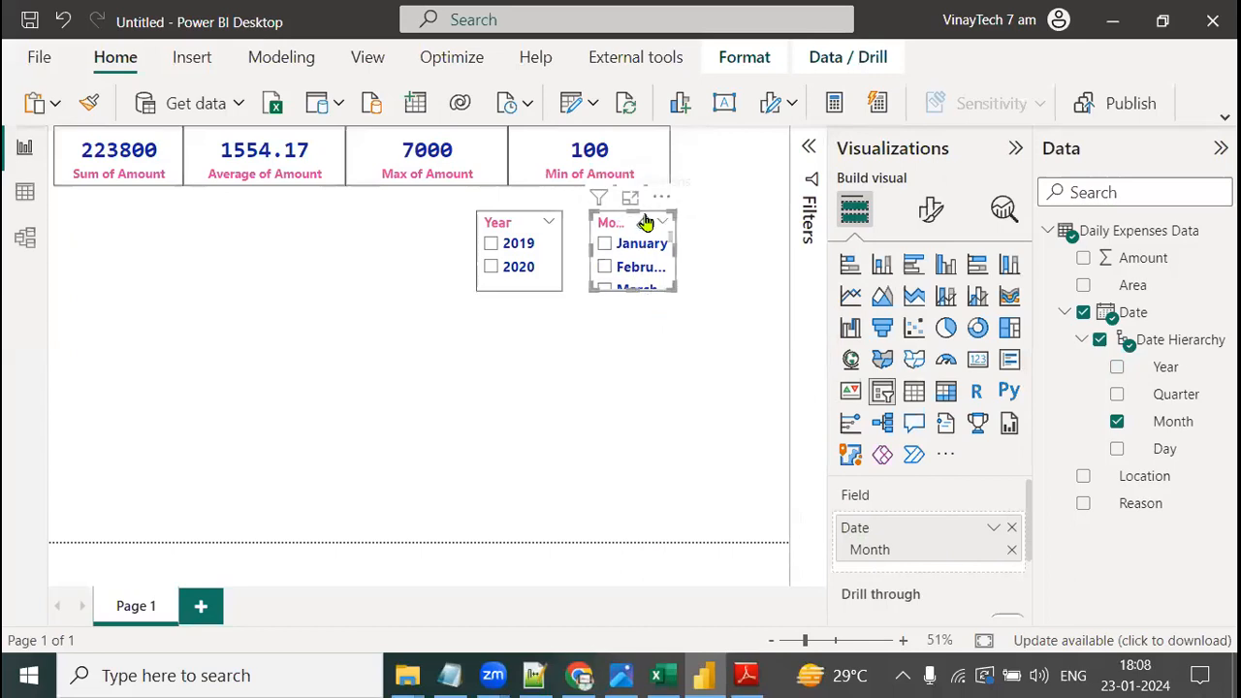
- Filter the Month slicer to show only July and August, using basic filtering on this visual
left_click(808, 147)
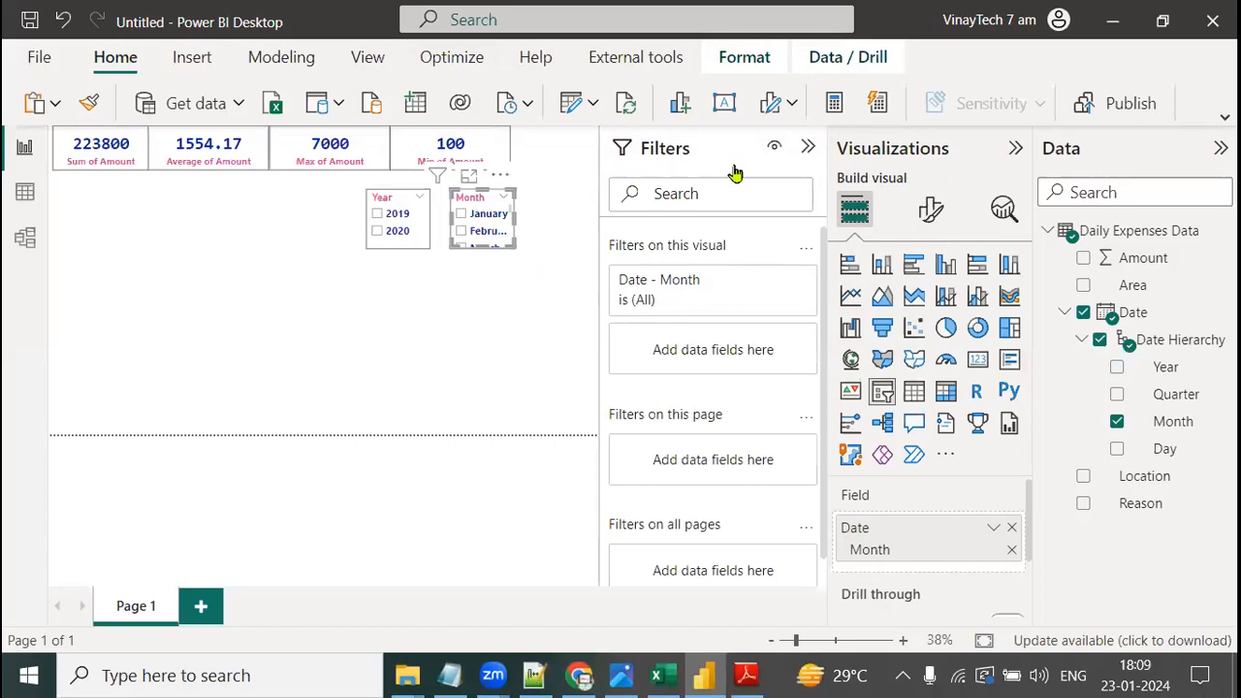
left_click(773, 282)
scroll(698, 544, "down", 2)
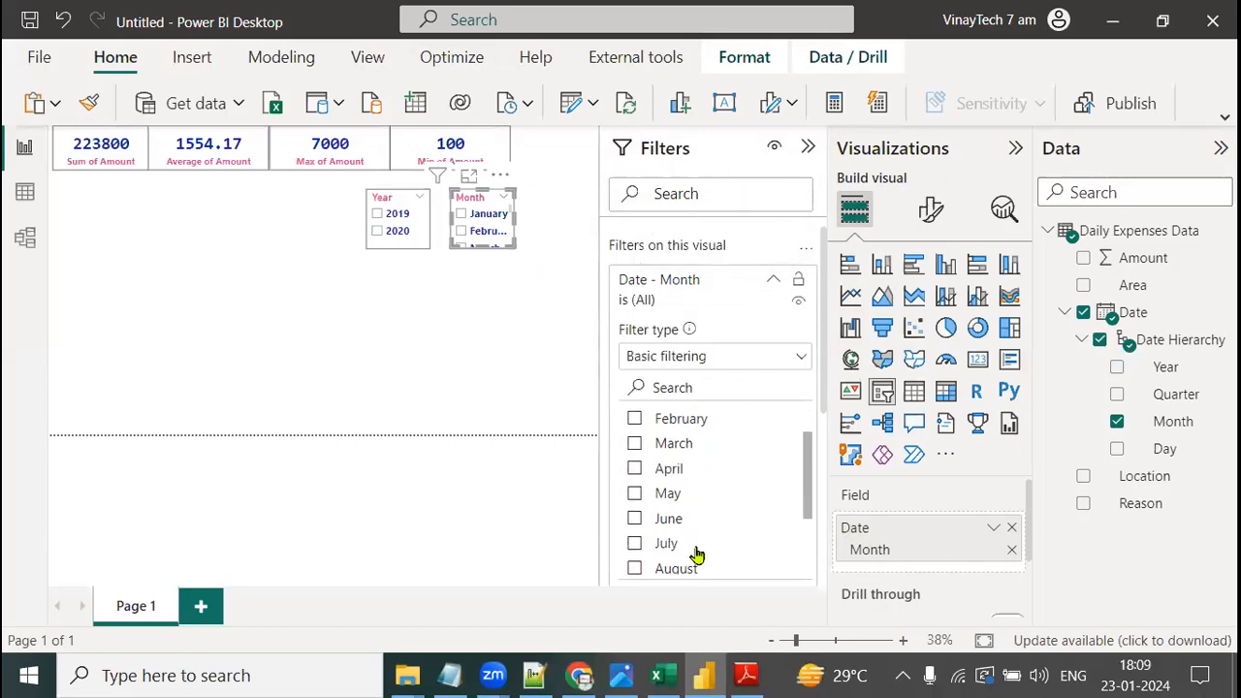
left_click(635, 546)
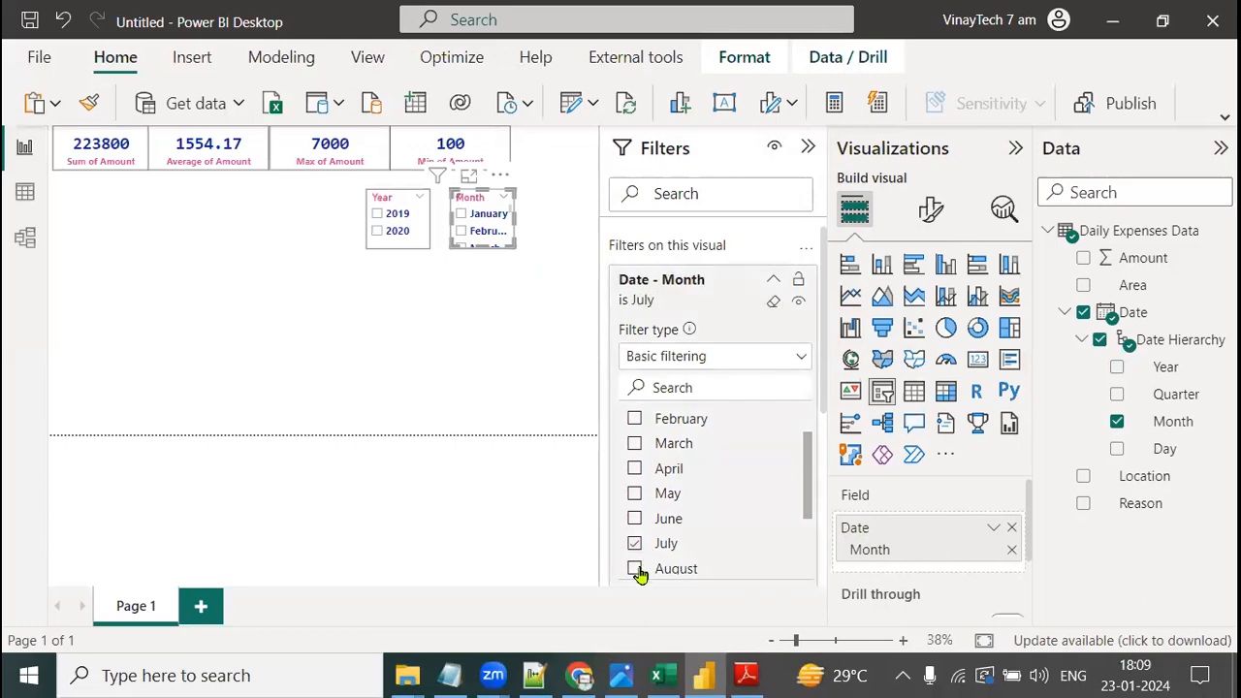
left_click(636, 570)
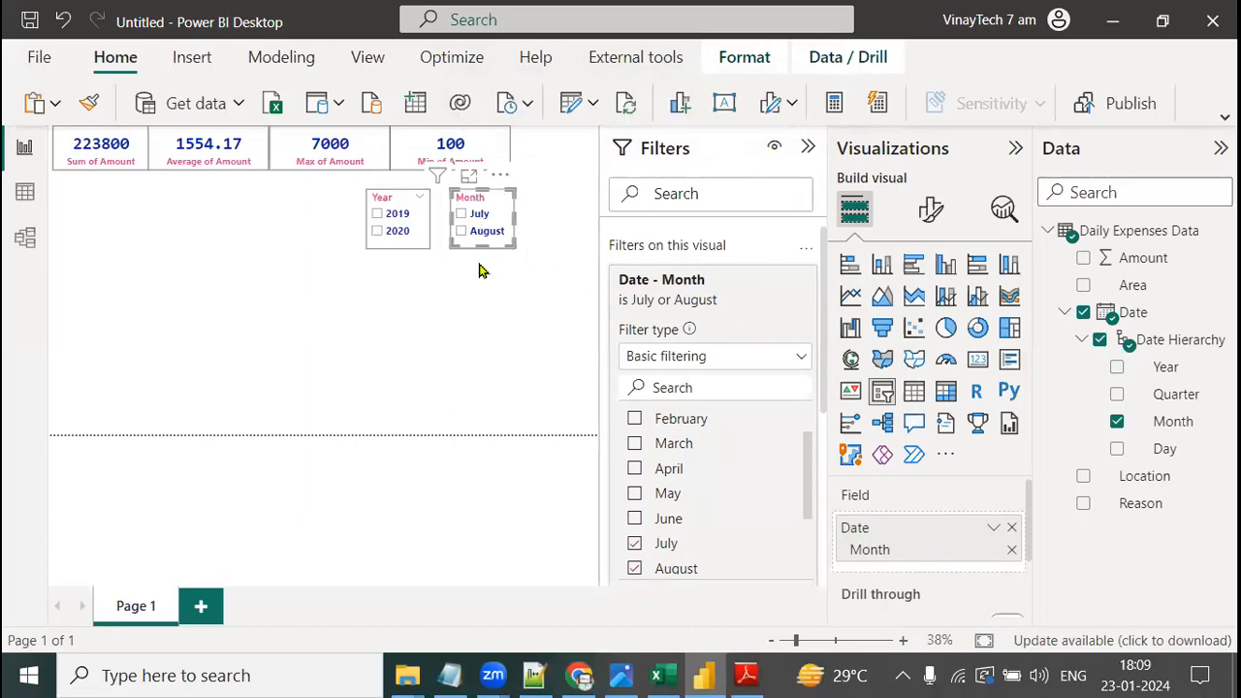
left_click(809, 148)
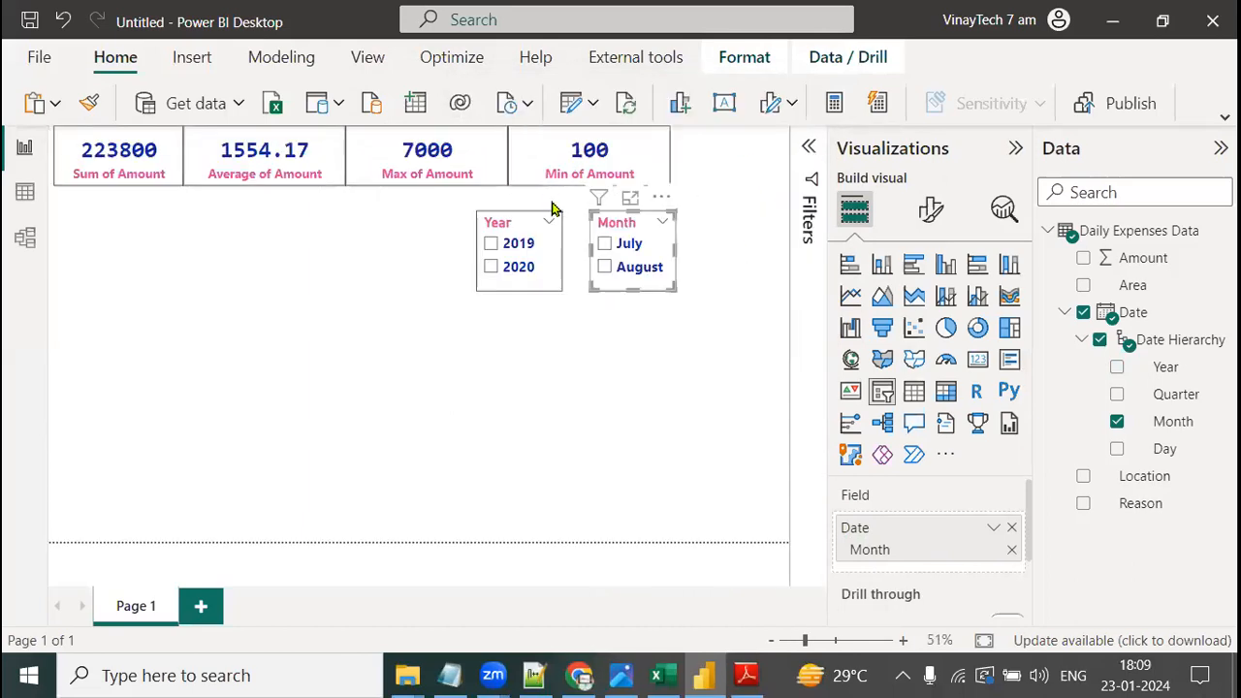
left_click(809, 147)
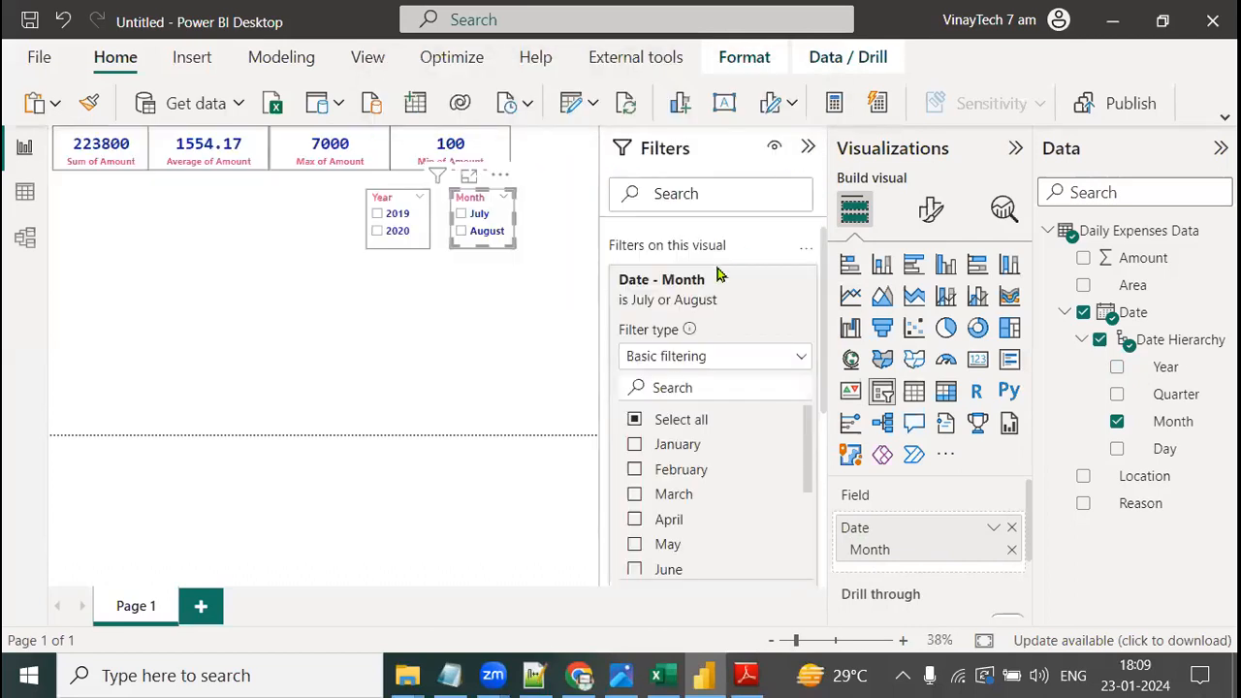
- Collapse the Filters pane and test the slicers with year 2019 and month August, clearing both selections again
scroll(703, 529, "down", 3)
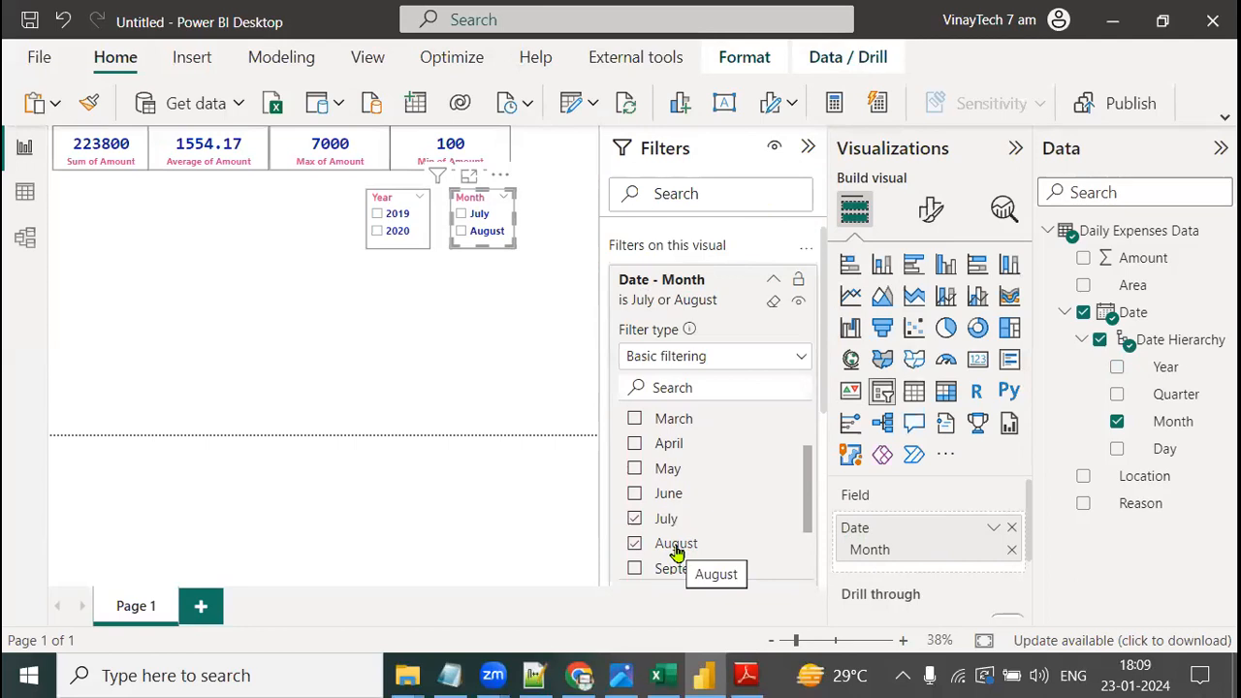
left_click(808, 147)
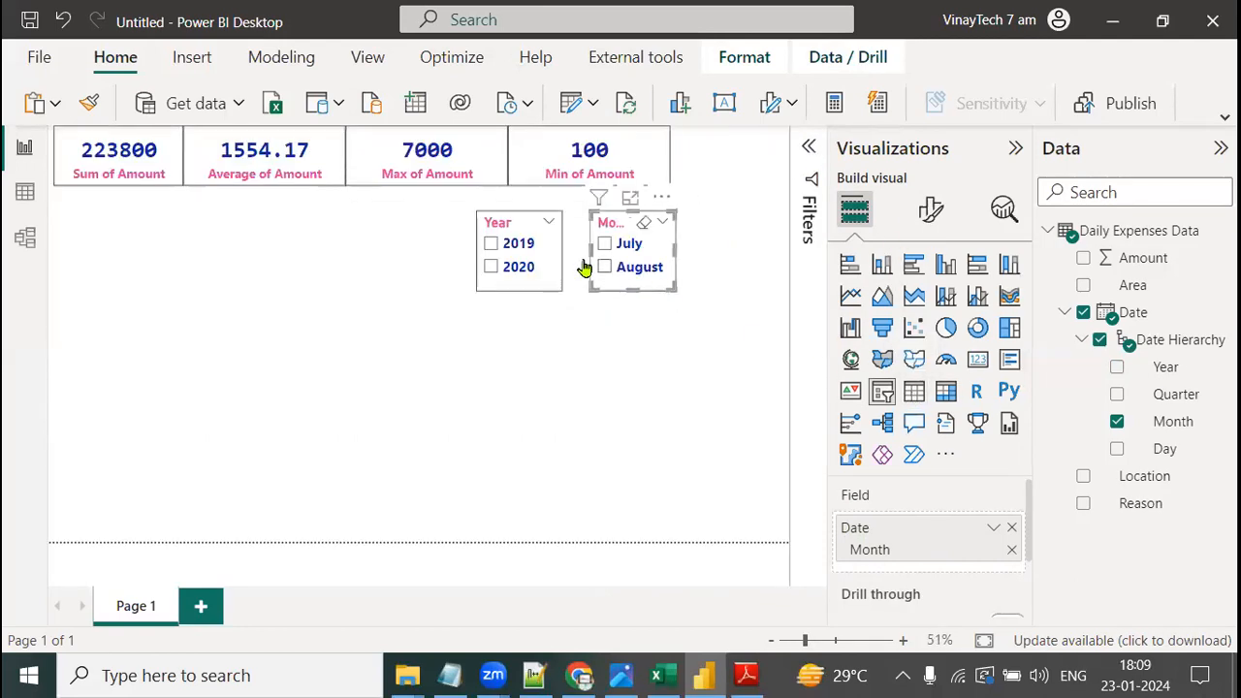
left_click(506, 250)
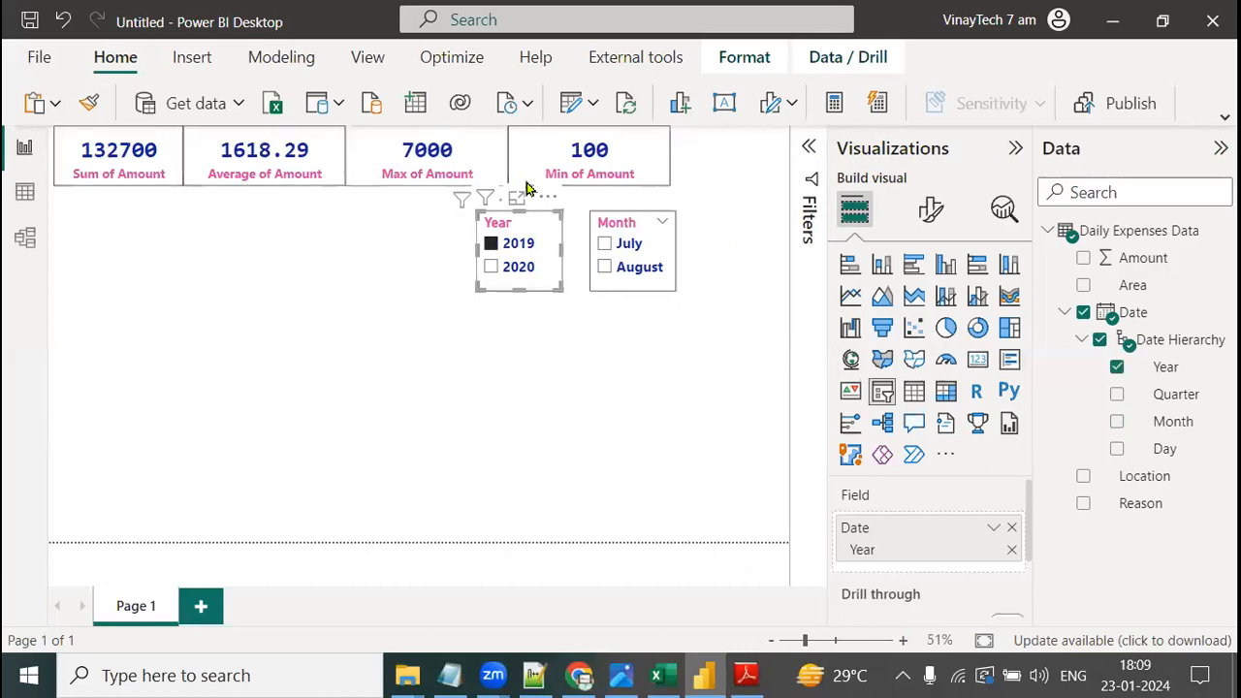
left_click(605, 268)
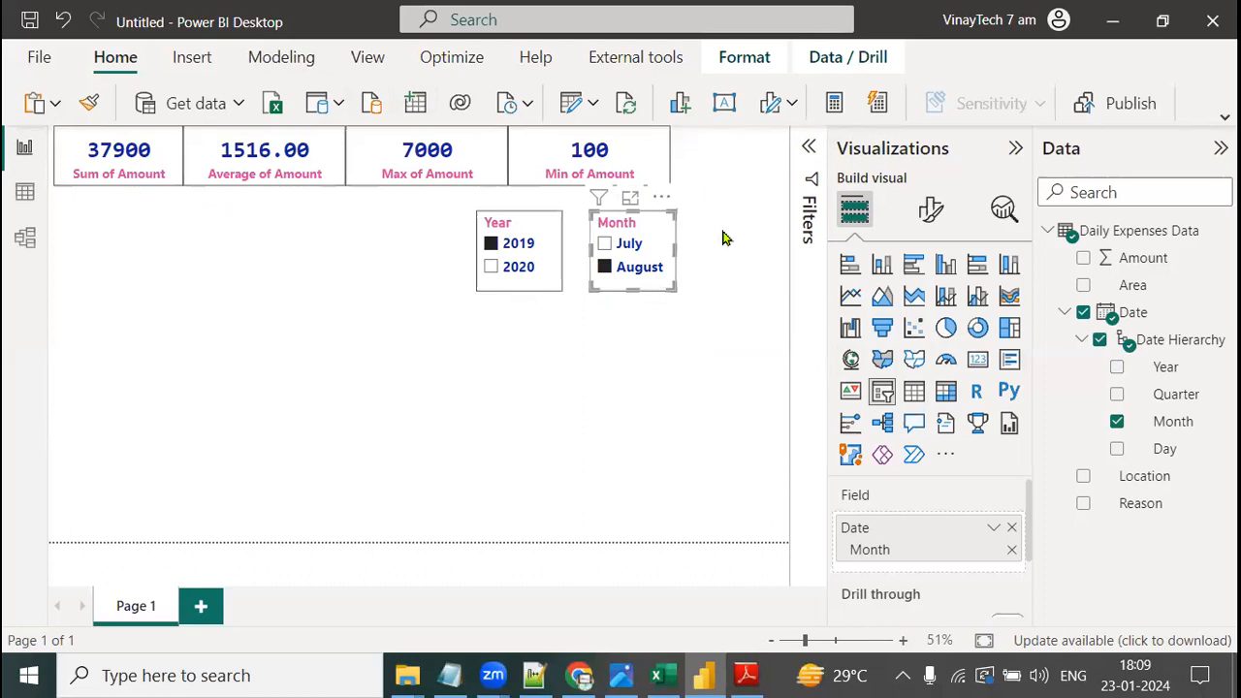
left_click(625, 276)
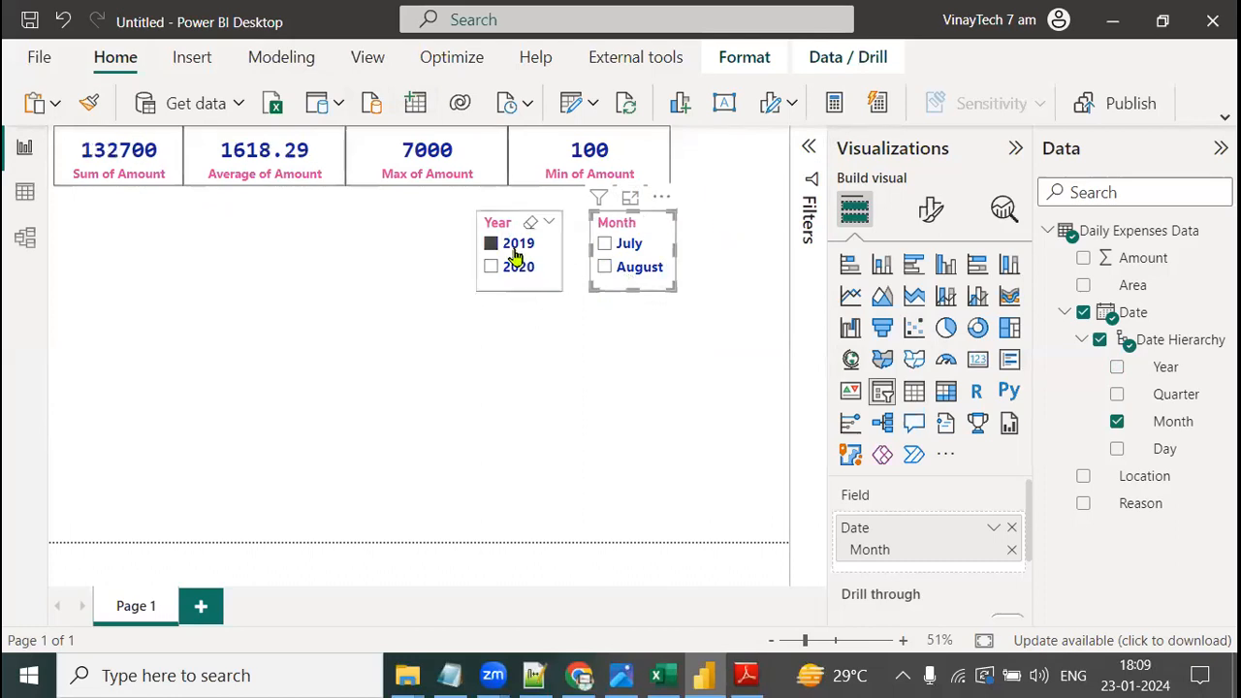
left_click(511, 248)
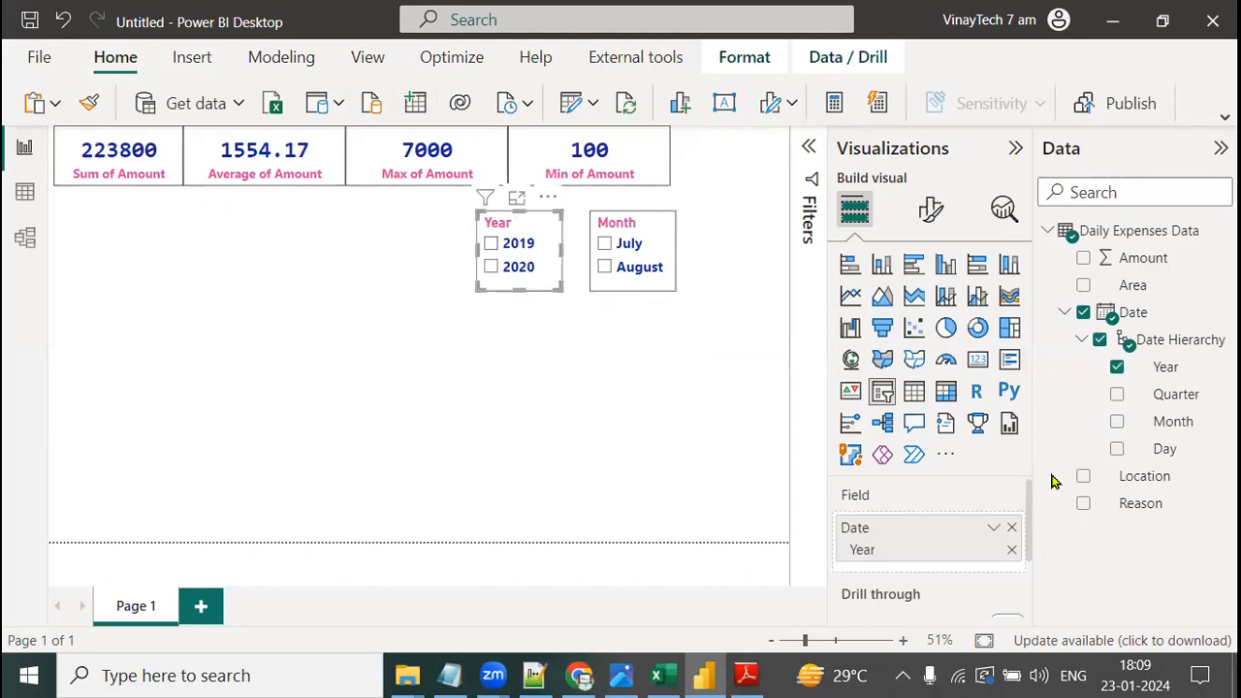
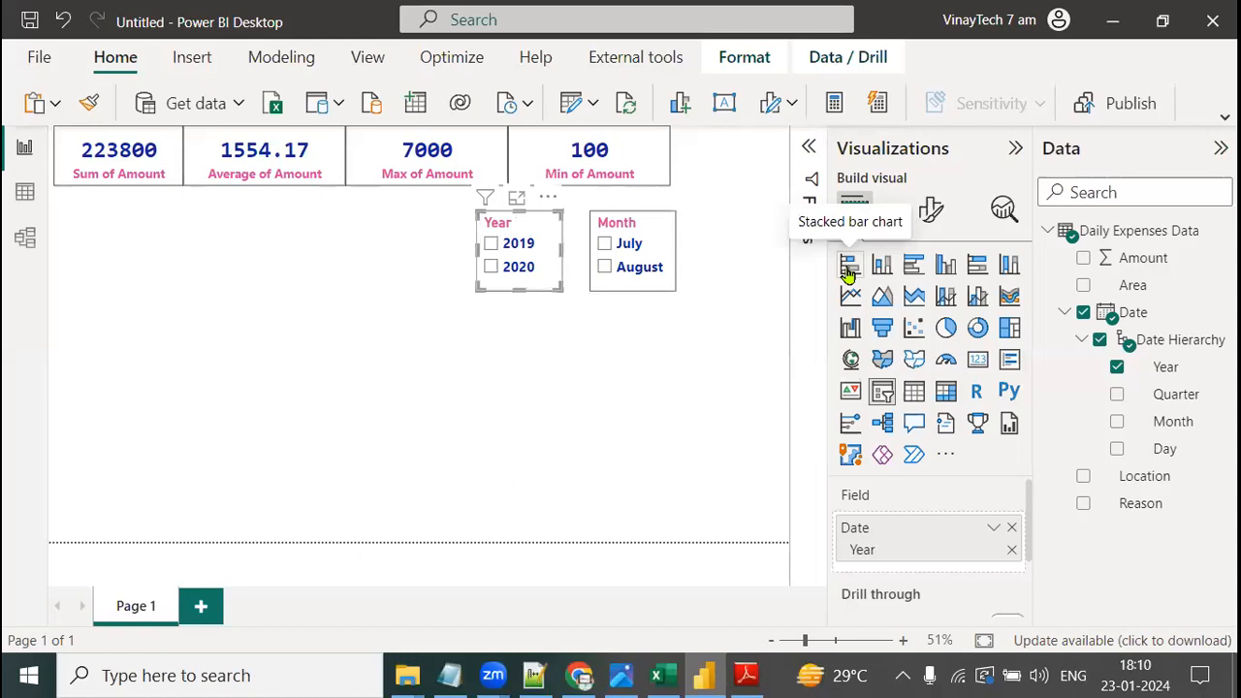
- Add a stacked bar chart in the lower-left area of the page, with Reason on the Y-axis and Amount on the X-axis
left_click(752, 339)
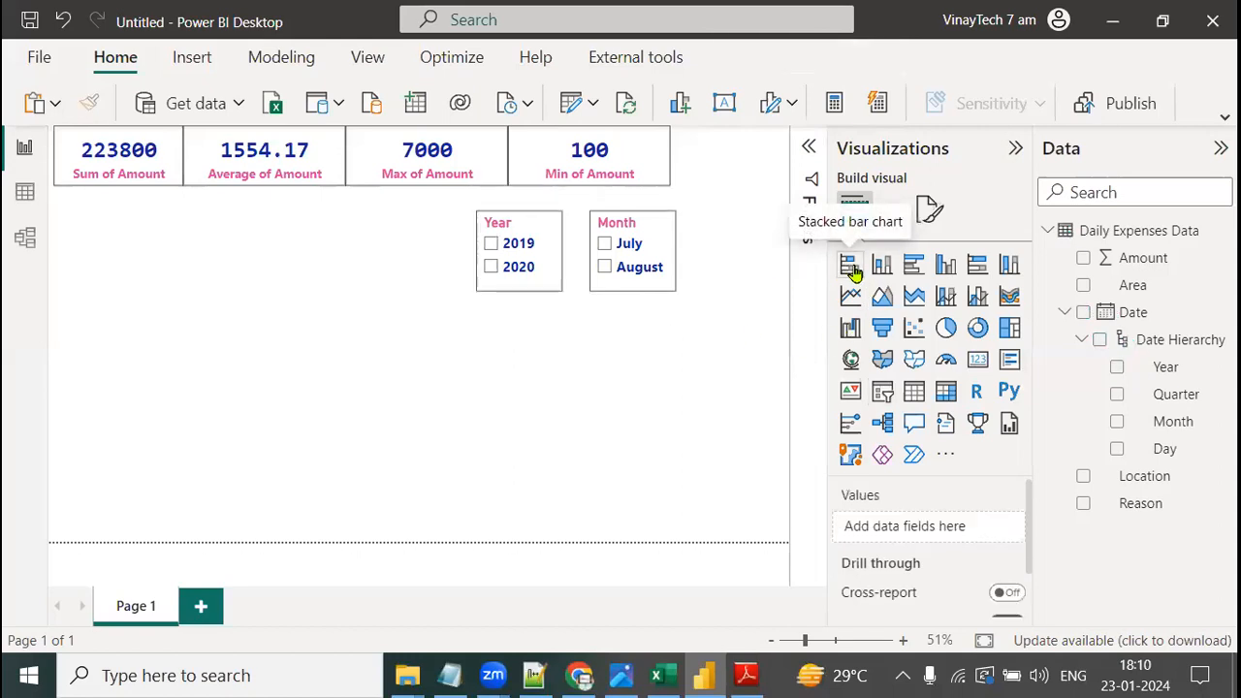
left_click(850, 265)
left_click_drag(180, 425, 272, 509)
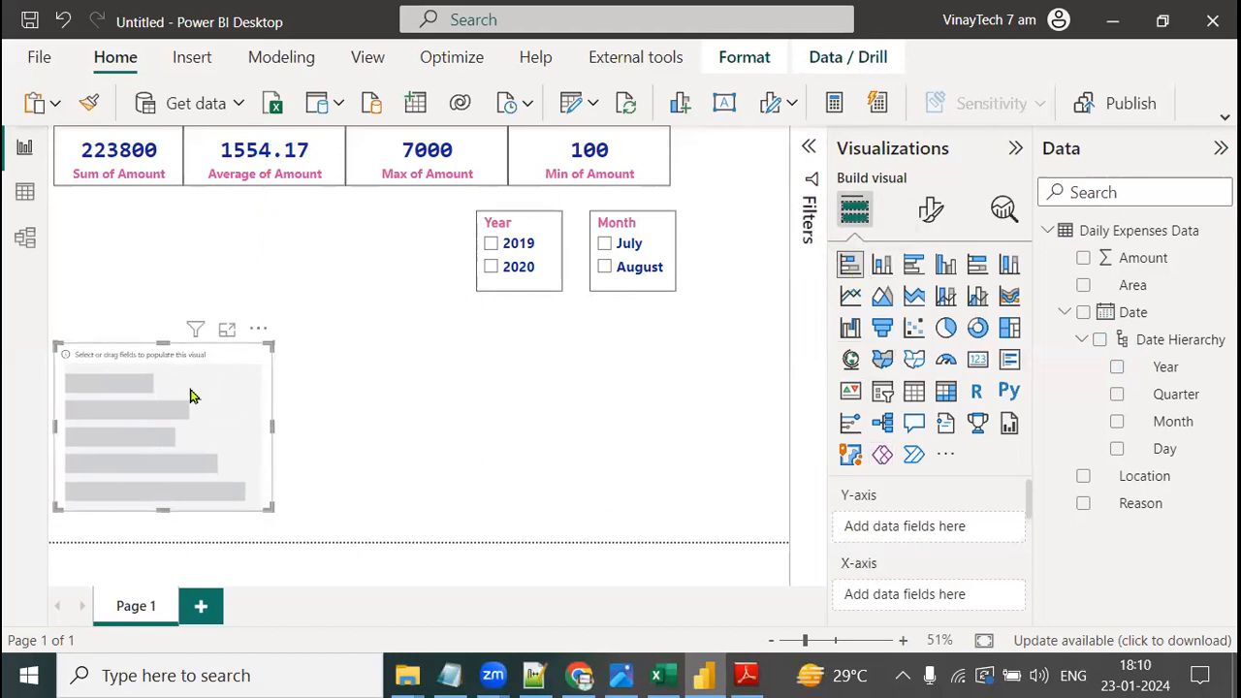
left_click_drag(1139, 503, 945, 529)
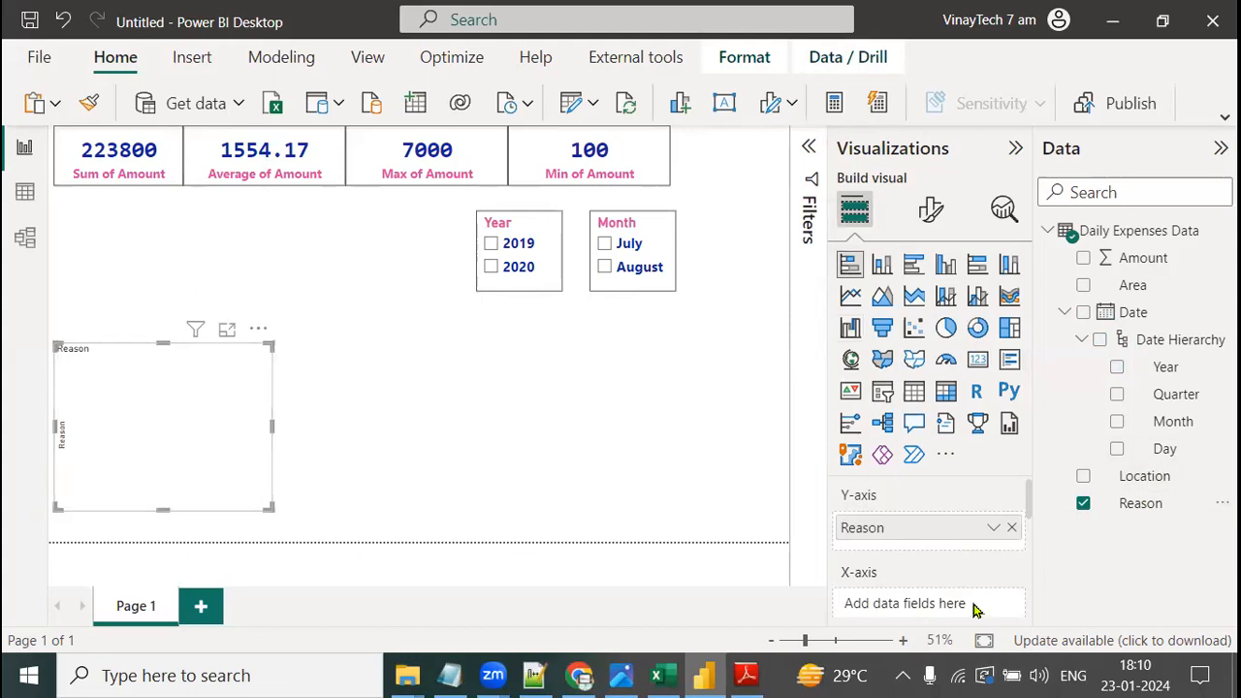
left_click_drag(1144, 275, 948, 599)
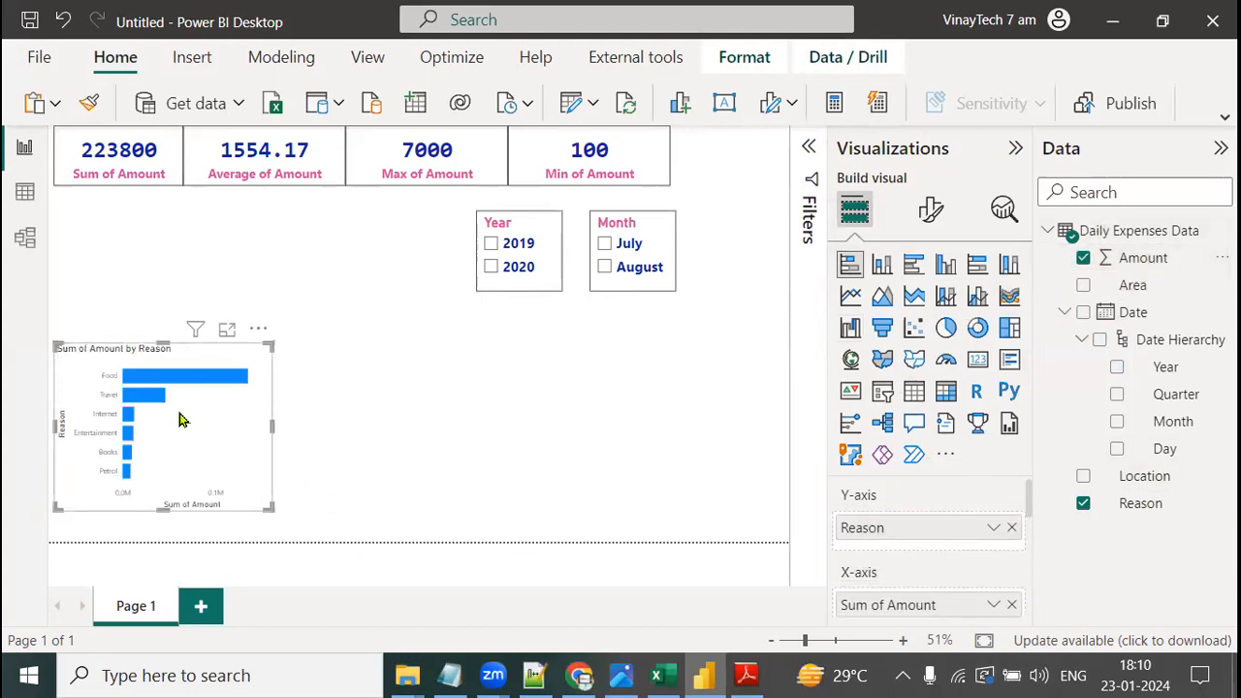
- Examine the bar chart's amounts per reason in focus mode and return to the report
left_click(228, 331)
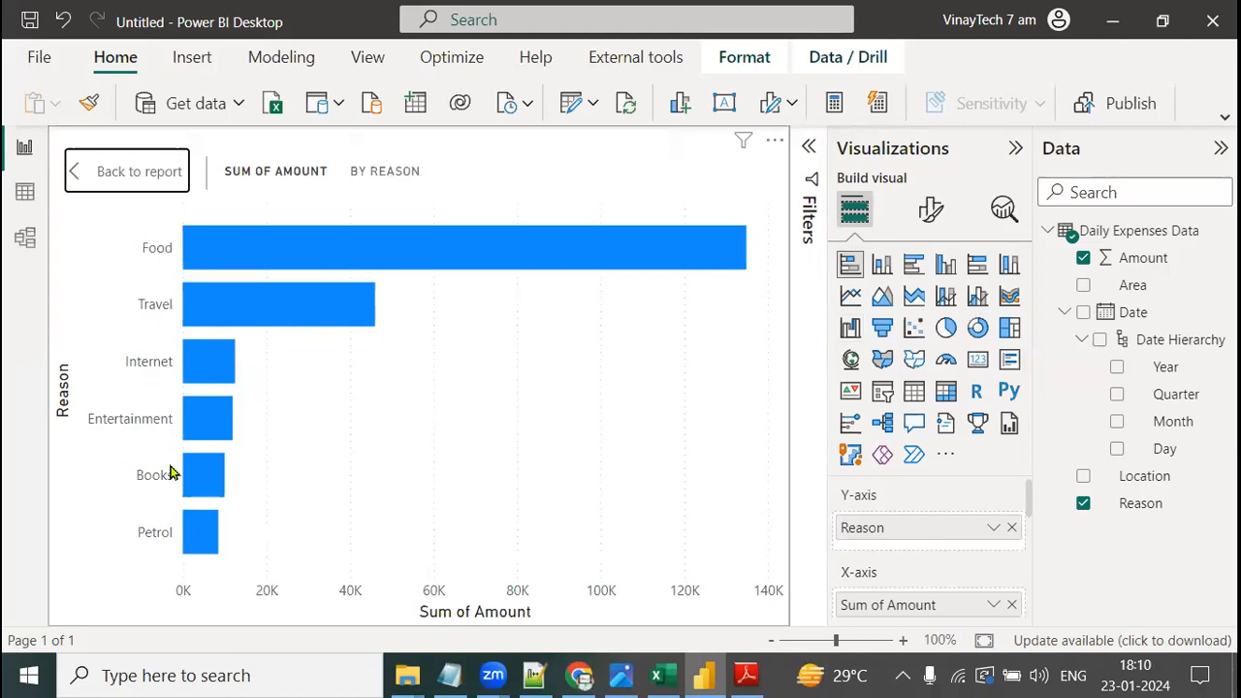
mouse_move(208, 546)
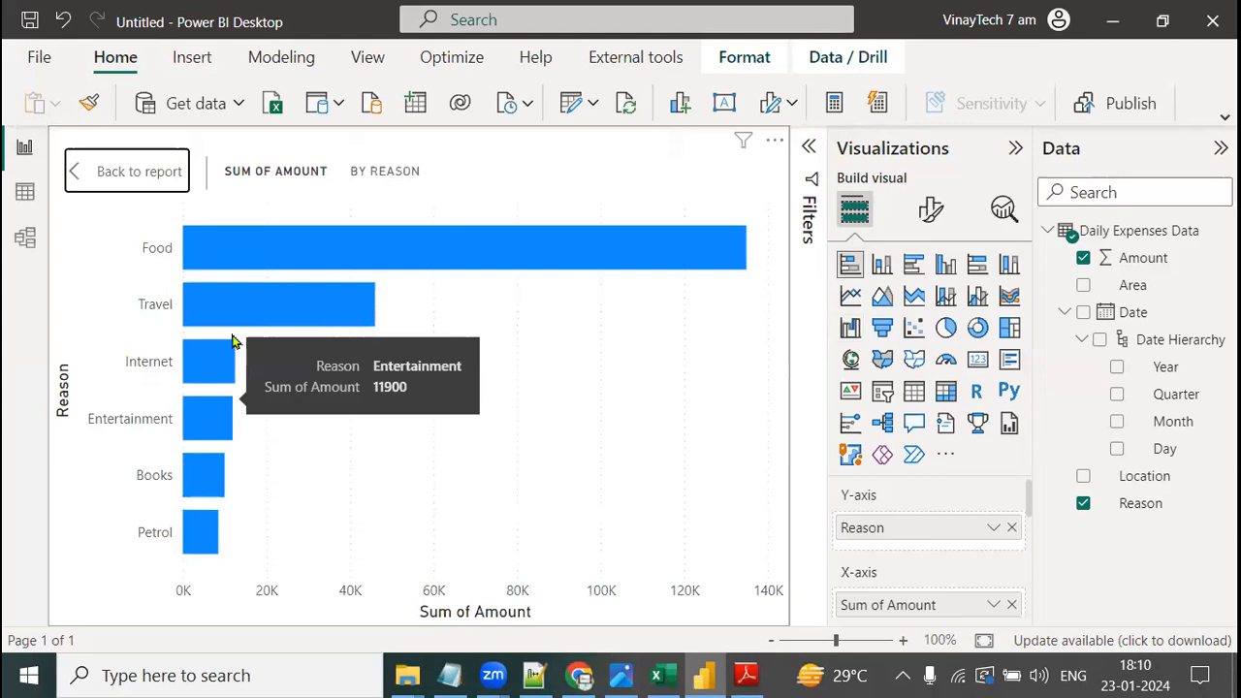
mouse_move(206, 490)
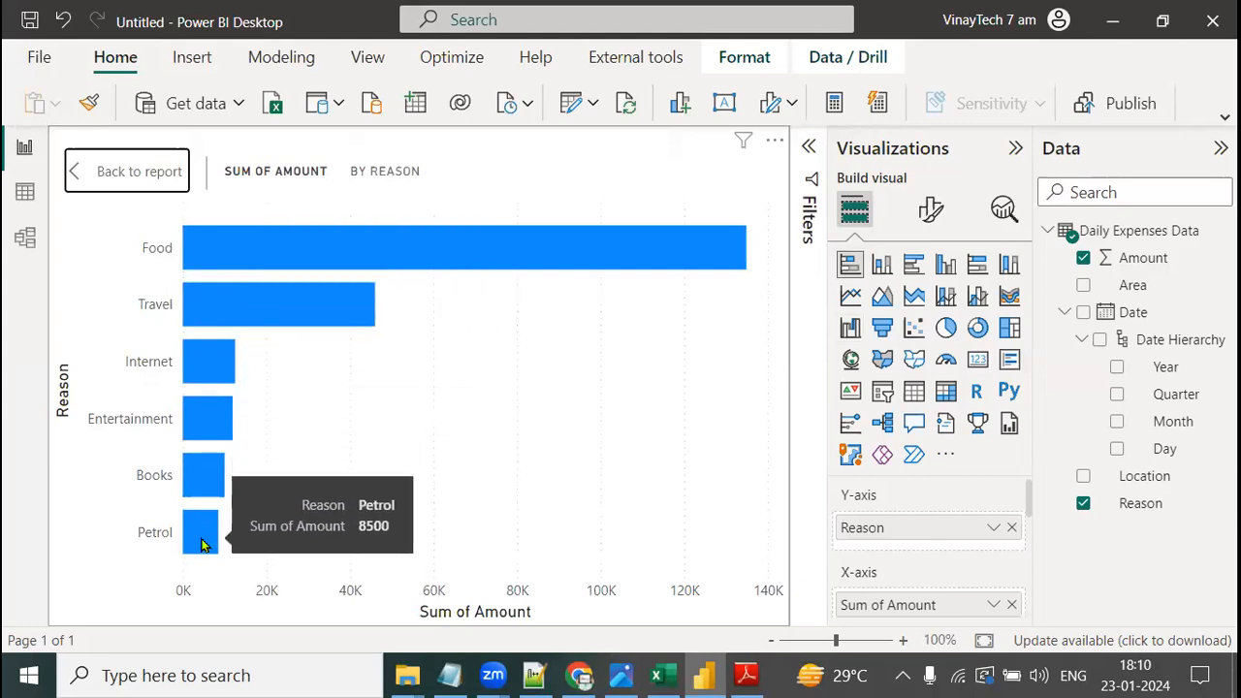
left_click(177, 180)
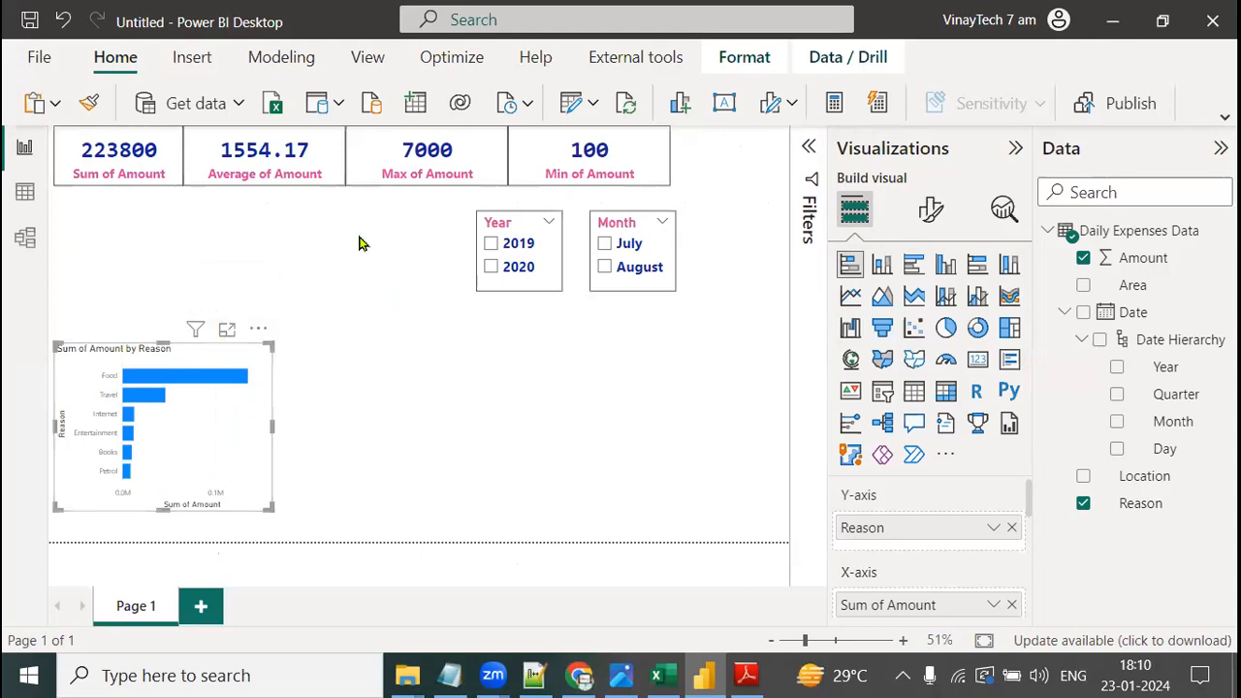
- Turn on the visual border for the stacked bar chart
left_click(933, 212)
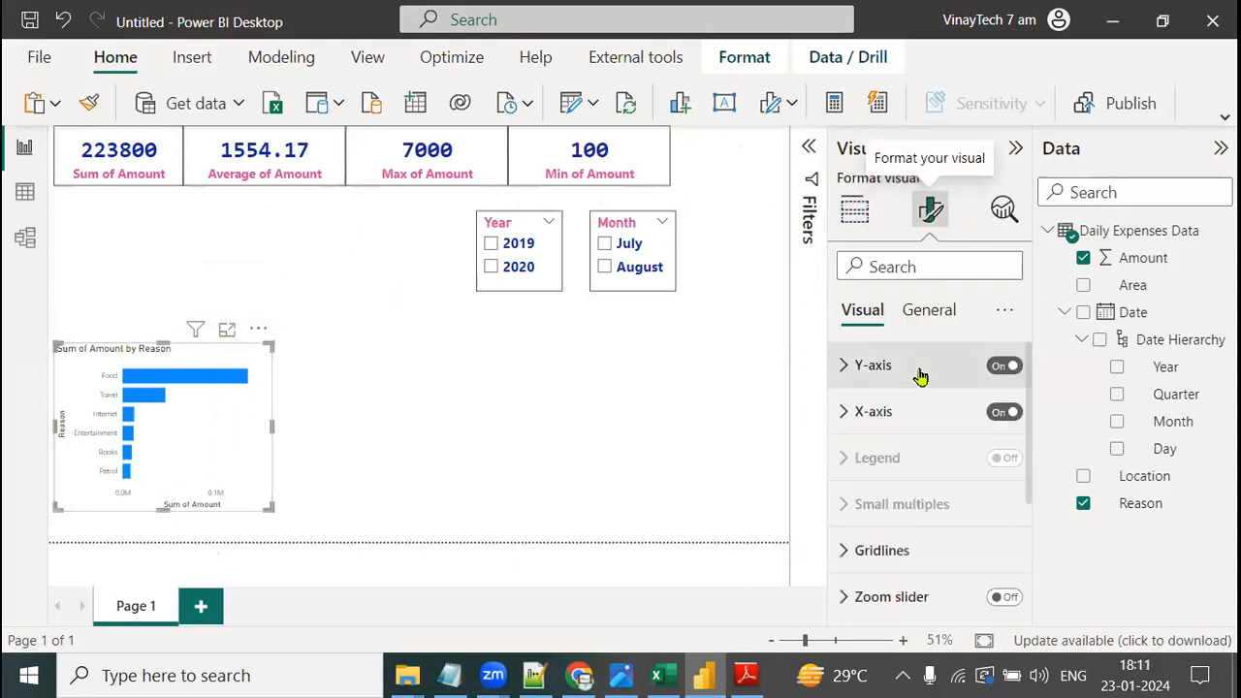
left_click(933, 320)
left_click(844, 461)
scroll(885, 429, "down", 2)
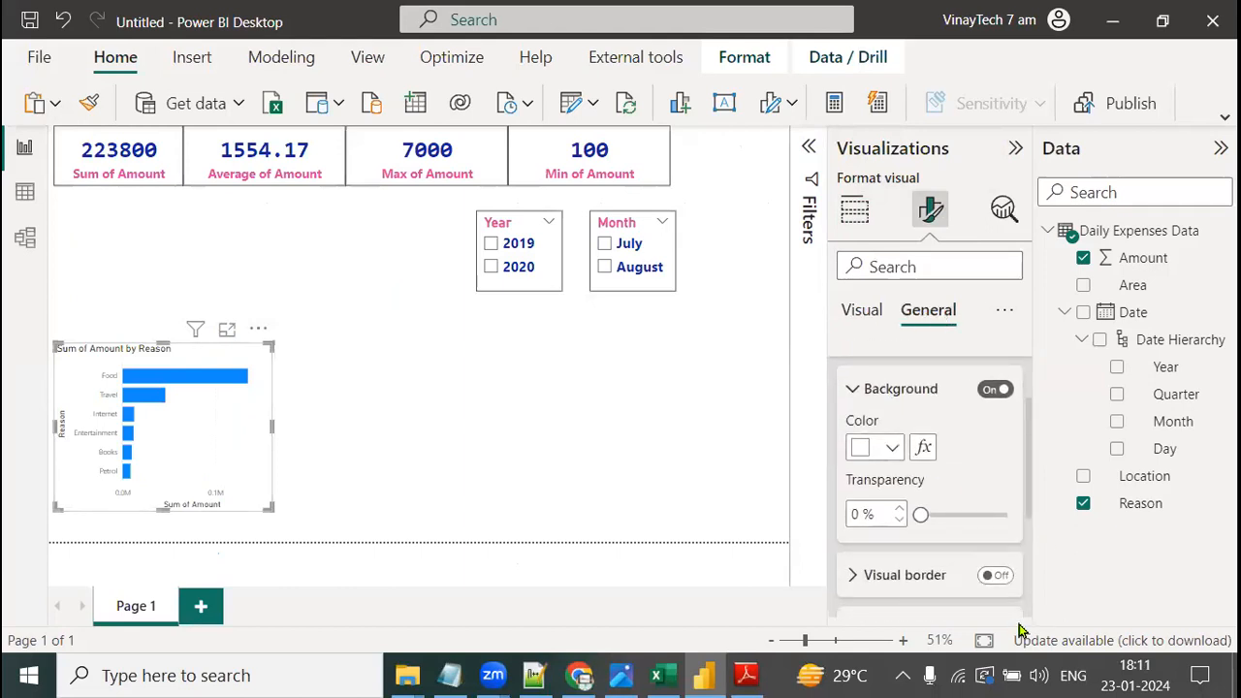
left_click(999, 576)
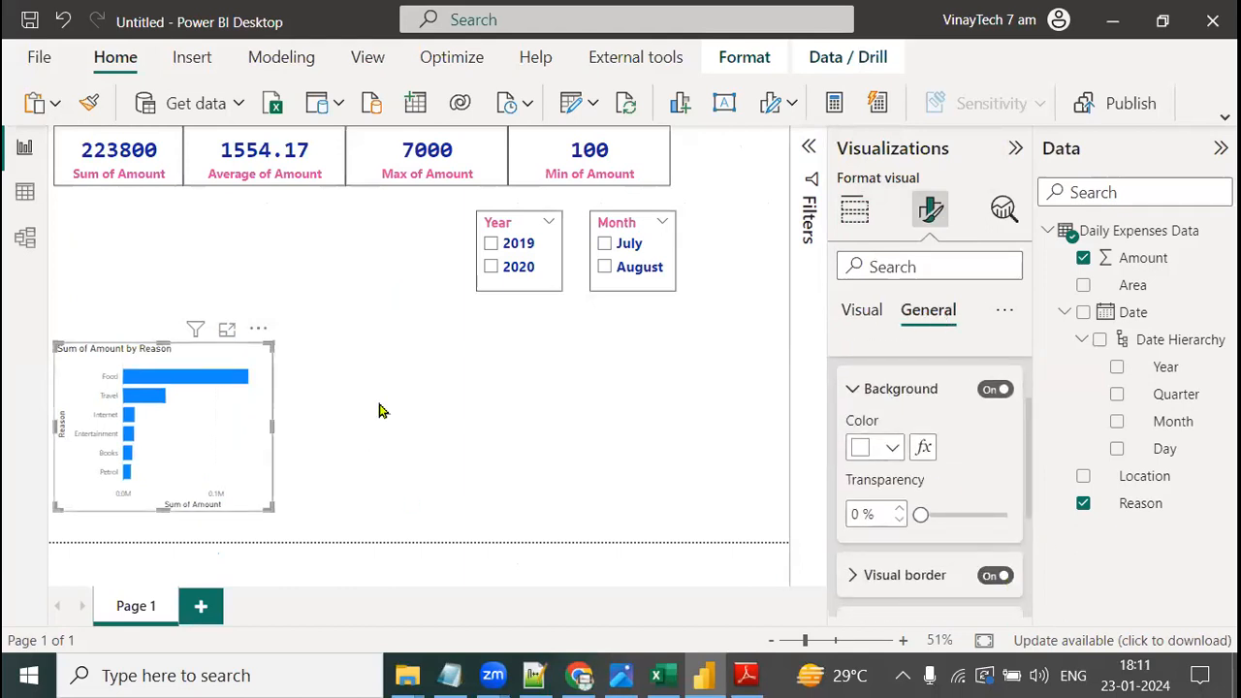
- Test how the bar chart responds to the slicer values 2019, 2020 and August, and clear the slicers
left_click(504, 249)
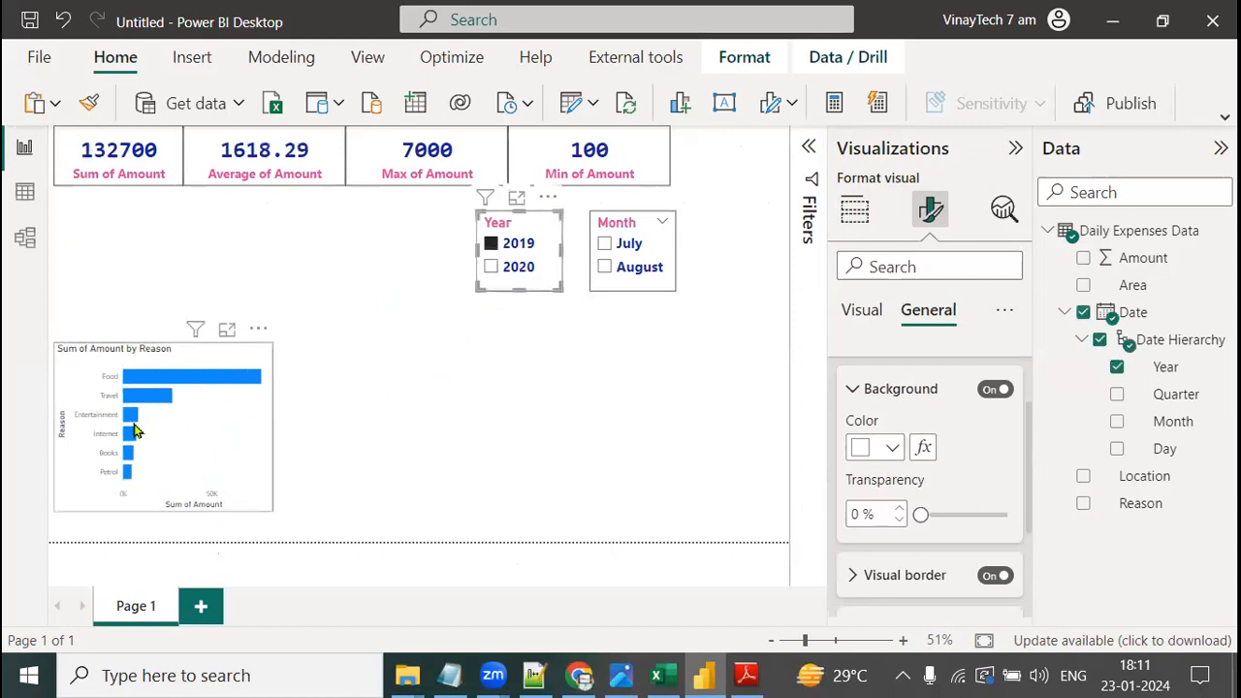
left_click(495, 269)
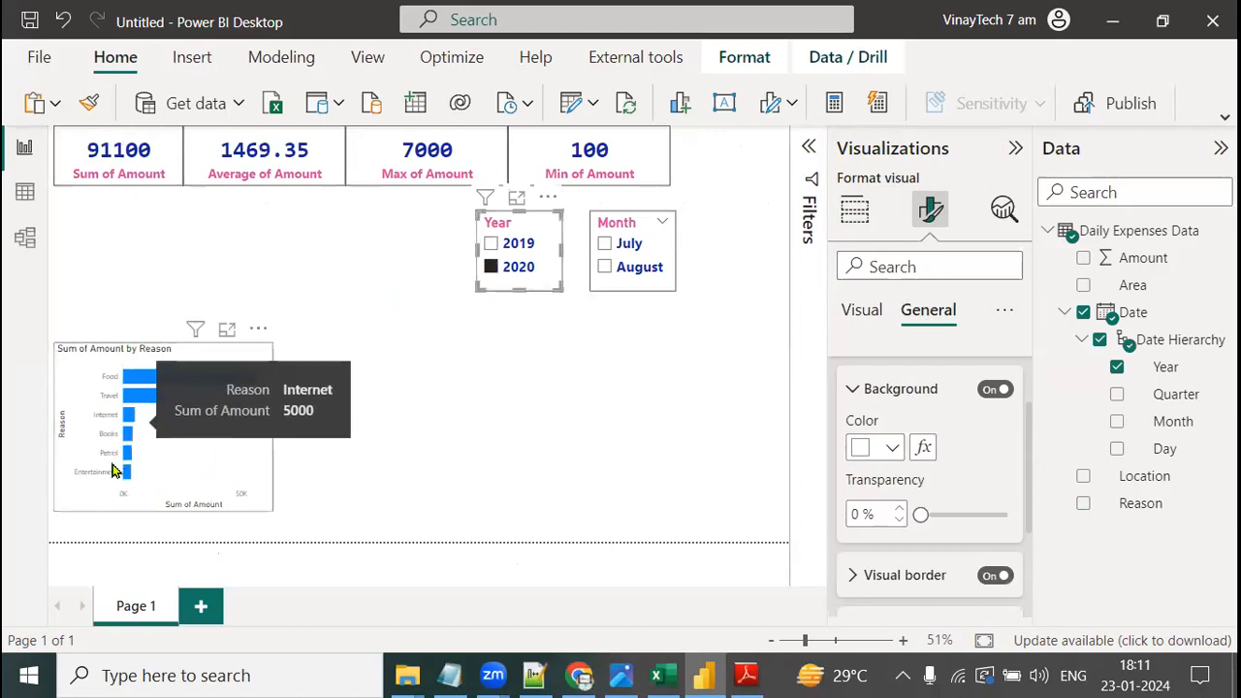
left_click(608, 267)
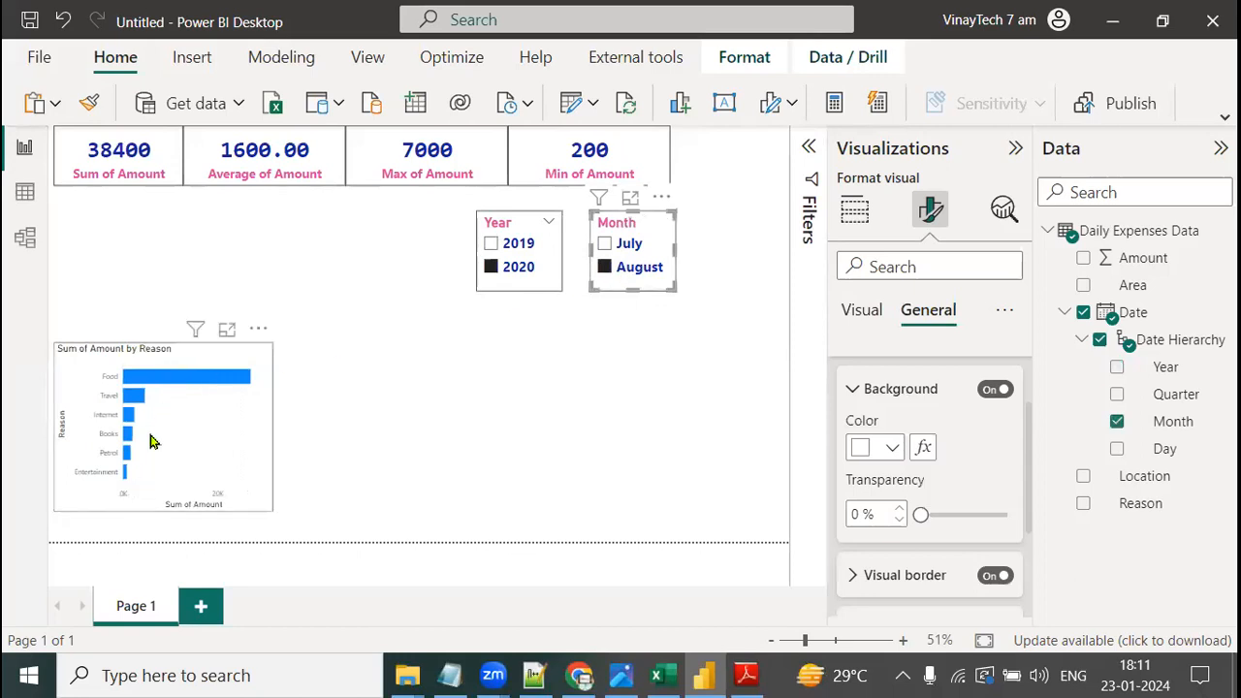
left_click(514, 269)
left_click(605, 268)
- Insert an empty pie chart and position it just to the right of the bar chart
left_click(855, 209)
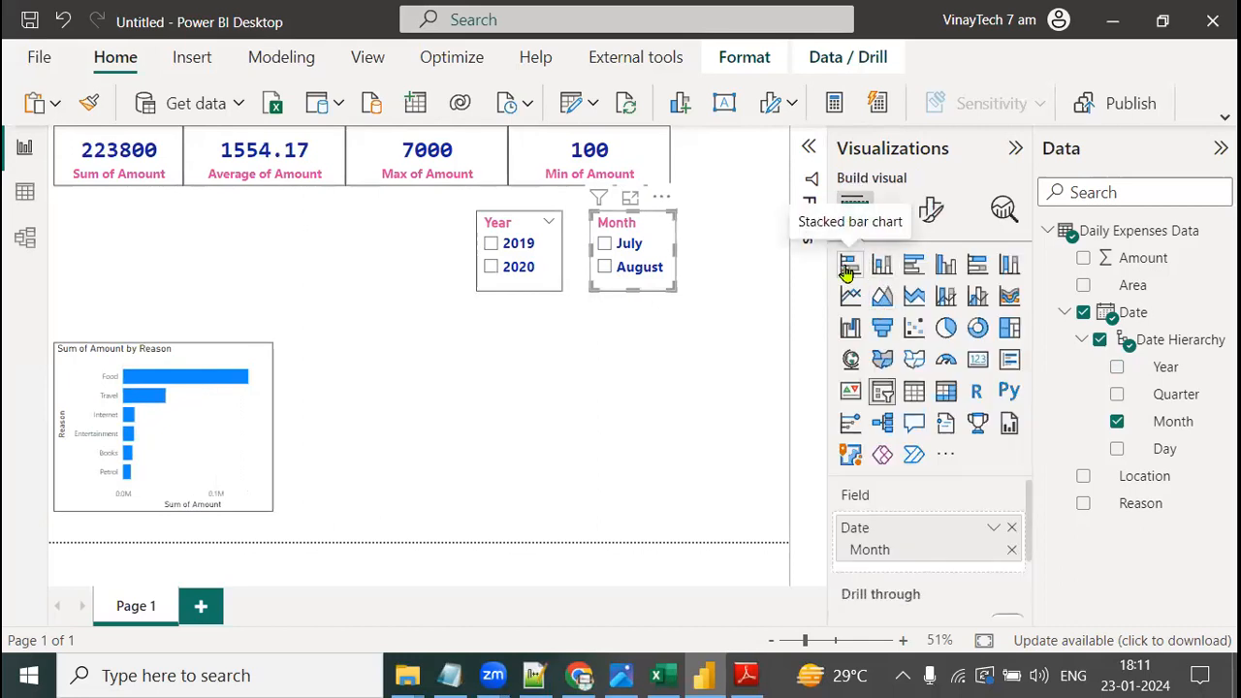
left_click(610, 396)
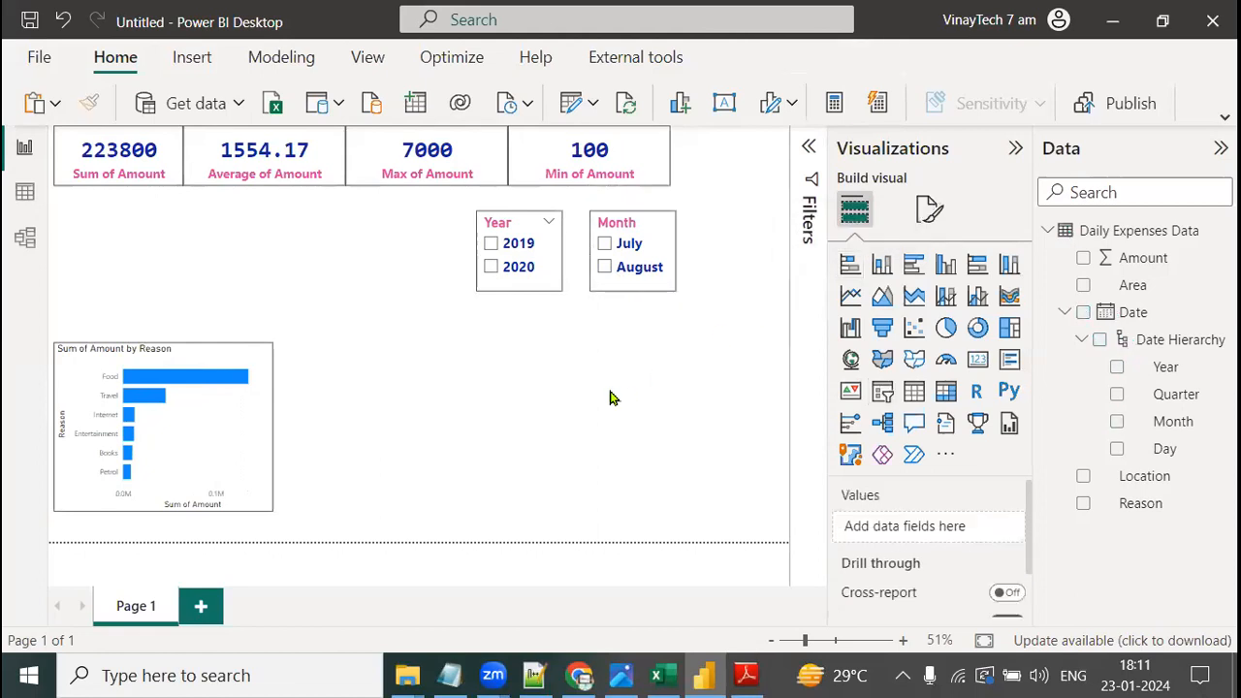
left_click(946, 329)
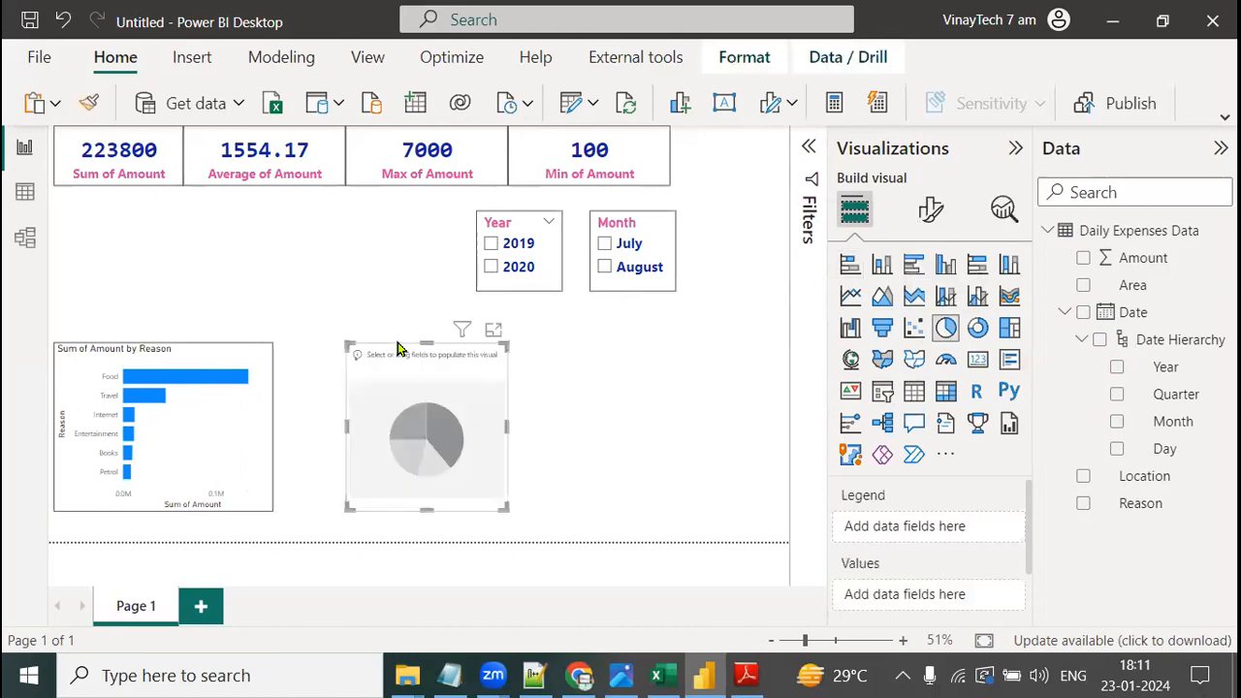
left_click_drag(394, 357, 354, 359)
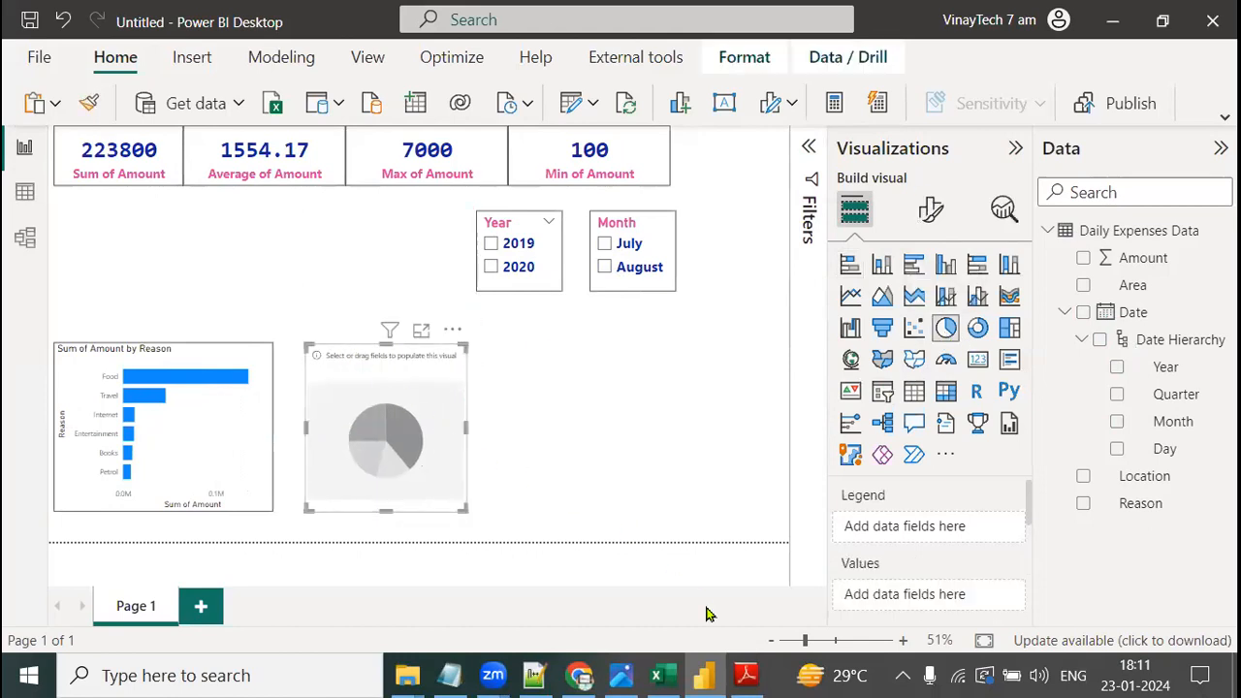
- Consult the visuals' usage table in the Adobe Reader PDF, and in Power BI set the pie chart's legend to Location and values to Amount
left_click(746, 676)
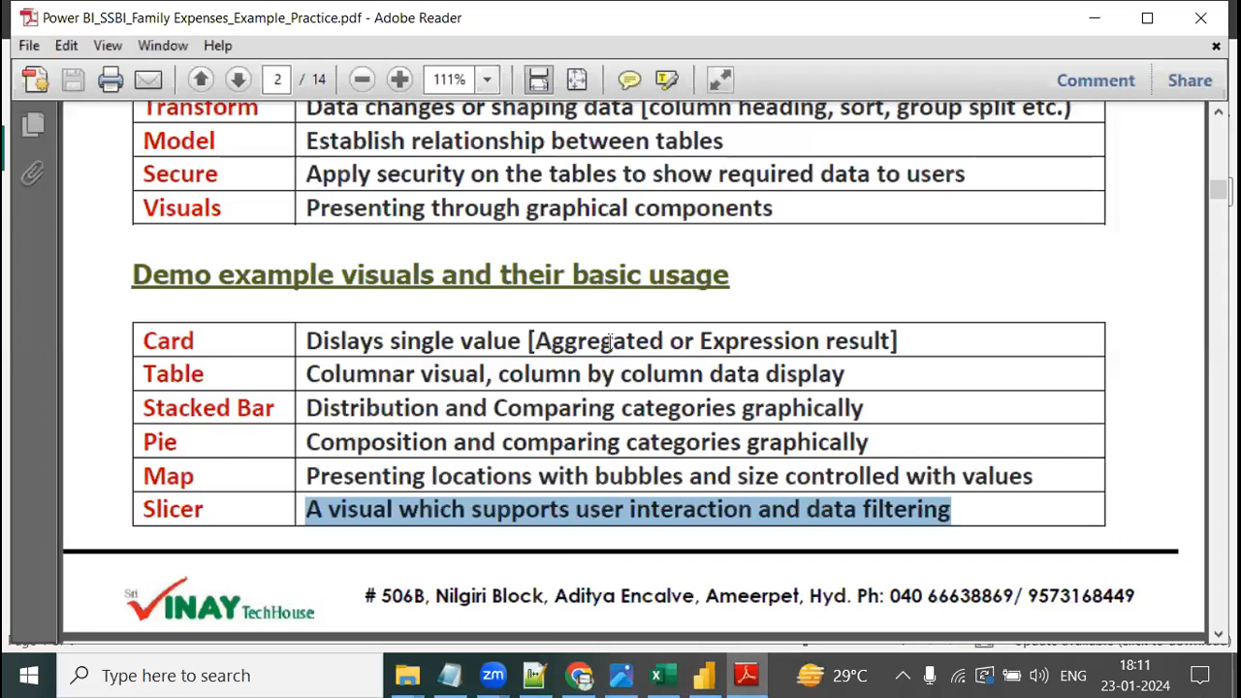
left_click(705, 676)
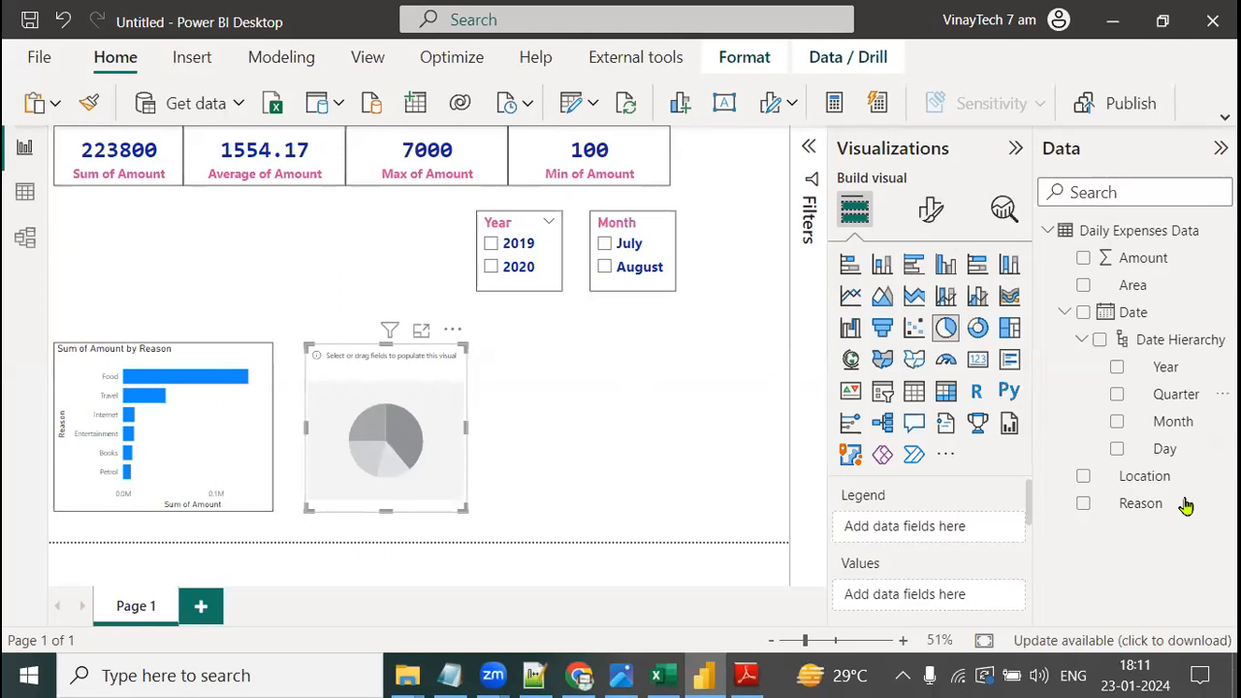
left_click_drag(1147, 476, 895, 521)
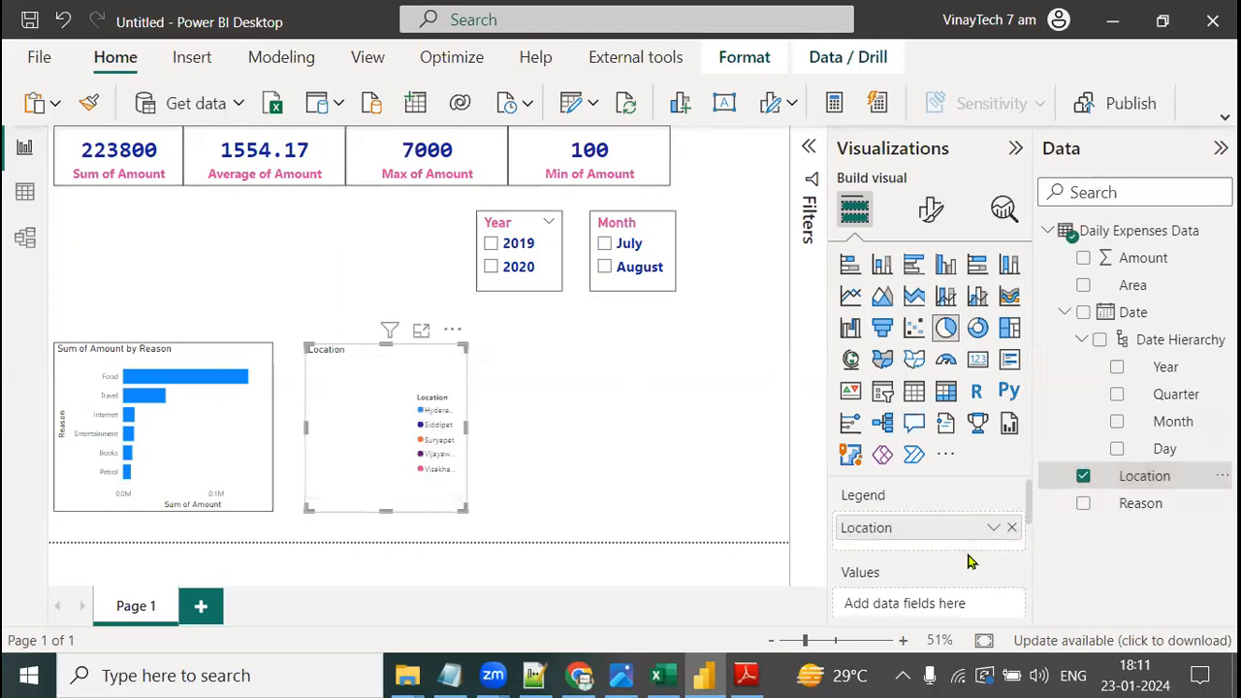
left_click_drag(1144, 258, 951, 603)
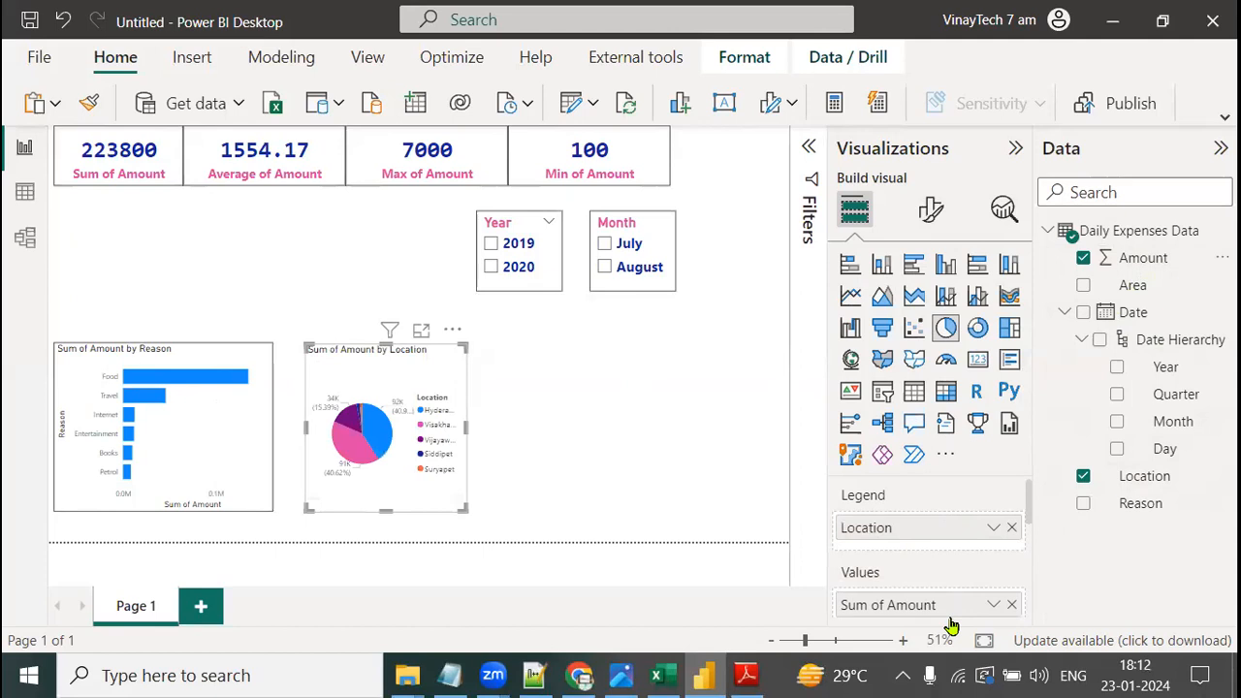
- Check the pie chart in focus mode, return to the report and turn on the chart's visual border
left_click(421, 330)
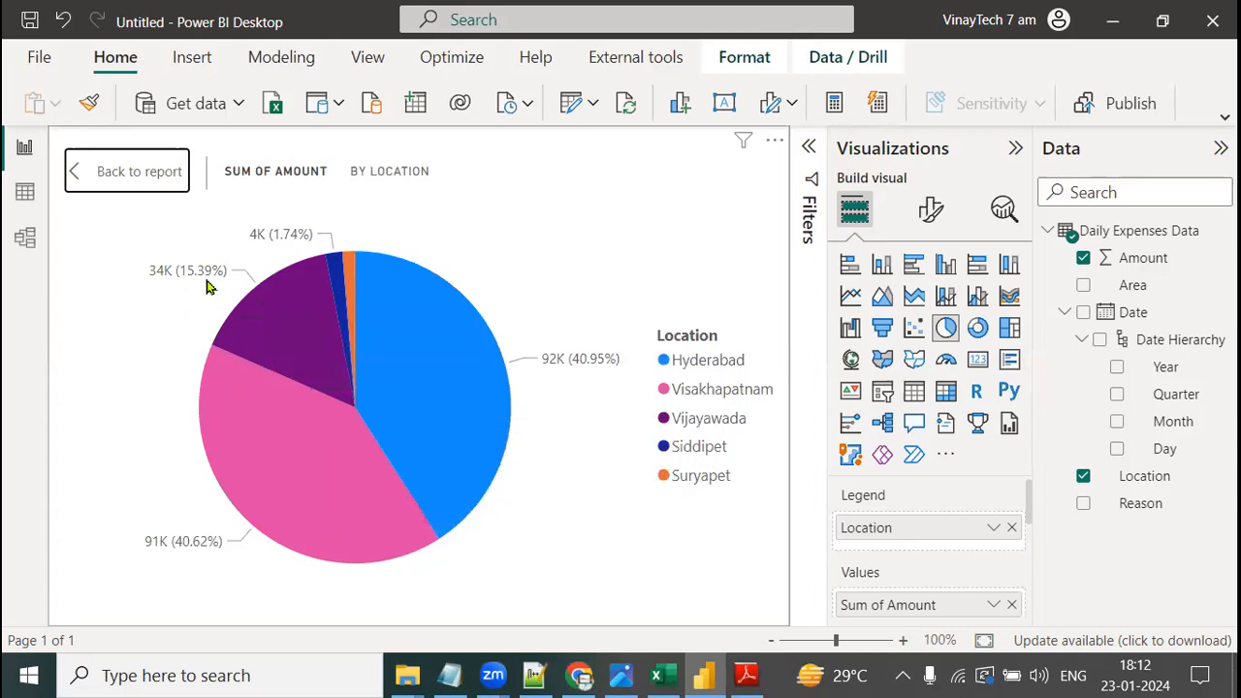
left_click(146, 180)
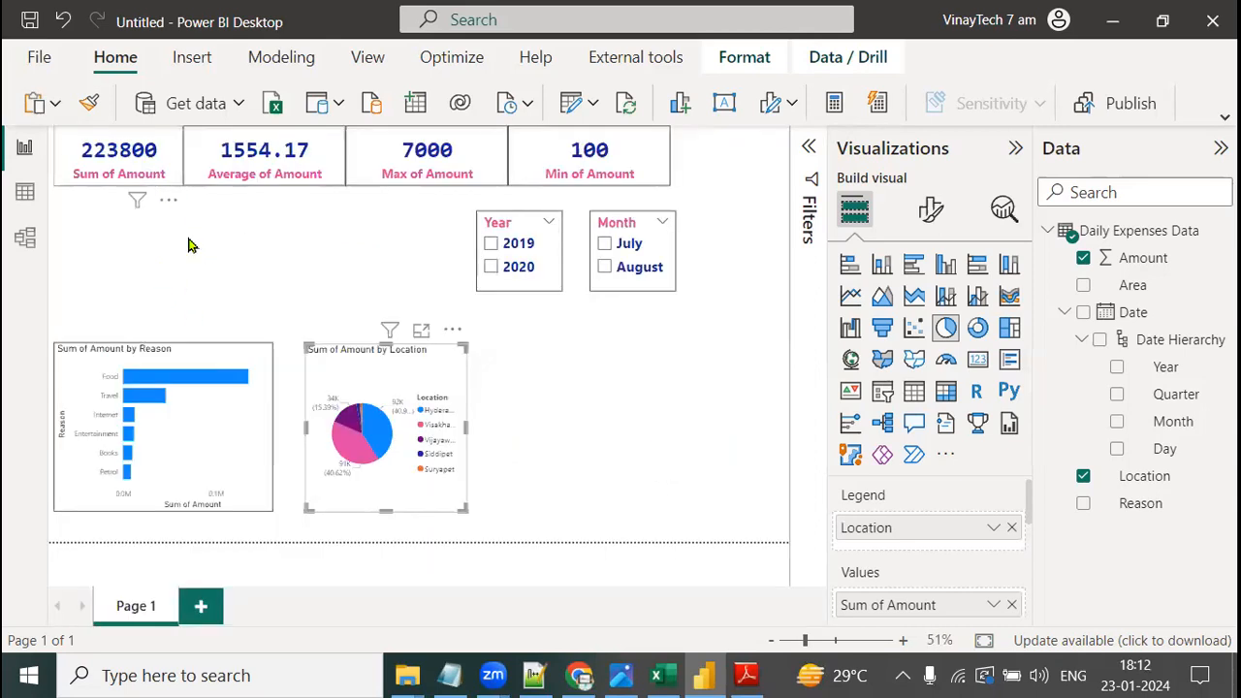
left_click(933, 215)
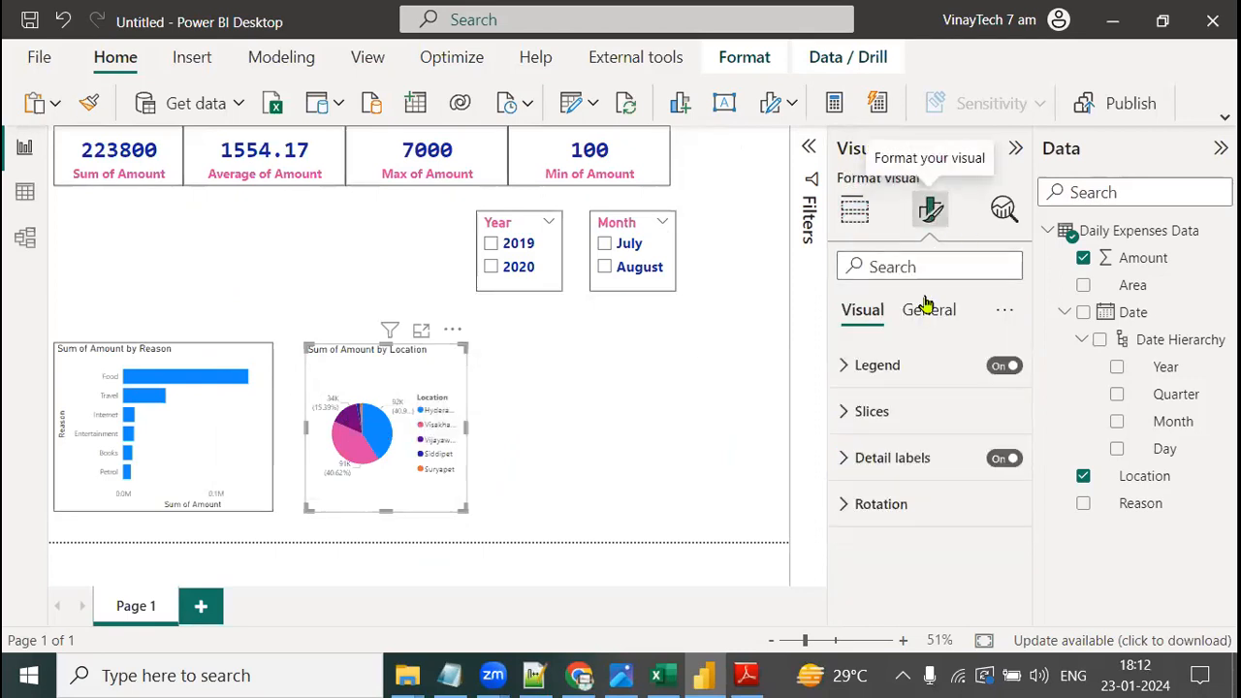
left_click(919, 328)
left_click(845, 458)
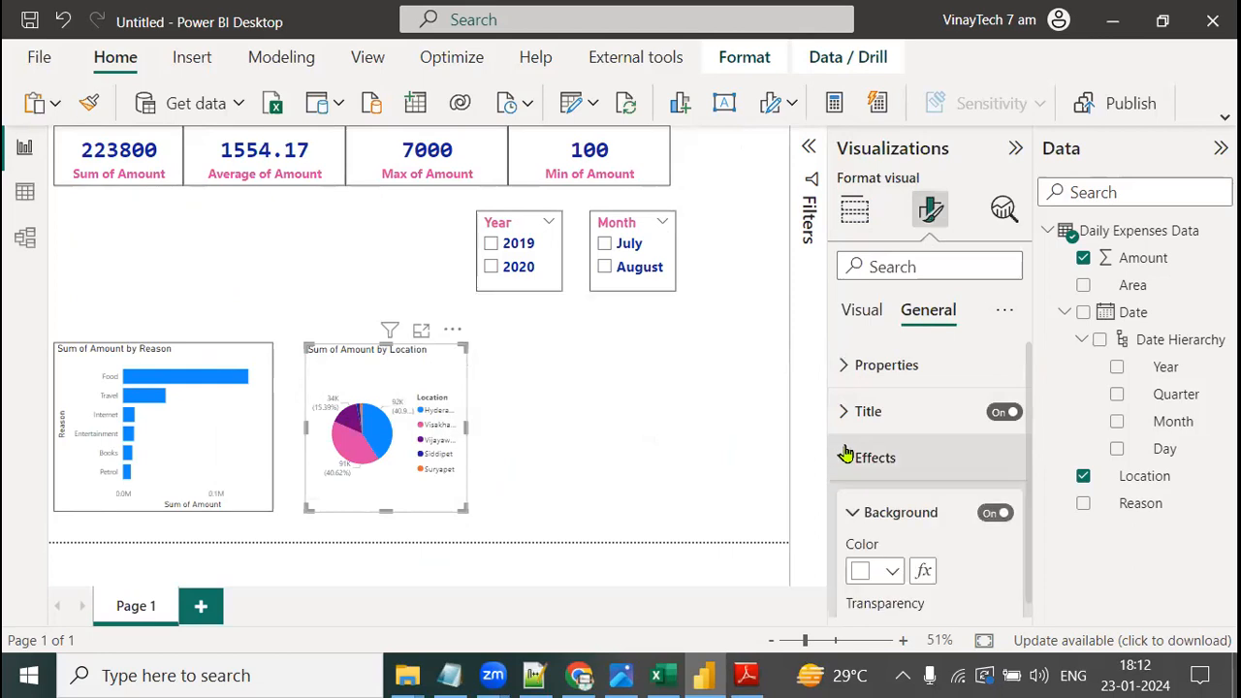
scroll(999, 576, "down", 2)
left_click(999, 576)
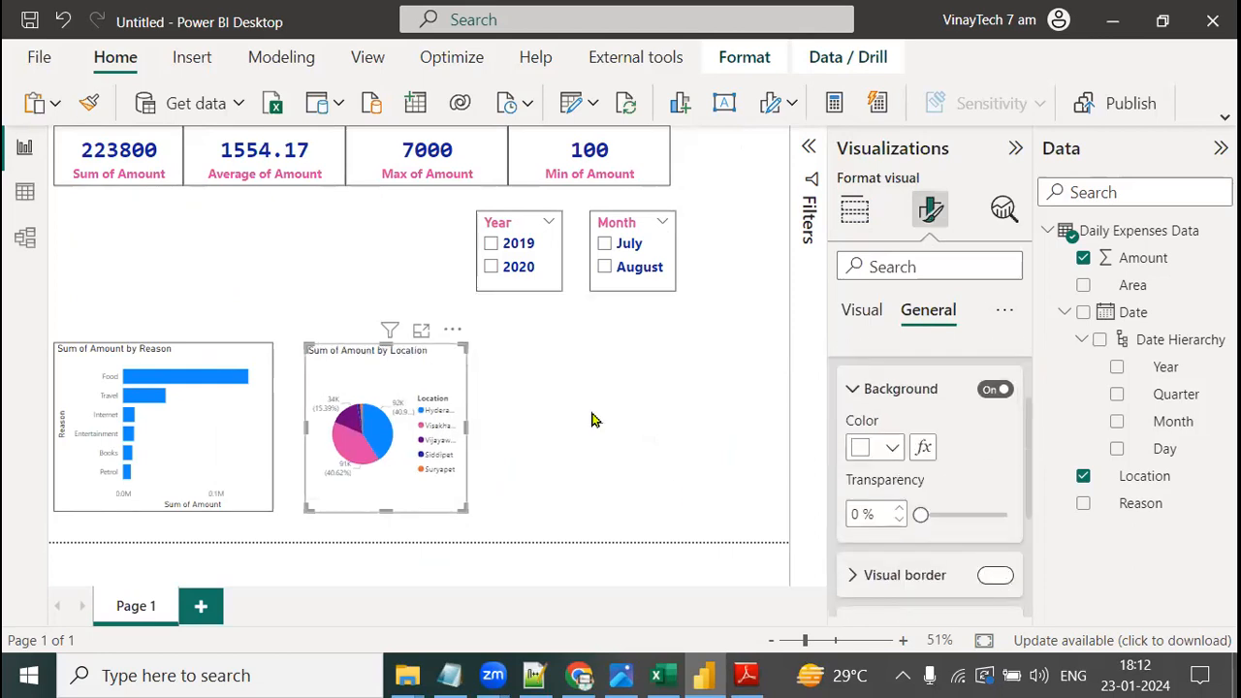
- Widen the pie chart toward the right so its labels have more room, and deselect it
left_click(495, 516)
left_click(465, 428)
left_click_drag(466, 428, 505, 436)
left_click(629, 415)
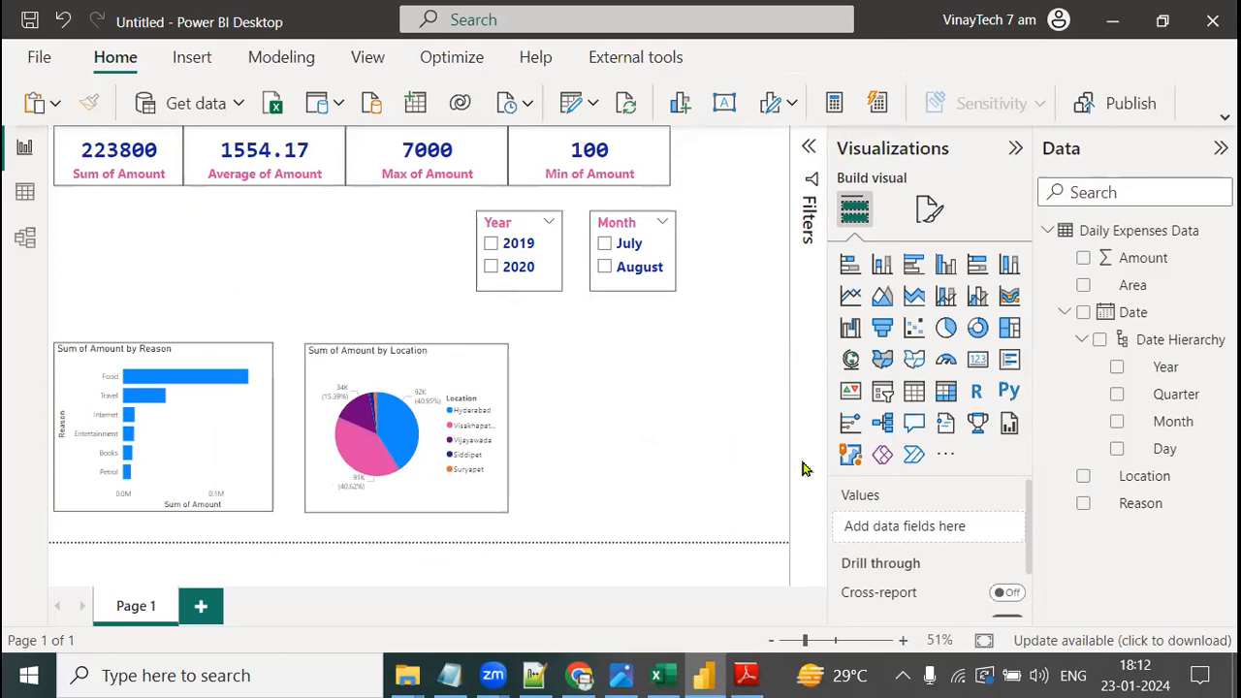
- Insert a Map visual to the right of the pie chart and assign Location as its location field
left_click(851, 361)
mouse_move(672, 423)
left_mouse_down()
mouse_move(787, 423)
mouse_move(659, 421)
left_mouse_up()
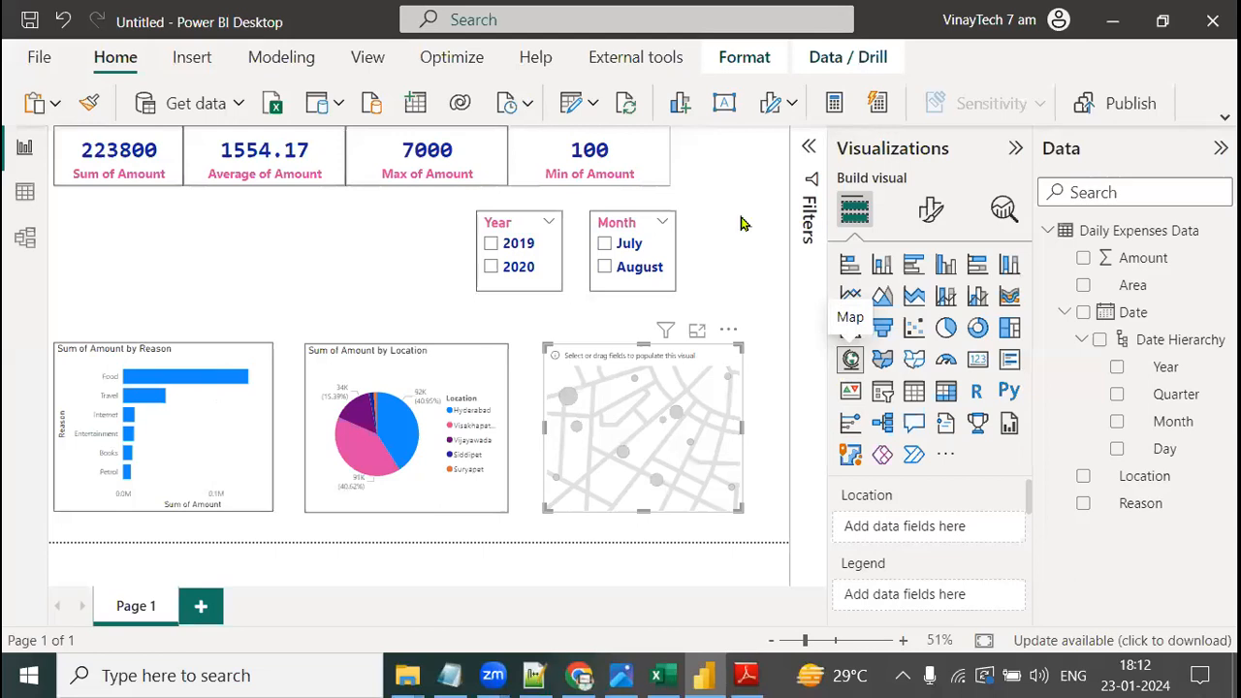
left_click_drag(1130, 482, 933, 533)
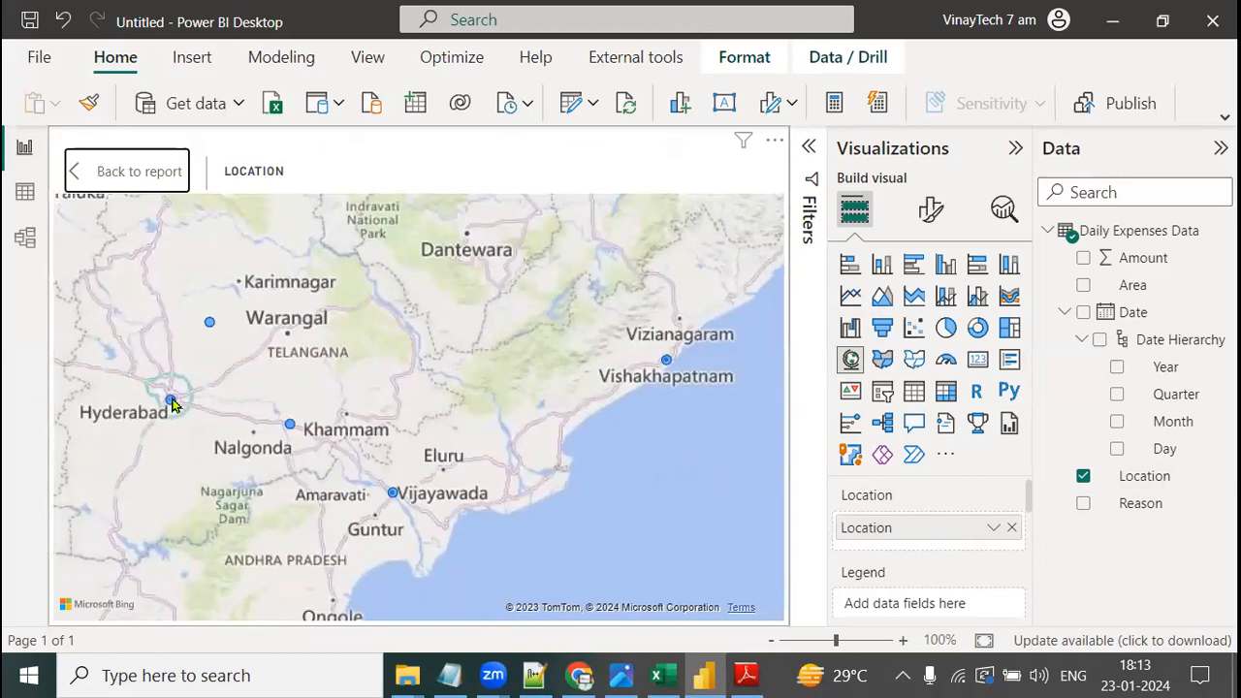
- Inspect the map's location points in focus mode, set its bubble size to Amount, and return to the report
mouse_move(288, 428)
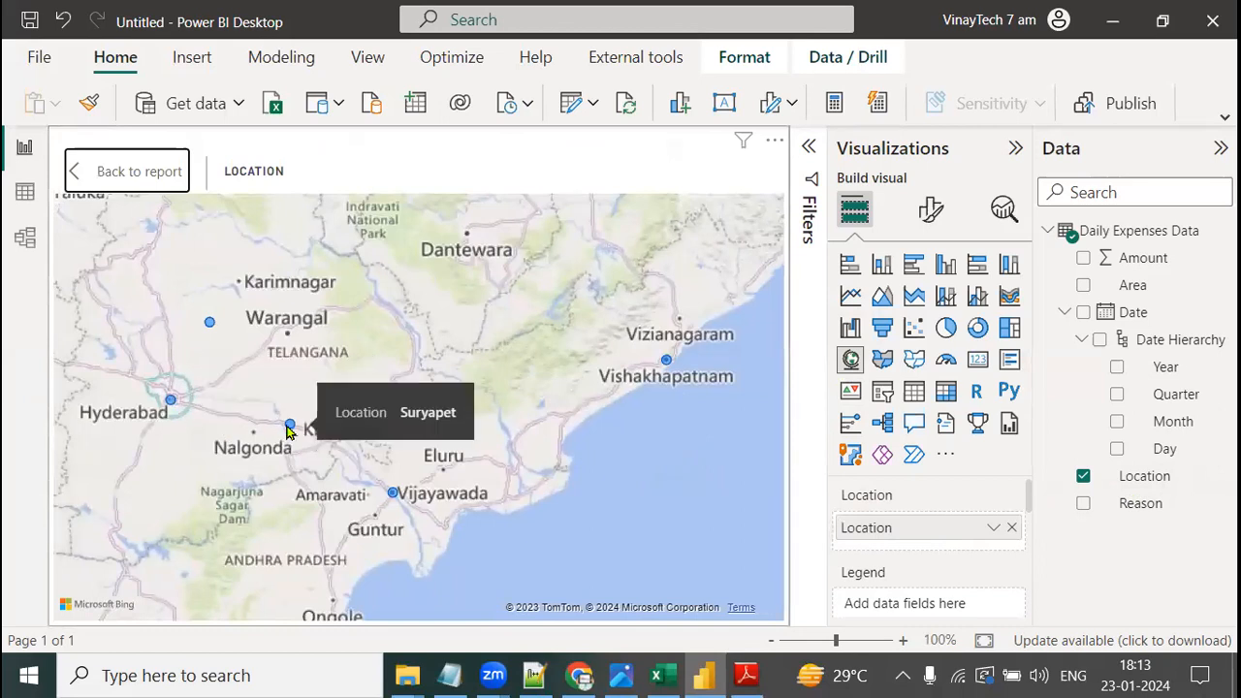
mouse_move(394, 498)
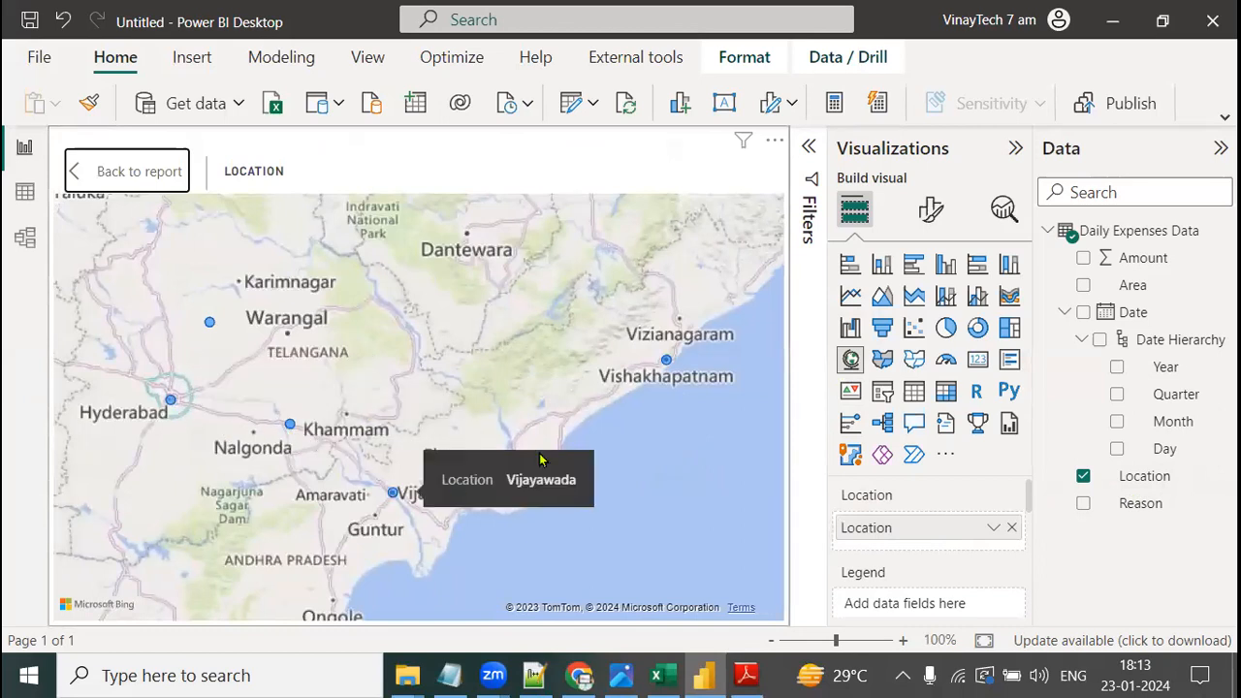
mouse_move(666, 363)
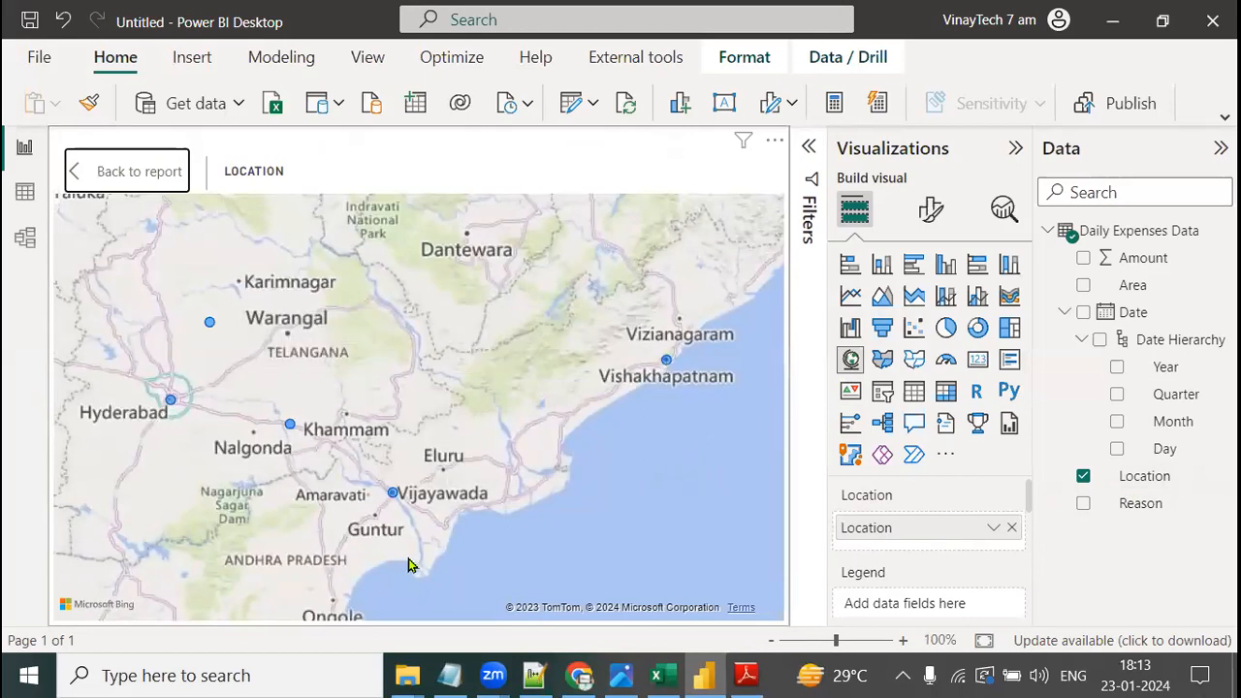
scroll(914, 509, "down", 5)
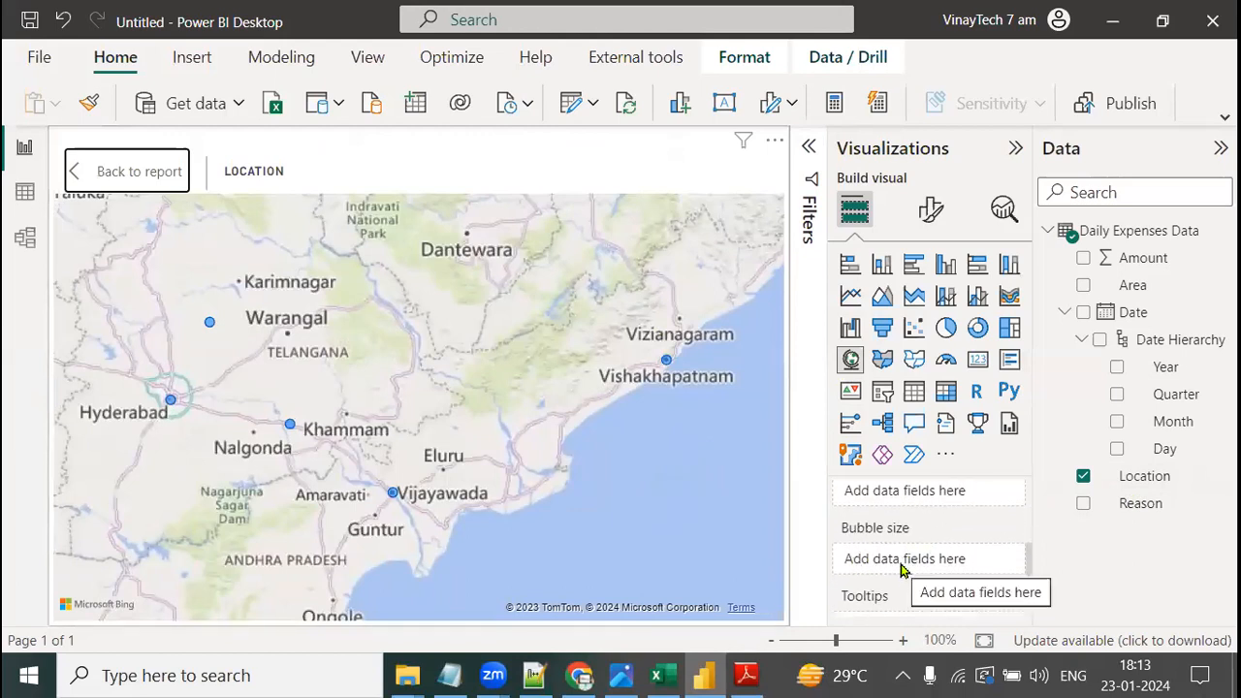
left_click_drag(1169, 259, 978, 557)
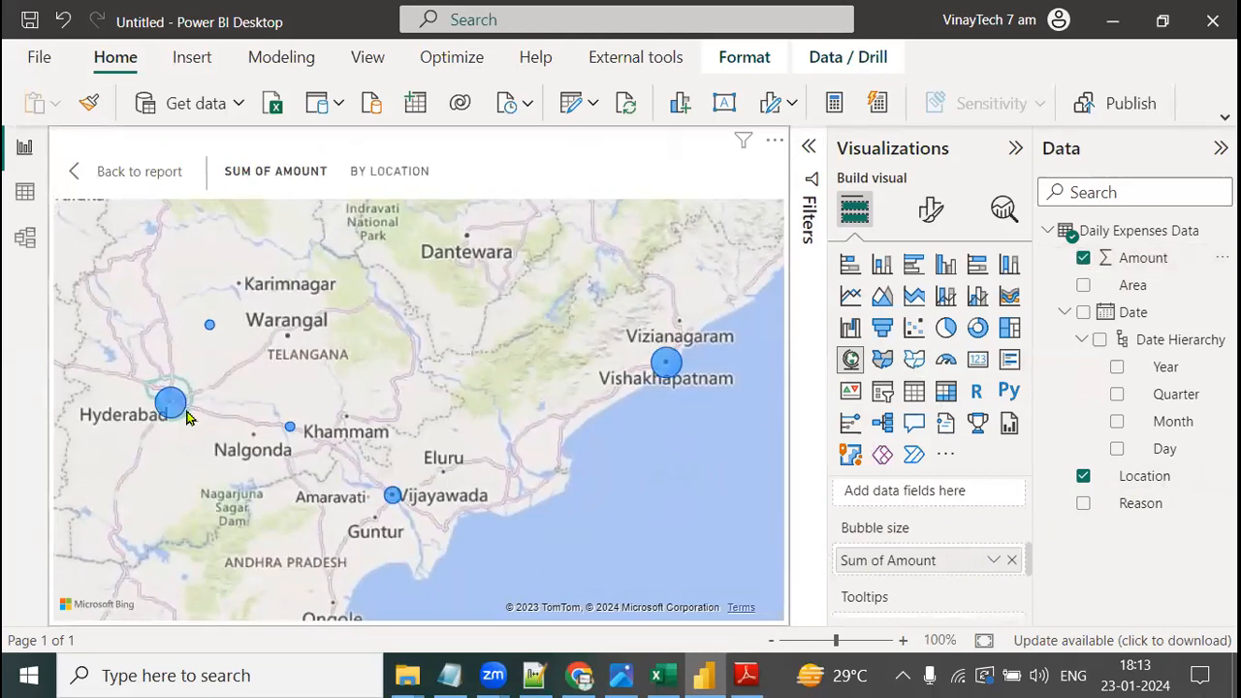
mouse_move(182, 415)
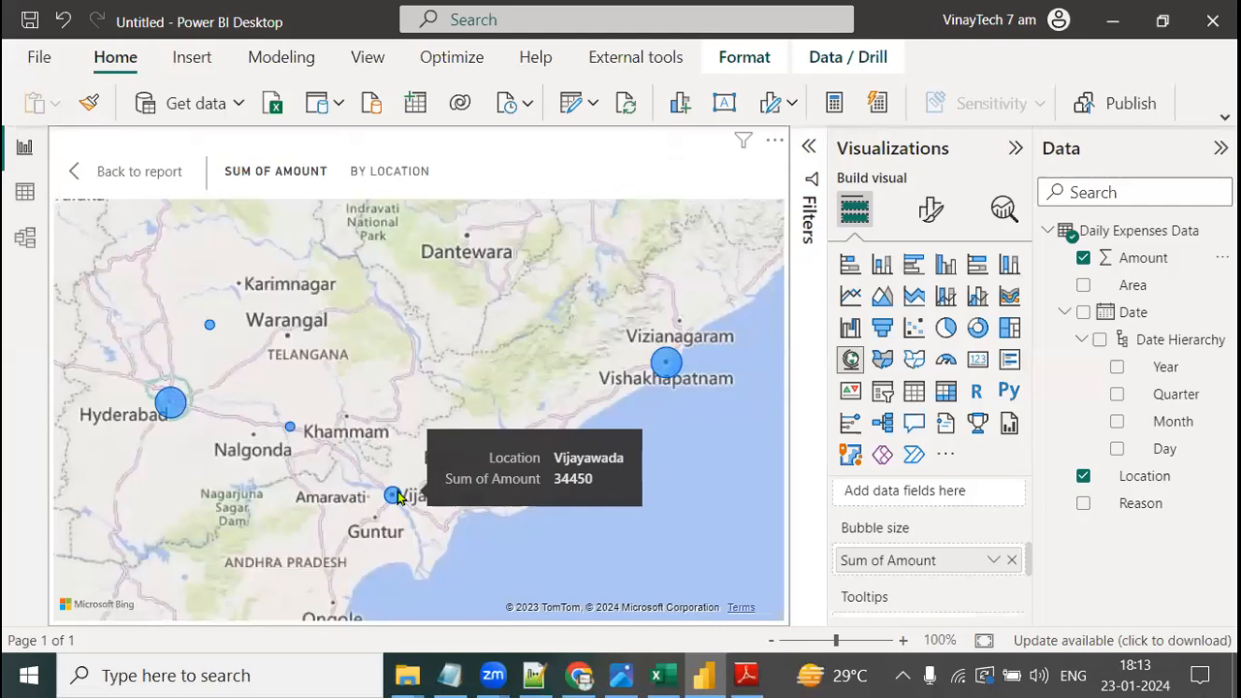
left_click(162, 180)
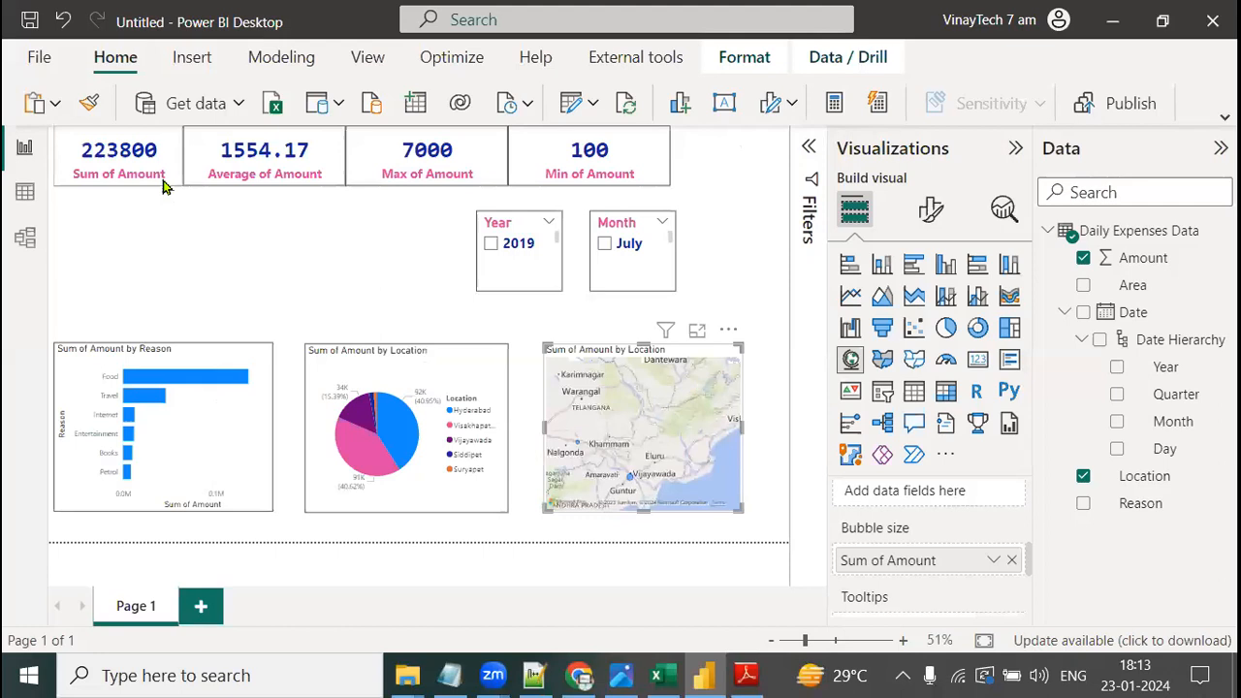
- Widen the map toward the right and turn on its visual border
left_click_drag(743, 426, 770, 430)
left_click(931, 214)
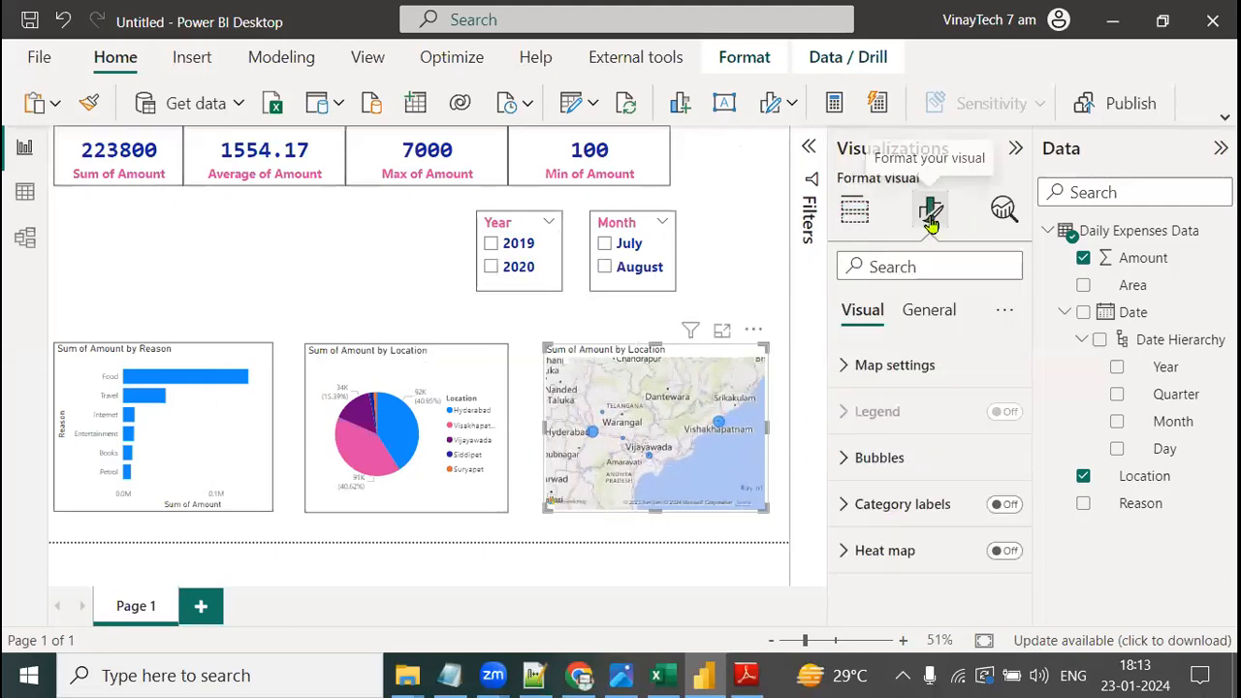
left_click(922, 320)
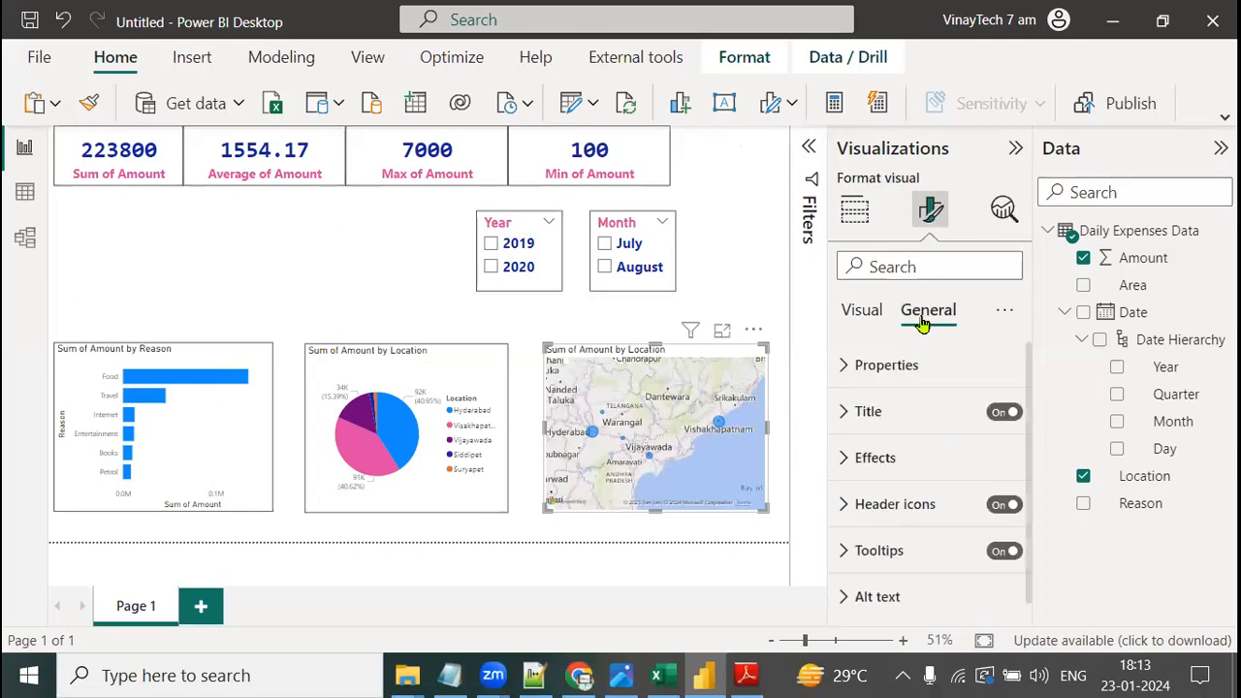
left_click(865, 460)
left_click(1005, 576)
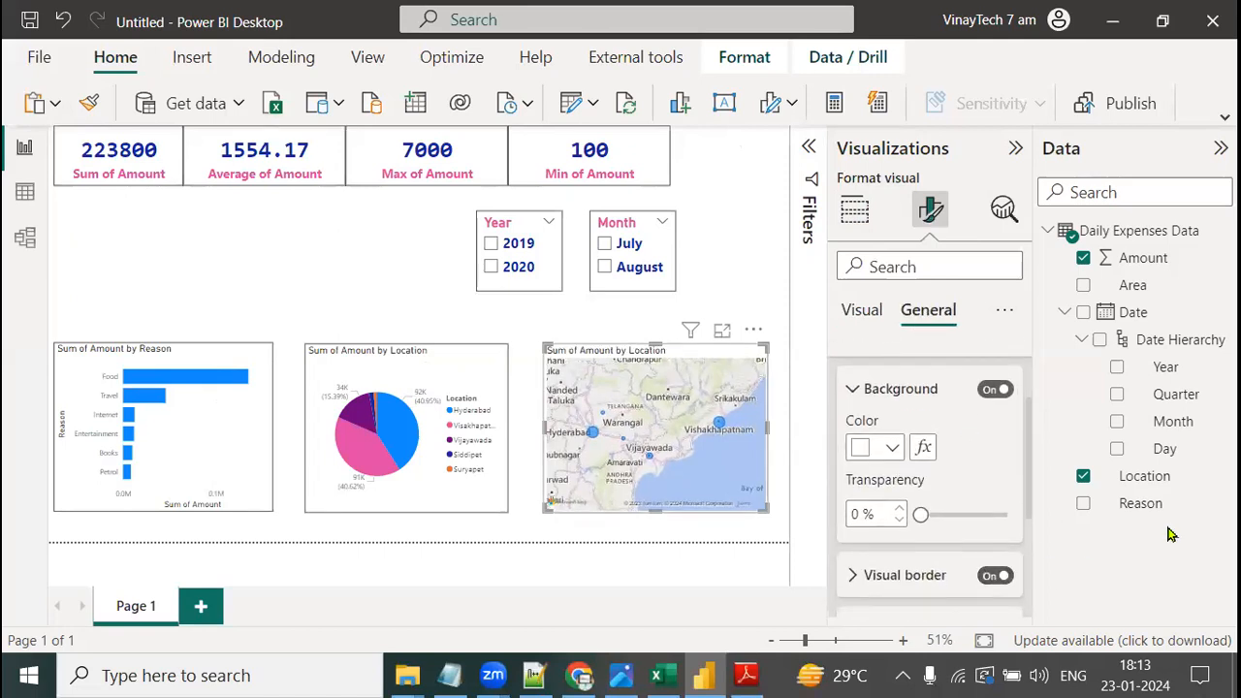
- Filter the report to July 2020 with the Year and Month slicers
left_click(514, 267)
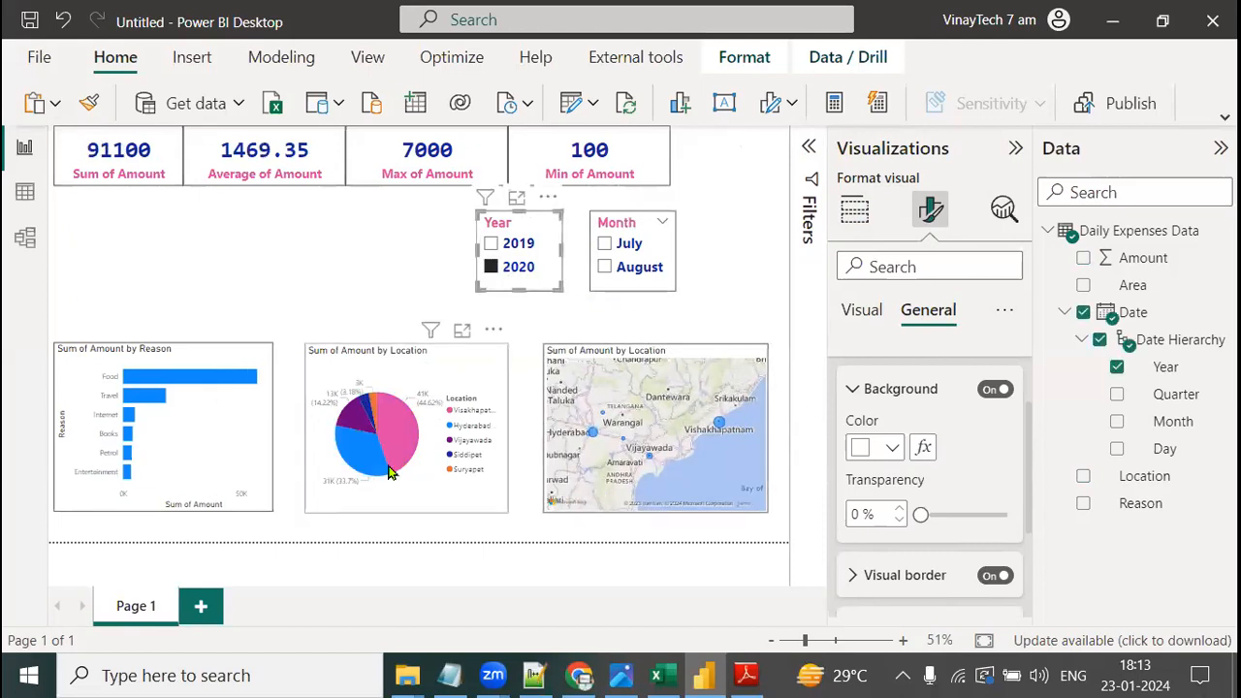
mouse_move(134, 390)
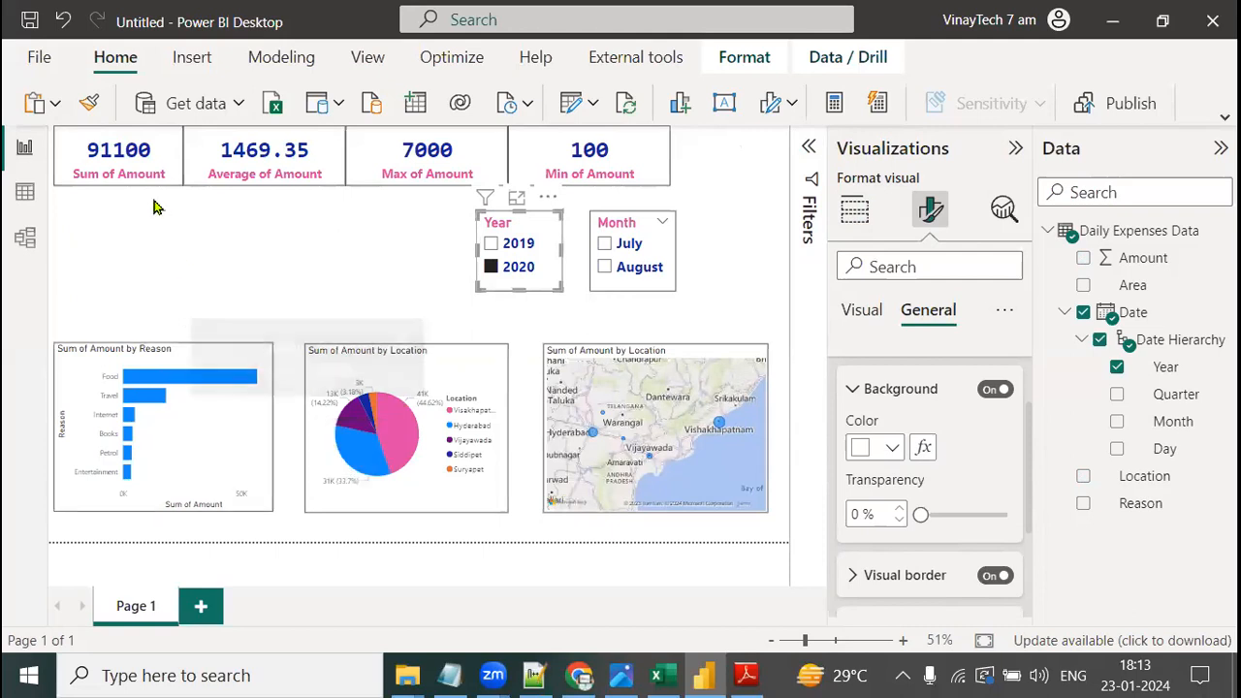
left_click(604, 243)
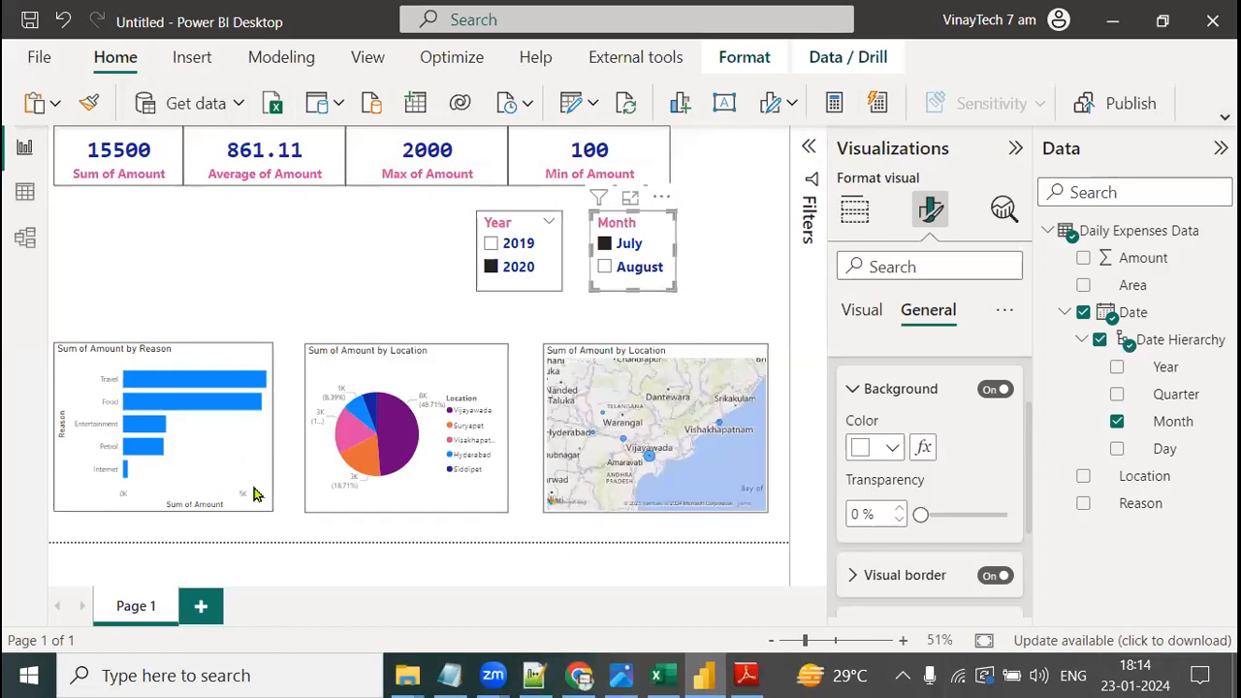
- Start saving the report in the Downloads folder and enter "Vinay Tech Demo Report Document" as the file name
left_click(39, 56)
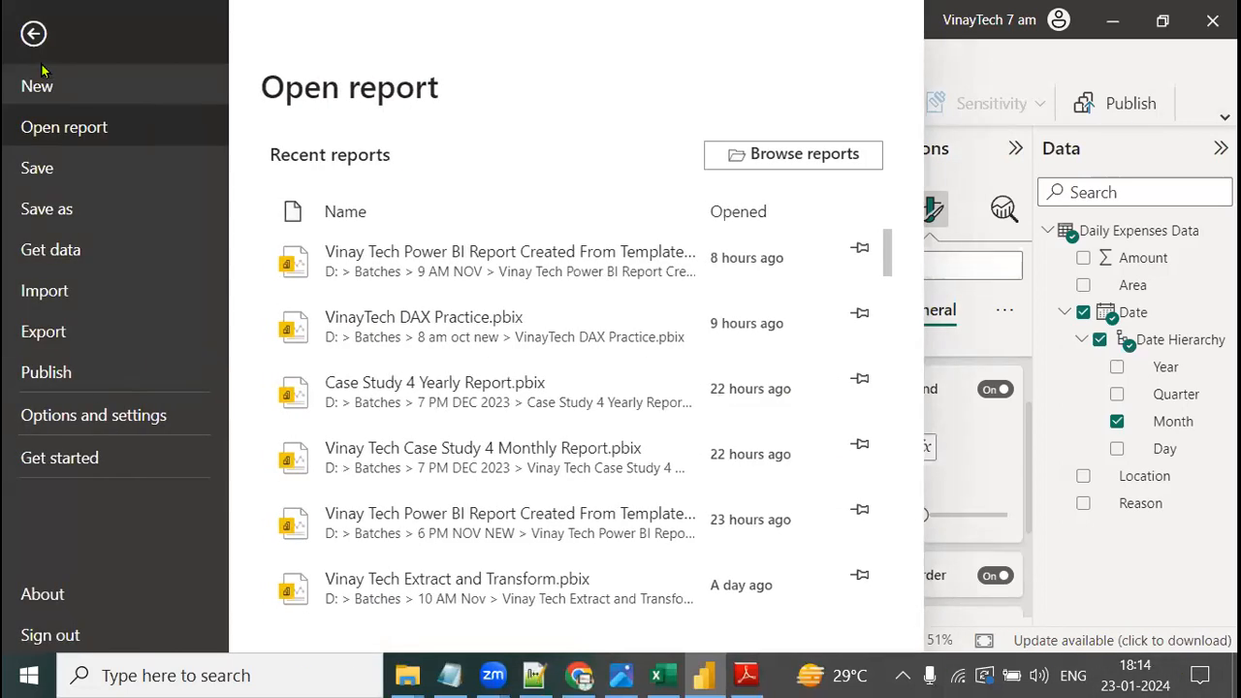
left_click(39, 180)
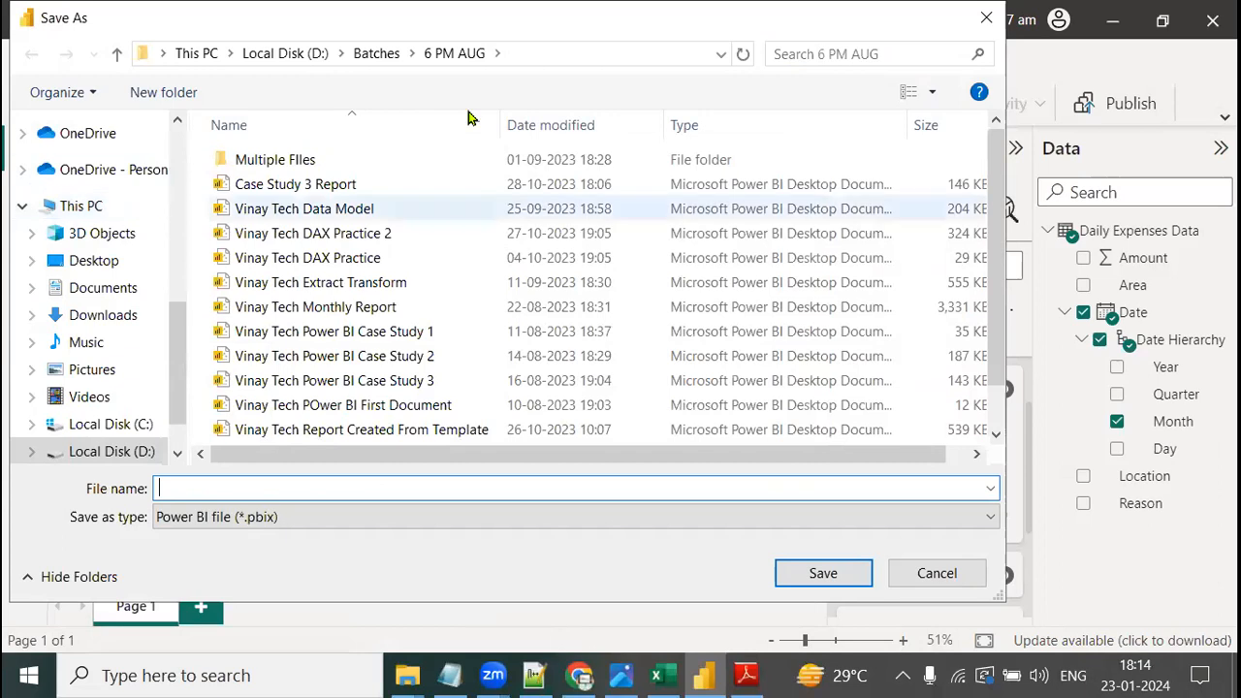
left_click(135, 288)
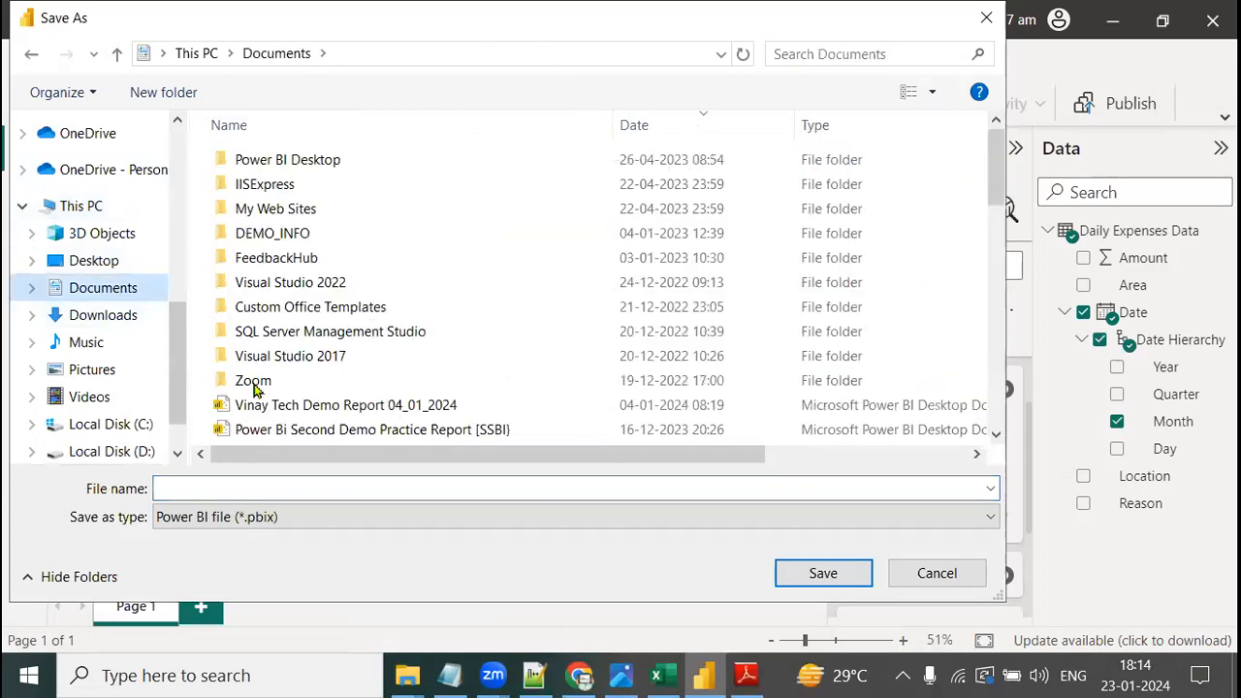
left_click(106, 315)
left_click(235, 488)
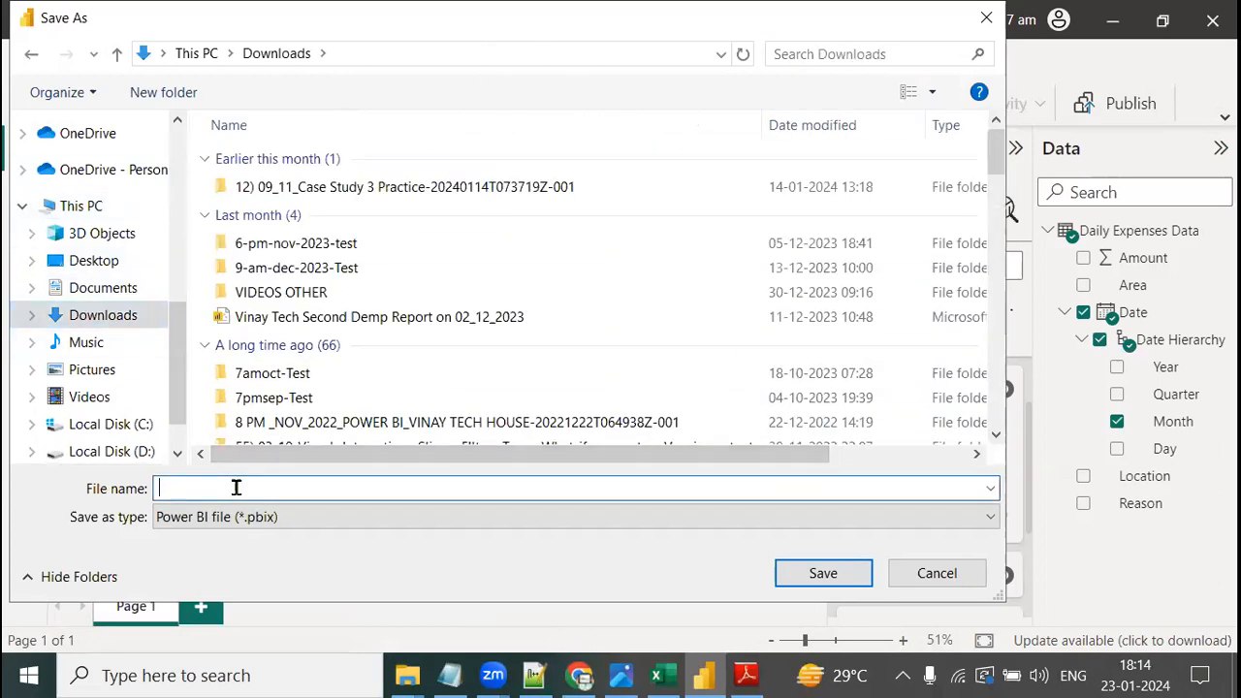
type("Vinay Re")
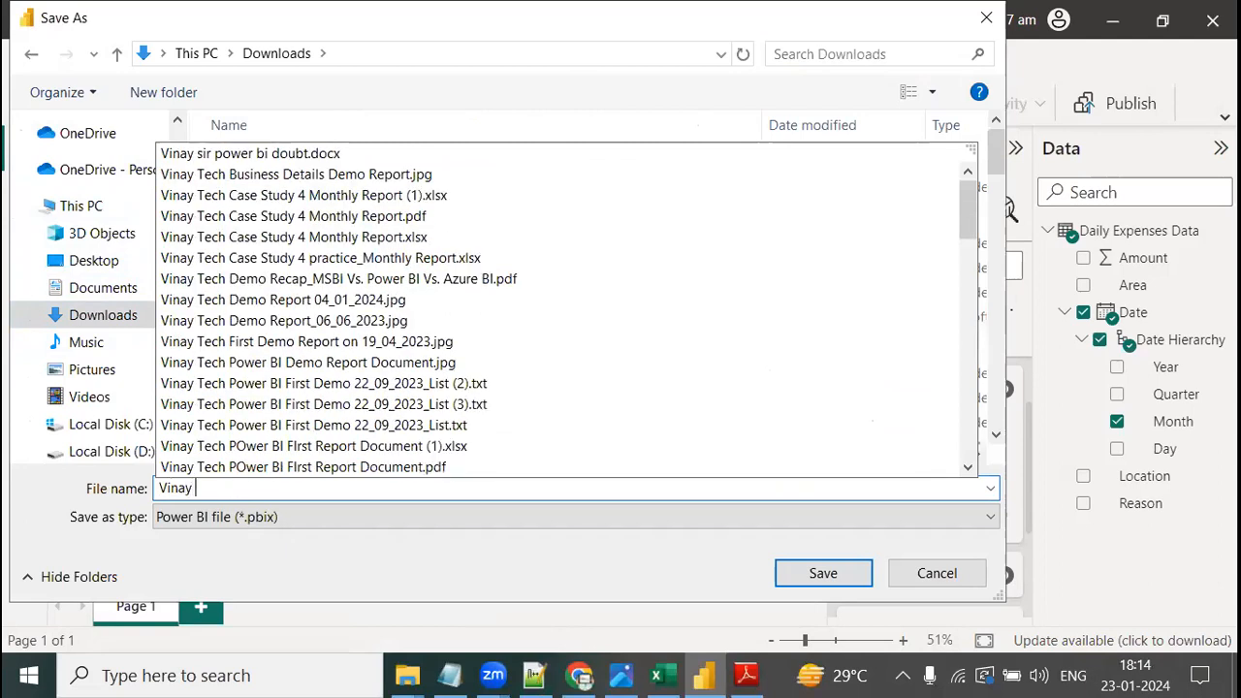
key("BackSpace")
key("BackSpace")
type("Tech ")
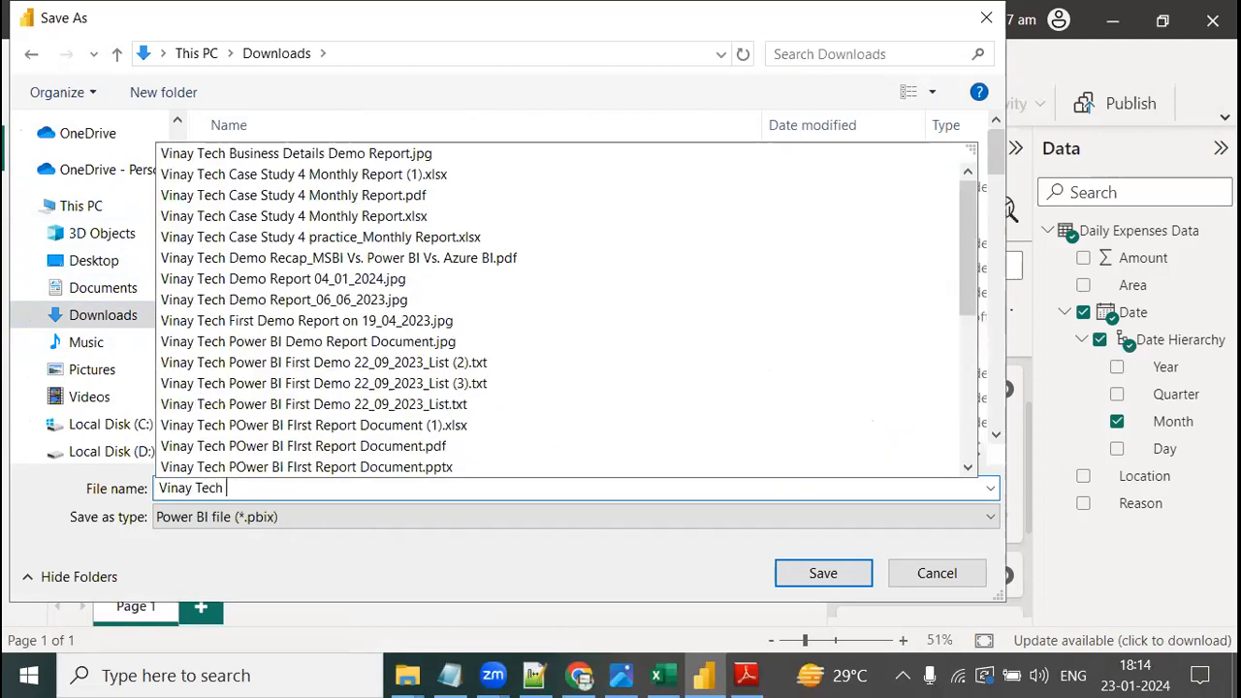
type("Demo Report ")
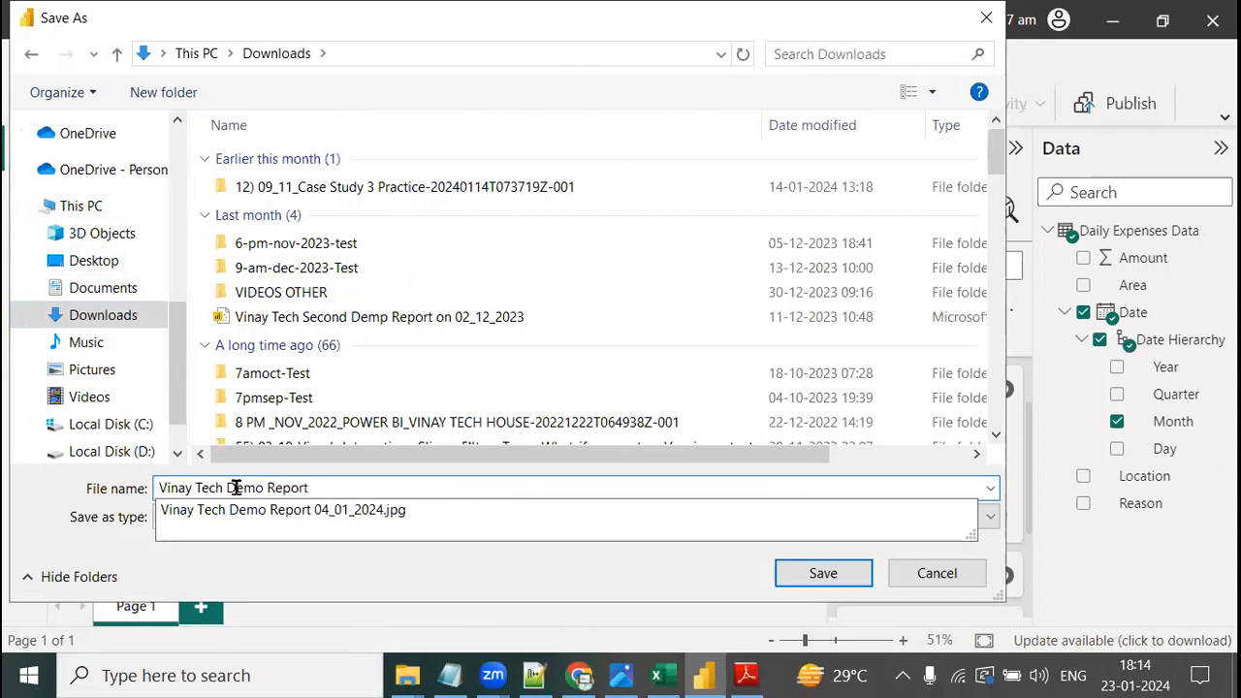
type("Document")
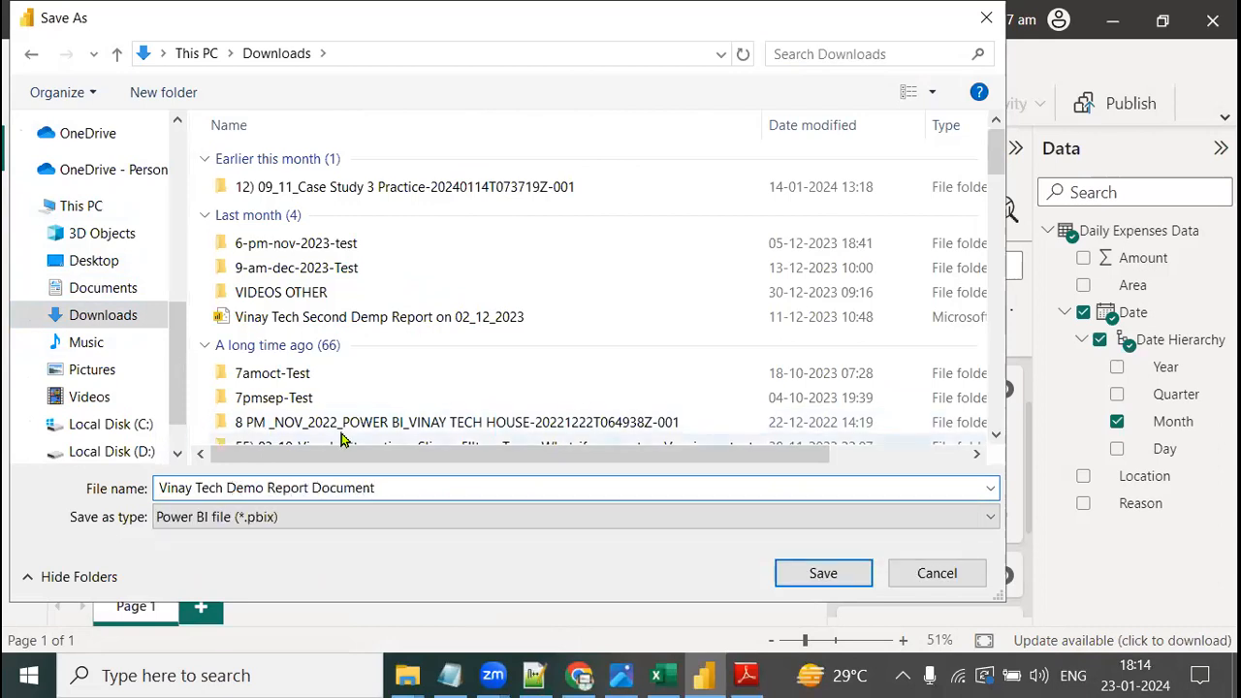
left_click_drag(218, 548, 298, 540)
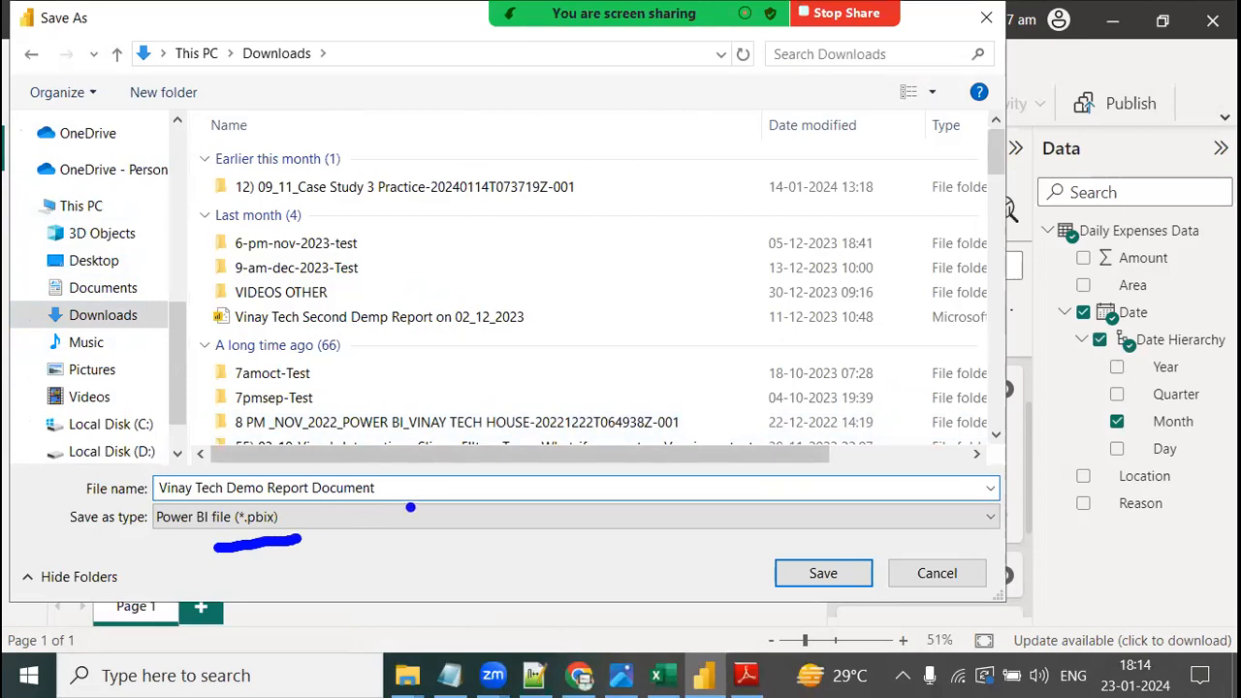
type("word")
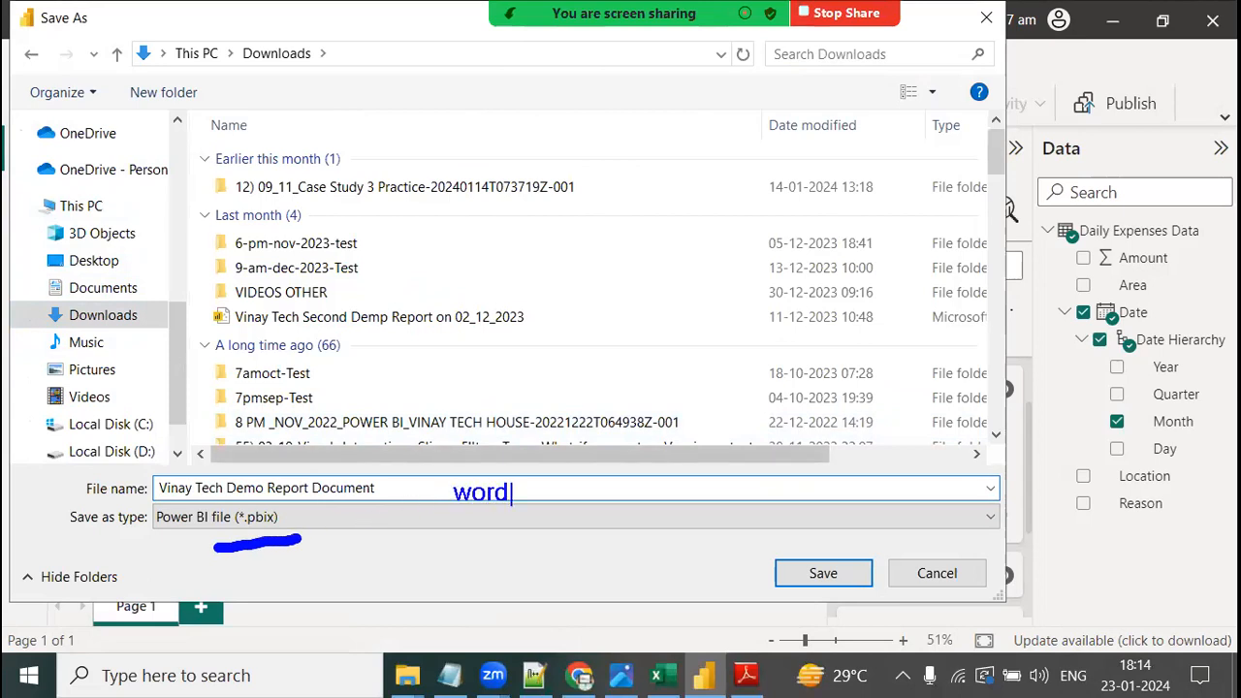
type(": .docs")
key("BackSpace")
type("x")
type("excel")
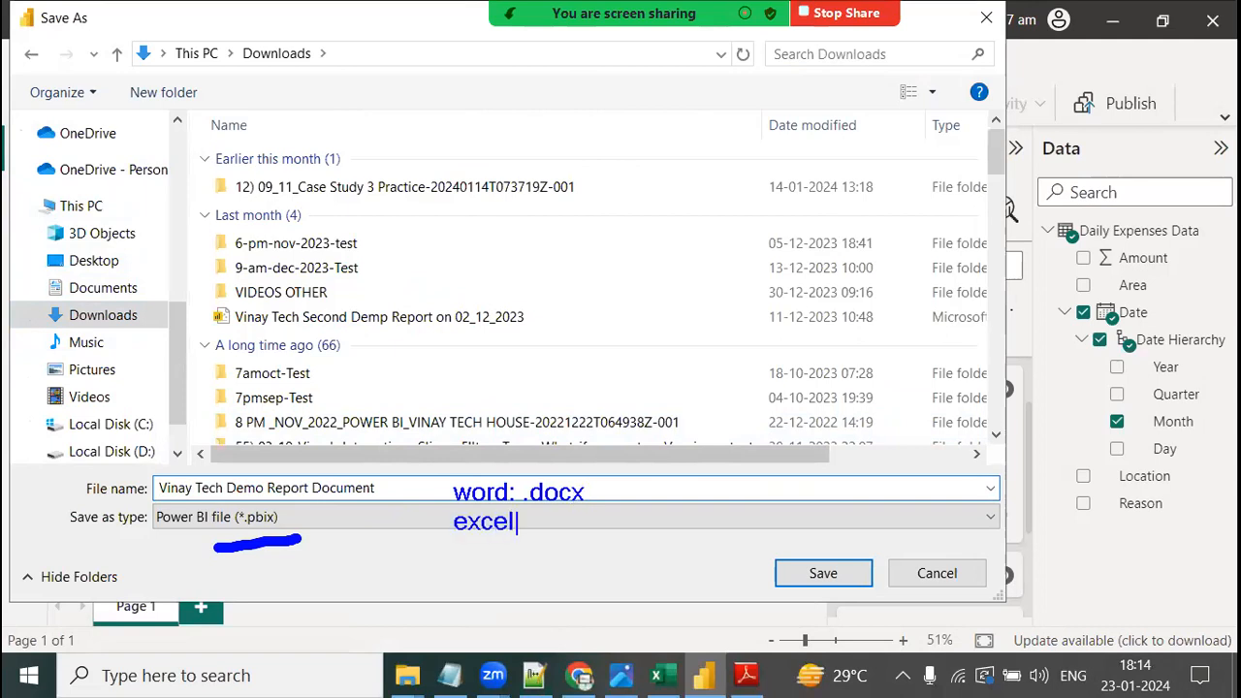
type(": do")
key("BackSpace")
key("BackSpace")
type("xlsx ")
type("pbi")
type(": .p")
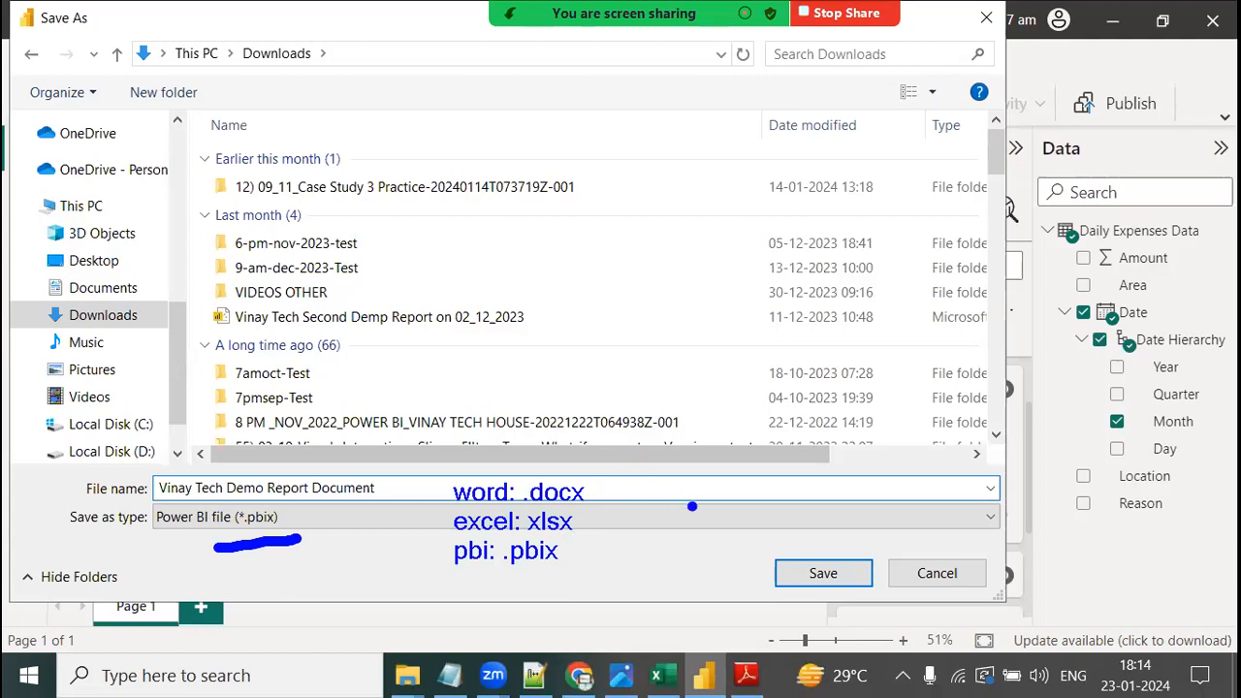
key("Escape")
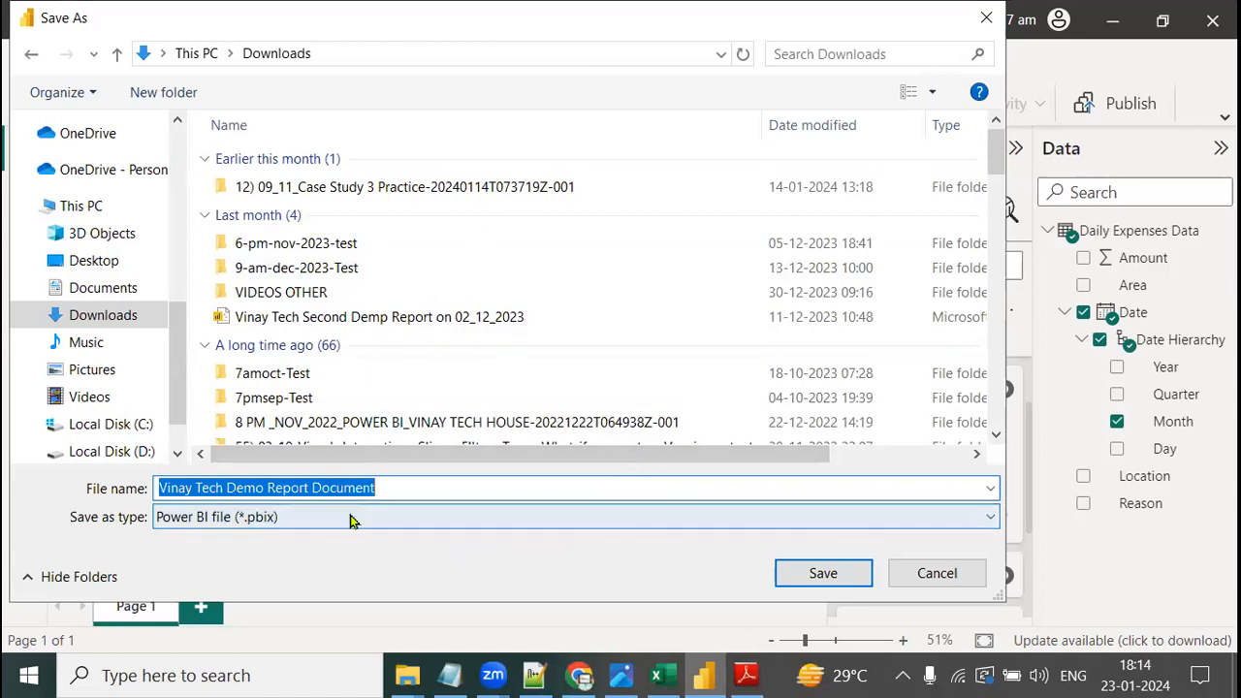
- Save the report as a Power BI file and show the Downloads folder in File Explorer
left_click(846, 577)
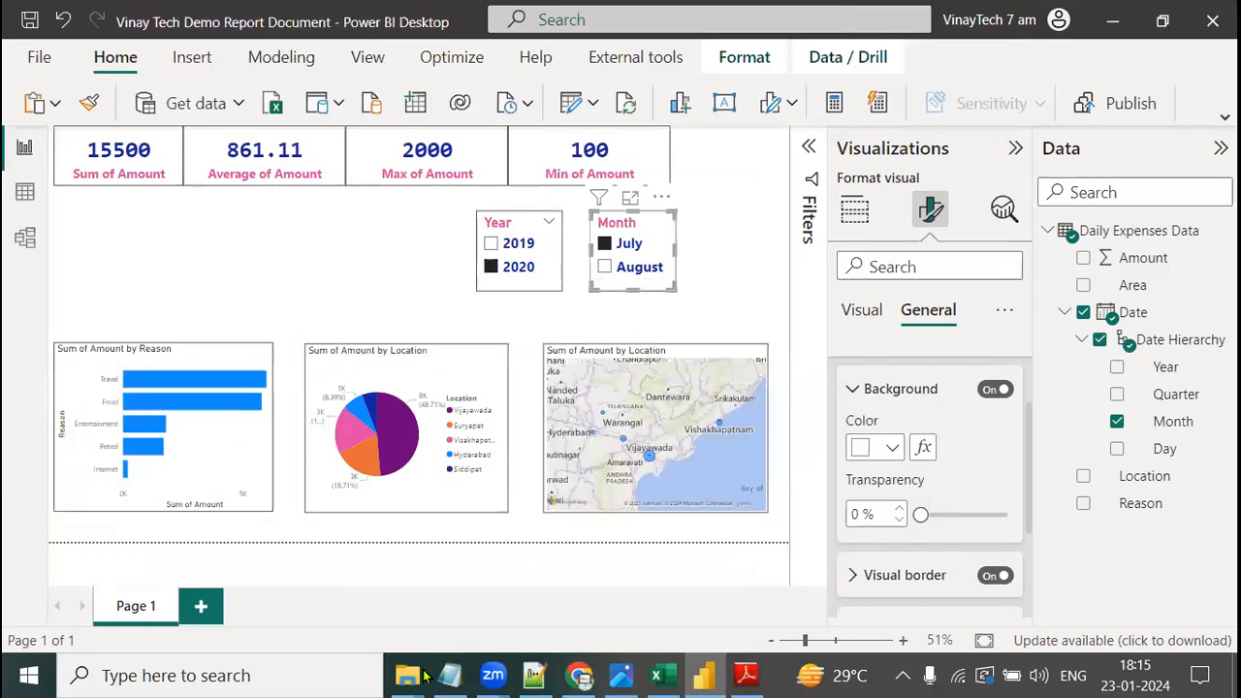
mouse_move(406, 675)
left_click(475, 594)
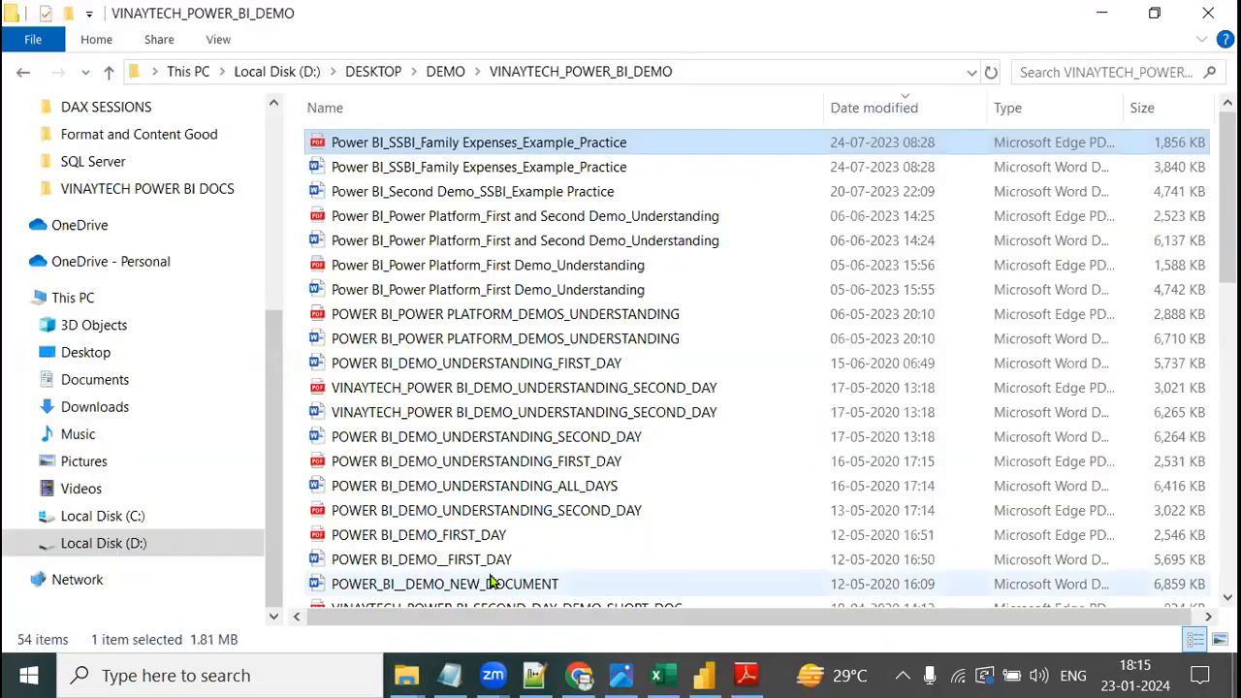
scroll(101, 324, "up", 5)
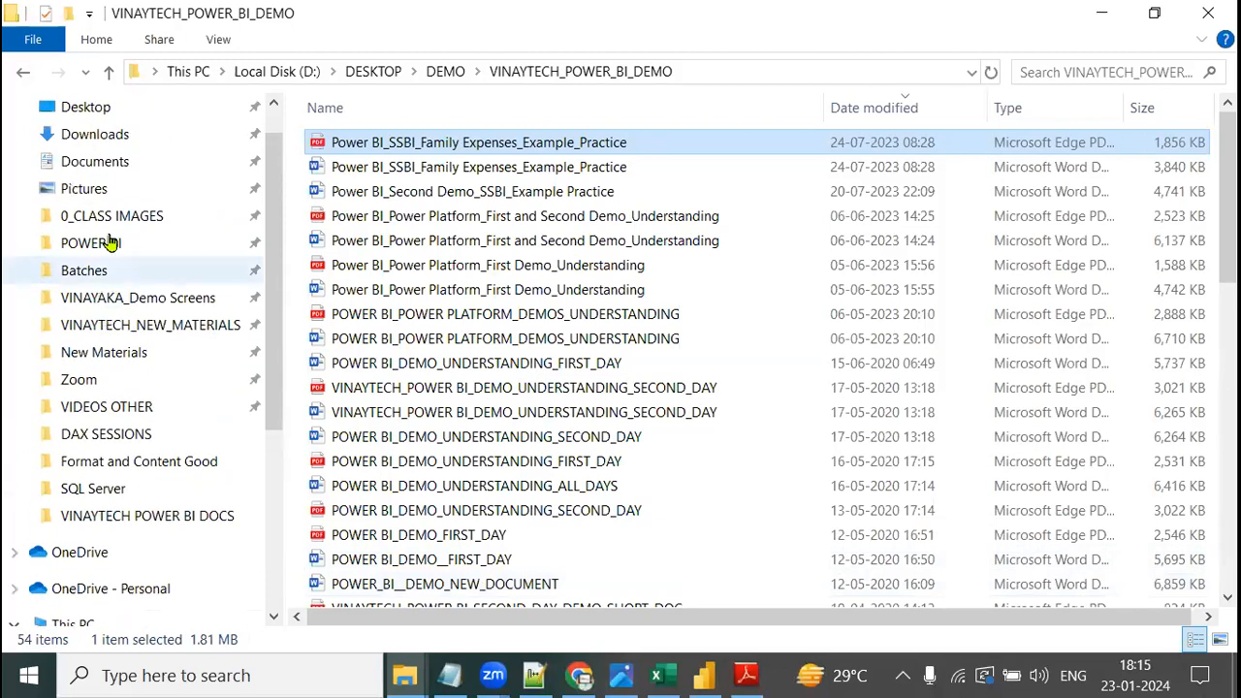
left_click(113, 144)
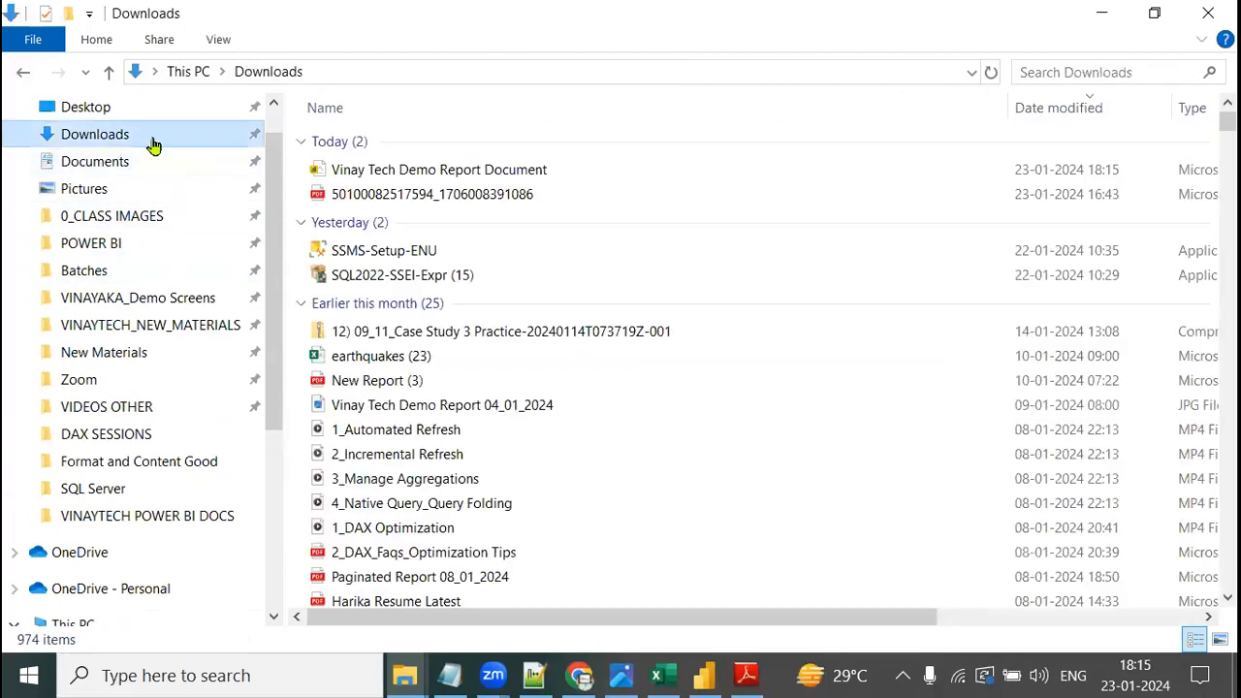
- Examine the file type of the saved Vinay Tech Demo Report Document and compare it with the PDF listed below it
left_click(457, 169)
left_click_drag(731, 622, 1019, 598)
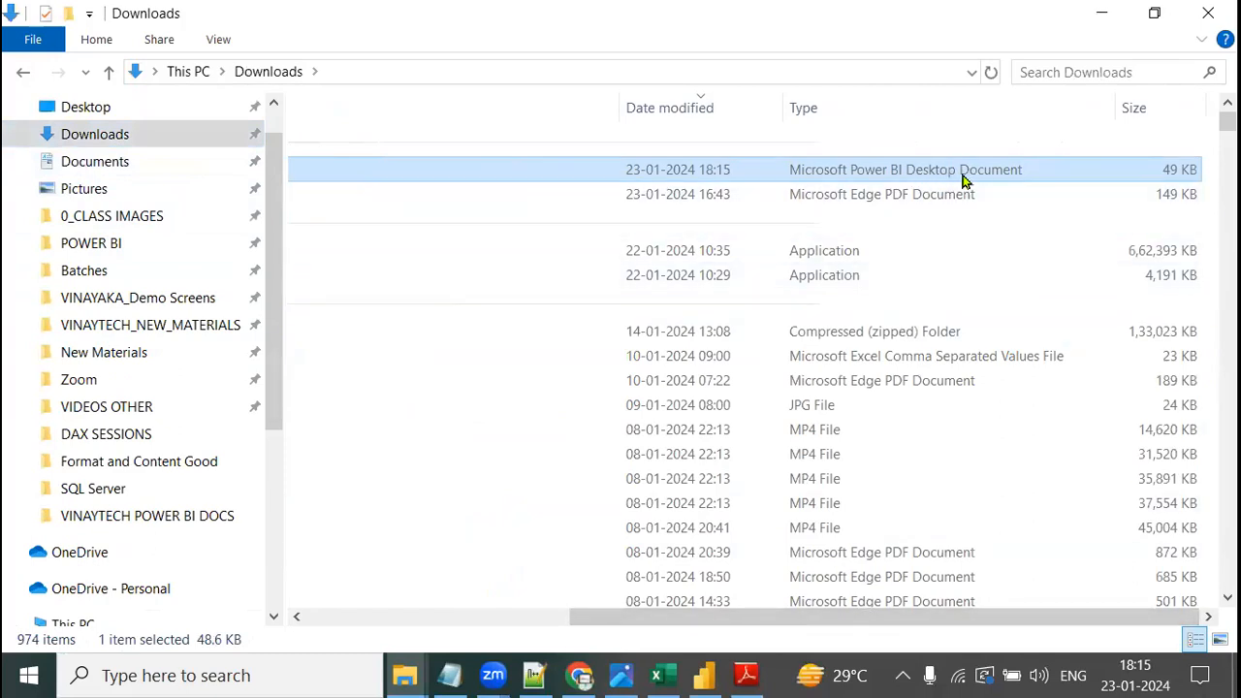
left_click(949, 197)
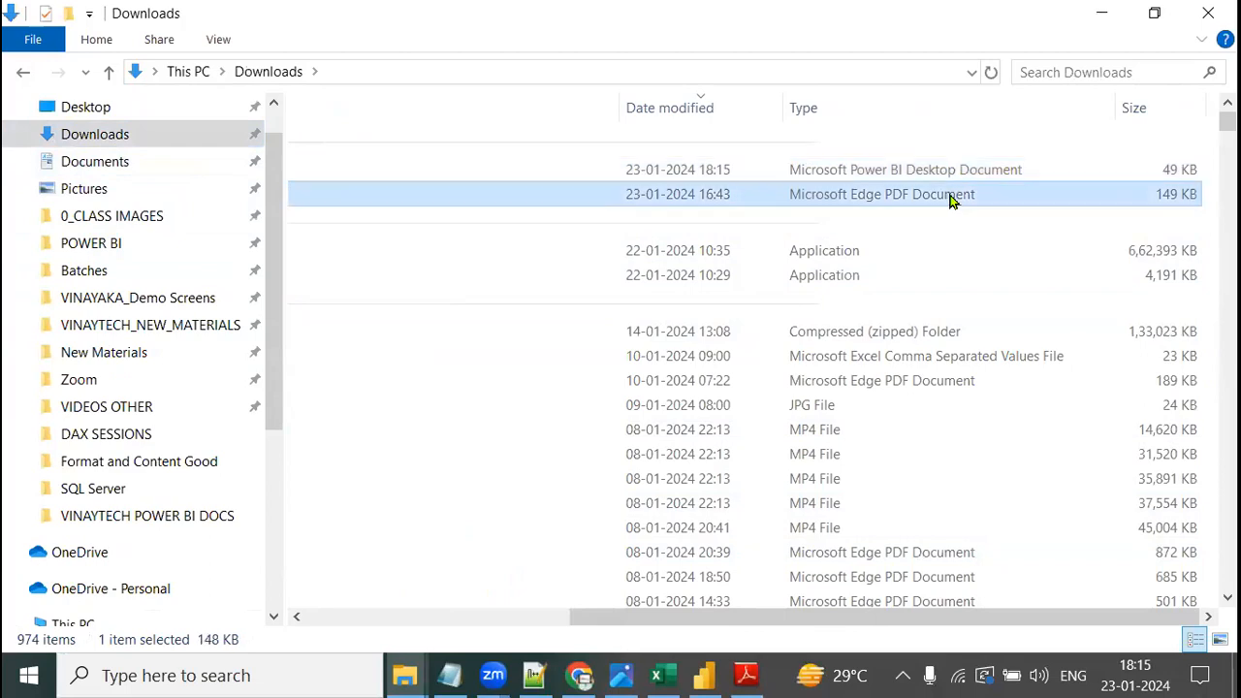
left_click(960, 182)
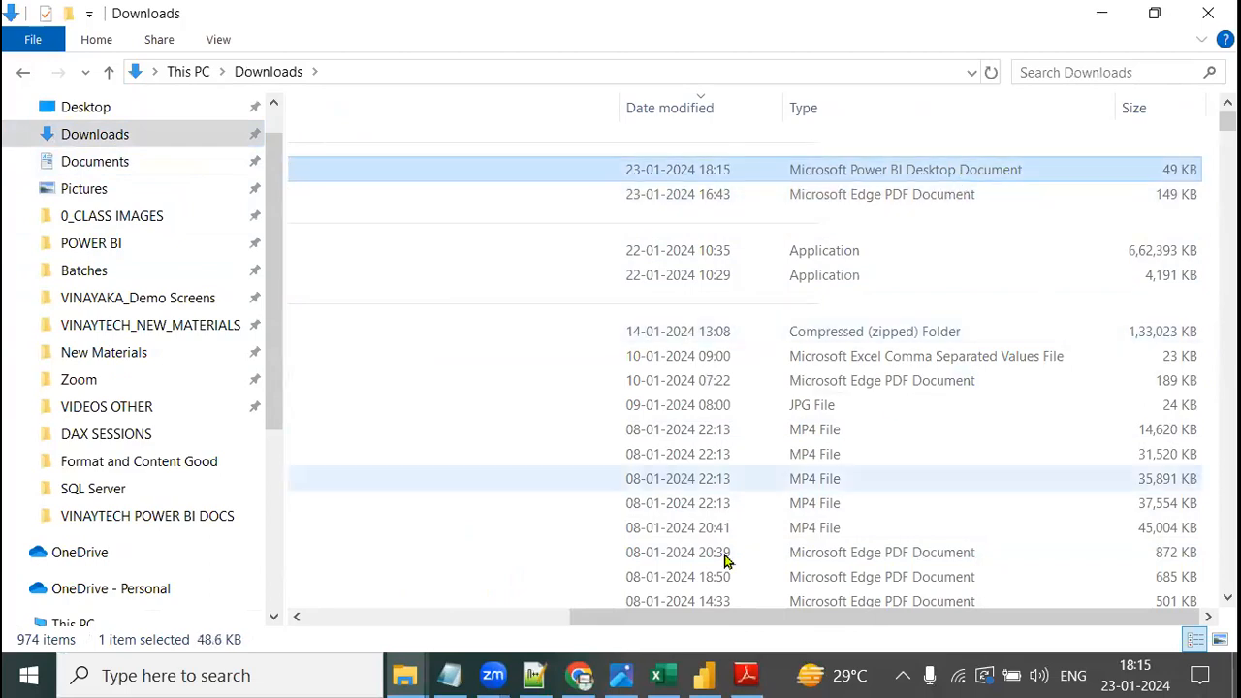
- Switch to the Power BI report, frame the report page with a screen pen and mark the surrounding ribbon and panes
left_click(706, 676)
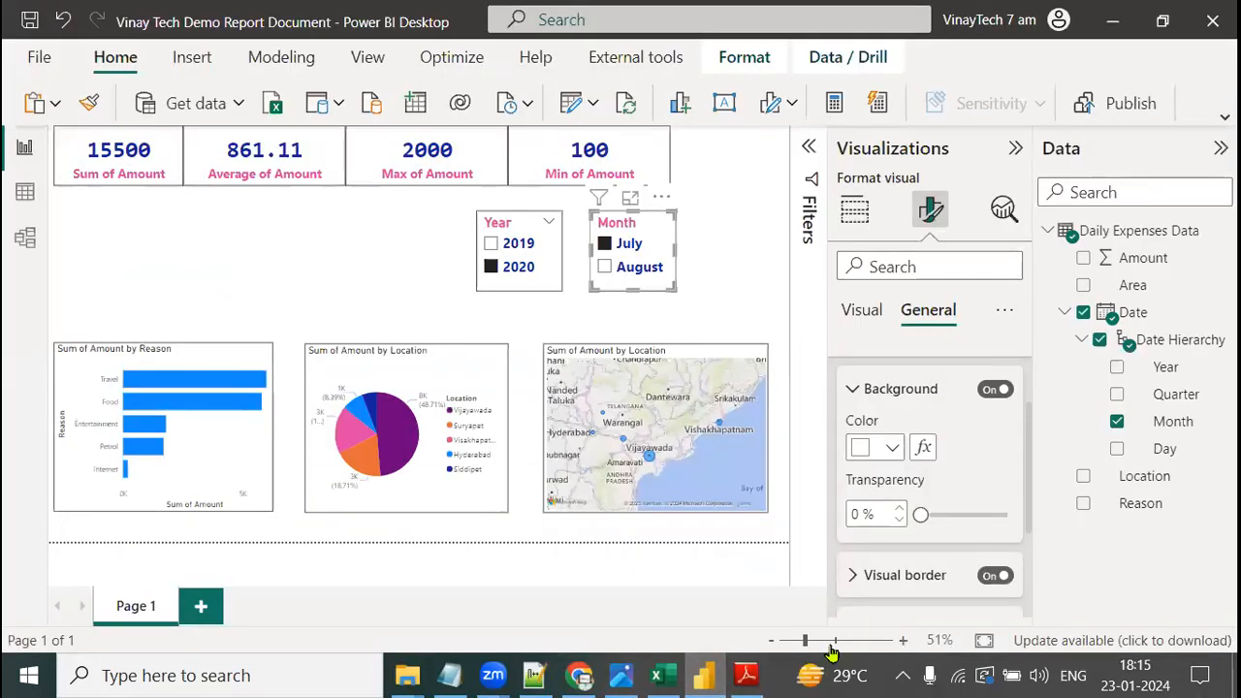
mouse_move(46, 123)
left_mouse_down()
mouse_move(662, 553)
mouse_move(791, 553)
left_mouse_up()
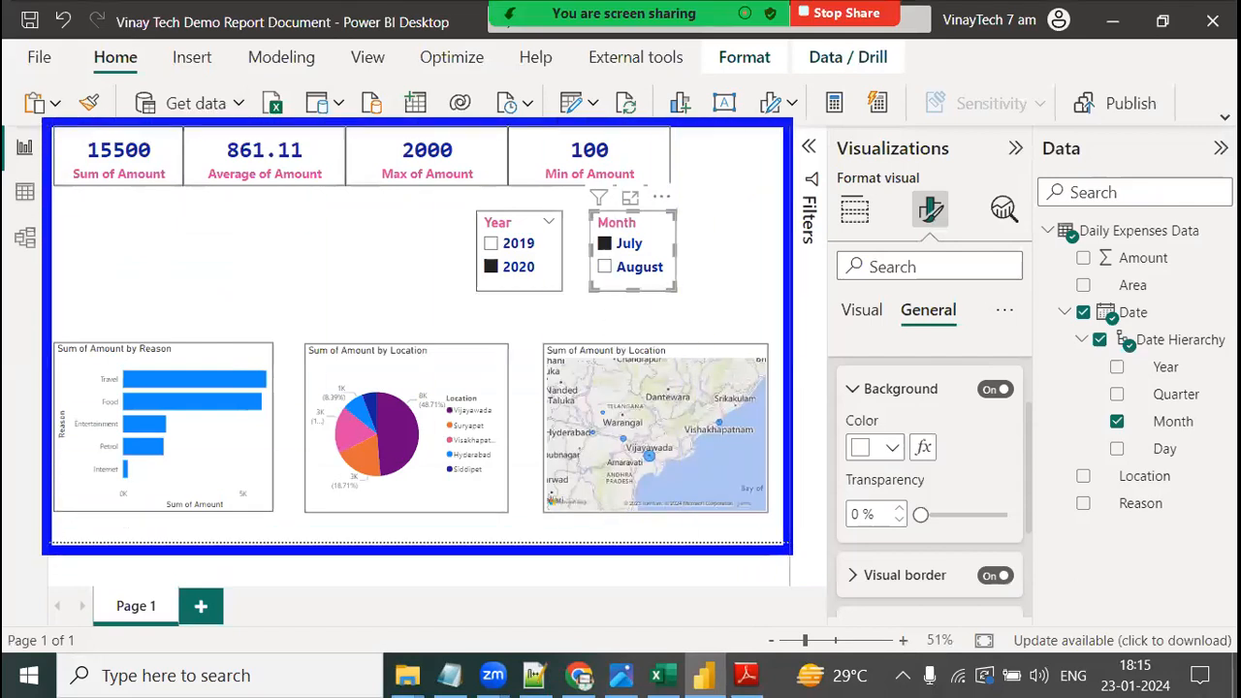
left_click_drag(628, 528, 729, 580)
mouse_move(168, 89)
left_mouse_down()
mouse_move(209, 101)
mouse_move(180, 113)
left_mouse_up()
mouse_move(555, 78)
left_mouse_down()
mouse_move(613, 110)
mouse_move(614, 96)
left_mouse_up()
left_click_drag(611, 78, 547, 114)
left_click_drag(4, 242, 35, 257)
left_click_drag(18, 227, 6, 253)
mouse_move(215, 3)
left_mouse_down()
mouse_move(349, 68)
mouse_move(238, 56)
left_mouse_up()
mouse_move(1084, 101)
left_mouse_down()
mouse_move(1231, 233)
mouse_move(960, 330)
left_mouse_up()
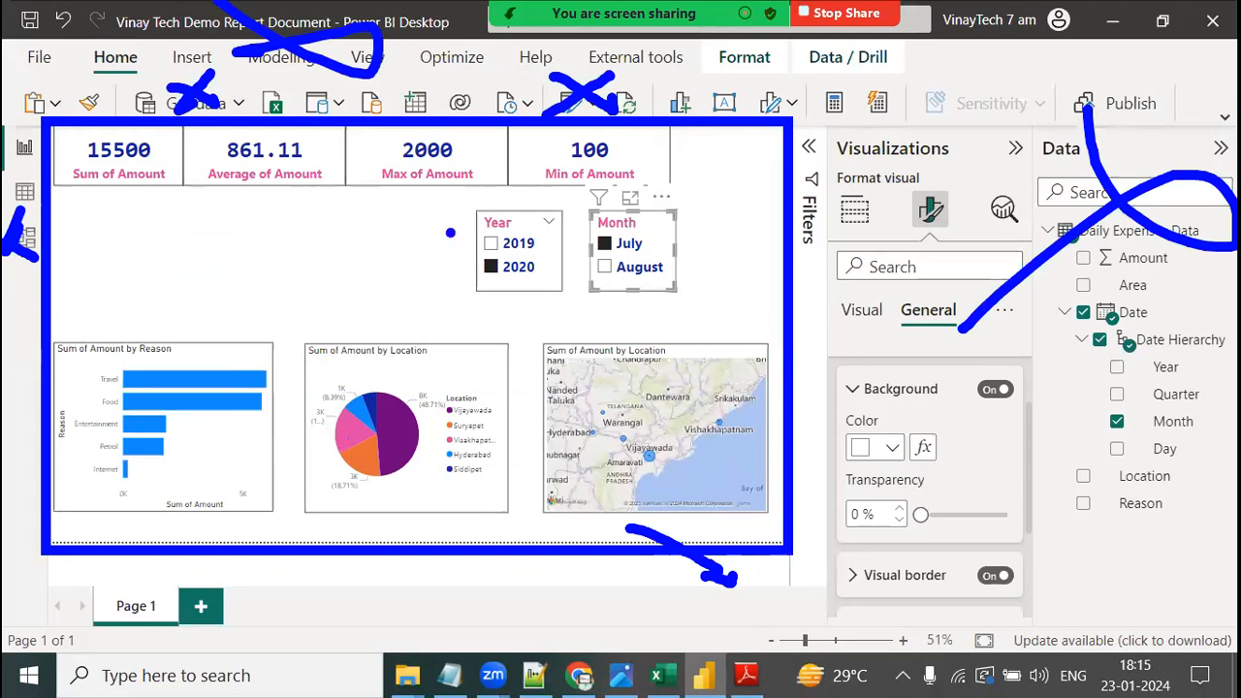
- Draw an arrow from the map visual and handwrite "cloud server" with a second server note below it
left_click_drag(776, 395, 955, 426)
mouse_move(927, 380)
left_mouse_down()
mouse_move(981, 436)
mouse_move(963, 489)
left_mouse_up()
mouse_move(888, 318)
left_mouse_down()
mouse_move(912, 289)
mouse_move(945, 341)
mouse_move(974, 351)
mouse_move(1005, 340)
mouse_move(1030, 360)
left_mouse_up()
mouse_move(1118, 368)
left_mouse_down()
mouse_move(1075, 422)
mouse_move(1094, 440)
mouse_move(1146, 453)
mouse_move(1191, 436)
left_mouse_up()
left_click_drag(1200, 383, 1202, 451)
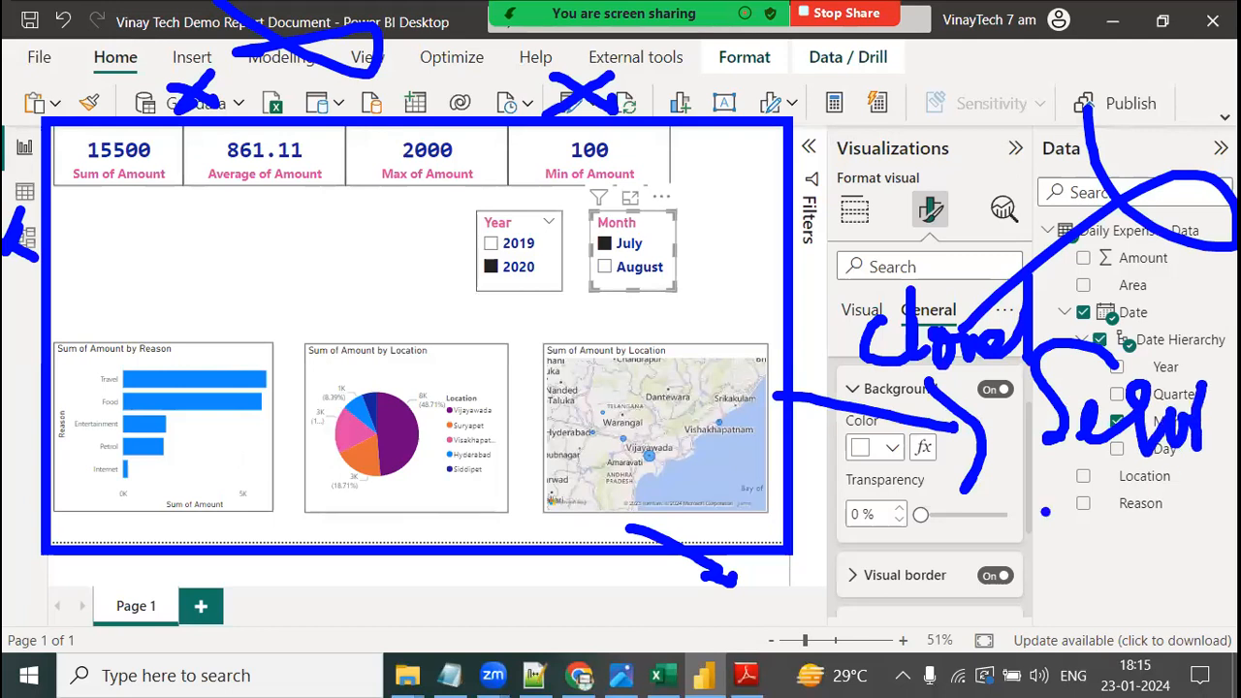
mouse_move(848, 485)
left_mouse_down()
mouse_move(990, 529)
mouse_move(924, 540)
left_mouse_up()
mouse_move(891, 454)
left_mouse_down()
mouse_move(879, 498)
mouse_move(892, 455)
left_mouse_up()
mouse_move(913, 456)
left_mouse_down()
mouse_move(950, 495)
mouse_move(964, 491)
left_mouse_up()
mouse_move(1104, 473)
left_mouse_down()
mouse_move(1073, 509)
mouse_move(1175, 553)
left_mouse_up()
mouse_move(1164, 504)
left_mouse_down()
mouse_move(1212, 514)
mouse_move(1234, 456)
left_mouse_up()
left_click(1233, 428)
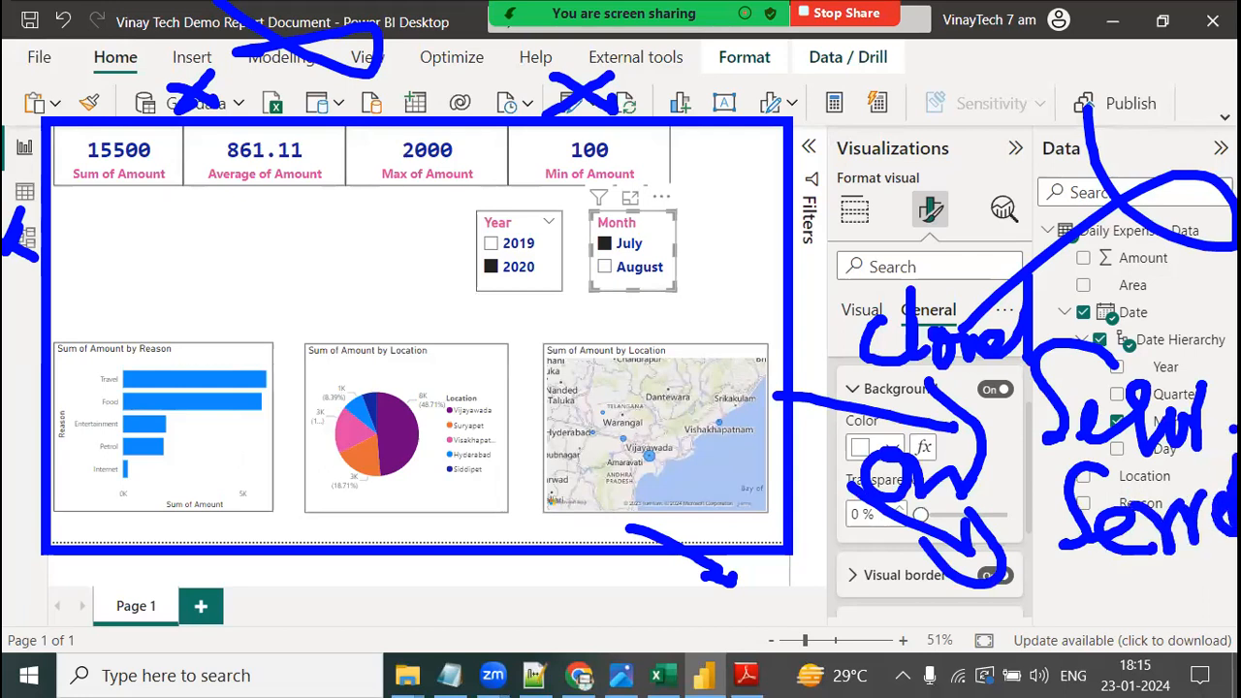
- Handwrite "it" and "pub" beside the server notes, add two tick marks and clear all screen annotations
left_click(859, 524)
left_click_drag(1073, 602, 1237, 594)
mouse_move(1113, 590)
left_mouse_down()
mouse_move(1109, 623)
mouse_move(1136, 645)
left_mouse_up()
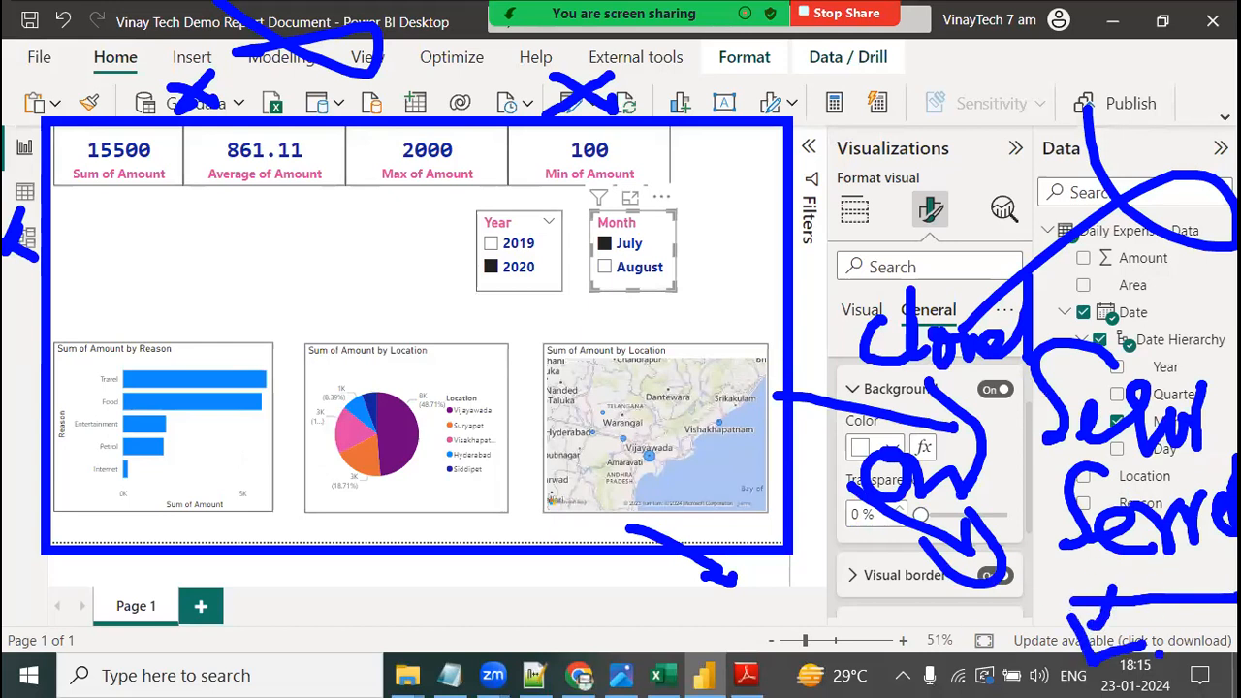
mouse_move(824, 124)
left_mouse_down()
mouse_move(809, 235)
mouse_move(830, 179)
left_mouse_up()
mouse_move(889, 152)
left_mouse_down()
mouse_move(864, 190)
mouse_move(921, 122)
mouse_move(914, 190)
left_mouse_up()
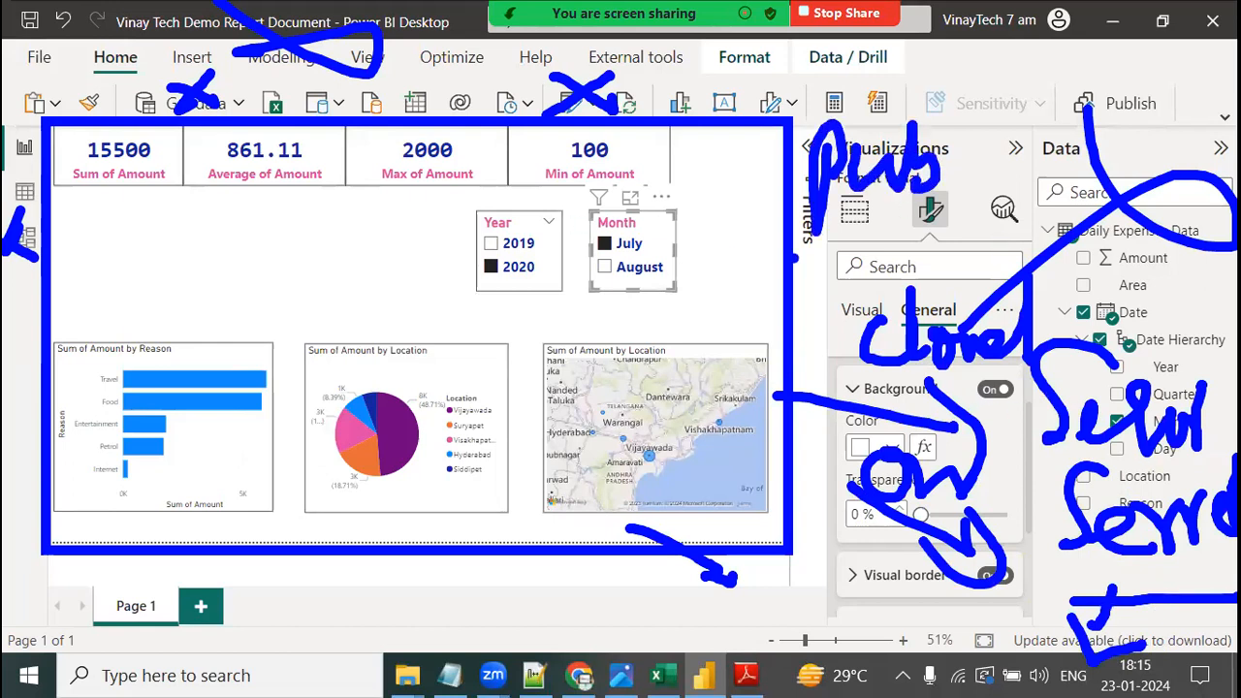
mouse_move(1113, 323)
left_mouse_down()
mouse_move(1137, 345)
mouse_move(1207, 303)
left_mouse_up()
mouse_move(1139, 454)
left_mouse_down()
mouse_move(1149, 466)
mouse_move(1201, 451)
left_mouse_up()
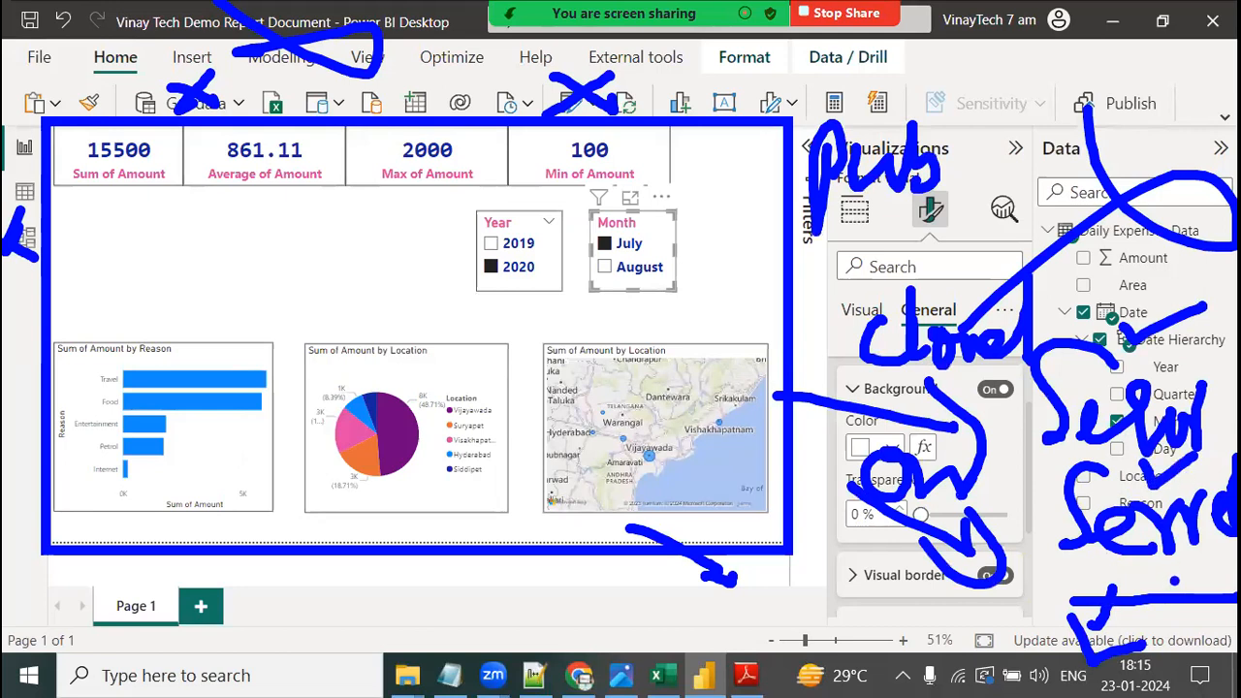
key("Escape")
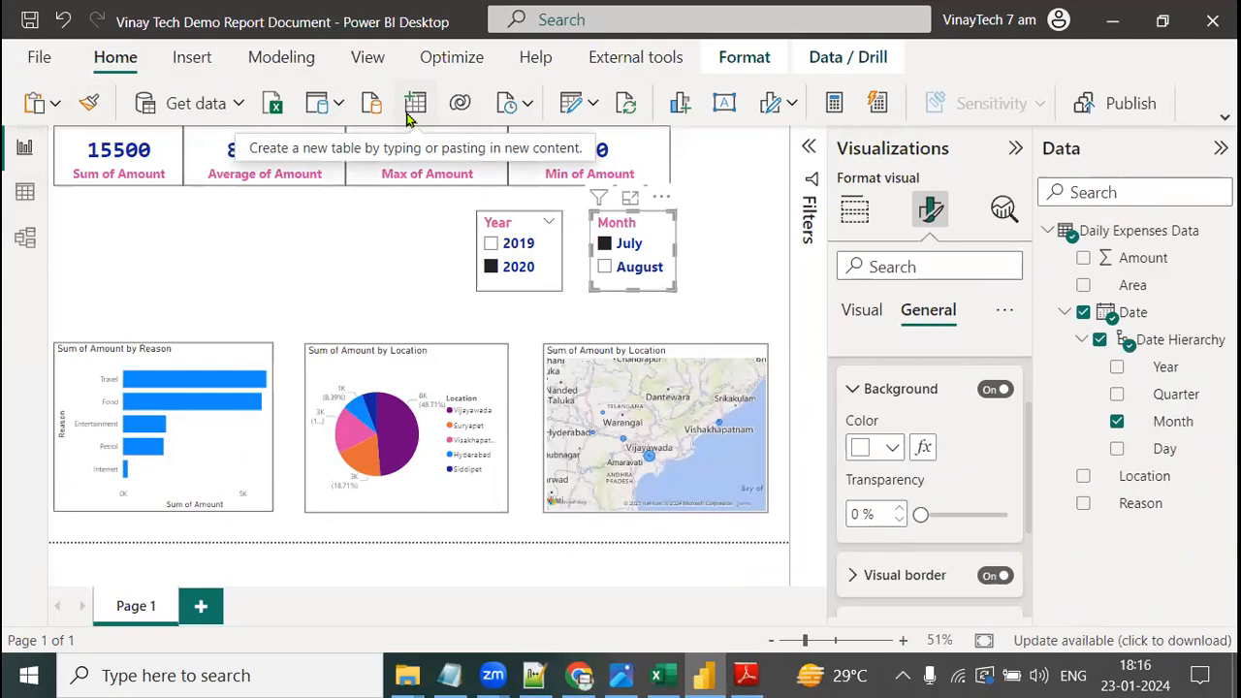
- Switch to the Photos slides and examine the Power BI Components and Self Service BI example diagrams in full screen
left_click(618, 676)
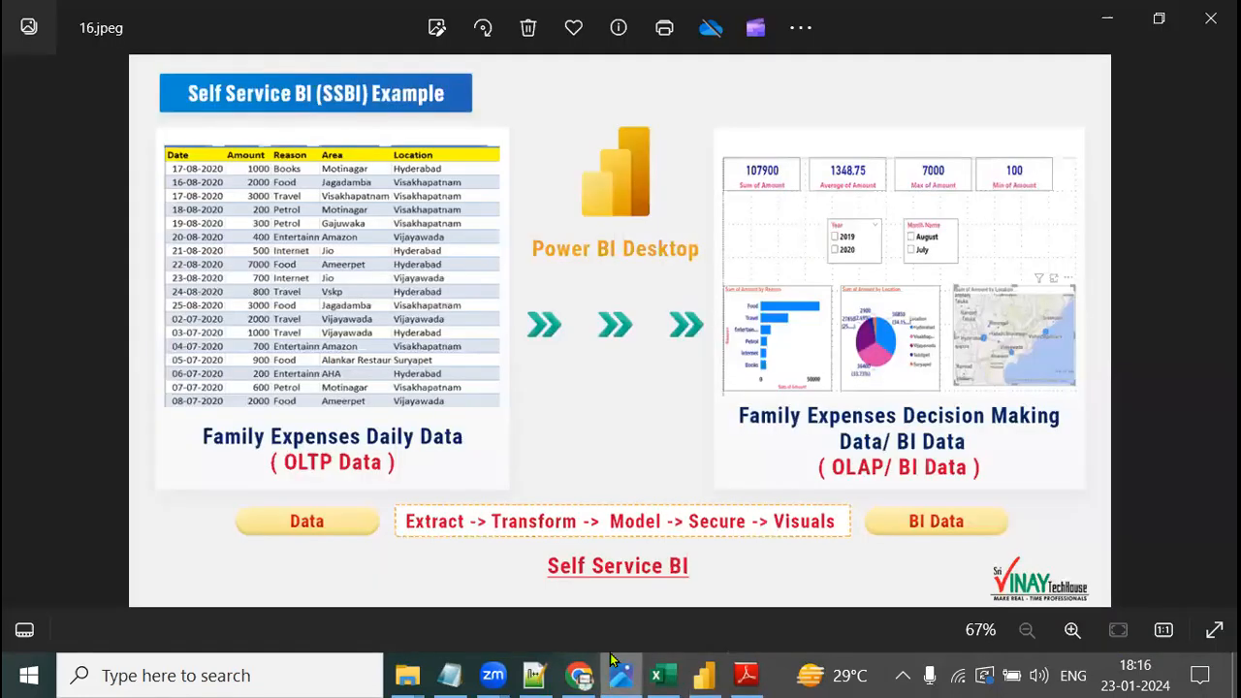
left_click(1216, 331)
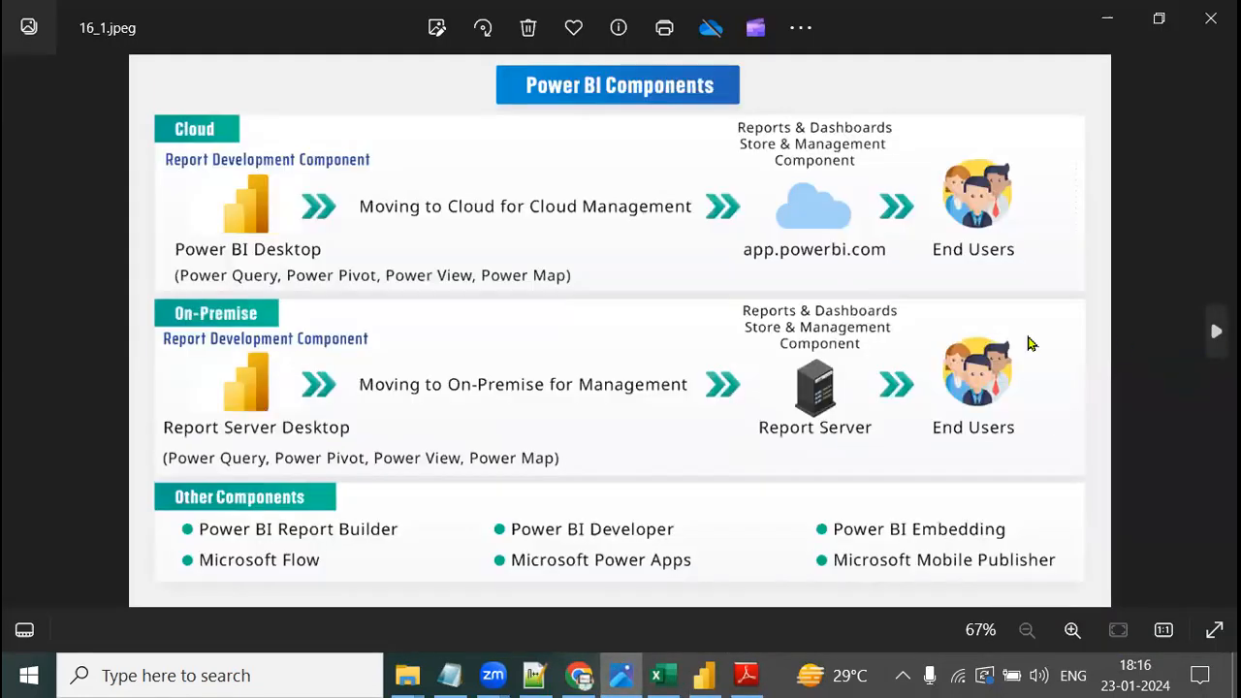
left_click(1213, 629)
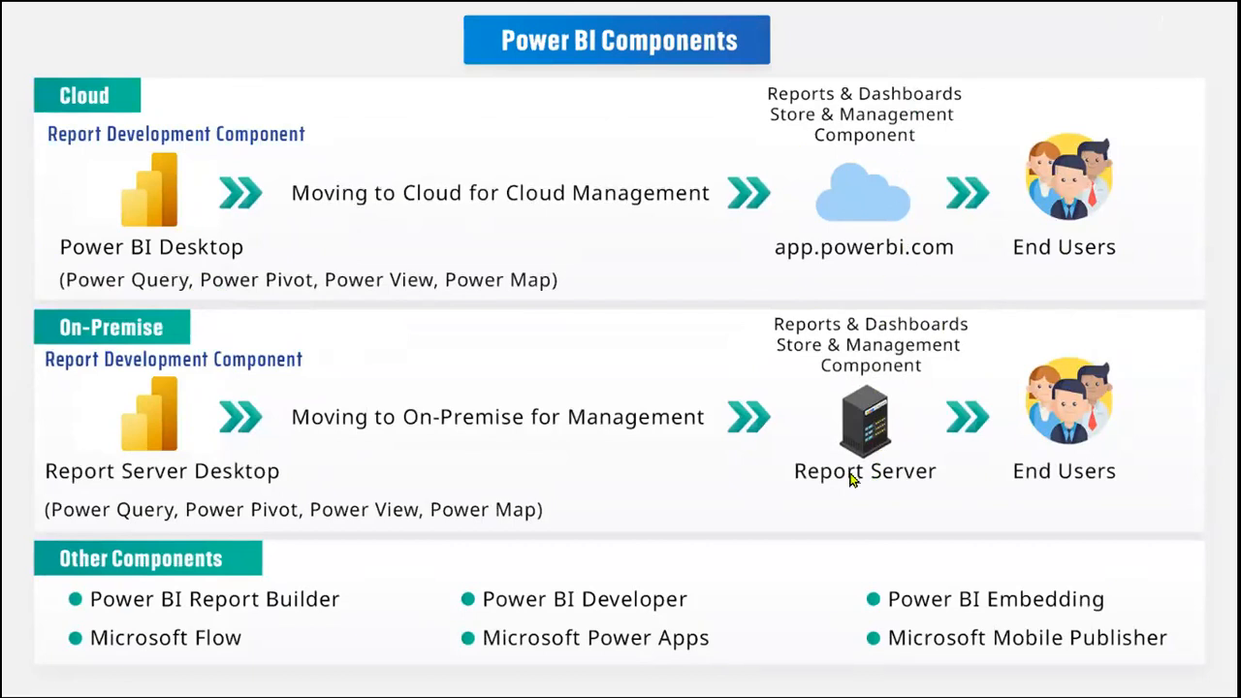
left_click(23, 349)
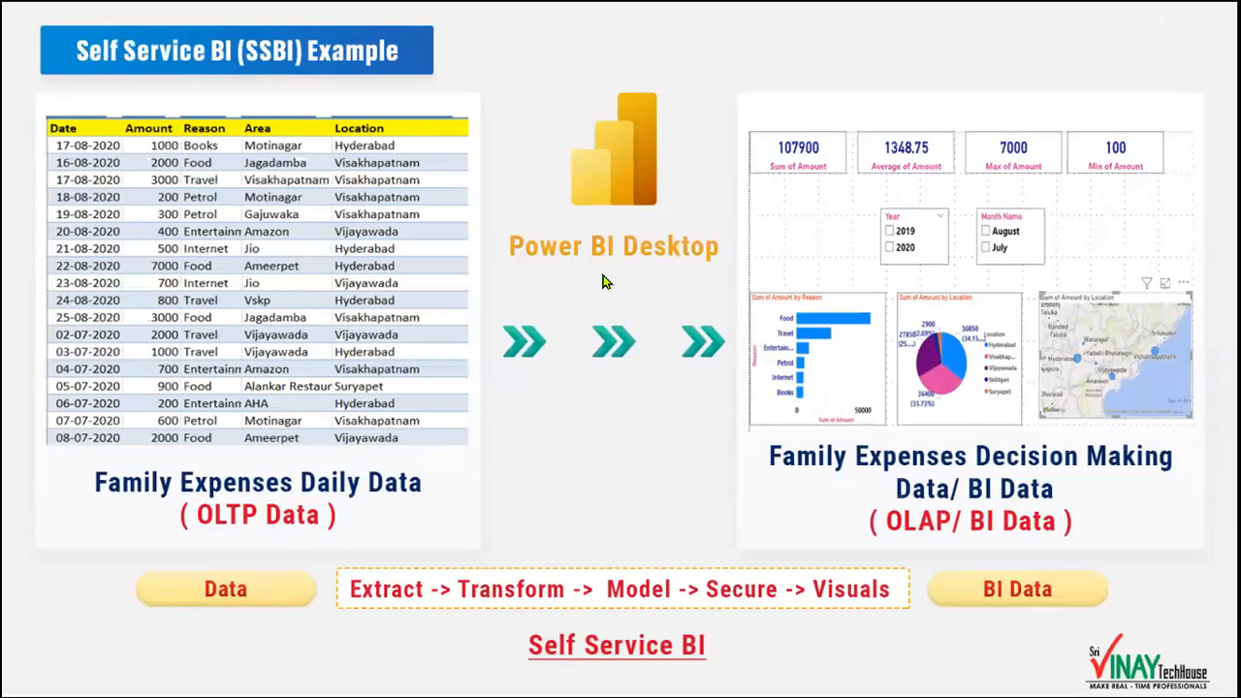
key("Escape")
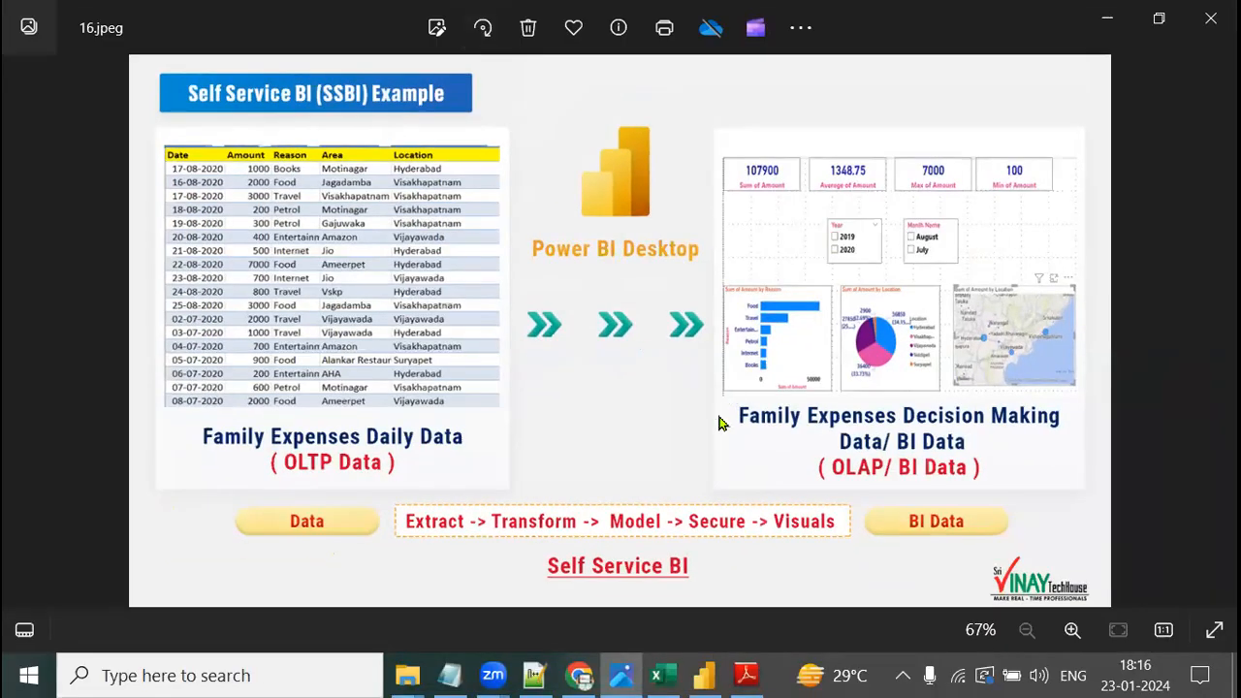
- Return to the Power BI report and show the build options of the Month slicer
mouse_move(708, 678)
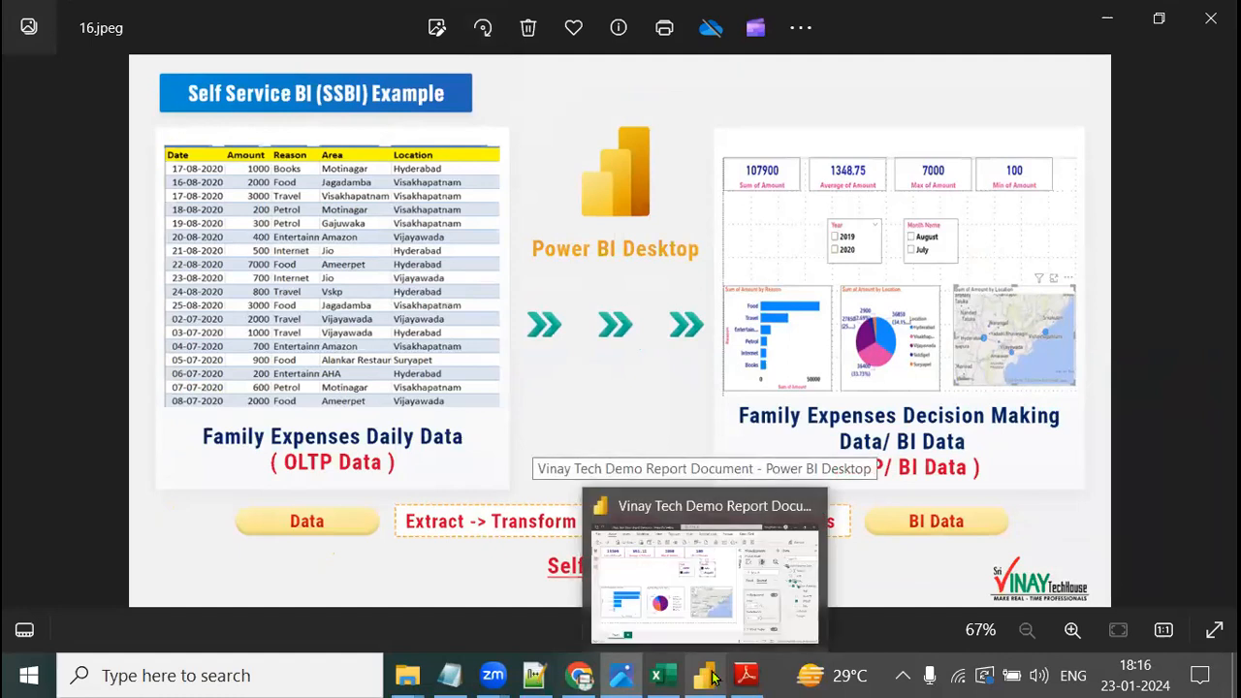
left_click(761, 602)
left_click(856, 209)
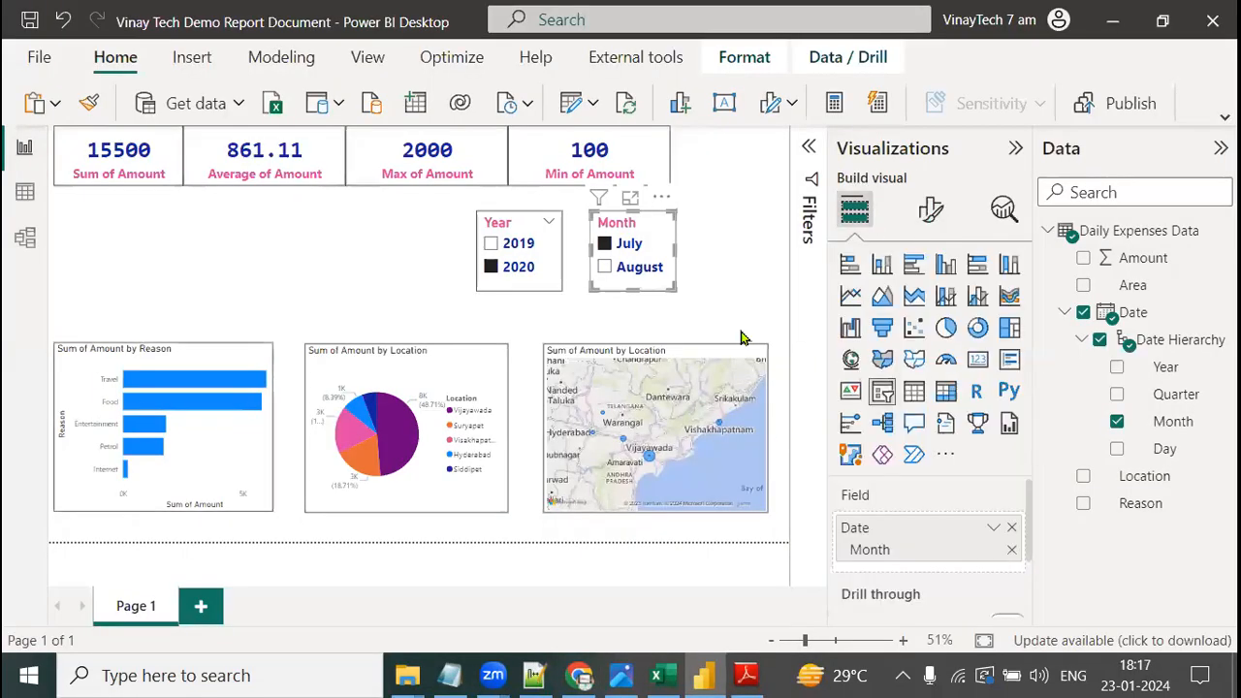
- Handwrite and underline "DAX" over the report page with the screen pen, adding a short note beside it
key("ctrl+2")
mouse_move(210, 231)
left_mouse_down()
mouse_move(212, 282)
mouse_move(222, 260)
left_mouse_up()
left_click_drag(278, 228, 343, 229)
mouse_move(346, 203)
left_mouse_down()
mouse_move(427, 237)
mouse_move(366, 287)
left_mouse_up()
left_click_drag(225, 331, 518, 294)
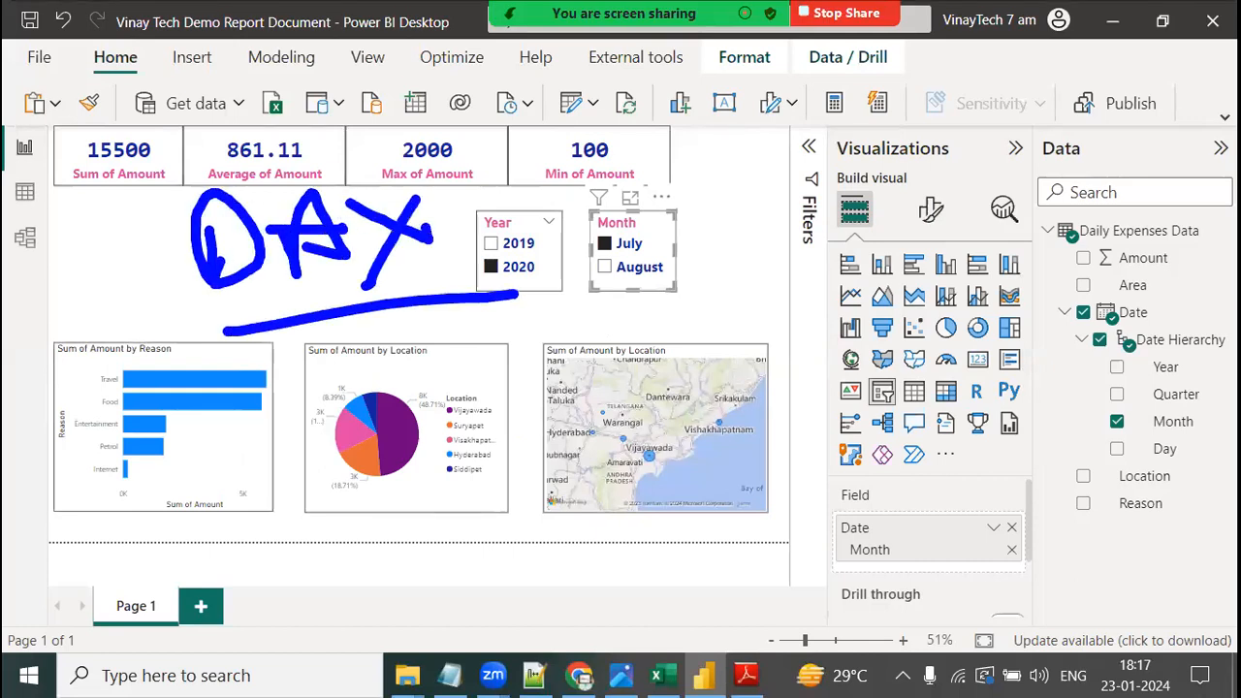
left_click_drag(483, 342, 515, 334)
mouse_move(475, 363)
left_mouse_down()
mouse_move(515, 356)
mouse_move(515, 375)
left_mouse_up()
mouse_move(549, 295)
left_mouse_down()
mouse_move(580, 351)
mouse_move(685, 330)
mouse_move(777, 346)
mouse_move(846, 241)
mouse_move(933, 320)
left_mouse_up()
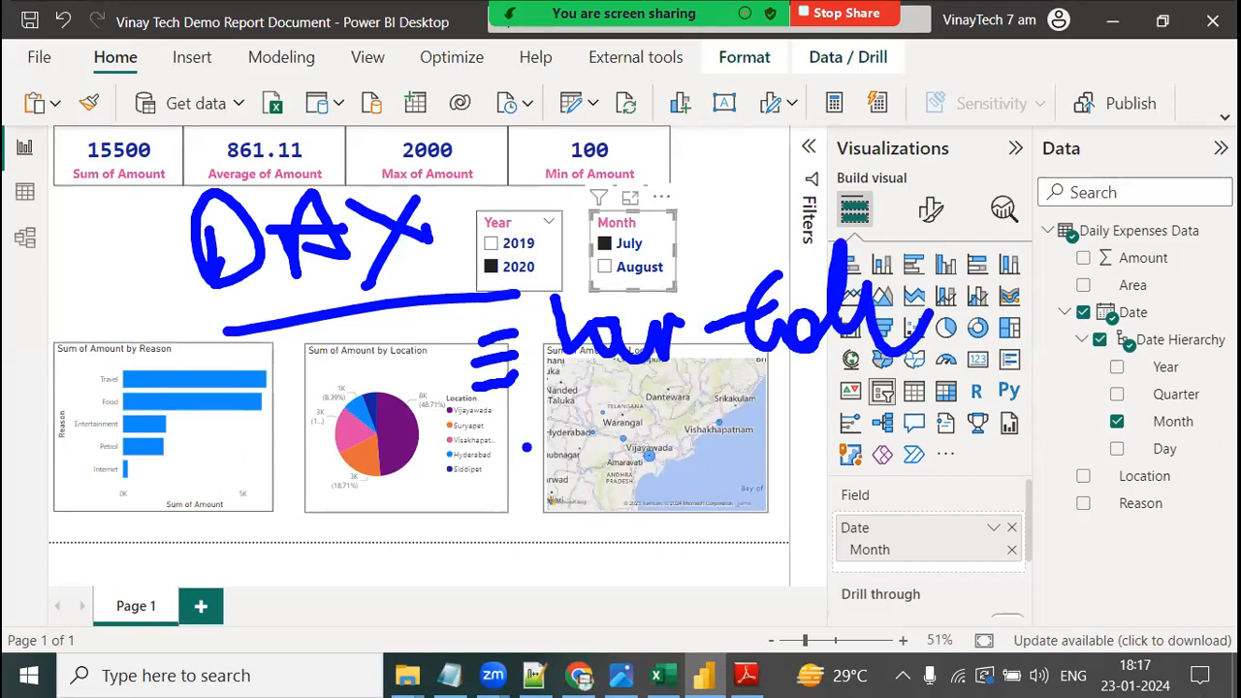
- Circle "DAX", underline the note beside it, handwrite "NO" below and add a tick mark
mouse_move(448, 194)
left_mouse_down()
mouse_move(448, 206)
mouse_move(140, 277)
mouse_move(484, 189)
mouse_move(386, 163)
left_mouse_up()
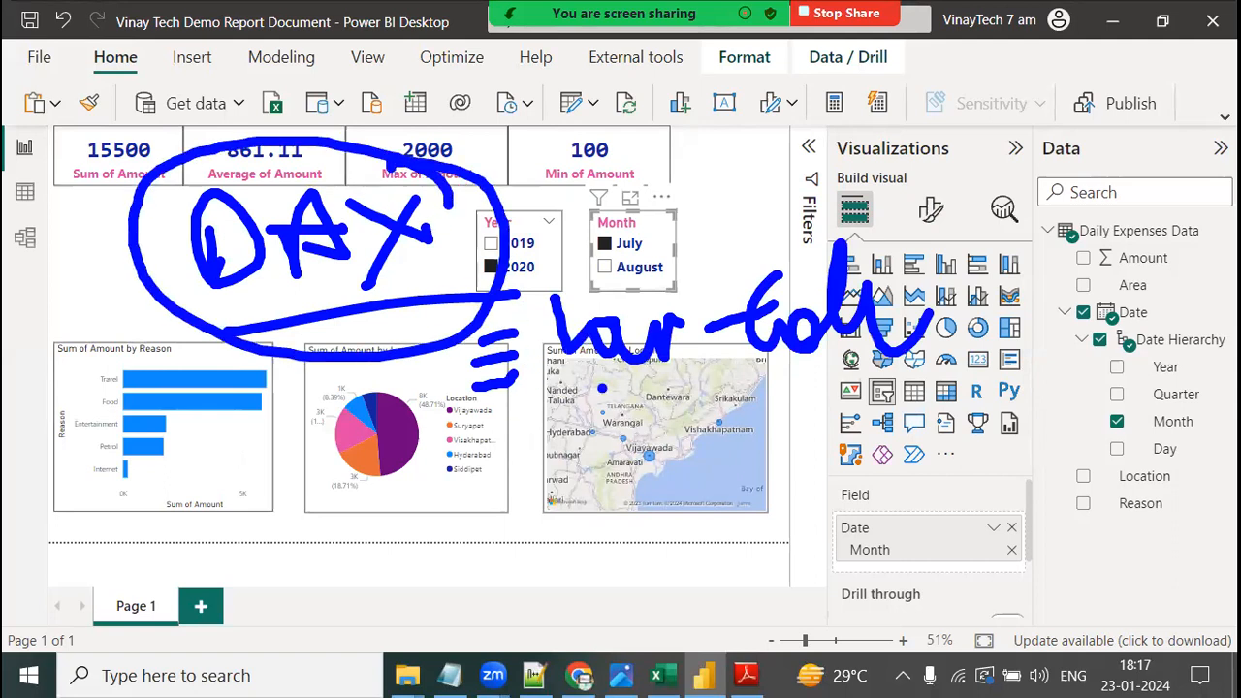
left_click_drag(553, 394, 962, 367)
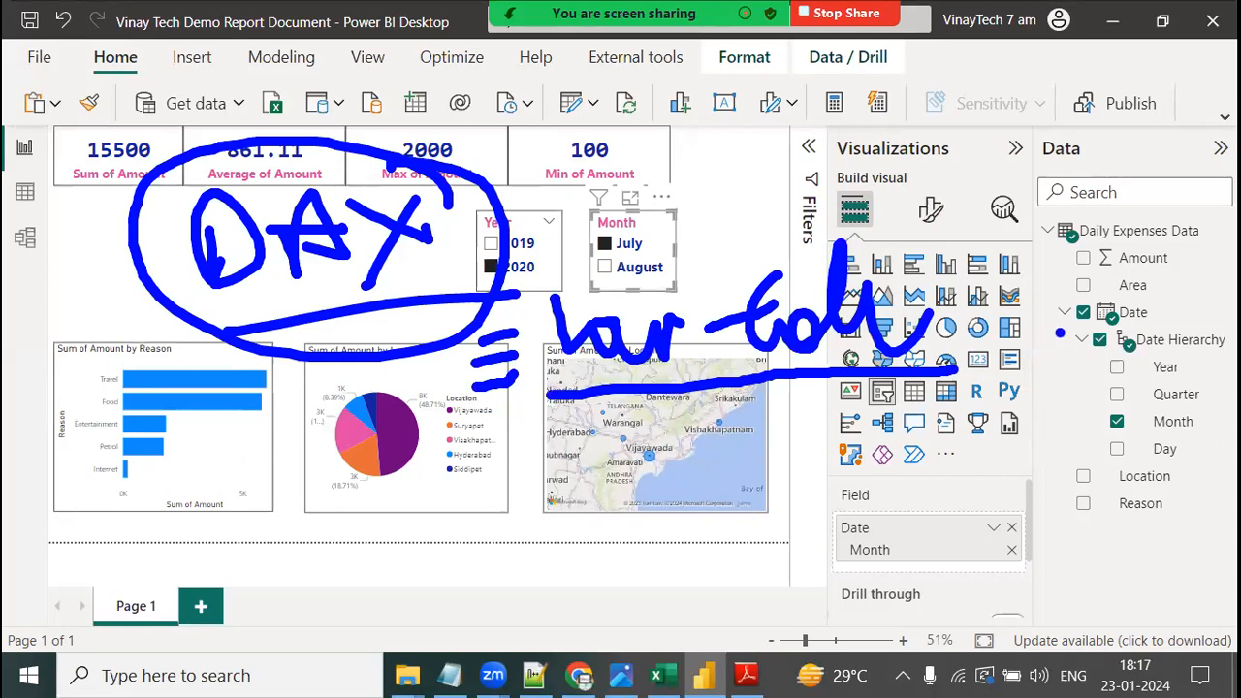
mouse_move(758, 475)
left_mouse_down()
mouse_move(823, 448)
mouse_move(832, 463)
left_mouse_up()
left_click_drag(853, 470, 806, 451)
mouse_move(652, 270)
left_mouse_down()
mouse_move(679, 281)
mouse_move(745, 227)
left_mouse_up()
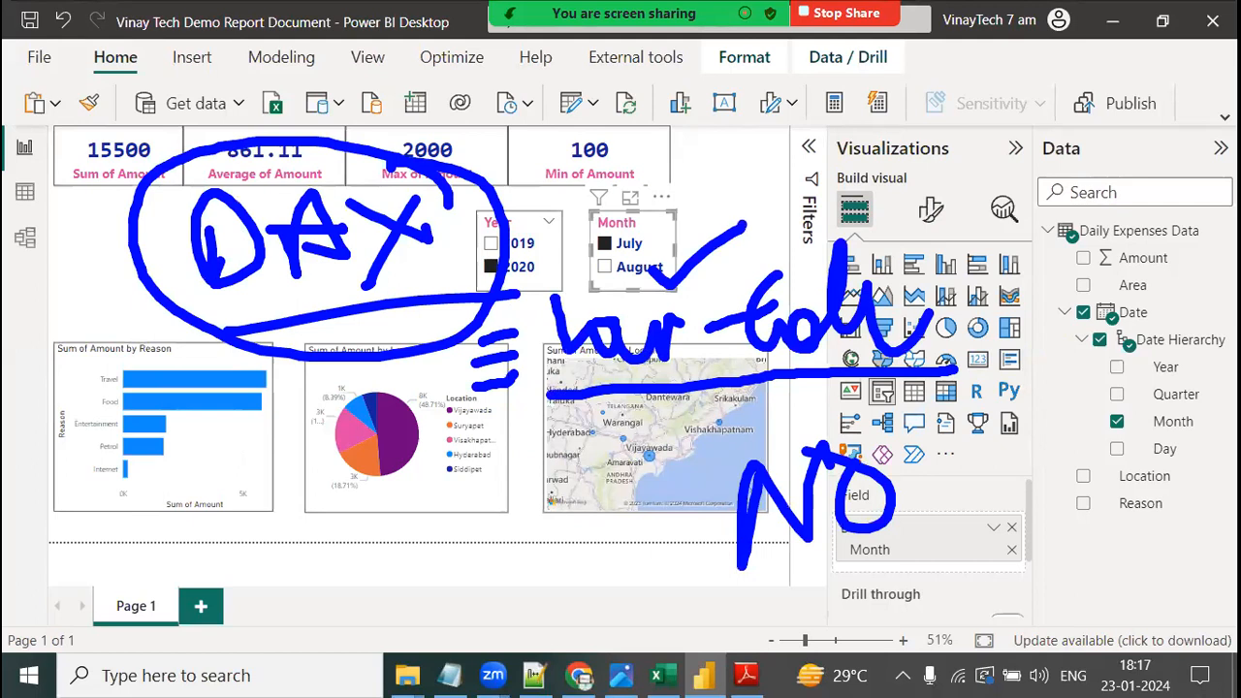
- Clear the screen annotations and close the report in Power BI Desktop
key("Escape")
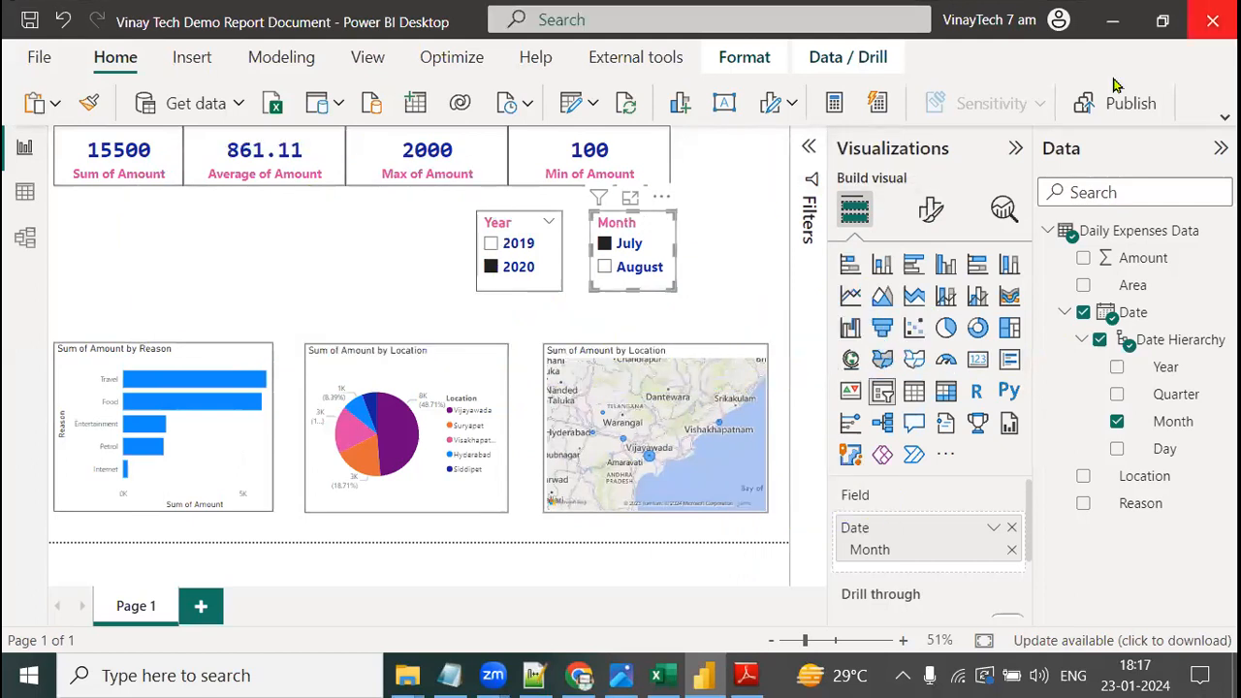
left_click(658, 373)
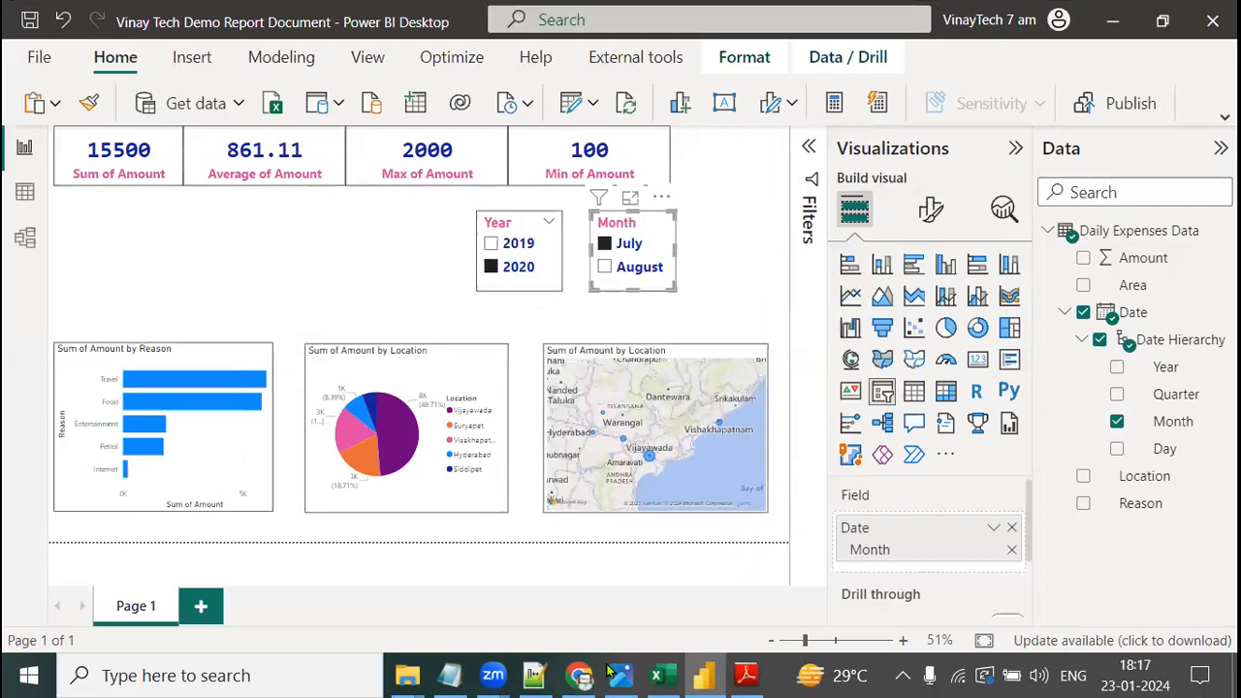
- Switch to the Notepad++ session notes and highlight the demo agenda headings and the timing of the regular classes
left_click(554, 676)
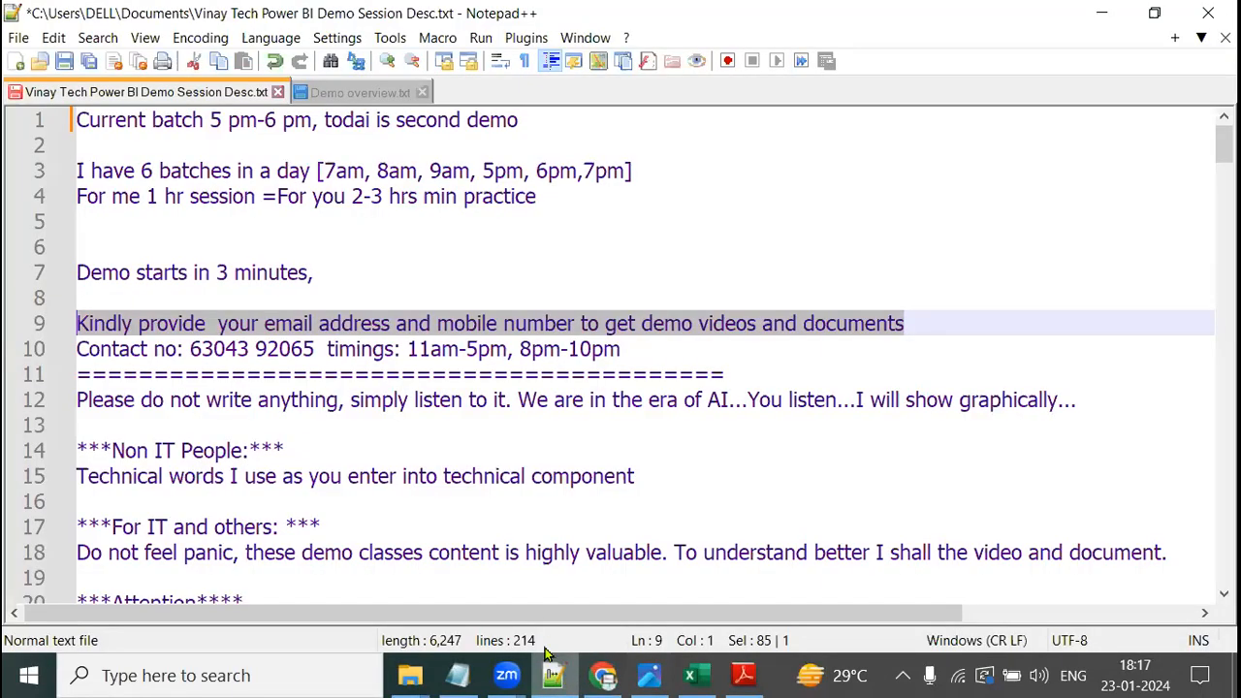
scroll(821, 242, "down", 9)
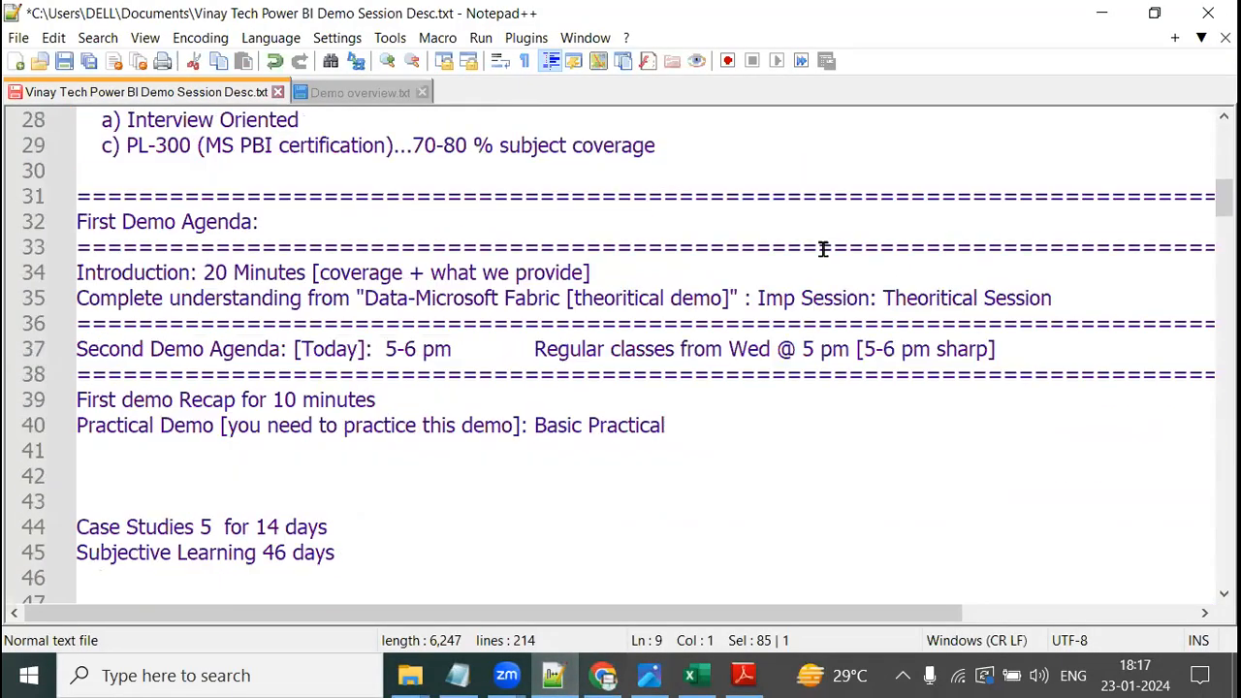
left_click_drag(78, 222, 271, 221)
left_click_drag(77, 349, 471, 350)
left_click(585, 407)
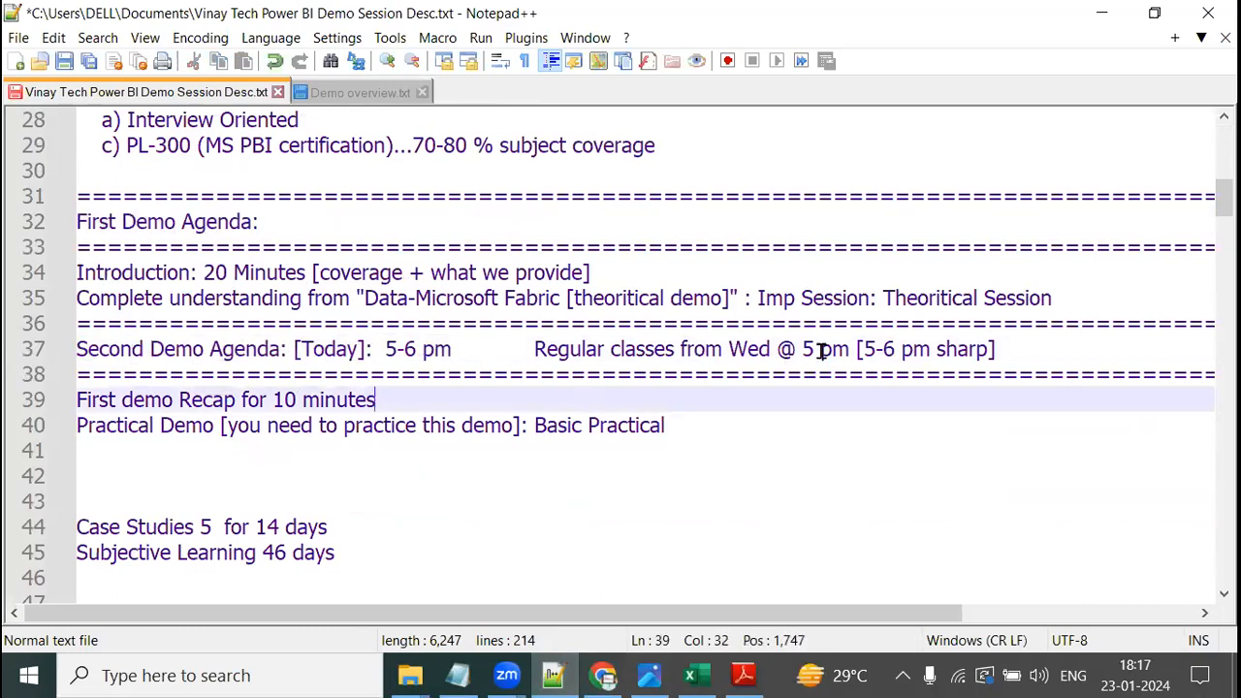
left_click_drag(678, 347, 999, 347)
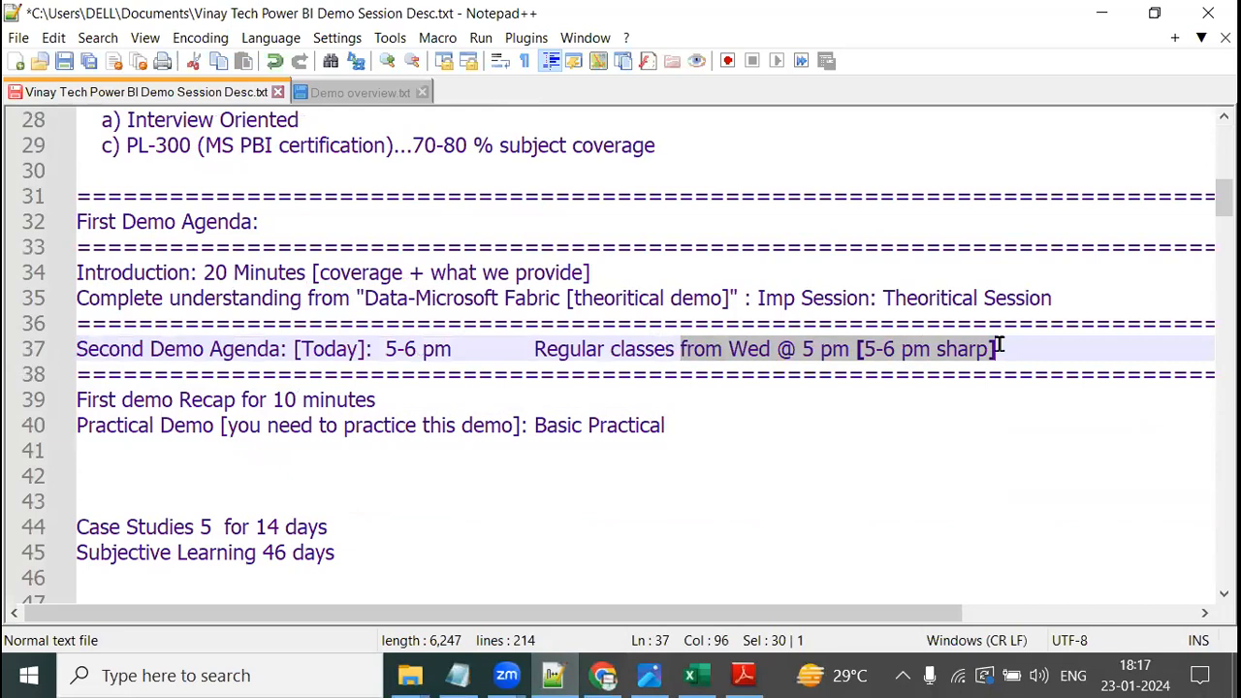
- Highlight the three Objective points on real-time project work, interview orientation and PL-300 certification coverage
scroll(475, 376, "up", 3)
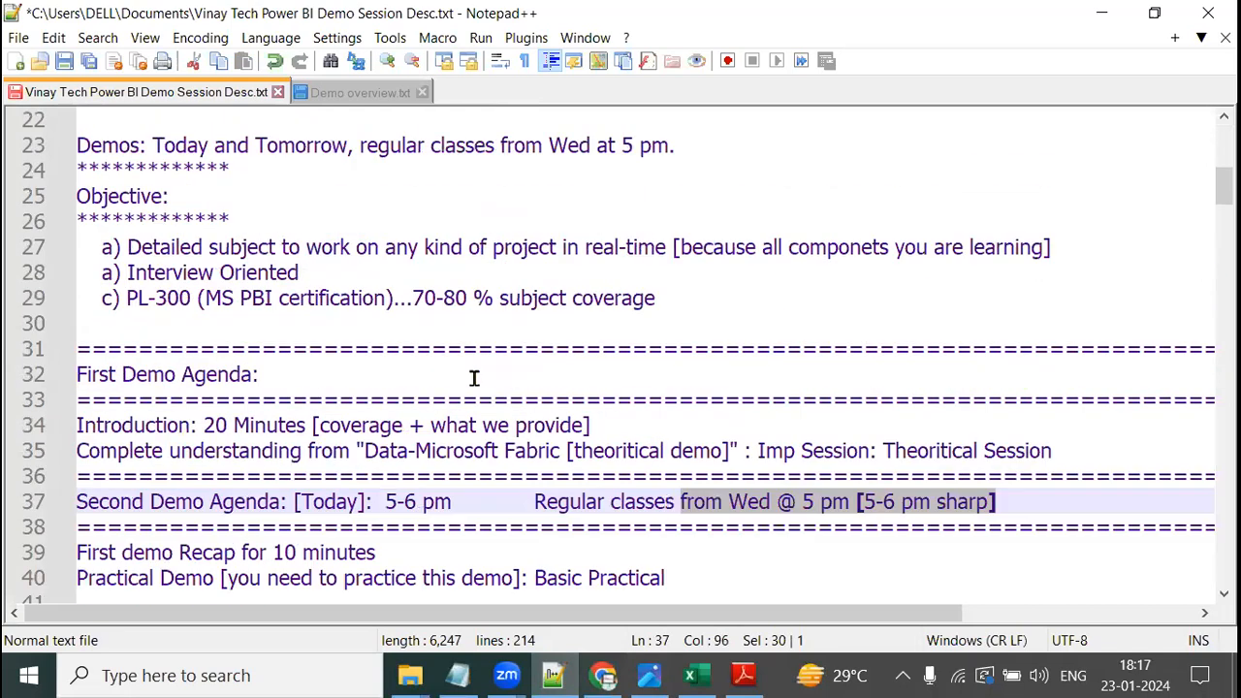
left_click(127, 323)
left_click_drag(127, 323, 1063, 320)
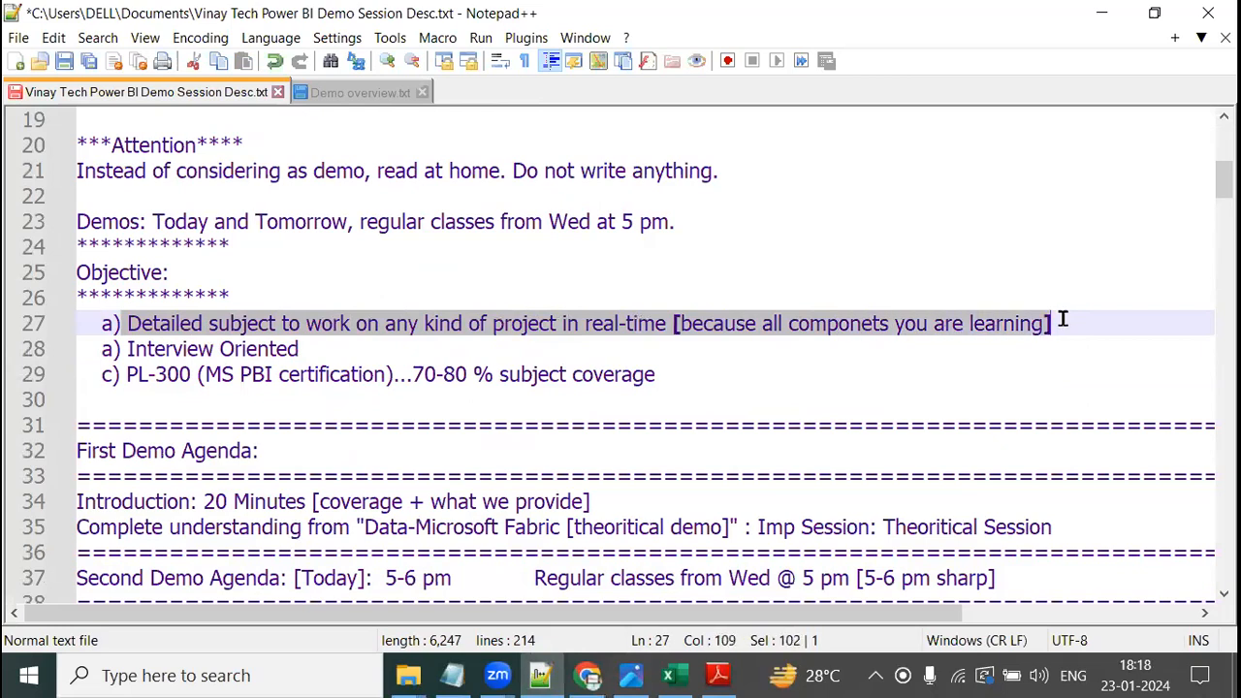
left_click_drag(127, 349, 311, 346)
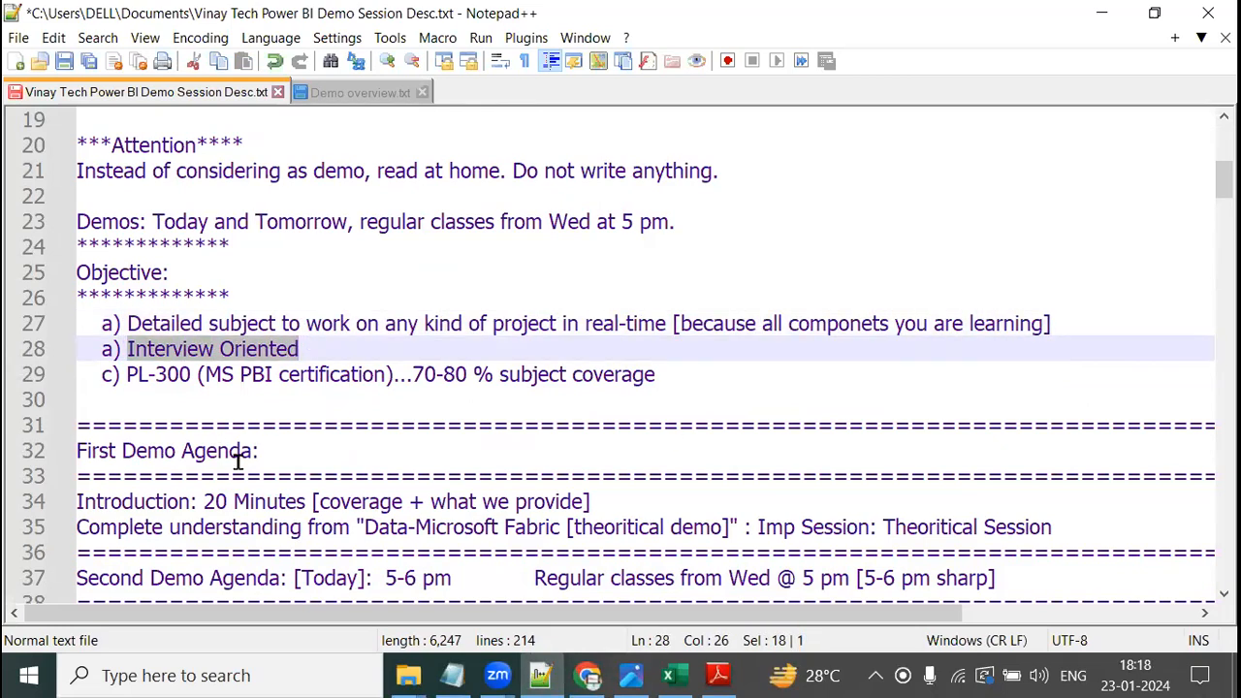
left_click_drag(127, 374, 674, 389)
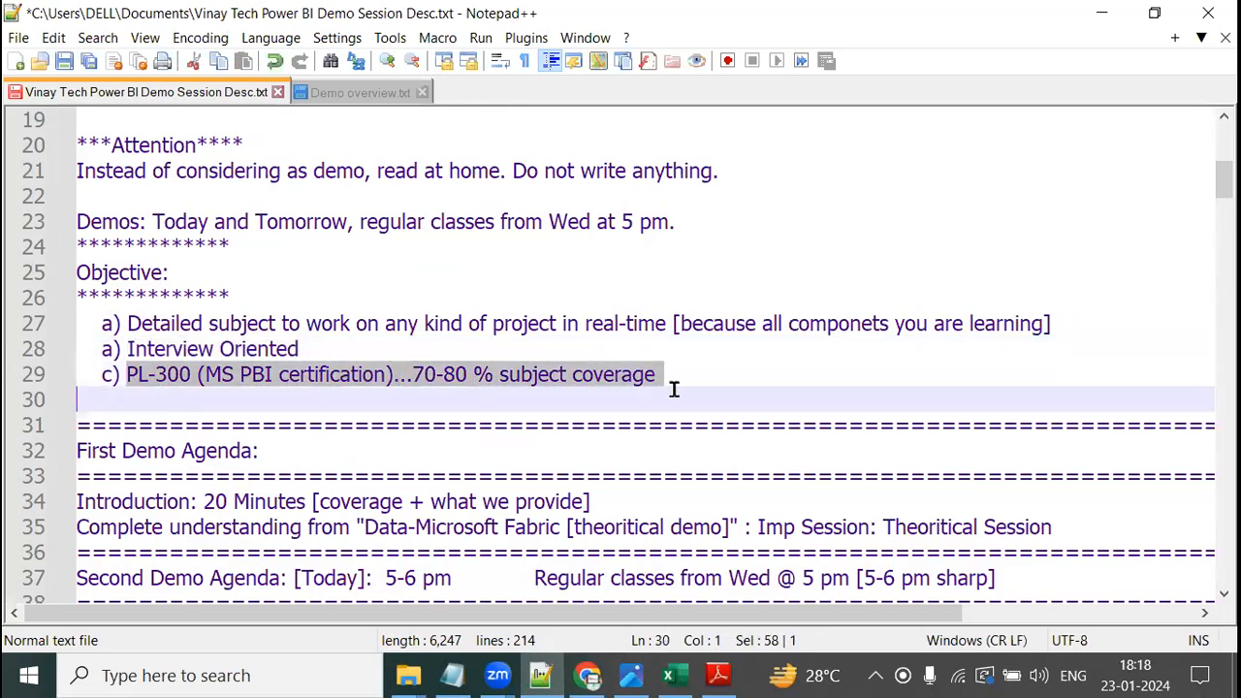
- Highlight the contact line and the request for email address and mobile number near the start of the notes
scroll(674, 389, "up", 5)
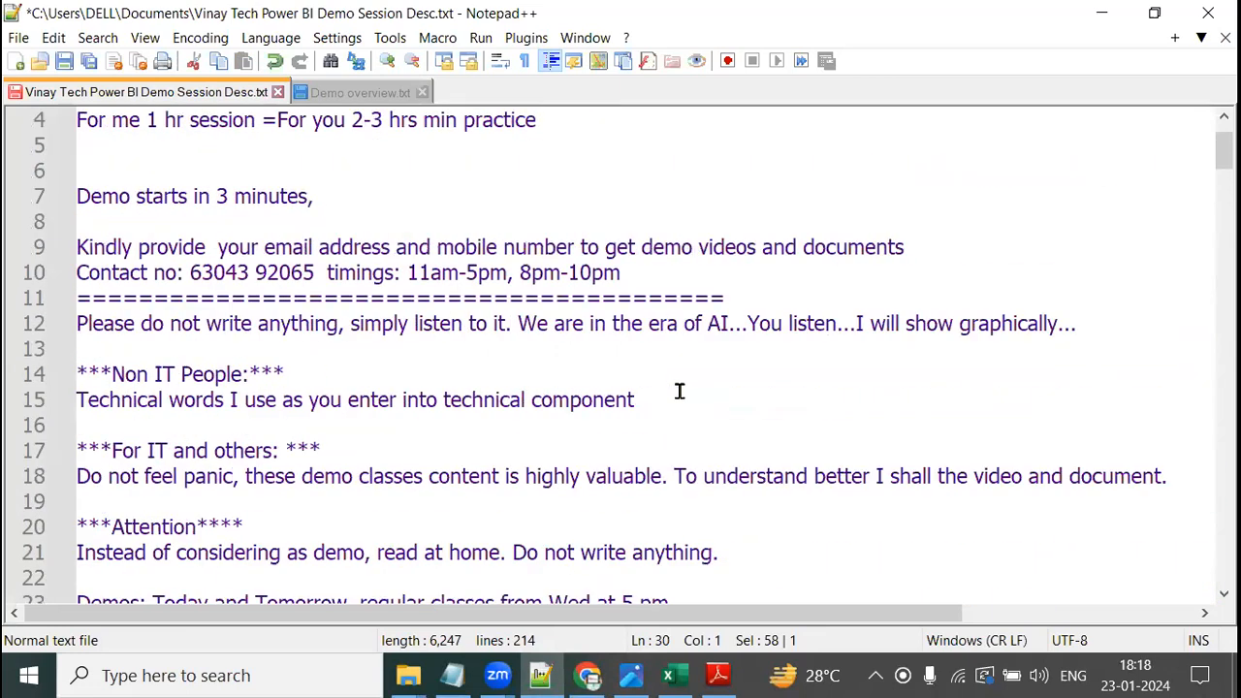
scroll(680, 391, "up", 1)
left_click_drag(79, 349, 632, 342)
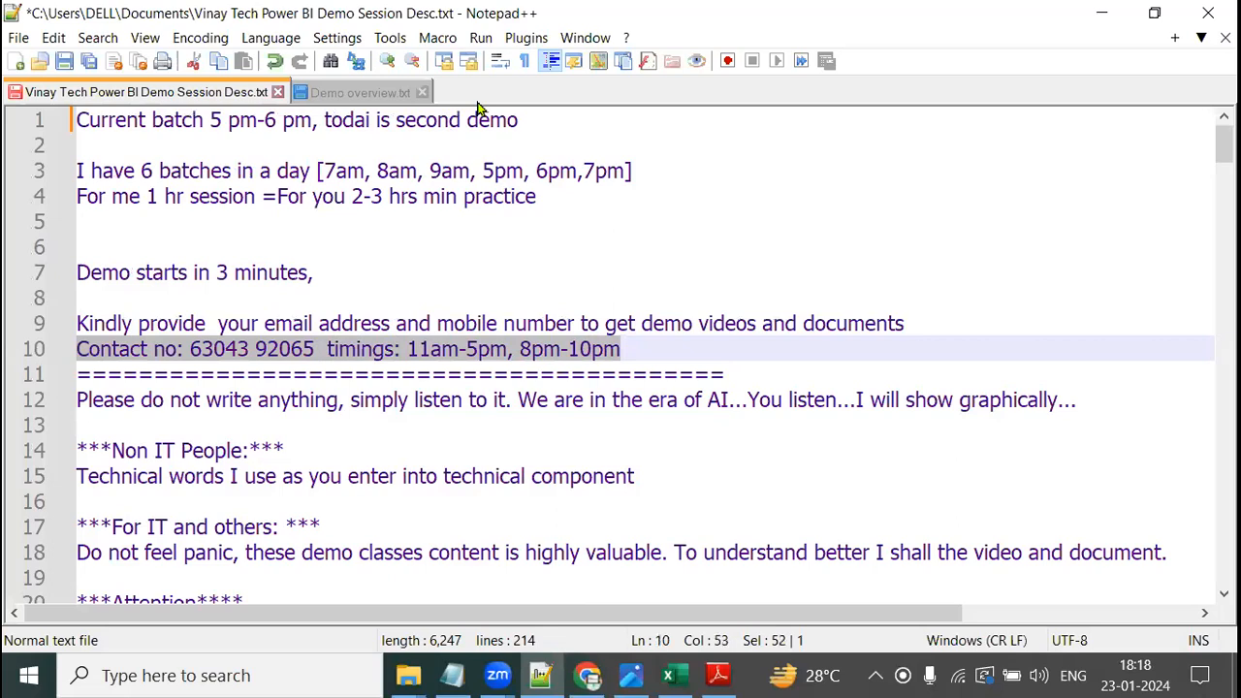
left_click(495, 449)
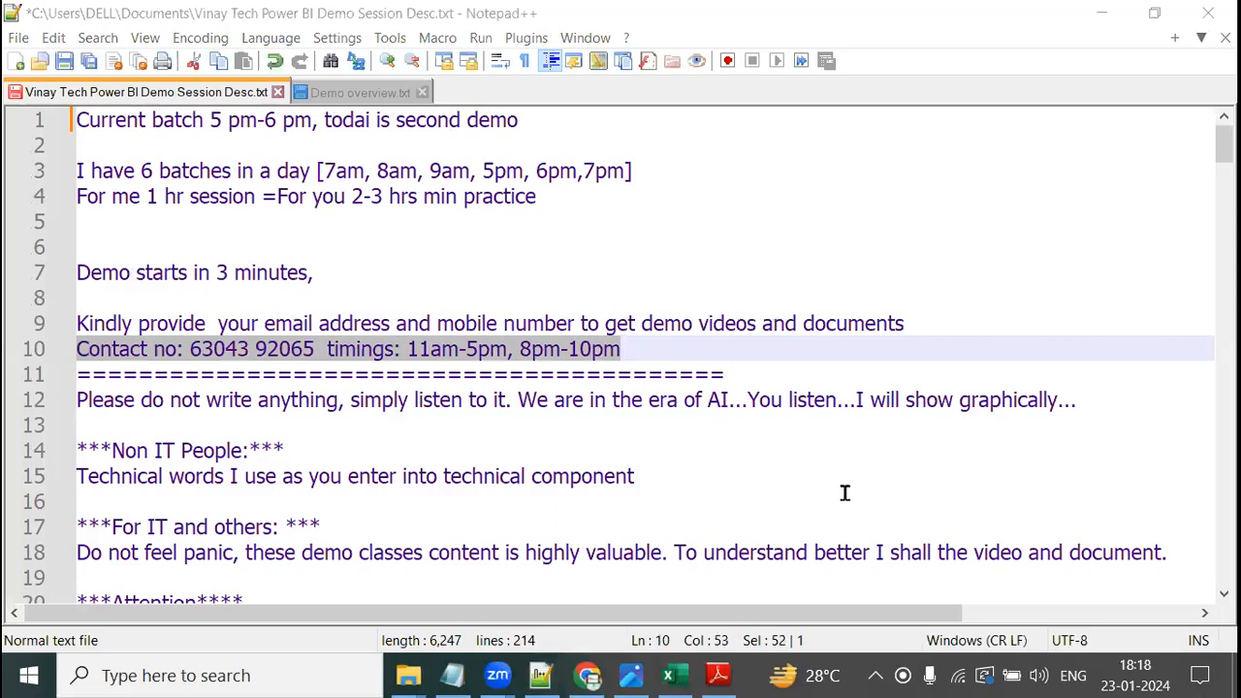
left_click(989, 297)
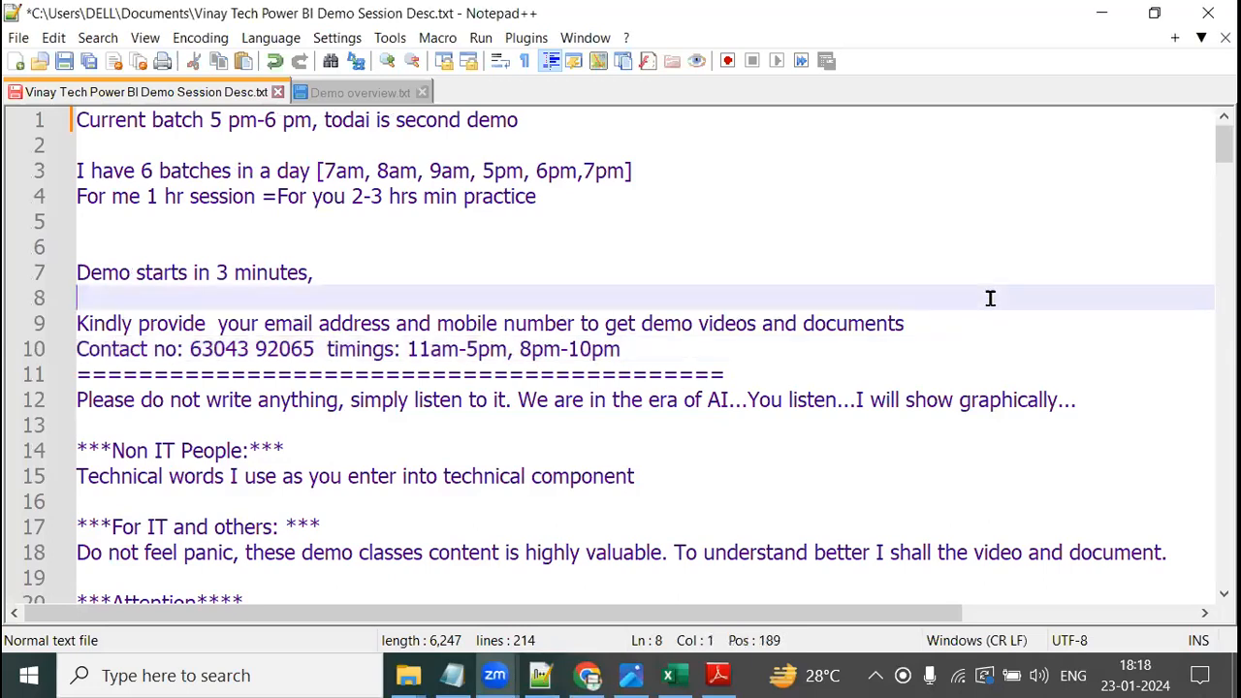
left_click_drag(936, 323, 25, 321)
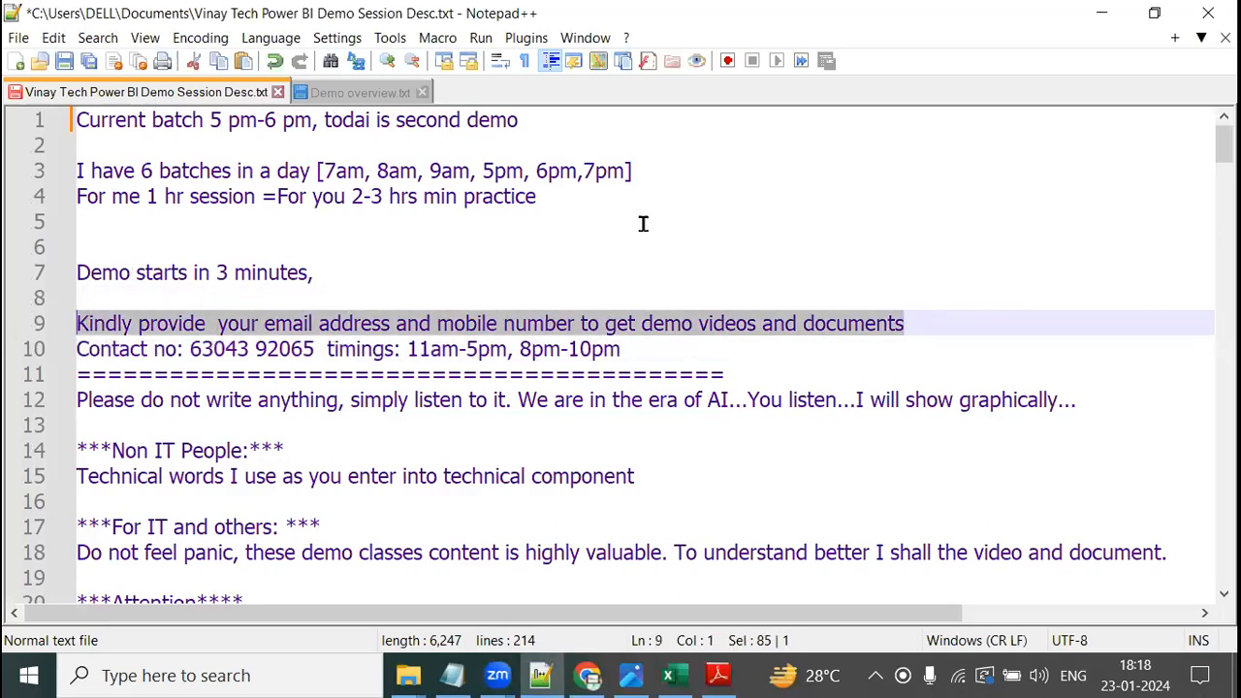